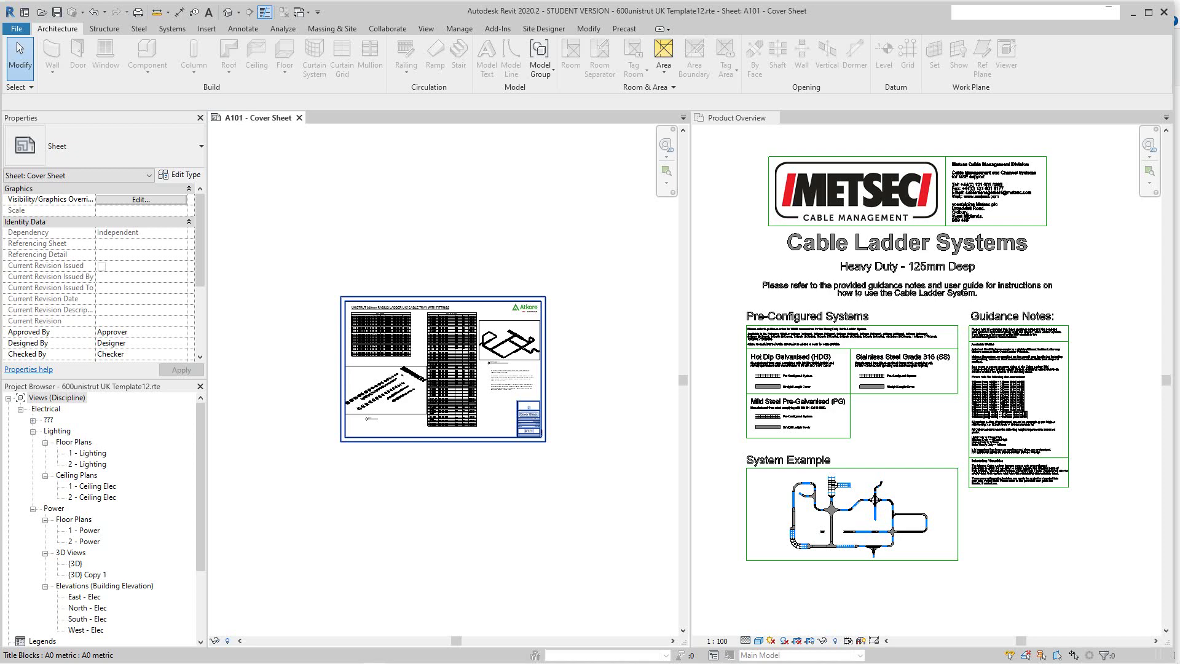
Examine the Unistrut cover sheet's usage instructions and the crossover and riser bends in its 3D cable ladder viewport
{"action": "scroll", "coordinate": [546, 344], "scroll_direction": "up", "scroll_amount": 4}
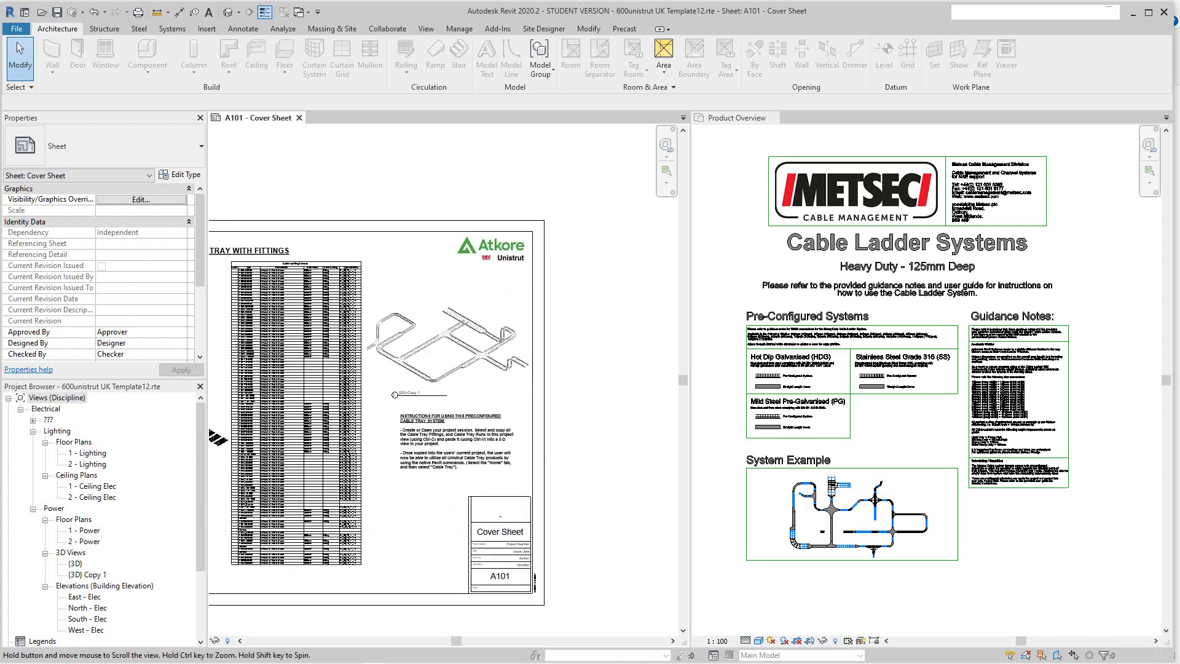
{"action": "middle_click_drag", "start_coordinate": [546, 344], "coordinate": [602, 320]}
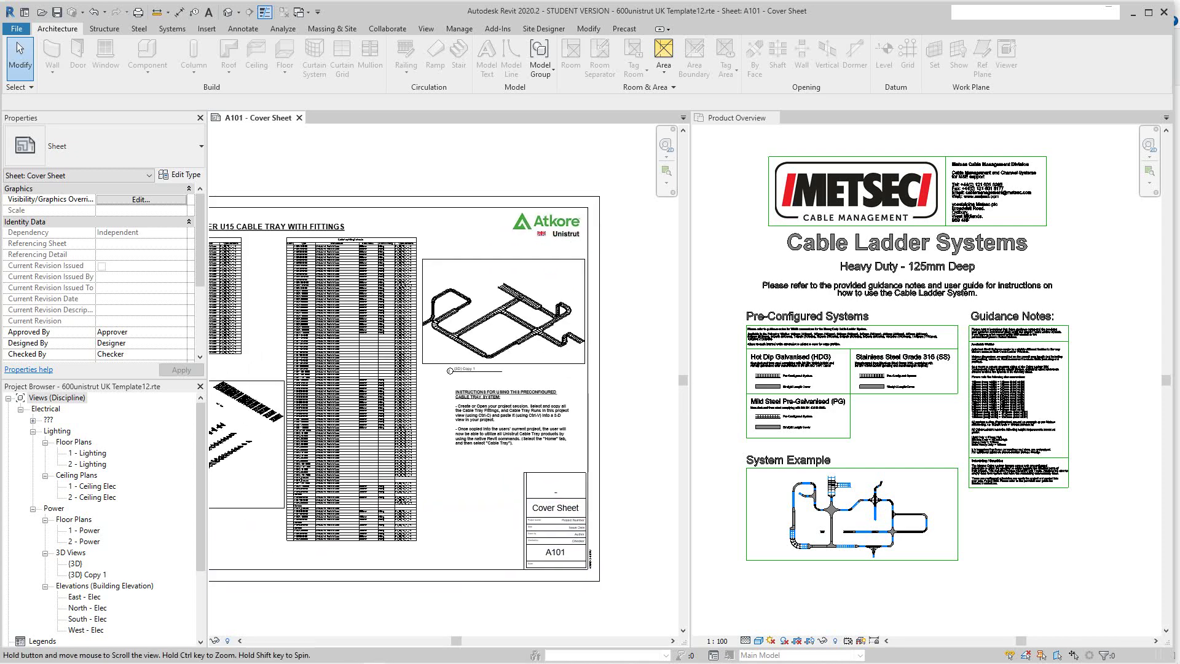
{"action": "middle_click_drag", "start_coordinate": [456, 417], "coordinate": [504, 391]}
{"action": "scroll", "coordinate": [504, 391], "scroll_direction": "up", "scroll_amount": 1}
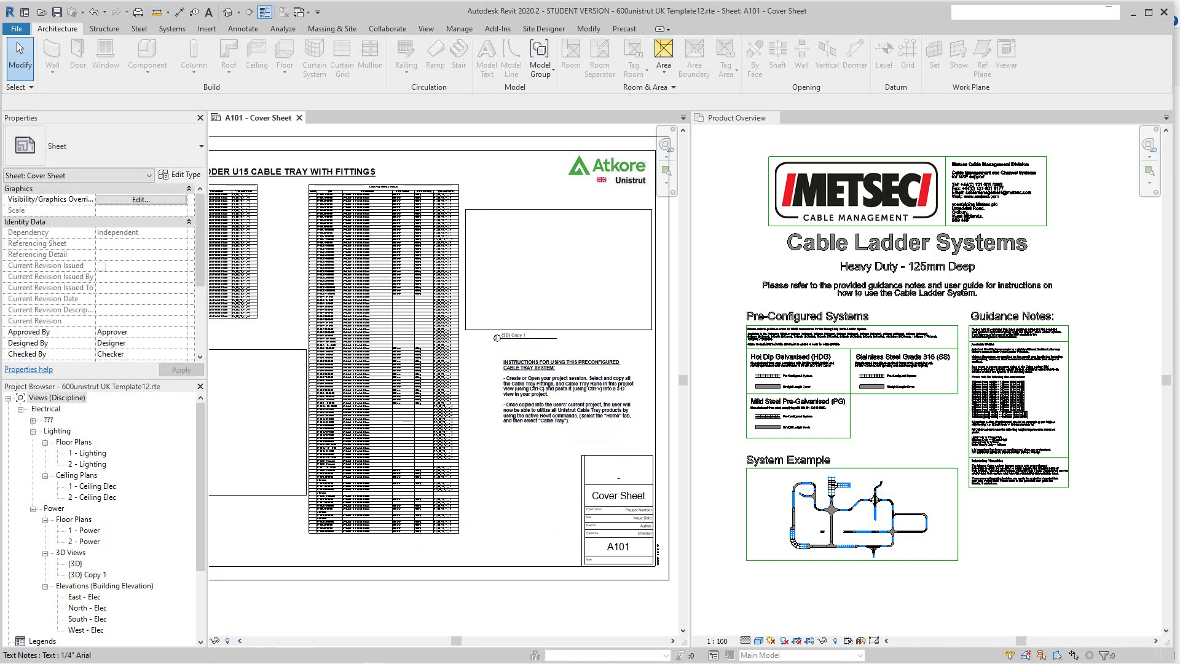
{"action": "scroll", "coordinate": [502, 388], "scroll_direction": "up", "scroll_amount": 1}
{"action": "scroll", "coordinate": [514, 392], "scroll_direction": "down", "scroll_amount": 1}
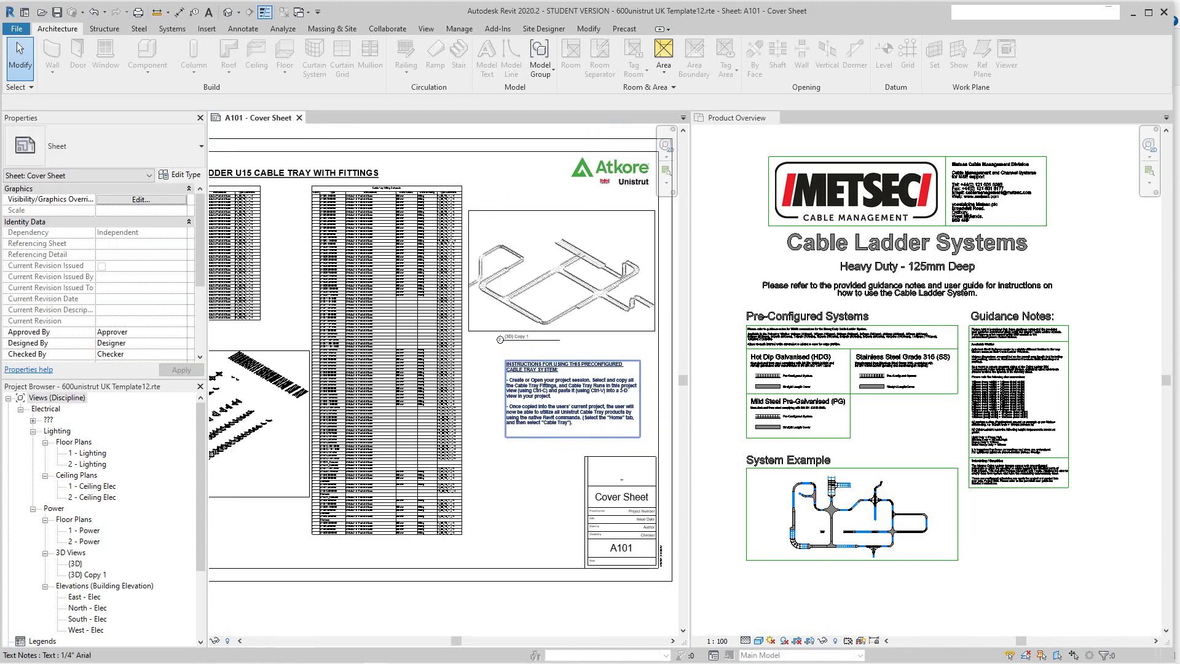
{"action": "scroll", "coordinate": [500, 339], "scroll_direction": "up", "scroll_amount": 5}
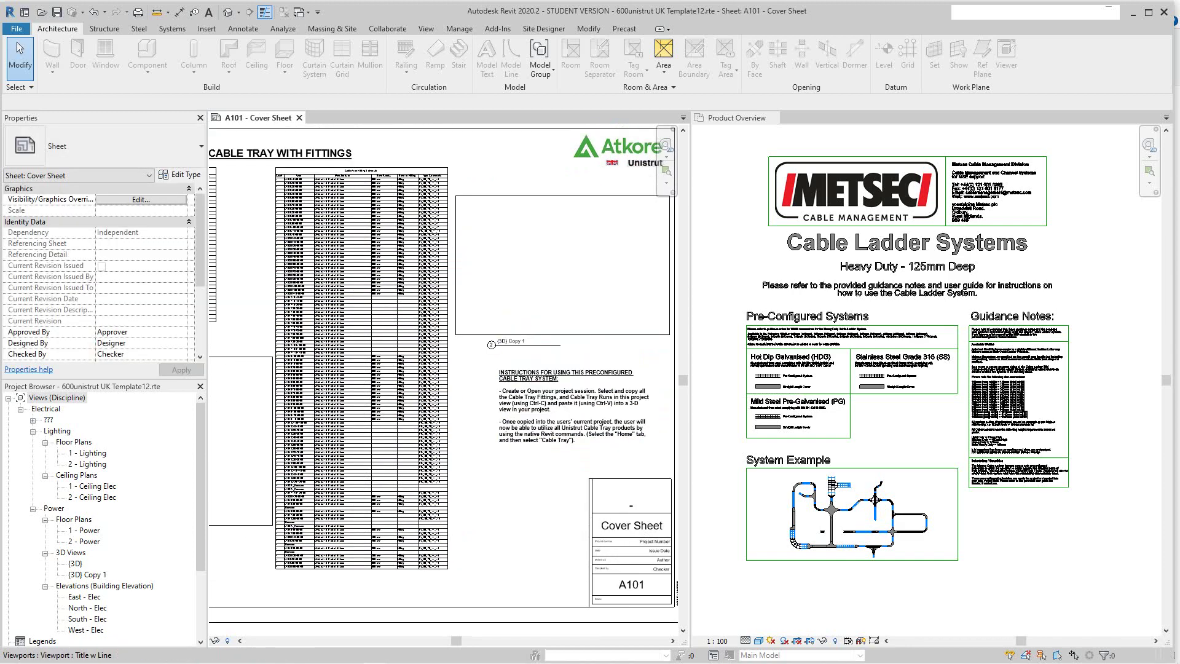
{"action": "scroll", "coordinate": [500, 340], "scroll_direction": "up", "scroll_amount": 4}
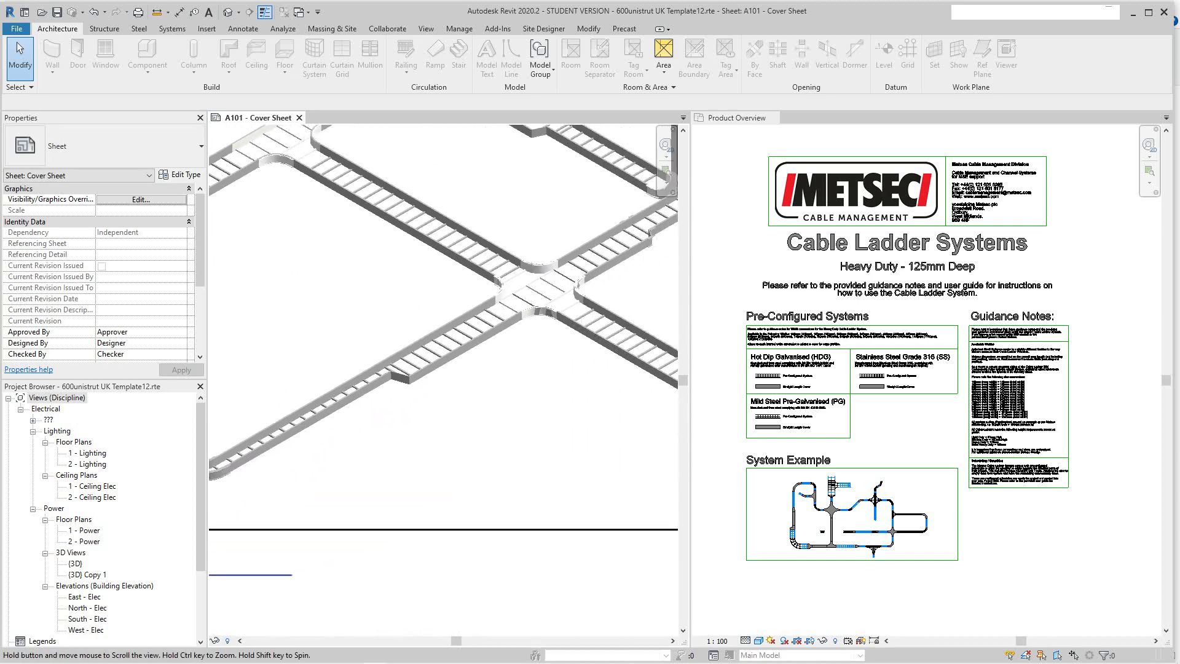
{"action": "scroll", "coordinate": [404, 471], "scroll_direction": "down", "scroll_amount": 2}
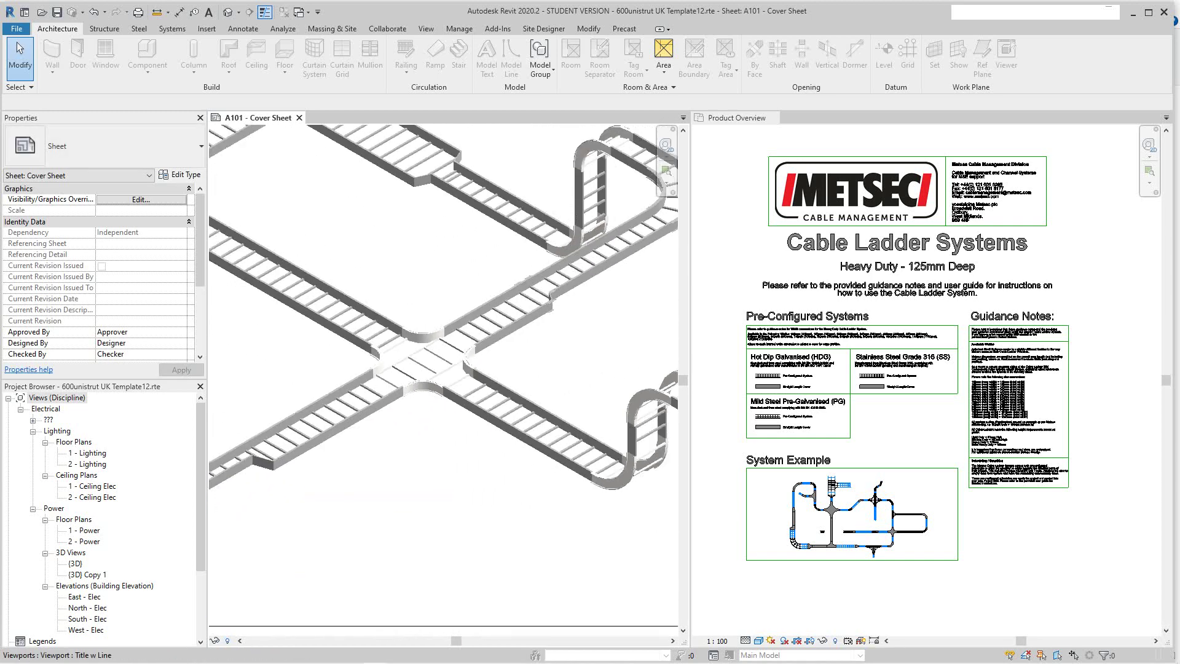
{"action": "scroll", "coordinate": [573, 254], "scroll_direction": "up", "scroll_amount": 2}
{"action": "scroll", "coordinate": [547, 231], "scroll_direction": "up", "scroll_amount": 3}
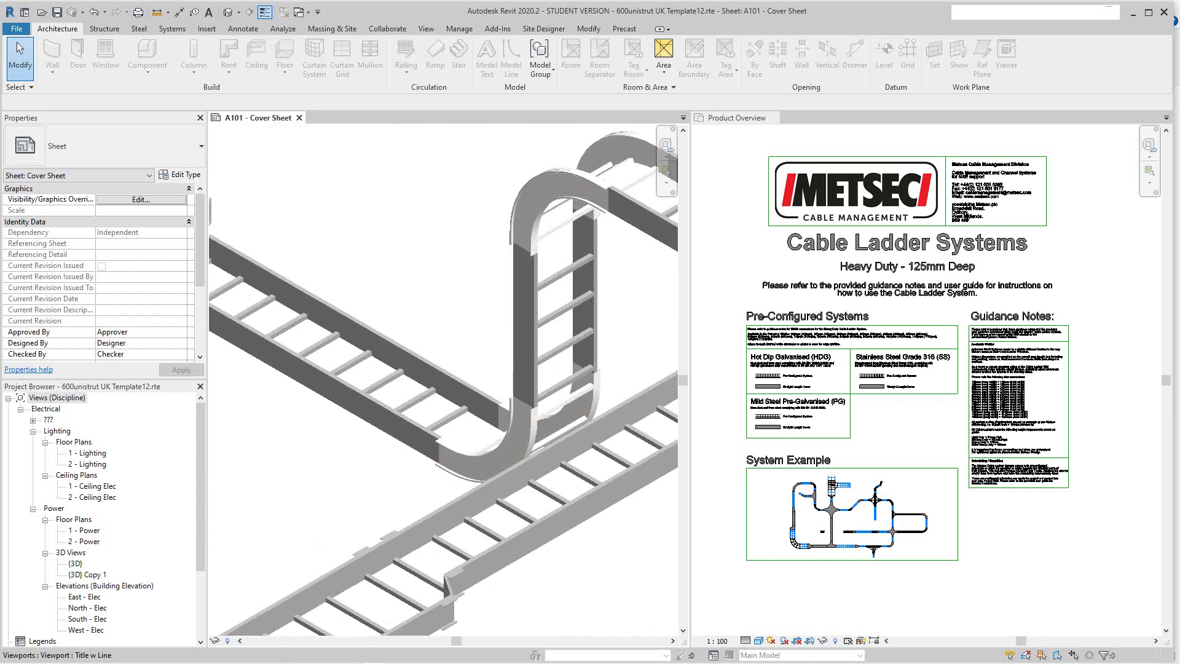
{"action": "scroll", "coordinate": [534, 382], "scroll_direction": "down", "scroll_amount": 5}
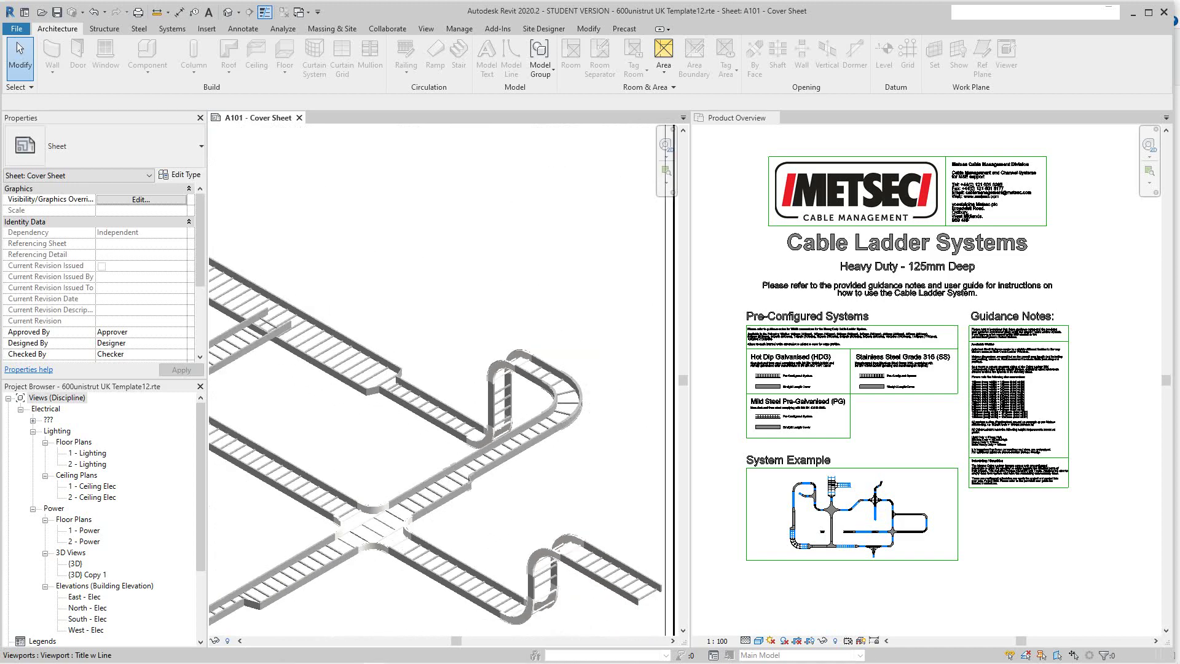
Examine how the tee fitting's curved side rails and rungs meet the straight ladder runs in the sheet's 3D viewport
{"action": "middle_click_drag", "start_coordinate": [249, 367], "coordinate": [419, 367]}
{"action": "scroll", "coordinate": [419, 367], "scroll_direction": "up", "scroll_amount": 3}
{"action": "scroll", "coordinate": [430, 400], "scroll_direction": "up", "scroll_amount": 5}
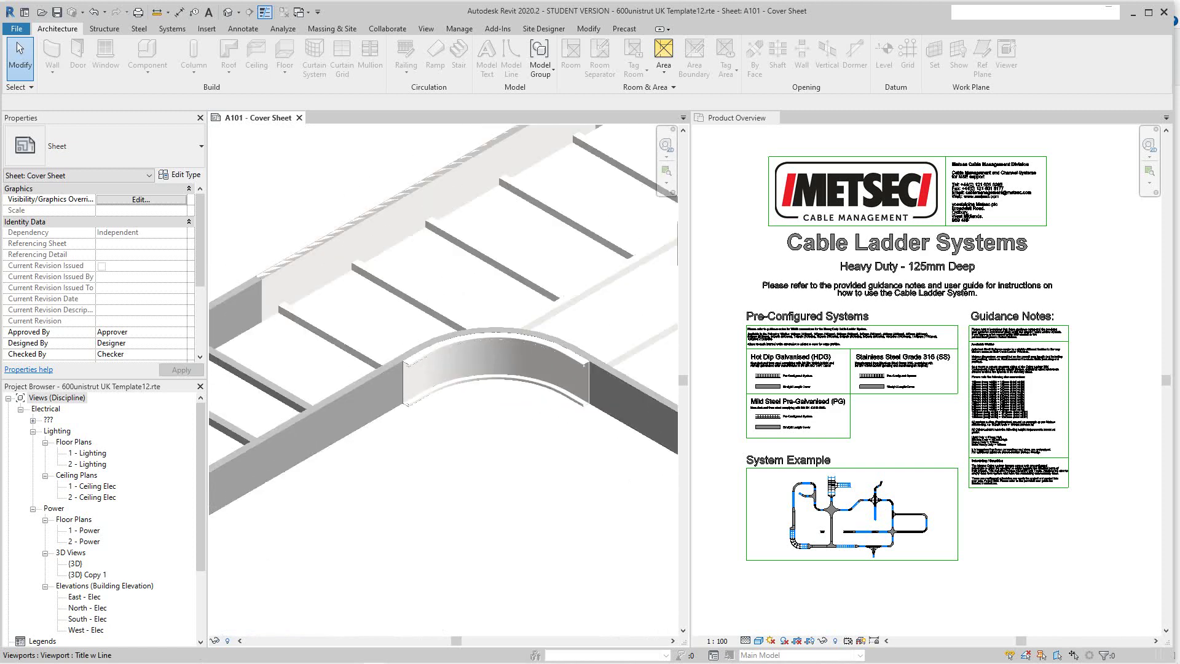
{"action": "scroll", "coordinate": [406, 366], "scroll_direction": "down", "scroll_amount": 3}
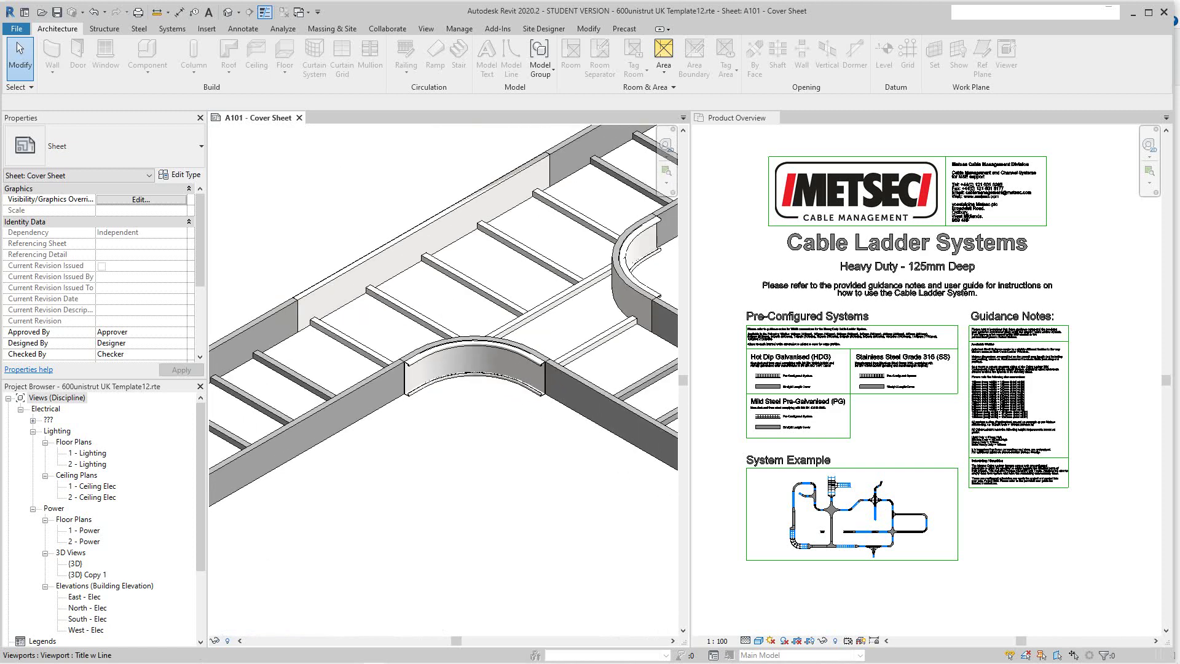
{"action": "scroll", "coordinate": [289, 265], "scroll_direction": "up", "scroll_amount": 4}
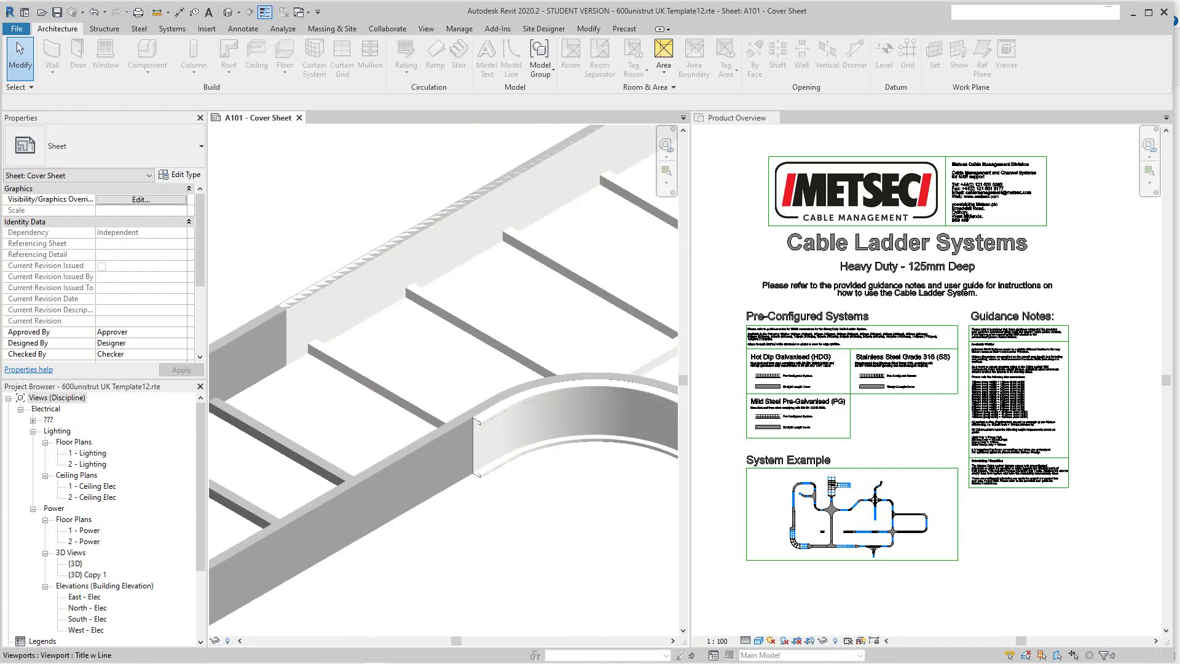
{"action": "scroll", "coordinate": [332, 304], "scroll_direction": "down", "scroll_amount": 5}
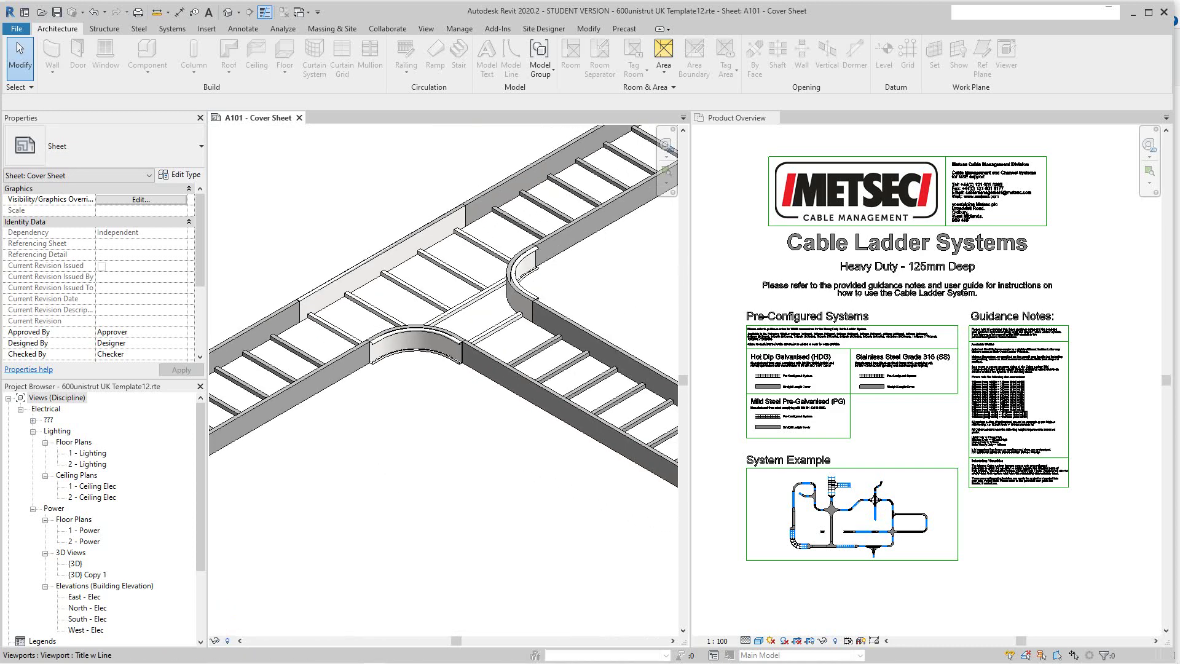
{"action": "scroll", "coordinate": [416, 332], "scroll_direction": "up", "scroll_amount": 1}
{"action": "scroll", "coordinate": [416, 332], "scroll_direction": "down", "scroll_amount": 2}
{"action": "middle_click_drag", "start_coordinate": [415, 332], "coordinate": [308, 310]}
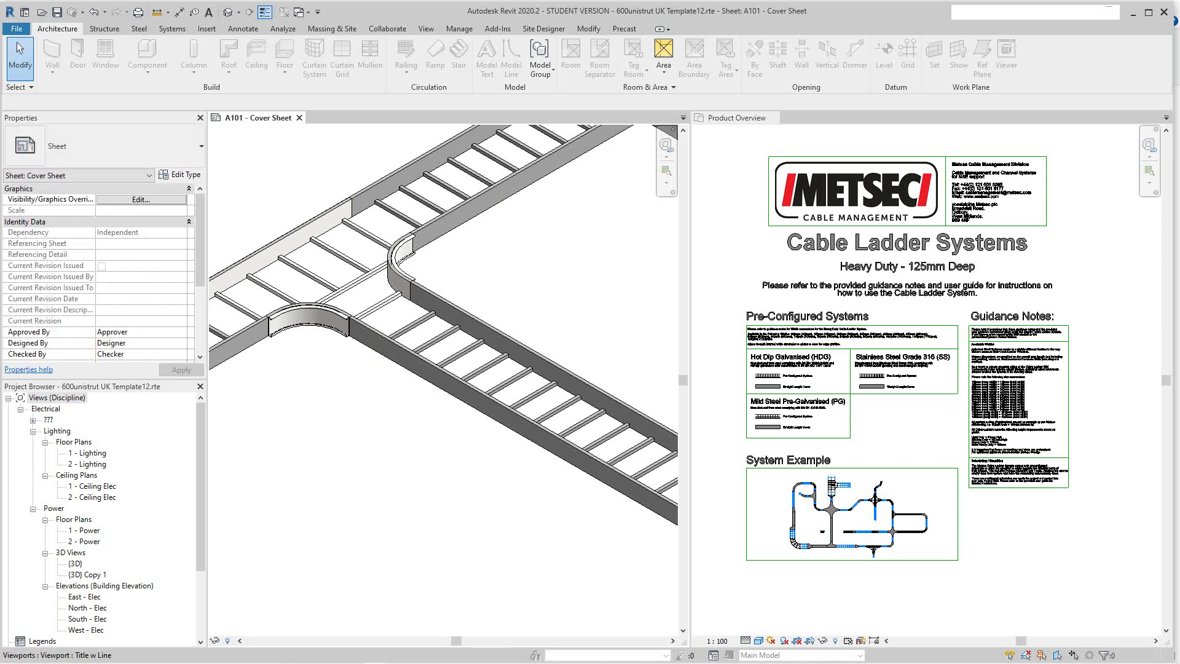
{"action": "scroll", "coordinate": [337, 320], "scroll_direction": "up", "scroll_amount": 3}
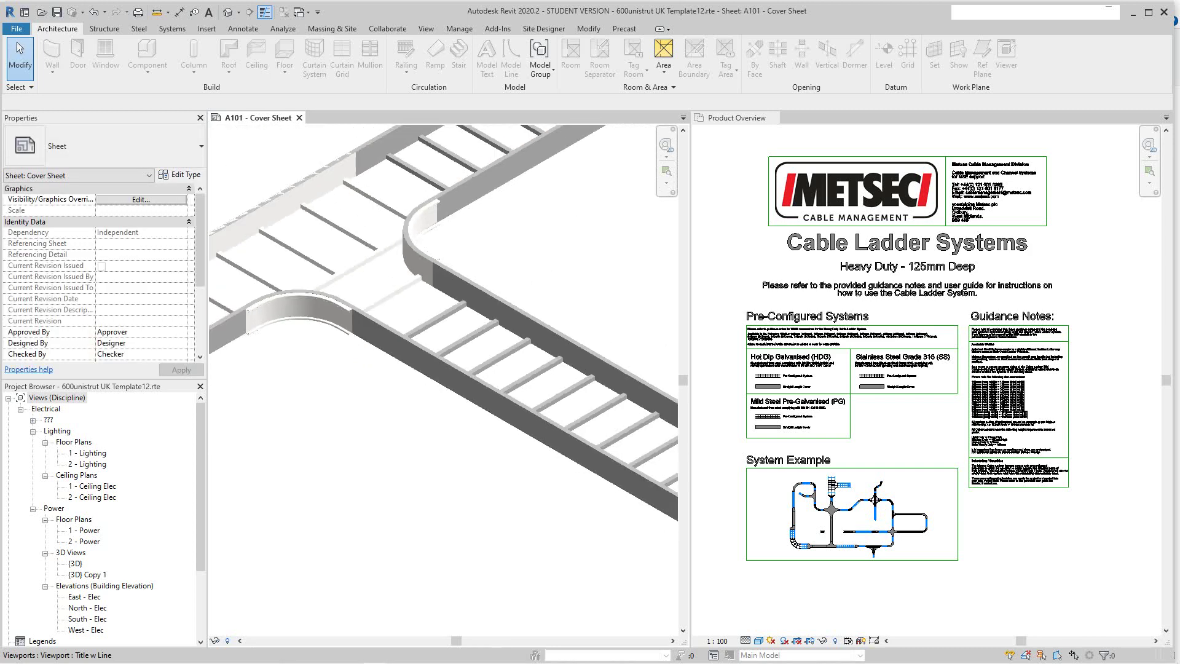
{"action": "scroll", "coordinate": [444, 177], "scroll_direction": "up", "scroll_amount": 2}
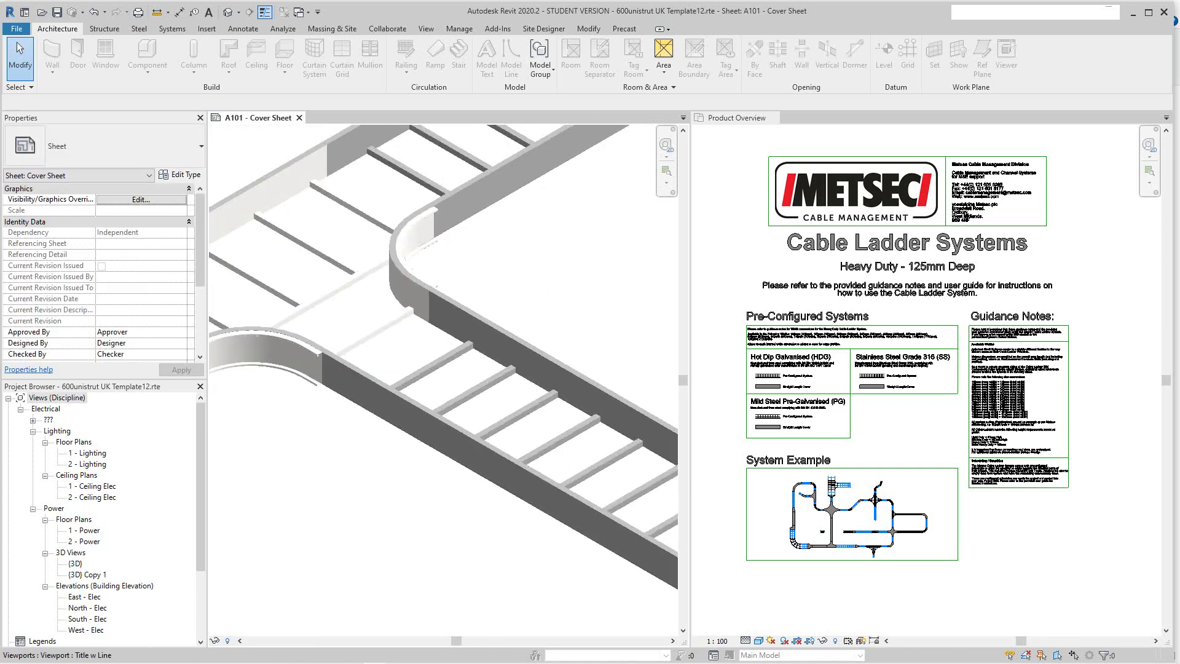
{"action": "scroll", "coordinate": [399, 354], "scroll_direction": "up", "scroll_amount": 3}
{"action": "scroll", "coordinate": [398, 354], "scroll_direction": "down", "scroll_amount": 8}
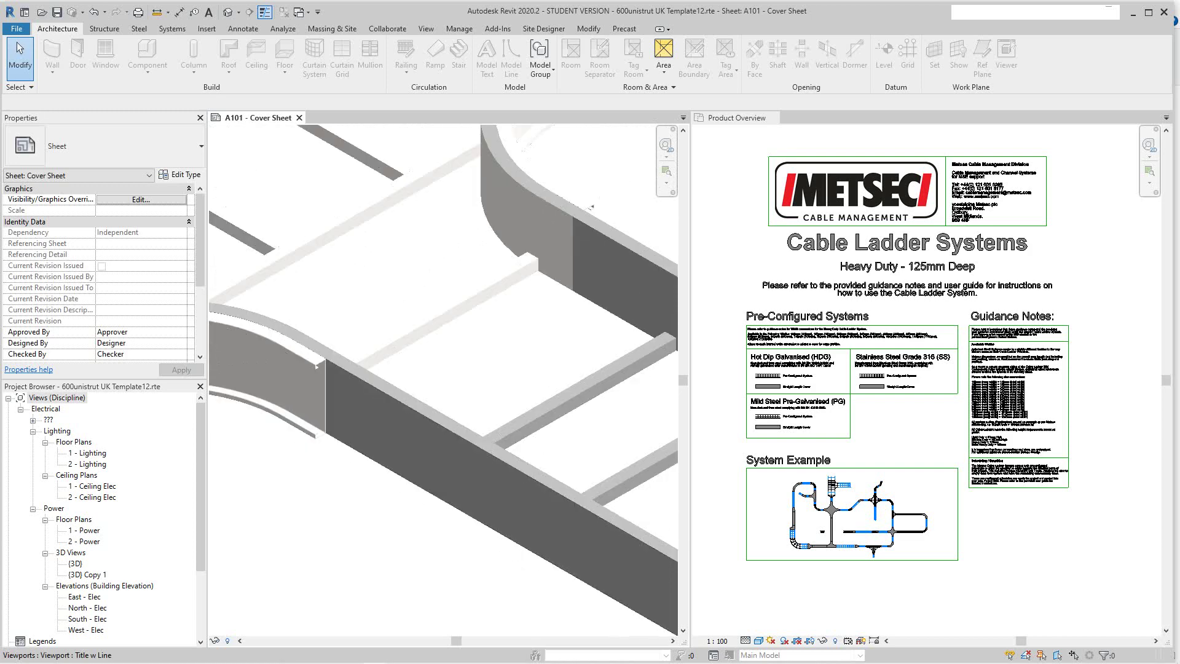
{"action": "middle_click_drag", "start_coordinate": [399, 354], "coordinate": [350, 301]}
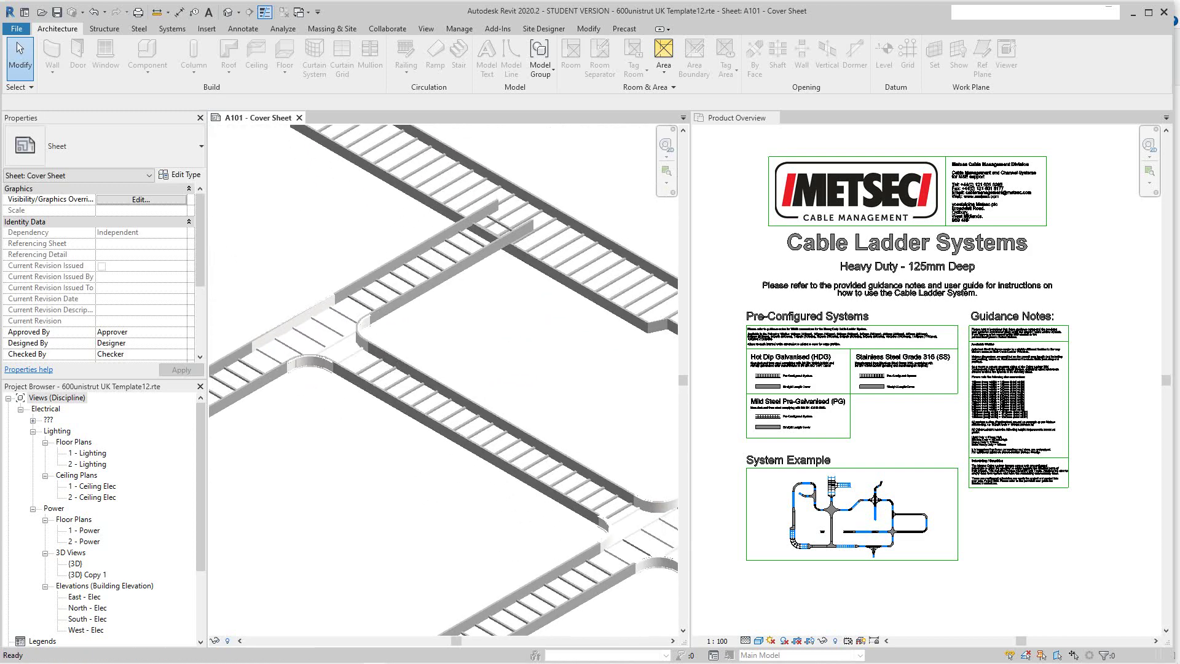
Select the {3D} Copy 1 viewport and review the whole cable ladder layout together with the instructions below it
{"action": "left_click", "coordinate": [351, 300]}
{"action": "scroll", "coordinate": [349, 305], "scroll_direction": "down", "scroll_amount": 3}
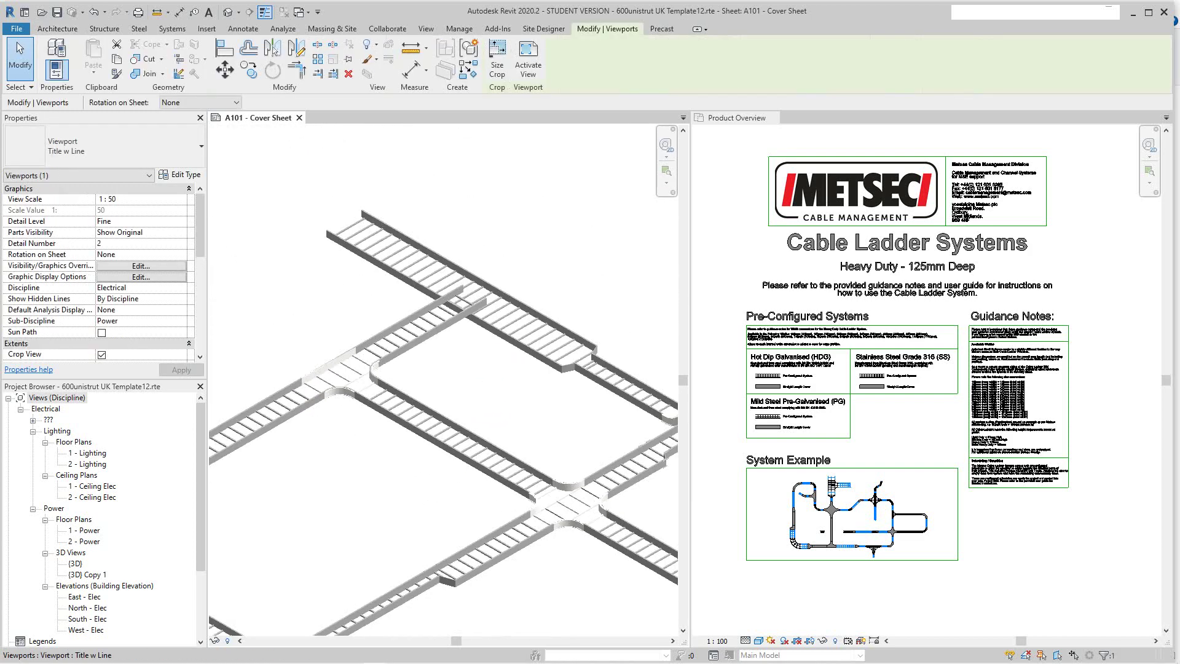
{"action": "scroll", "coordinate": [444, 437], "scroll_direction": "down", "scroll_amount": 3}
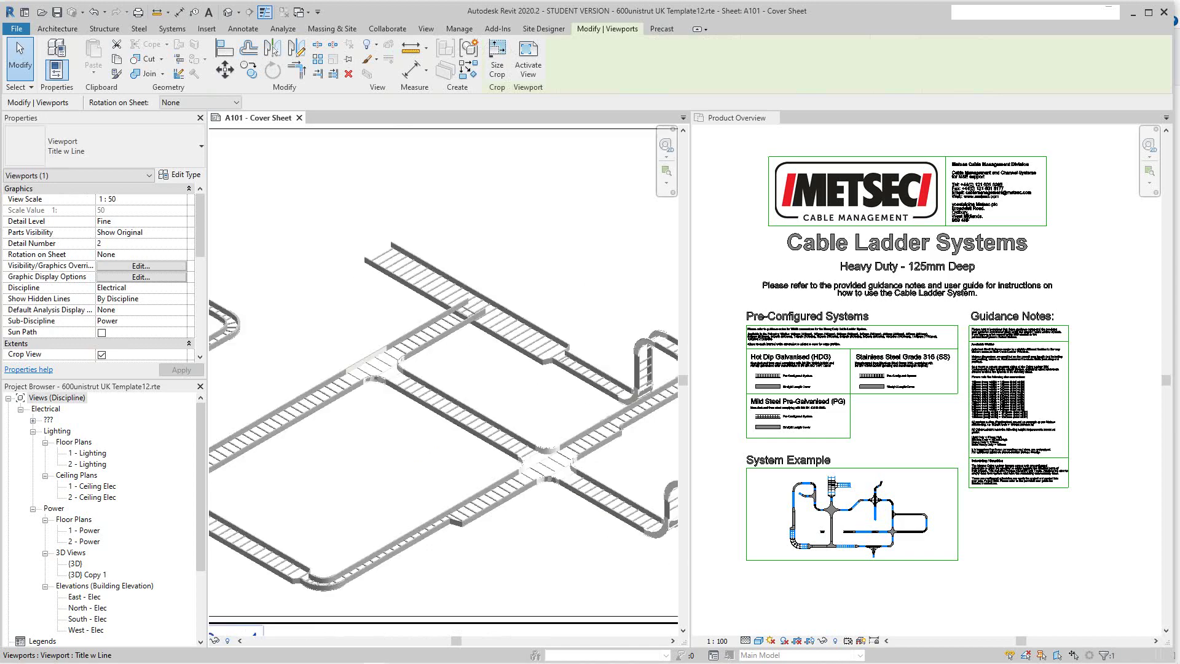
{"action": "scroll", "coordinate": [633, 215], "scroll_direction": "down", "scroll_amount": 3}
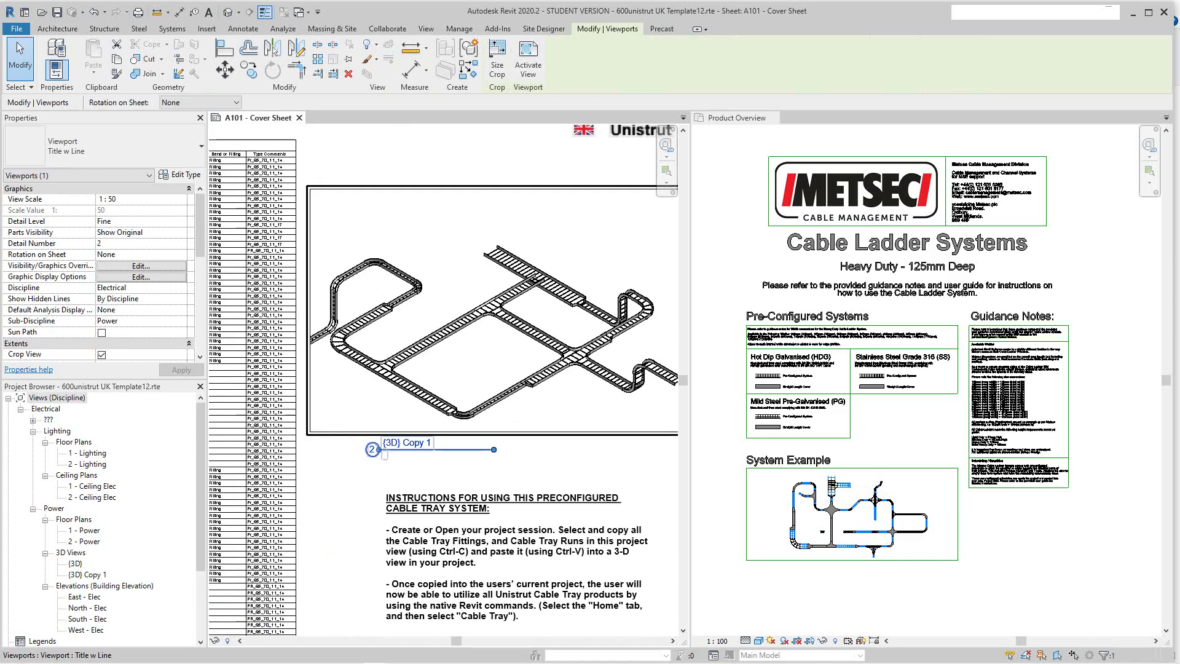
{"action": "scroll", "coordinate": [906, 287], "scroll_direction": "down", "scroll_amount": 2}
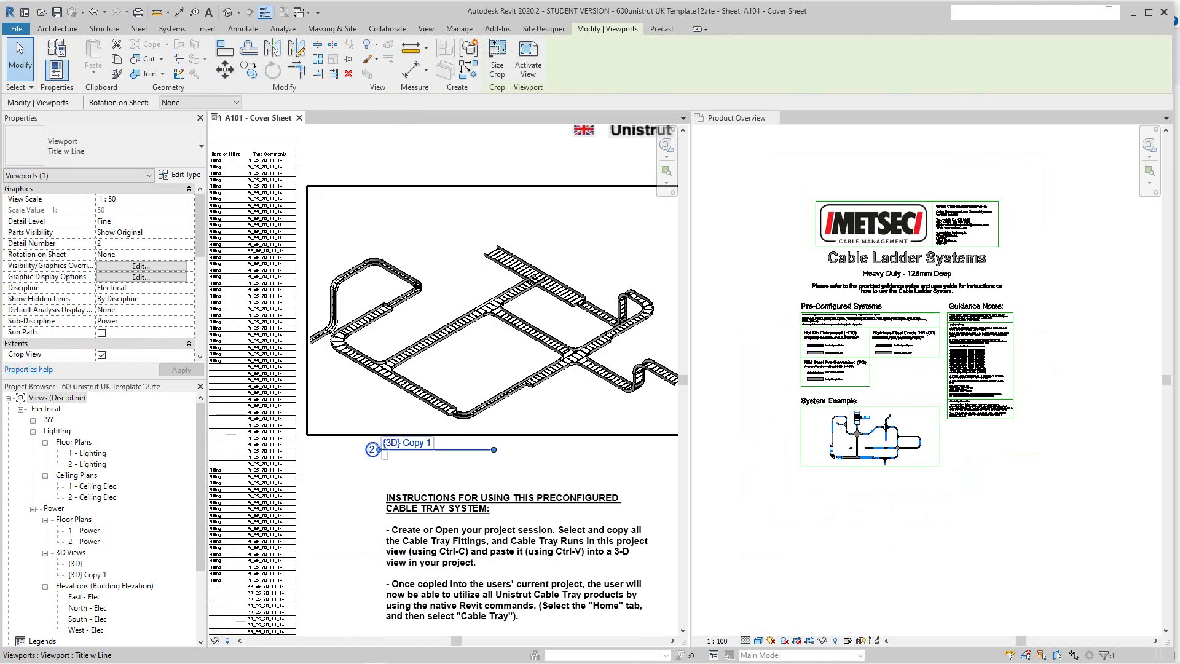
Switch to the Metsec Product Overview floor plan and read the available widths and size conversions in its Guidance Notes
{"action": "left_click", "coordinate": [1053, 261]}
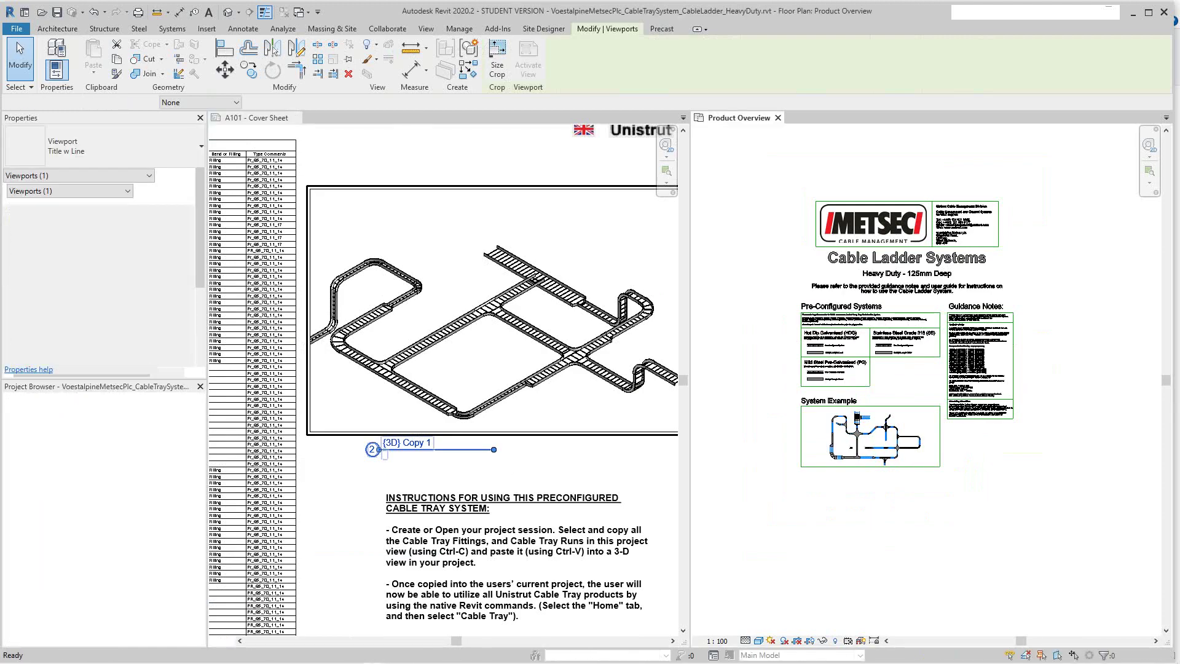
{"action": "scroll", "coordinate": [1053, 261], "scroll_direction": "up", "scroll_amount": 3}
{"action": "scroll", "coordinate": [916, 503], "scroll_direction": "up", "scroll_amount": 3}
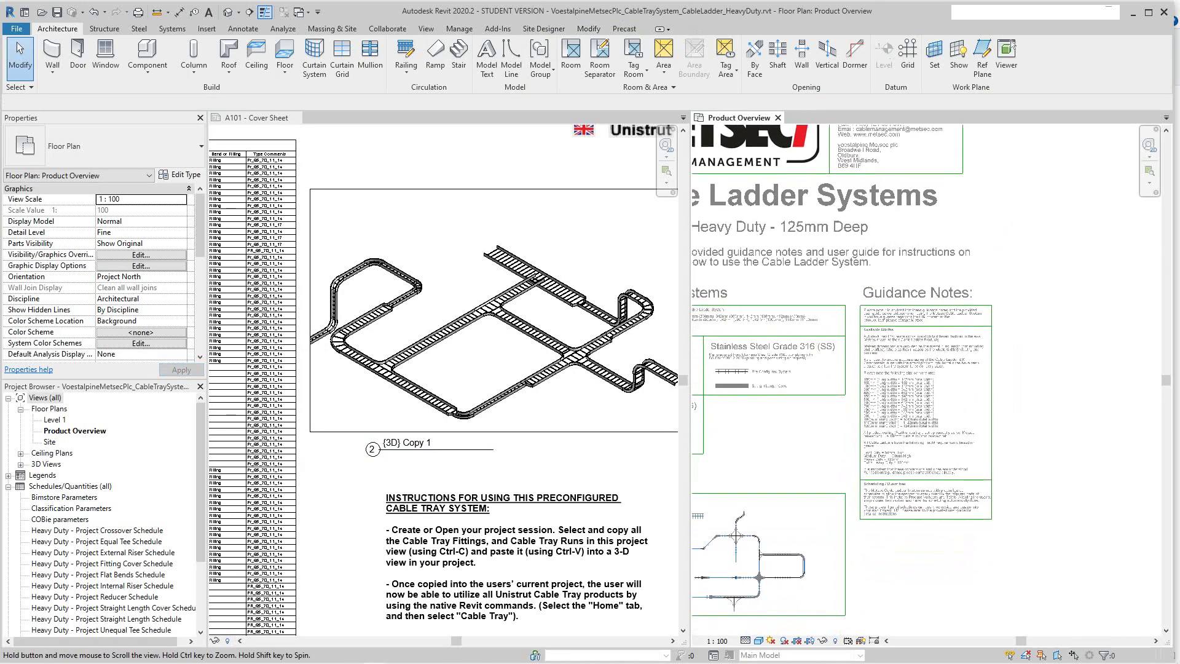
{"action": "middle_click_drag", "start_coordinate": [949, 396], "coordinate": [1009, 372]}
{"action": "scroll", "coordinate": [964, 342], "scroll_direction": "up", "scroll_amount": 2}
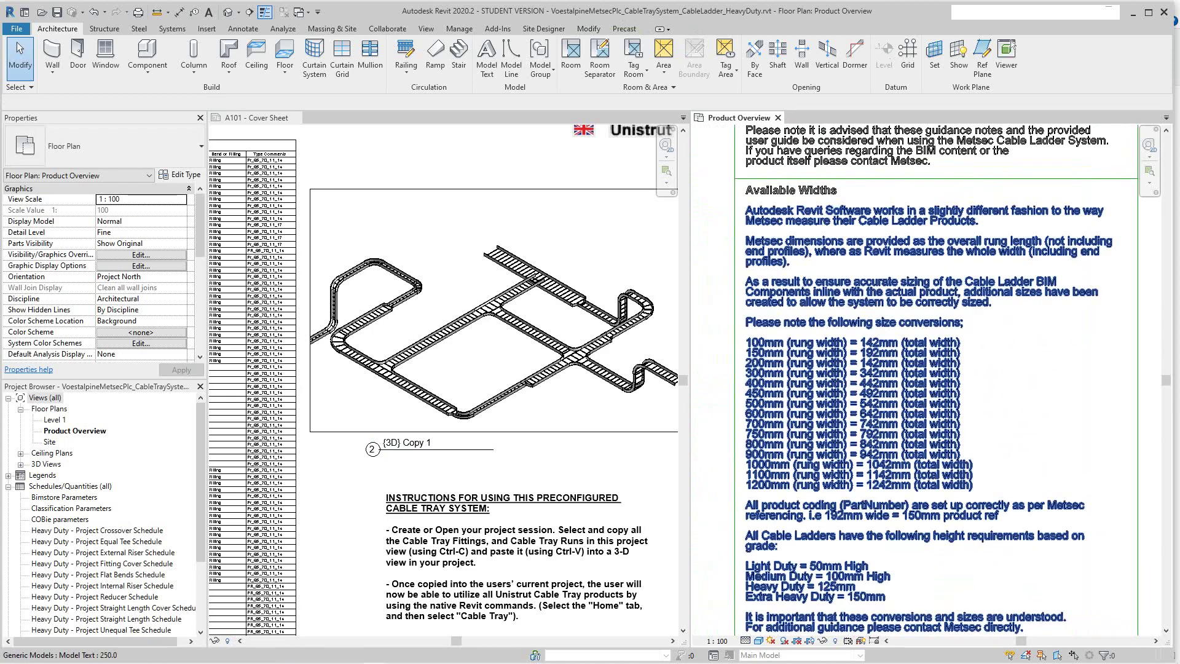
{"action": "scroll", "coordinate": [745, 346], "scroll_direction": "up", "scroll_amount": 2}
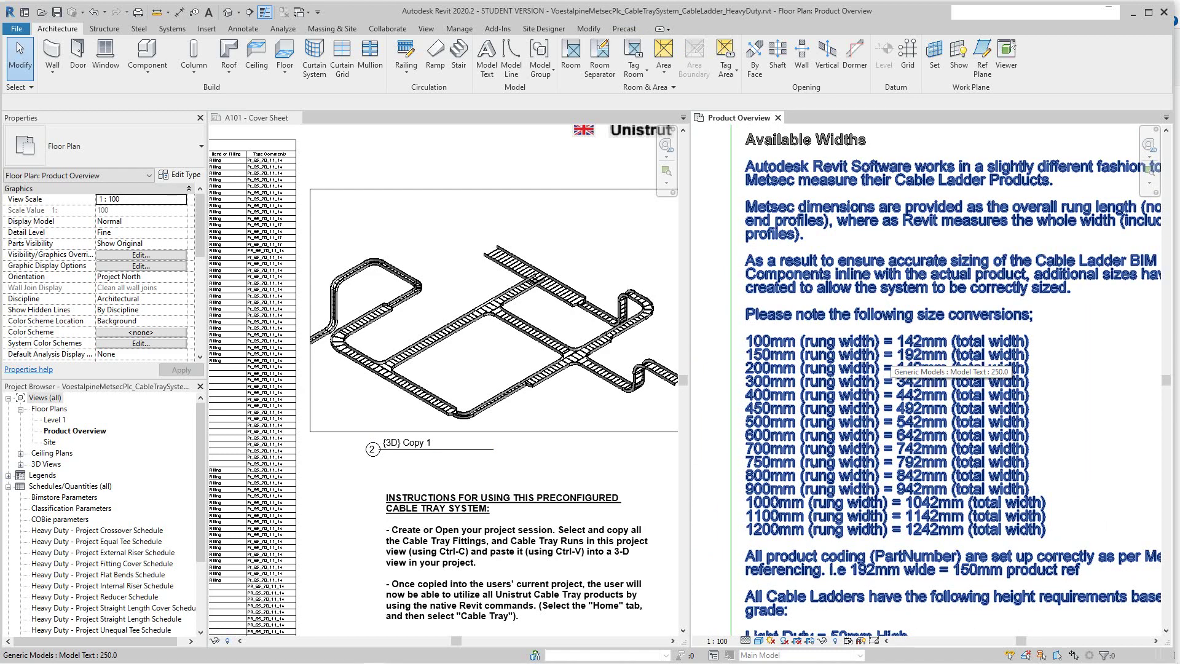
{"action": "scroll", "coordinate": [888, 368], "scroll_direction": "down", "scroll_amount": 3}
{"action": "scroll", "coordinate": [889, 368], "scroll_direction": "down", "scroll_amount": 1}
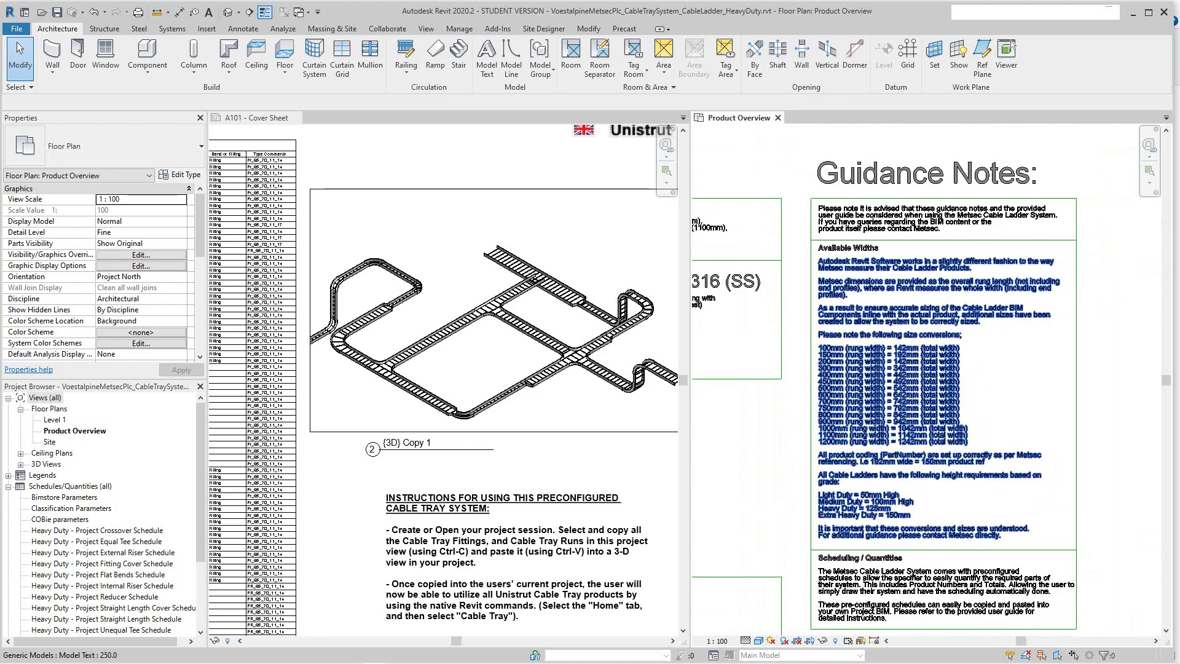
{"action": "scroll", "coordinate": [883, 360], "scroll_direction": "down", "scroll_amount": 1}
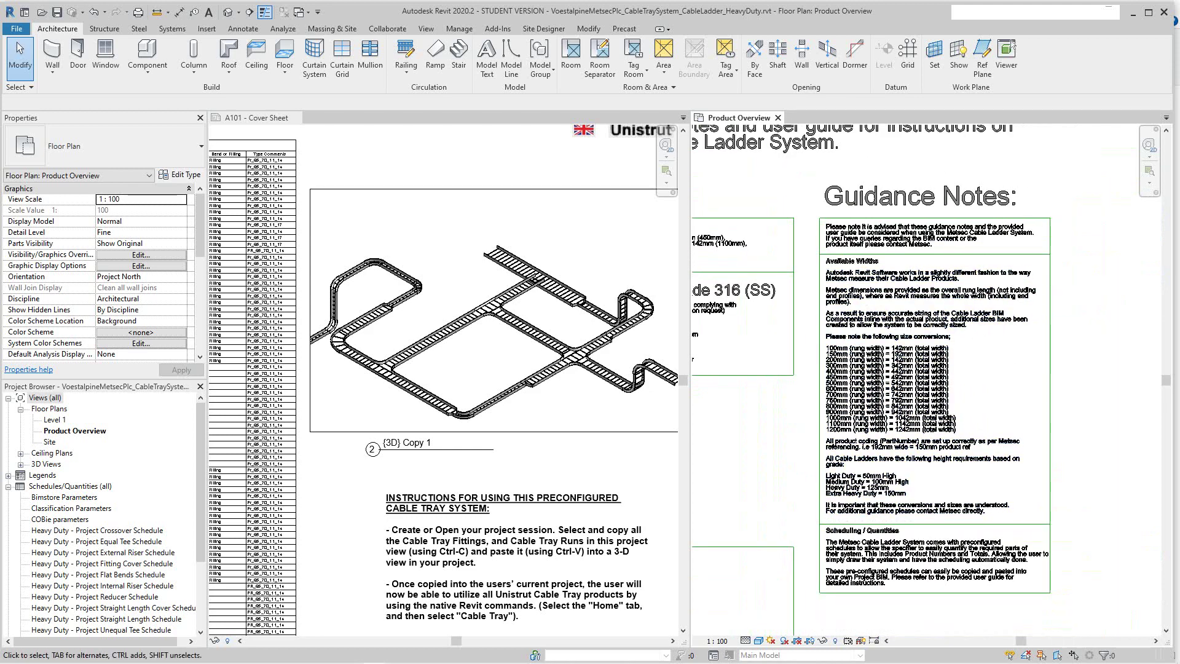
{"action": "scroll", "coordinate": [899, 452], "scroll_direction": "down", "scroll_amount": 1}
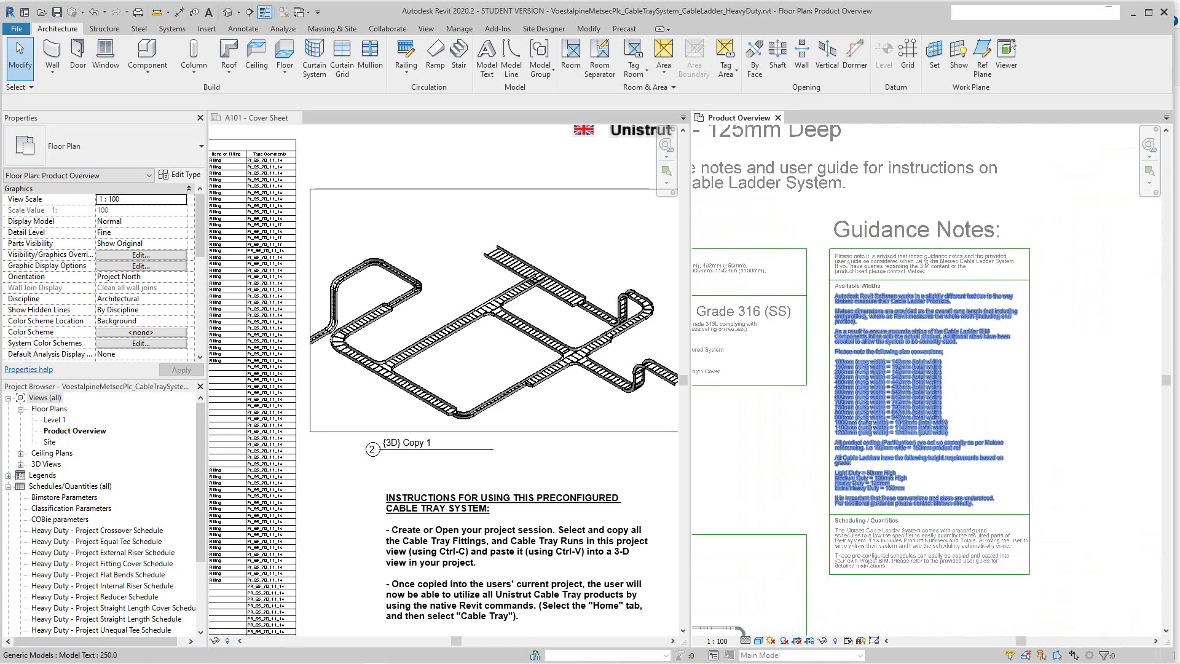
{"action": "scroll", "coordinate": [904, 372], "scroll_direction": "down", "scroll_amount": 1}
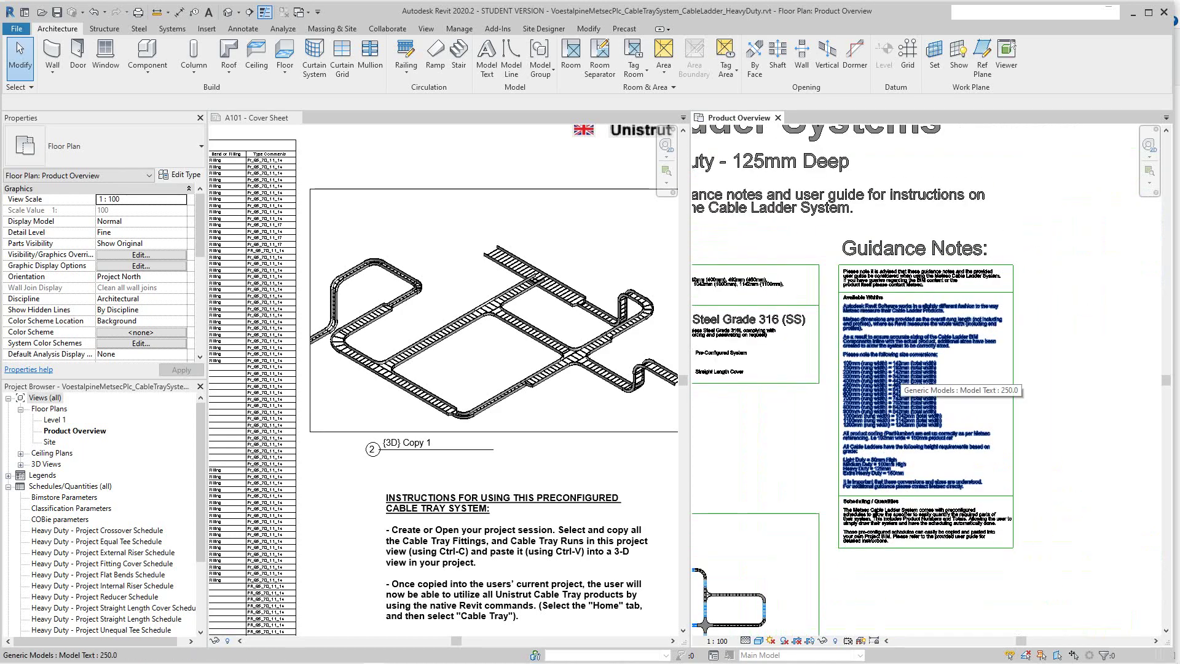
{"action": "scroll", "coordinate": [899, 386], "scroll_direction": "down", "scroll_amount": 2}
Inspect the cable ladder runs and fittings in the System Example of the Product Overview plan
{"action": "scroll", "coordinate": [830, 499], "scroll_direction": "up", "scroll_amount": 4}
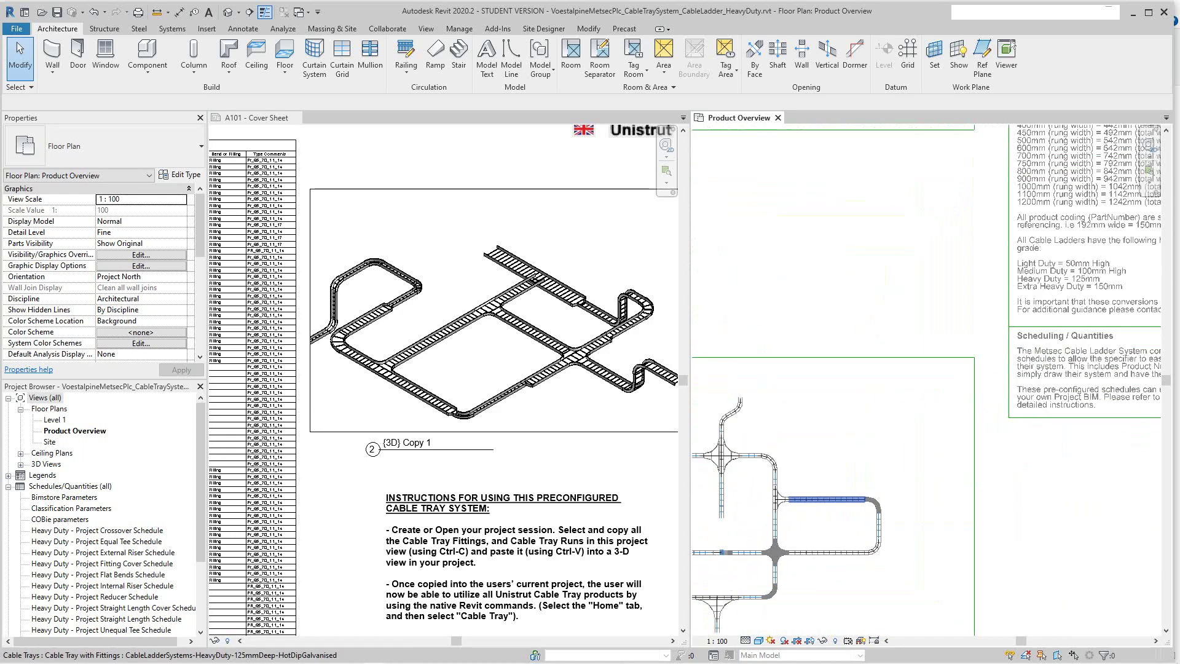
{"action": "middle_click_drag", "start_coordinate": [830, 500], "coordinate": [913, 464]}
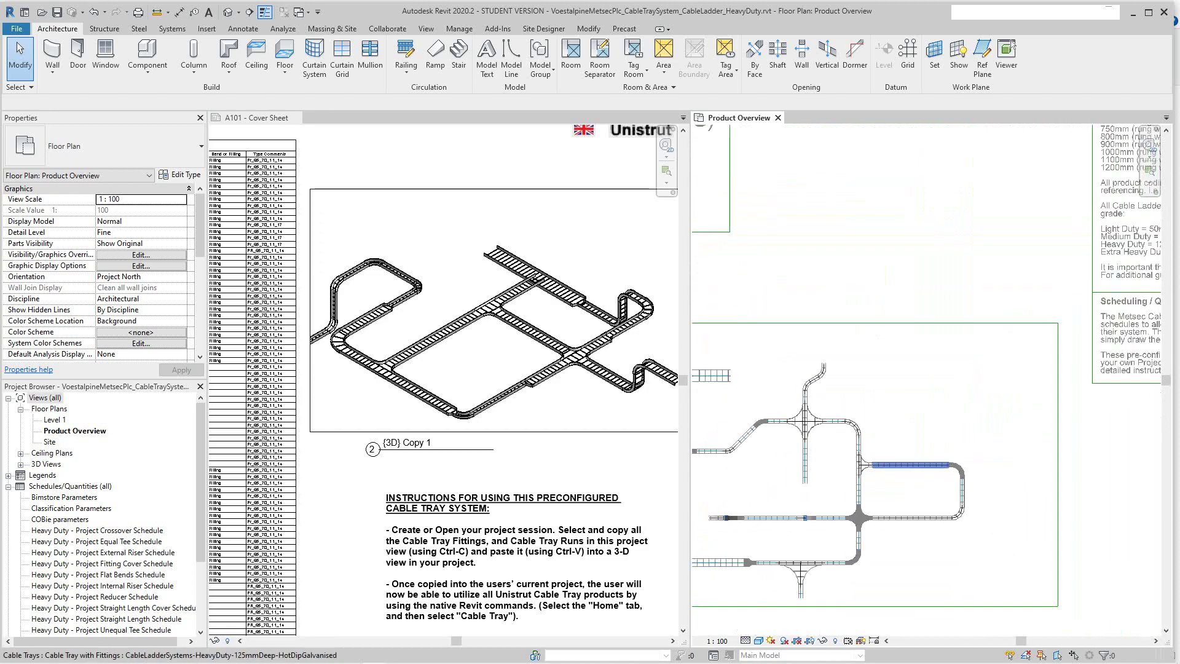
{"action": "scroll", "coordinate": [897, 452], "scroll_direction": "down", "scroll_amount": 4}
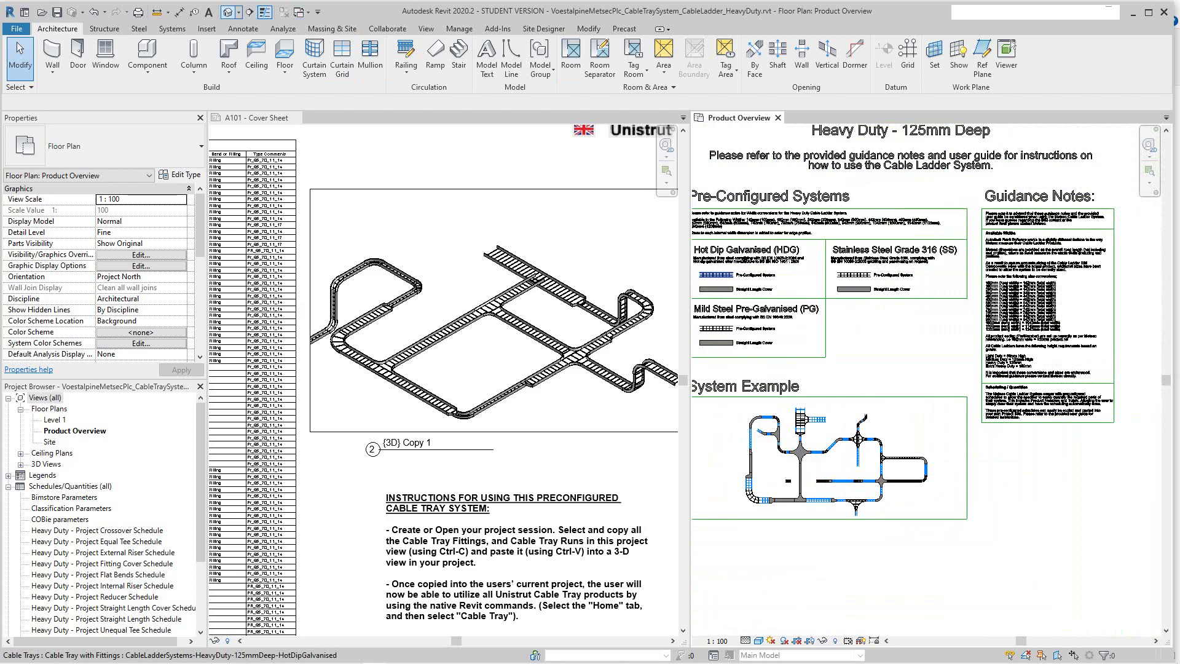
Open the default 3D view of the Metsec cable ladder project and bring the full product overview into view
{"action": "left_click", "coordinate": [227, 11]}
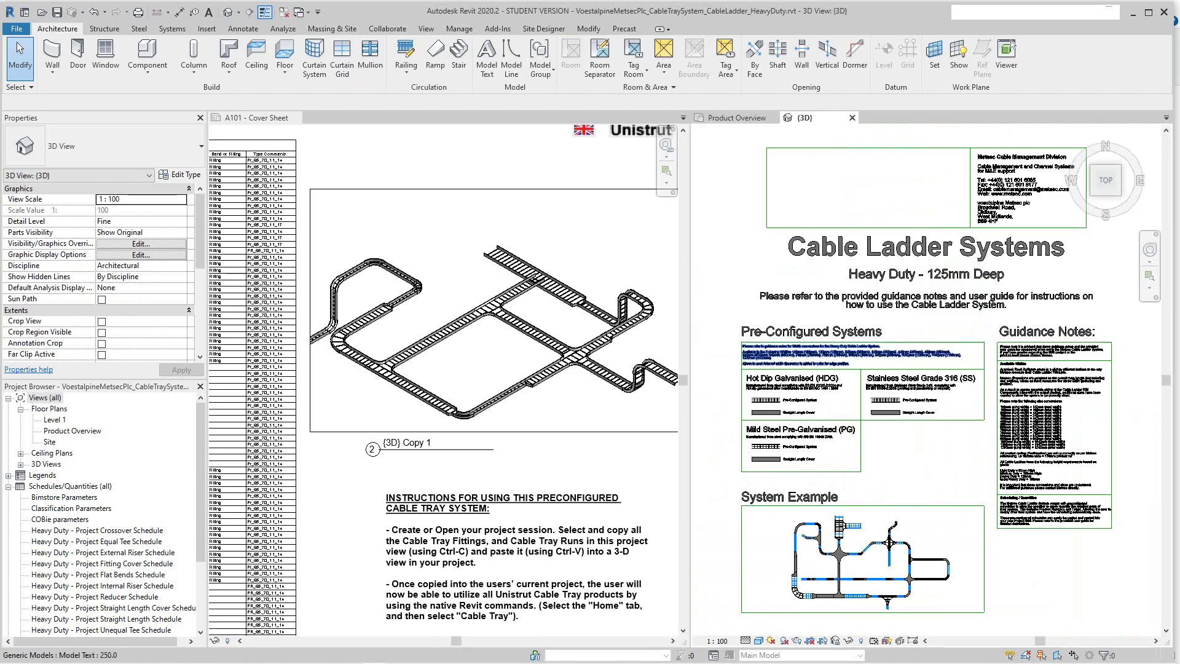
{"action": "scroll", "coordinate": [772, 350], "scroll_direction": "down", "scroll_amount": 2}
{"action": "middle_click_drag", "start_coordinate": [771, 350], "coordinate": [801, 298]}
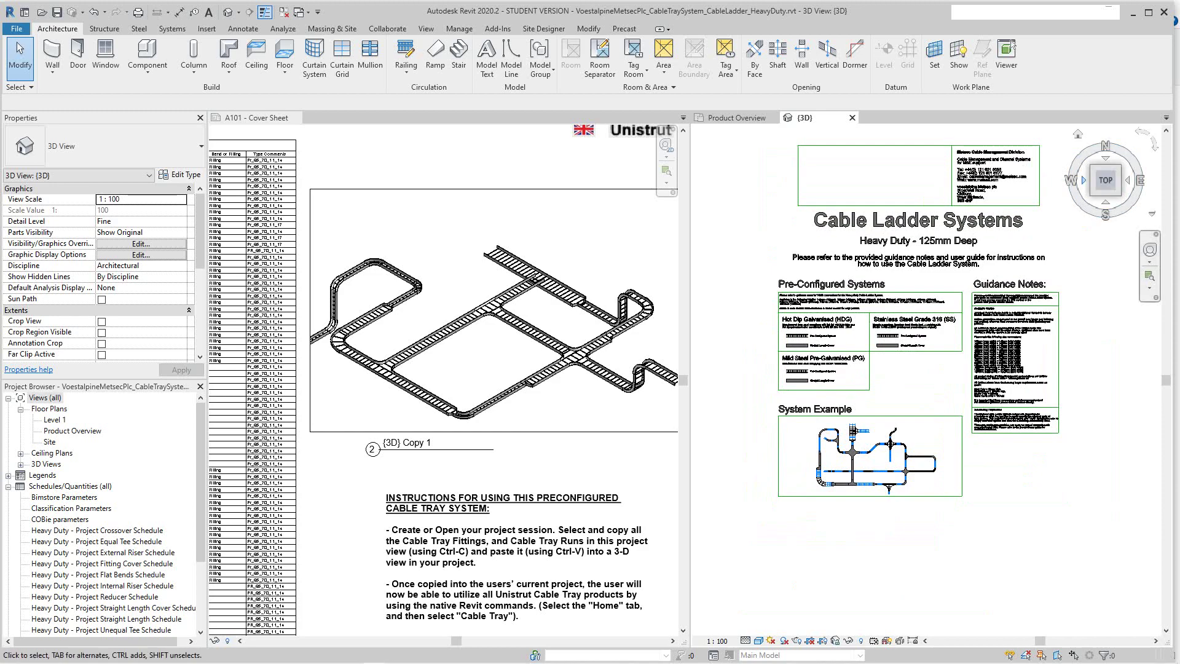
Inspect the external riser fitting at the head of the vertical ladder run in the Metsec 3D System Example
{"action": "mouse_move", "coordinate": [918, 320]}
{"action": "middle_mouse_down", "text": "shift"}
{"action": "mouse_move", "coordinate": [873, 325]}
{"action": "mouse_move", "coordinate": [922, 277]}
{"action": "mouse_move", "coordinate": [873, 203]}
{"action": "mouse_move", "coordinate": [873, 258]}
{"action": "middle_mouse_up", "text": "shift"}
{"action": "middle_click_drag", "start_coordinate": [756, 345], "coordinate": [747, 350]}
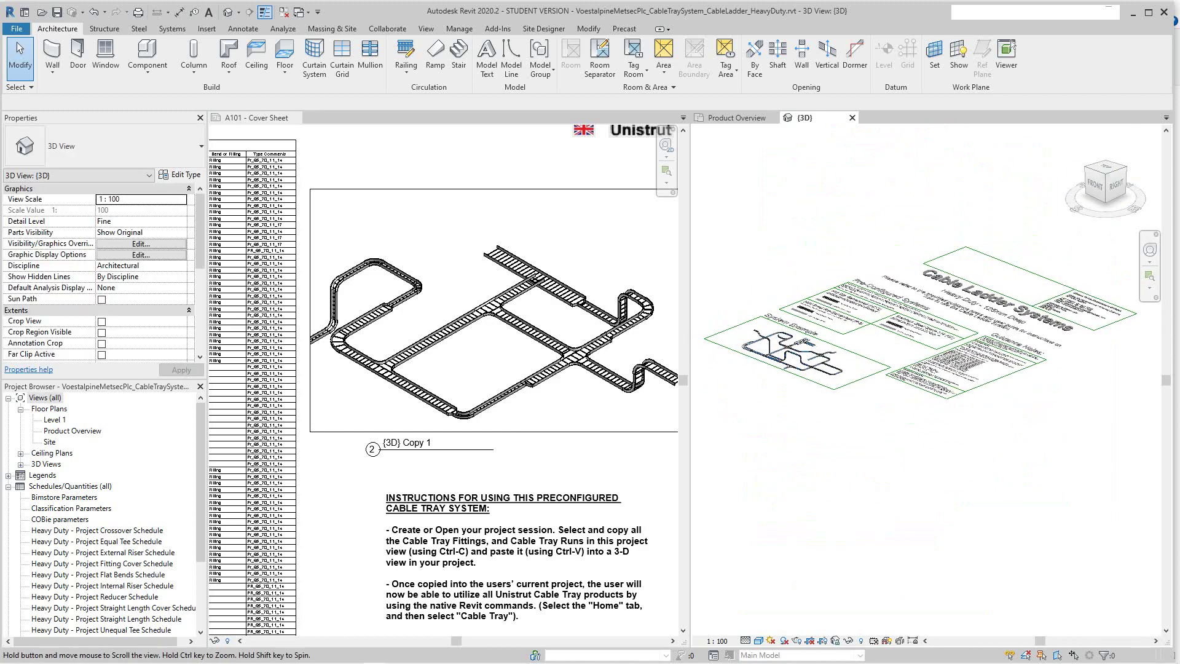
{"action": "scroll", "coordinate": [725, 344], "scroll_direction": "up", "scroll_amount": 3}
{"action": "scroll", "coordinate": [855, 387], "scroll_direction": "up", "scroll_amount": 10}
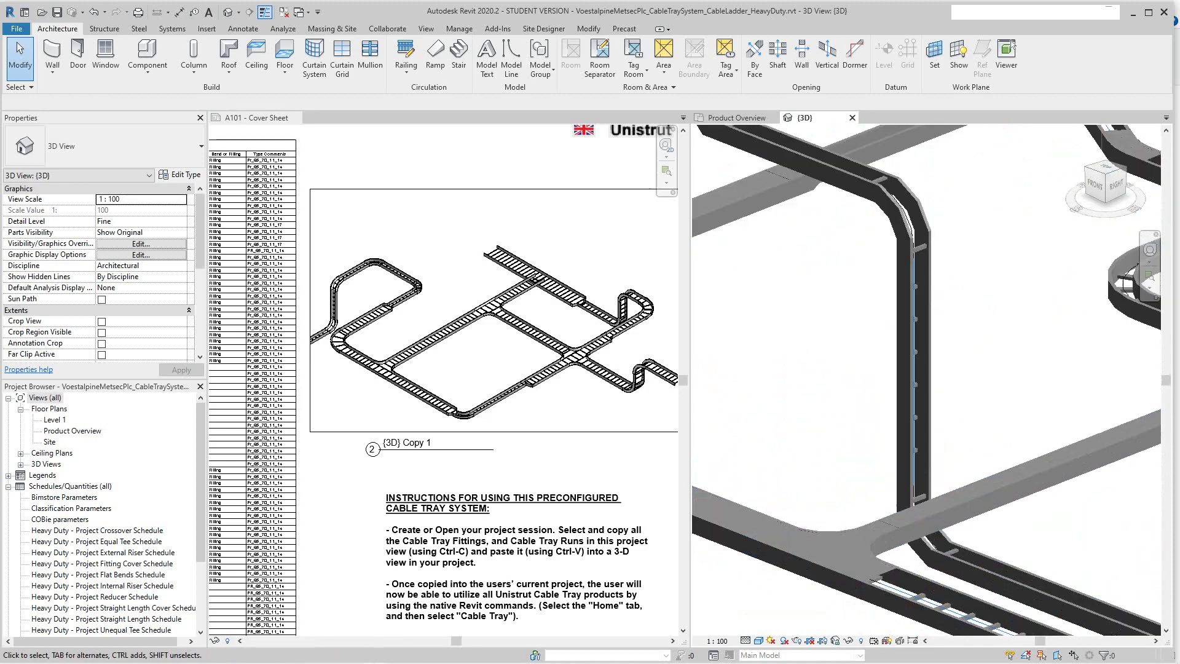
{"action": "scroll", "coordinate": [895, 367], "scroll_direction": "down", "scroll_amount": 4}
{"action": "scroll", "coordinate": [928, 291], "scroll_direction": "up", "scroll_amount": 3}
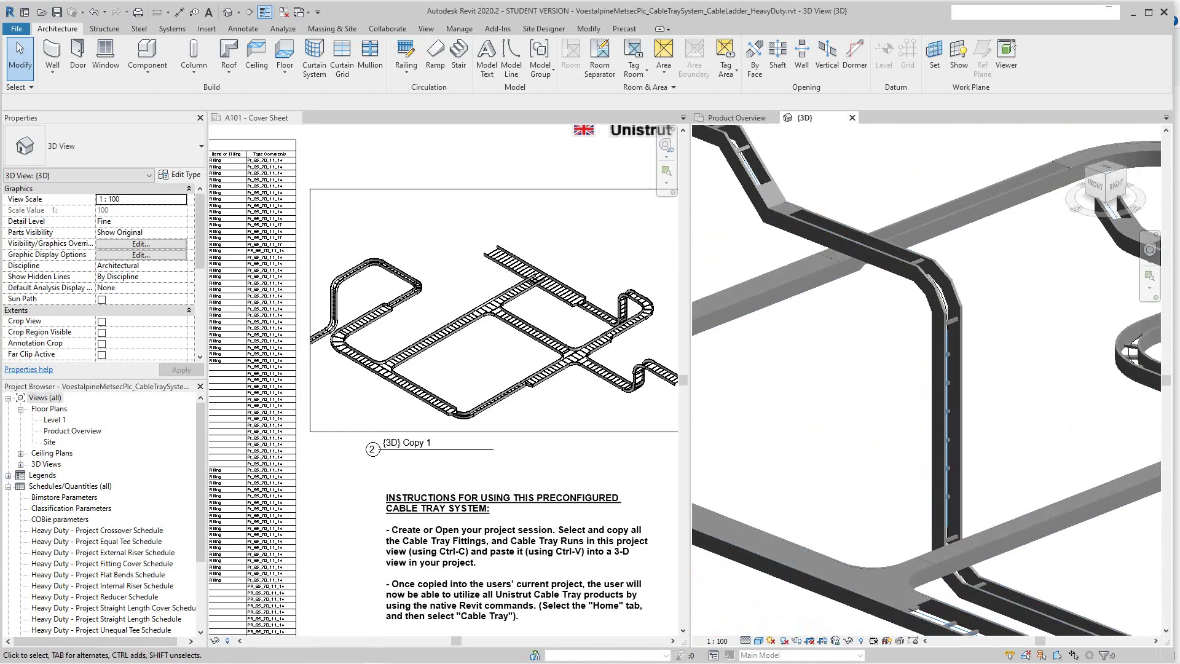
{"action": "scroll", "coordinate": [947, 289], "scroll_direction": "up", "scroll_amount": 3}
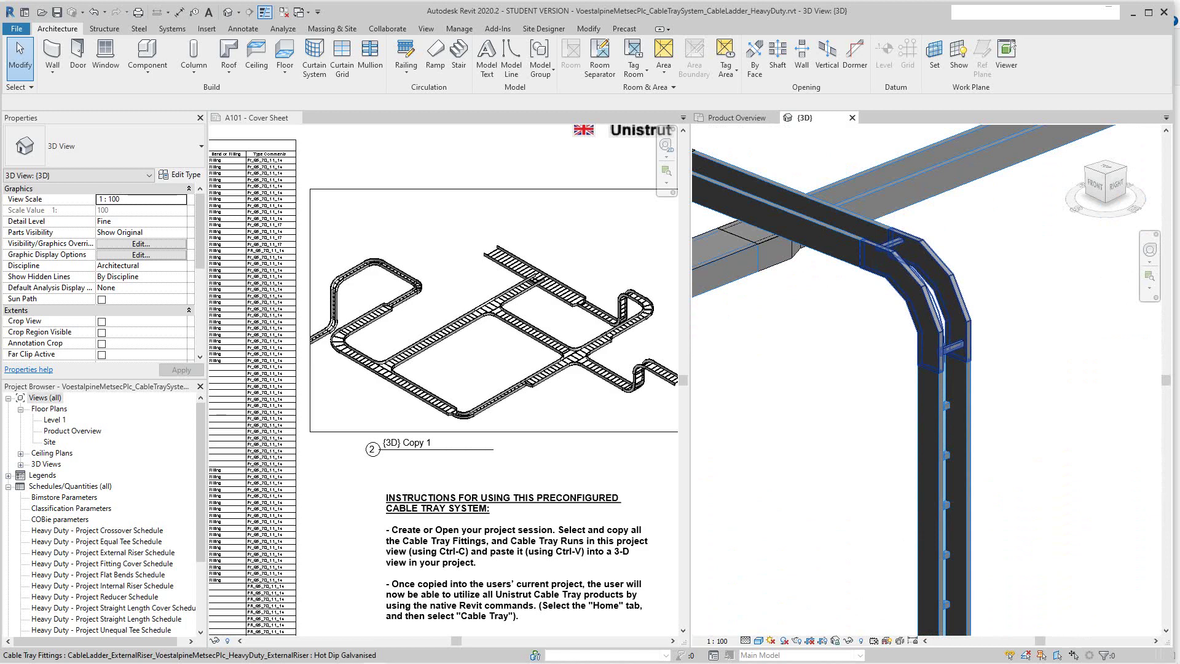
{"action": "scroll", "coordinate": [928, 335], "scroll_direction": "up", "scroll_amount": 3}
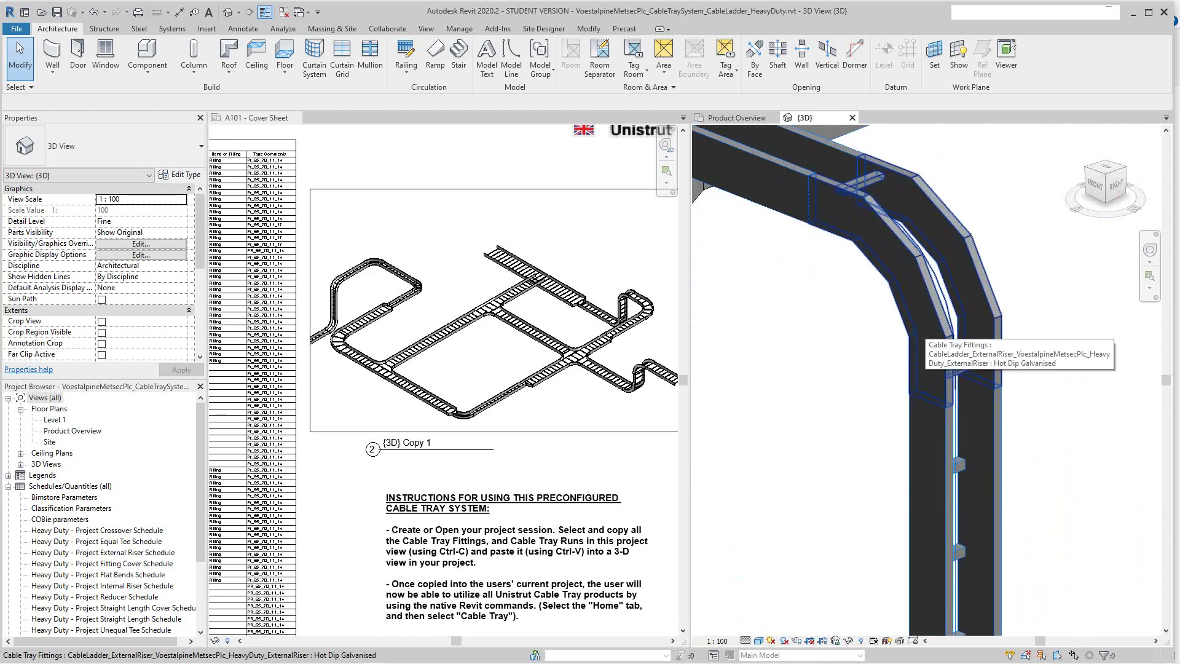
Inspect the internal riser fitting at the foot of the same vertical cable ladder run
{"action": "scroll", "coordinate": [928, 332], "scroll_direction": "down", "scroll_amount": 5}
{"action": "middle_click_drag", "start_coordinate": [1075, 418], "coordinate": [891, 270]}
{"action": "scroll", "coordinate": [725, 403], "scroll_direction": "up", "scroll_amount": 4}
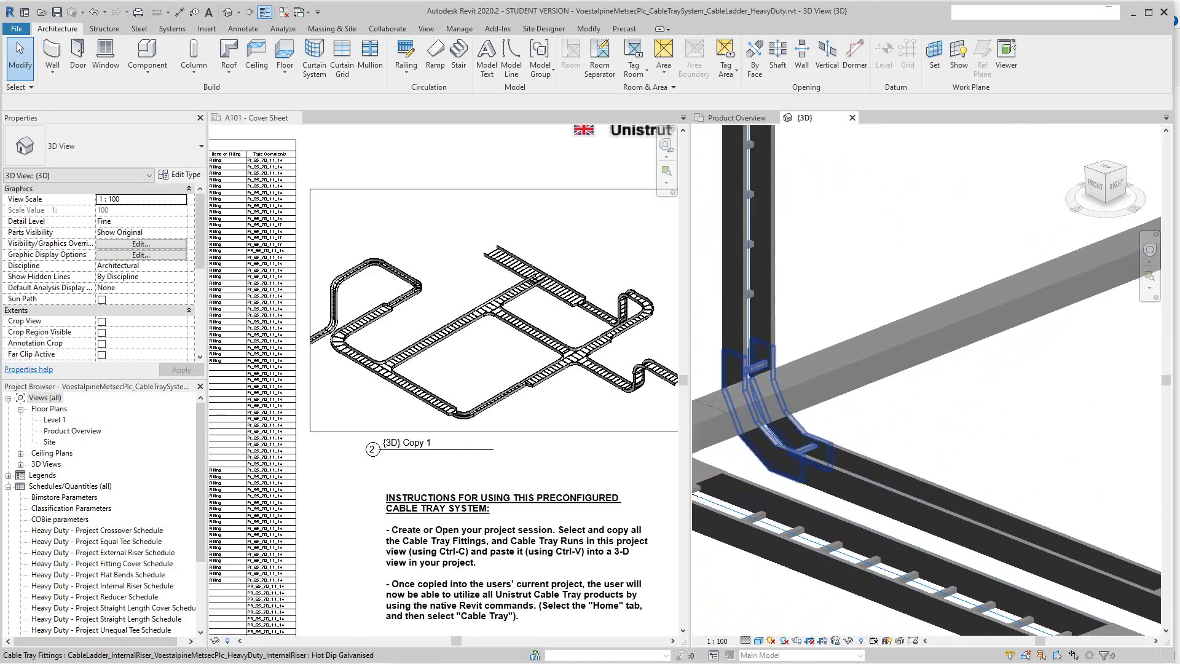
{"action": "scroll", "coordinate": [776, 458], "scroll_direction": "up", "scroll_amount": 3}
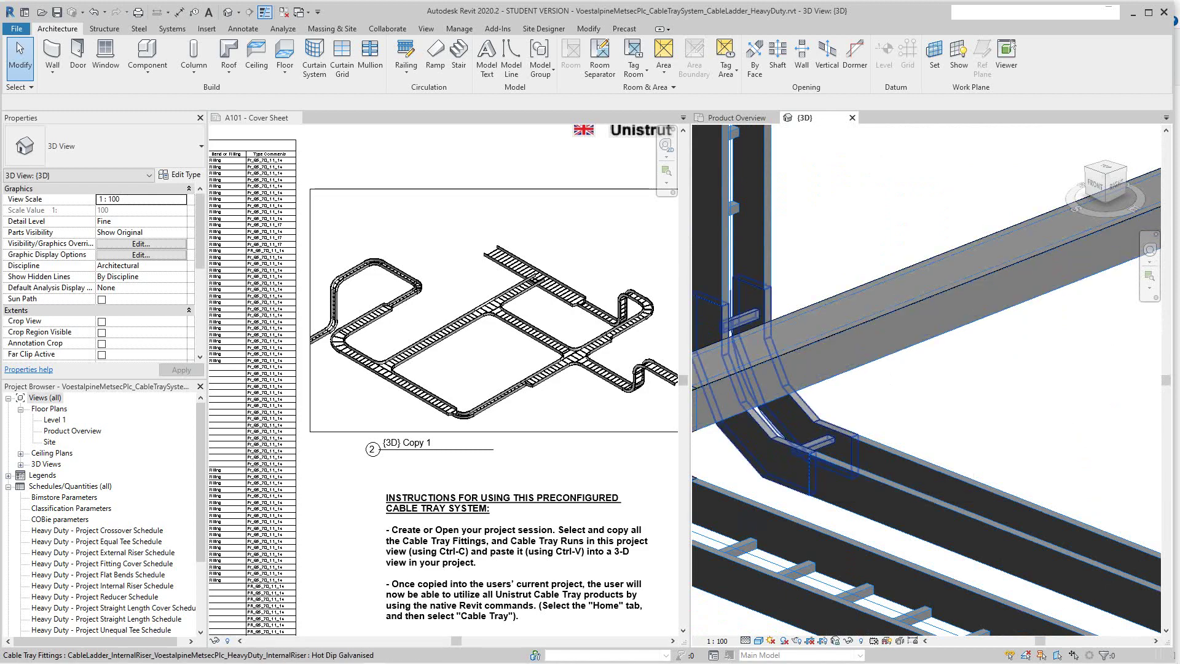
{"action": "scroll", "coordinate": [364, 327], "scroll_direction": "up", "scroll_amount": 8}
Switch to the Unistrut cover sheet and inspect the curved riser fittings and rungs of its vertical ladder run
{"action": "left_click", "coordinate": [539, 321]}
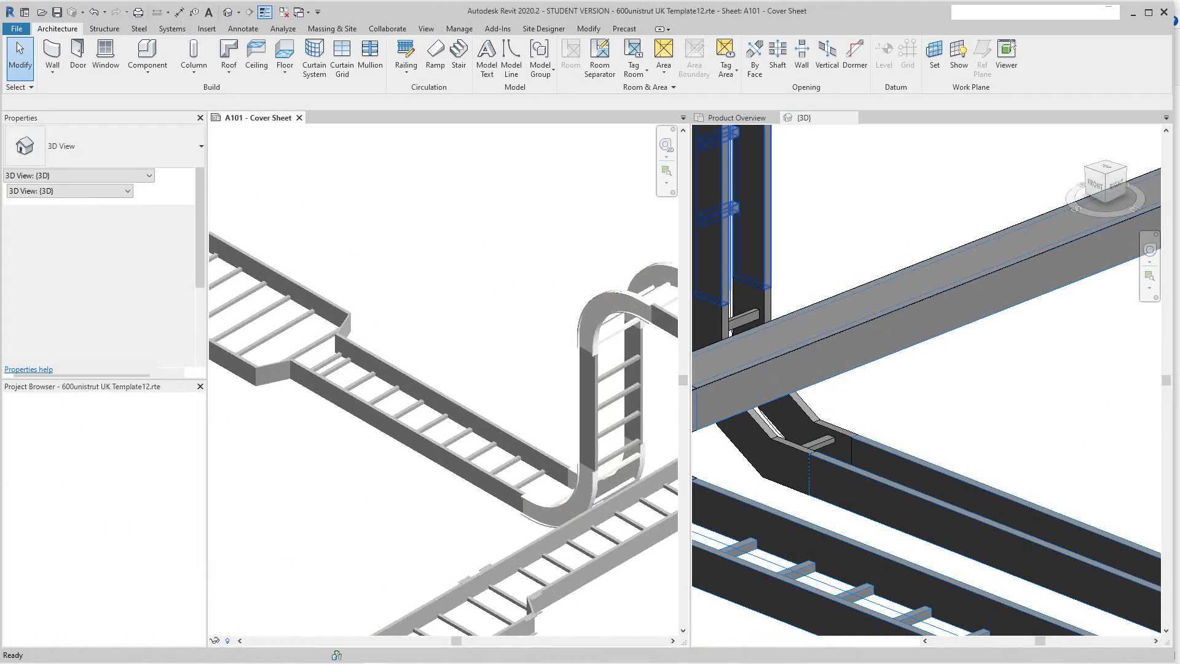
{"action": "scroll", "coordinate": [539, 313], "scroll_direction": "down", "scroll_amount": 1}
{"action": "scroll", "coordinate": [539, 321], "scroll_direction": "up", "scroll_amount": 2}
{"action": "mouse_move", "coordinate": [539, 321]}
{"action": "middle_mouse_down"}
{"action": "mouse_move", "coordinate": [421, 327]}
{"action": "mouse_move", "coordinate": [397, 215]}
{"action": "middle_mouse_up"}
{"action": "scroll", "coordinate": [396, 215], "scroll_direction": "down", "scroll_amount": 1}
Return to the Metsec 3D view and review the bends, crossovers, reducers and straight runs of the System Example
{"action": "scroll", "coordinate": [839, 434], "scroll_direction": "down", "scroll_amount": 6}
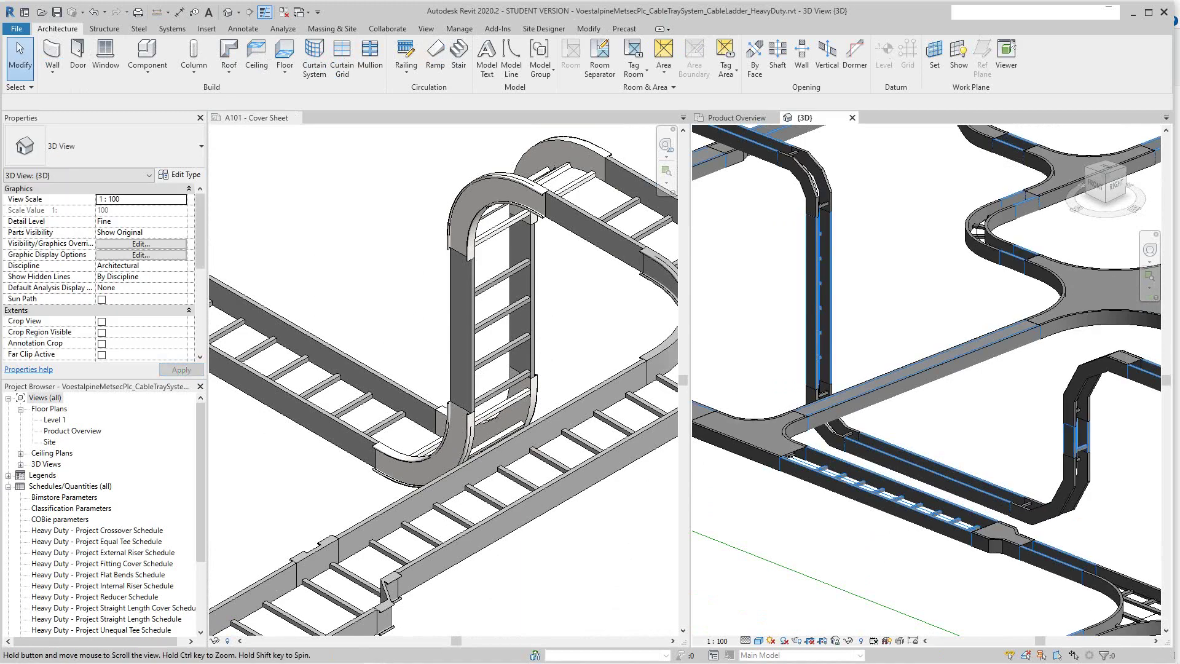
{"action": "scroll", "coordinate": [995, 467], "scroll_direction": "down", "scroll_amount": 2}
{"action": "middle_click_drag", "start_coordinate": [1008, 434], "coordinate": [1003, 467]}
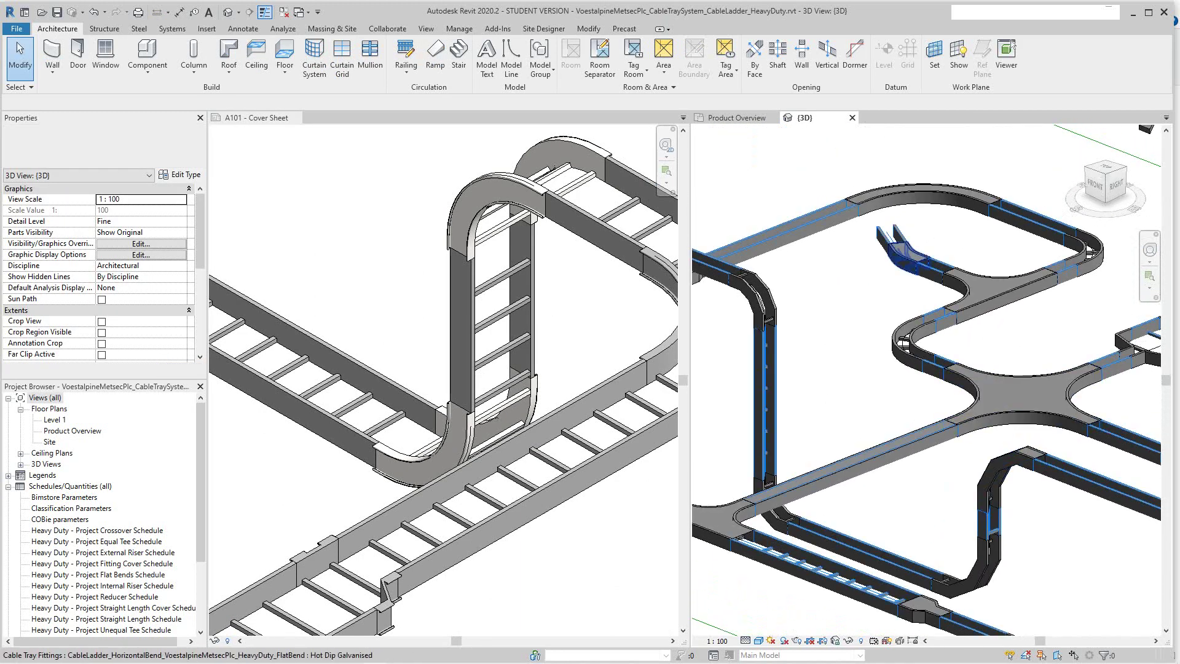
{"action": "scroll", "coordinate": [908, 263], "scroll_direction": "up", "scroll_amount": 3}
{"action": "scroll", "coordinate": [907, 258], "scroll_direction": "down", "scroll_amount": 4}
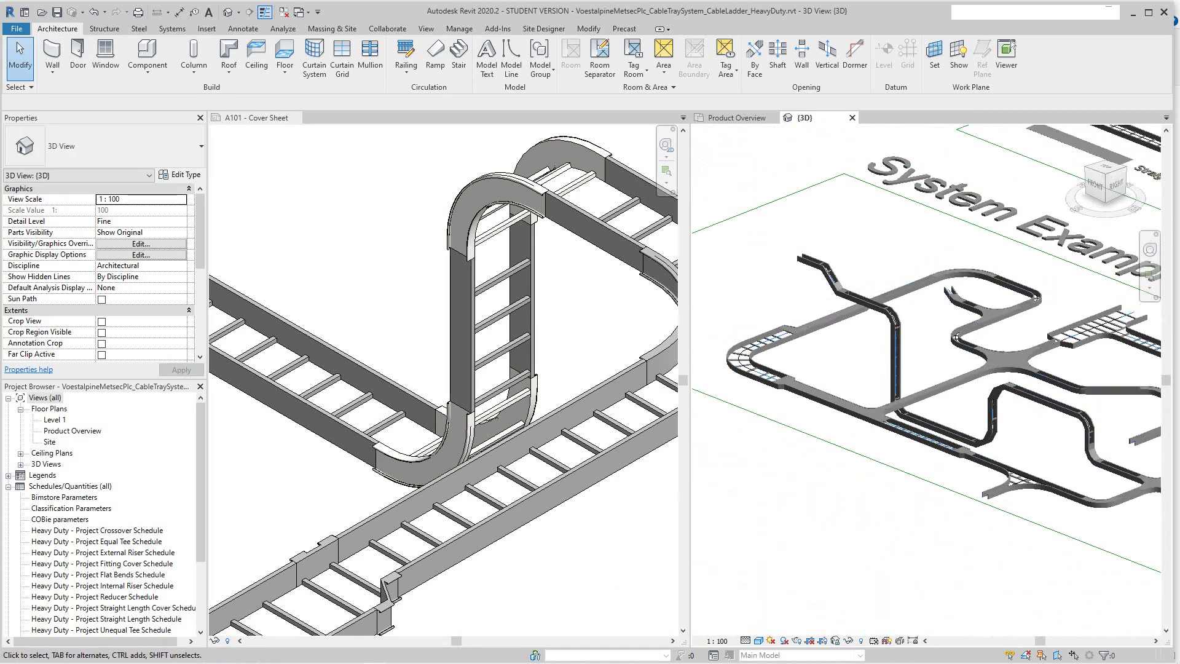
{"action": "scroll", "coordinate": [922, 369], "scroll_direction": "up", "scroll_amount": 6}
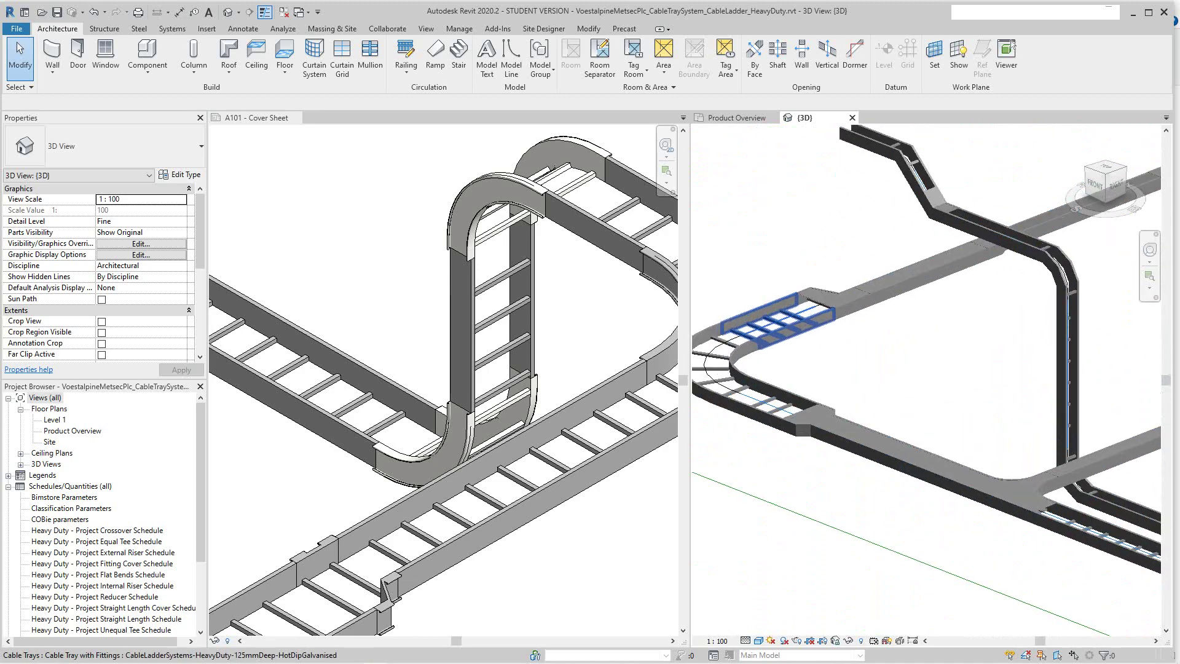
{"action": "scroll", "coordinate": [922, 369], "scroll_direction": "down", "scroll_amount": 5}
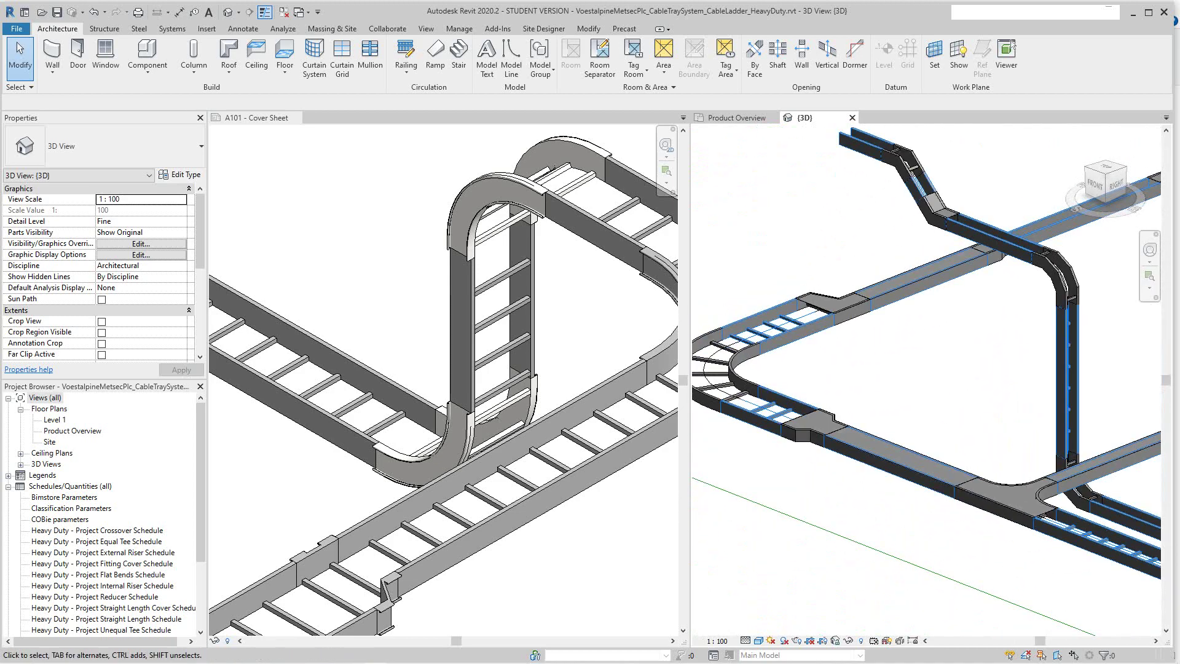
{"action": "scroll", "coordinate": [922, 369], "scroll_direction": "up", "scroll_amount": 2}
{"action": "scroll", "coordinate": [923, 369], "scroll_direction": "down", "scroll_amount": 3}
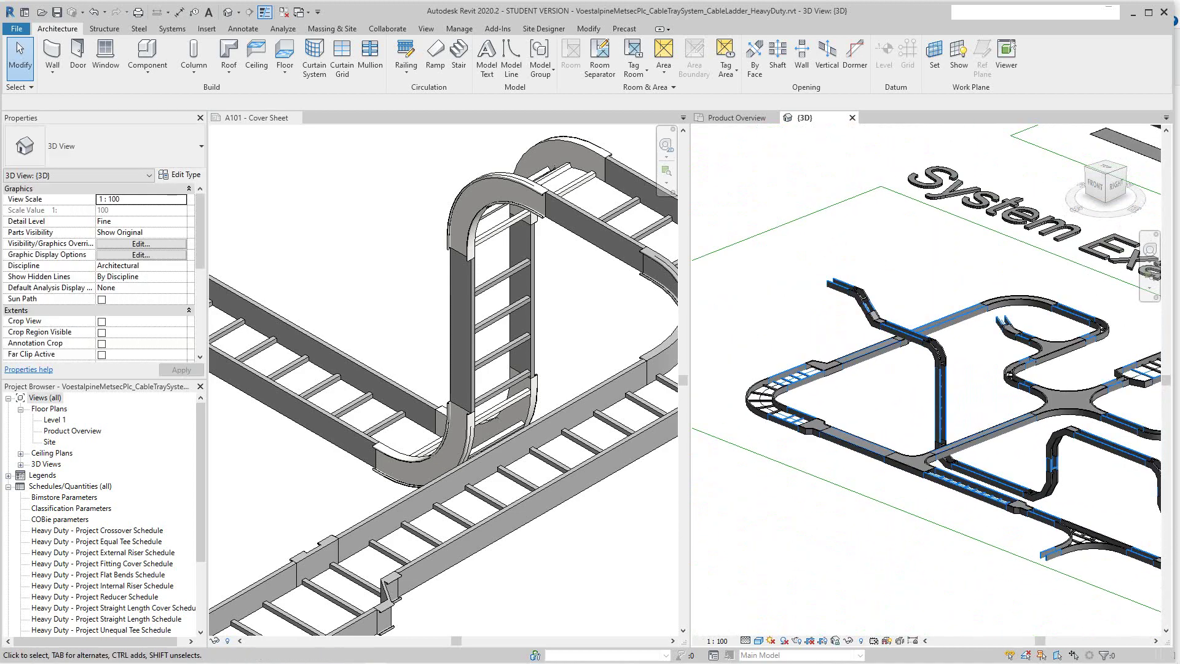
Examine the Mild Steel Pre-Galvanised and Hot Dip Galvanised ladder samples beside the System Example in the Metsec 3D view
{"action": "scroll", "coordinate": [922, 369], "scroll_direction": "down", "scroll_amount": 4}
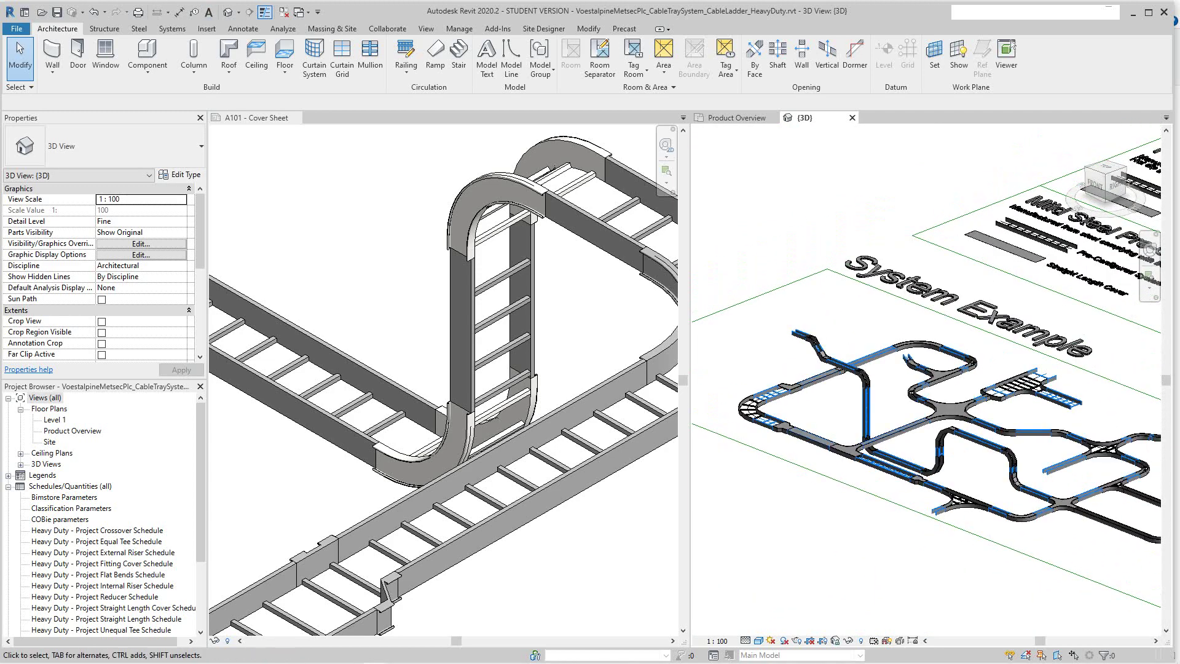
{"action": "middle_click_drag", "start_coordinate": [1107, 236], "coordinate": [879, 292]}
{"action": "scroll", "coordinate": [898, 258], "scroll_direction": "up", "scroll_amount": 2}
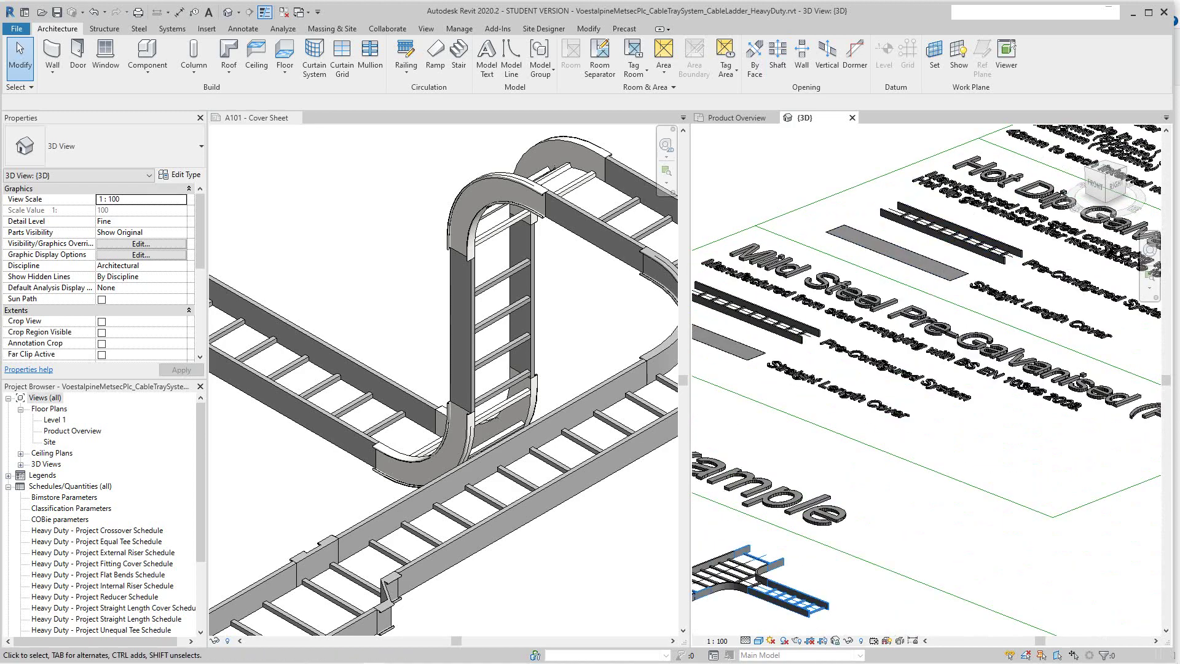
Activate the {3D} viewport showing the straight ladder lengths on the Unistrut cover sheet
{"action": "scroll", "coordinate": [298, 287], "scroll_direction": "down", "scroll_amount": 10}
{"action": "left_click", "coordinate": [298, 287]}
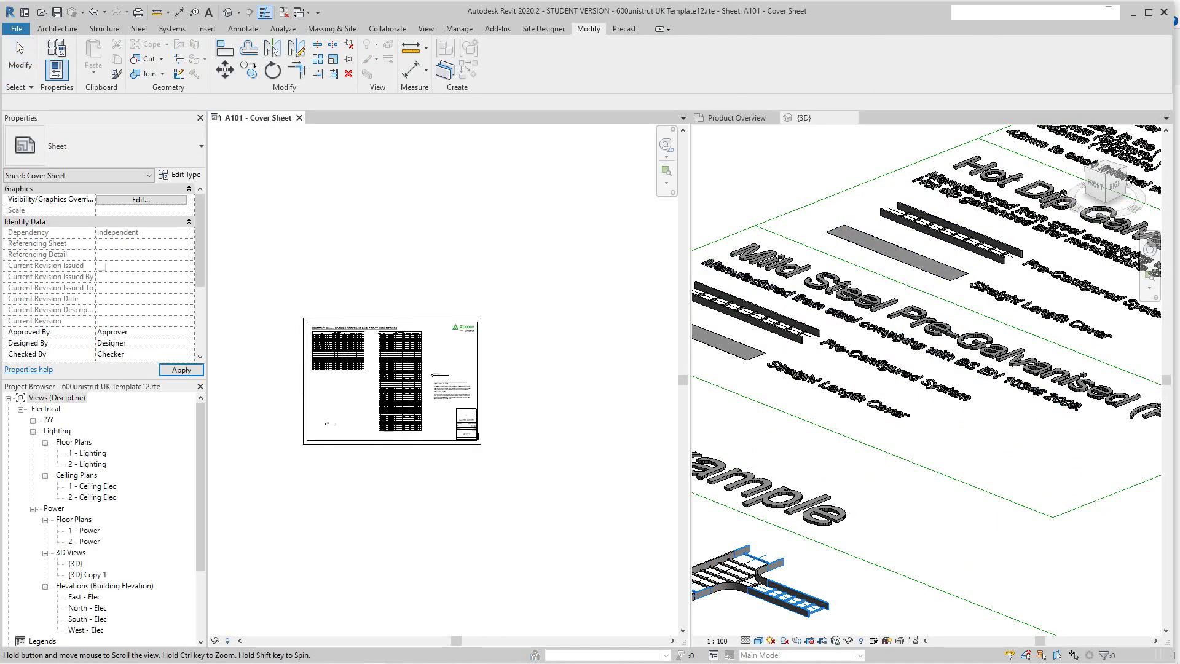
{"action": "scroll", "coordinate": [350, 395], "scroll_direction": "up", "scroll_amount": 8}
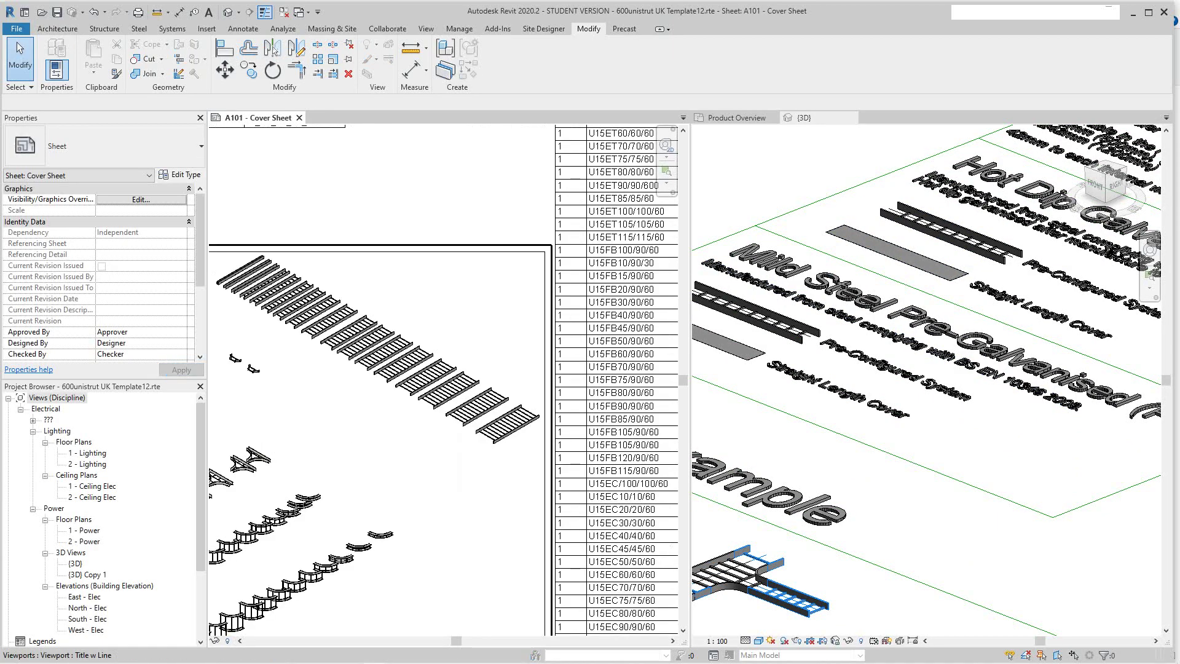
{"action": "scroll", "coordinate": [349, 395], "scroll_direction": "up", "scroll_amount": 4}
{"action": "left_click", "coordinate": [369, 431]}
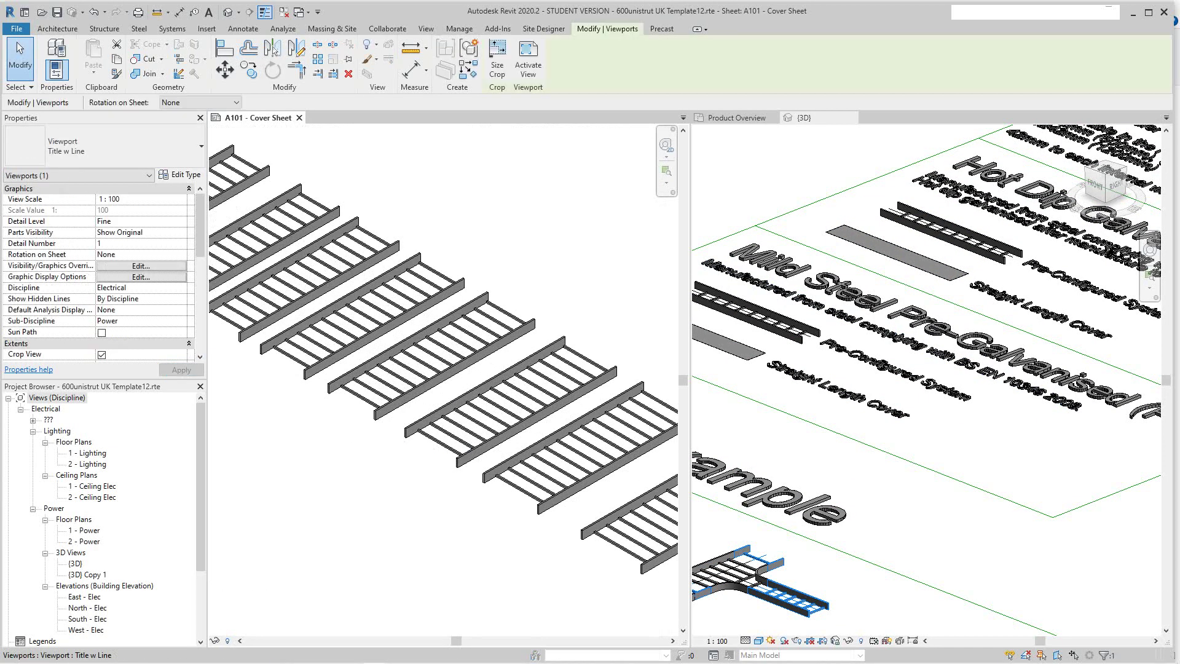
{"action": "right_click", "coordinate": [357, 122]}
{"action": "left_click", "coordinate": [399, 178]}
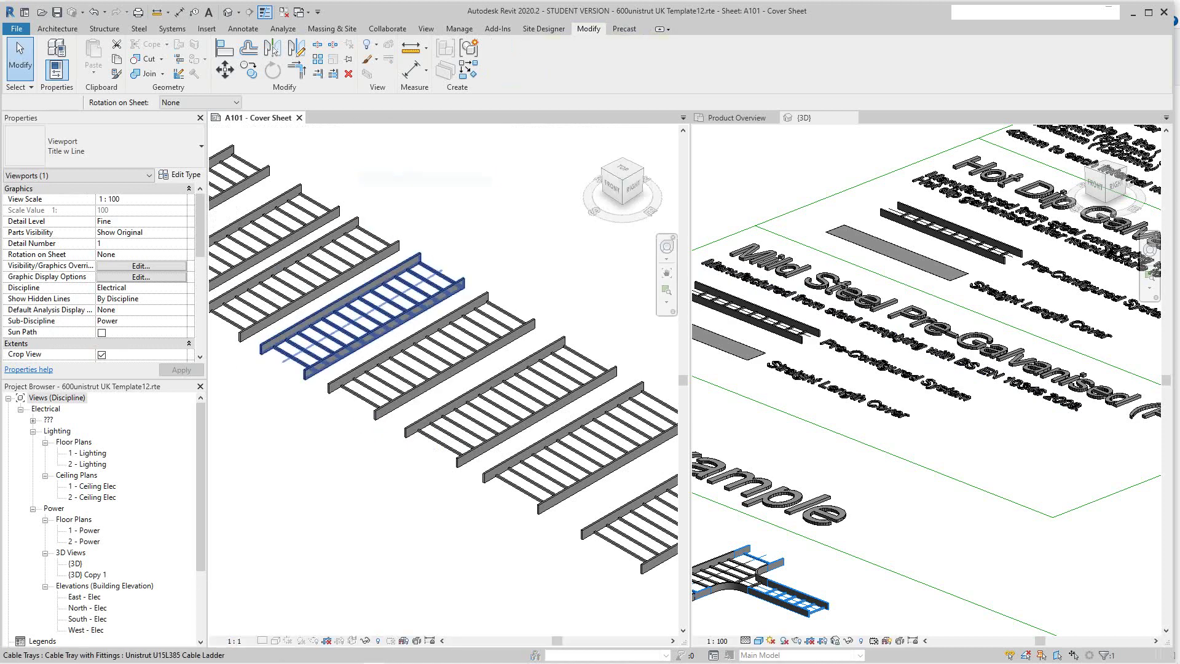
Check the properties of a straight Unistrut U15L385 cable ladder, clear the selection and review the whole row of ladders
{"action": "left_click", "coordinate": [378, 310]}
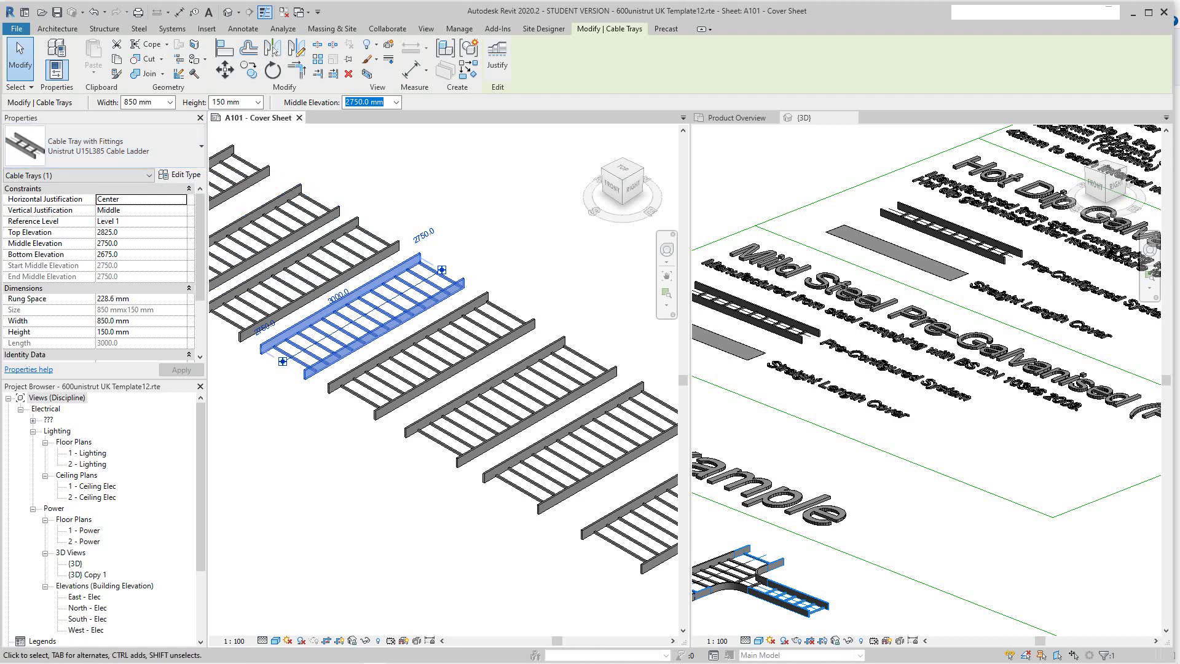
{"action": "key", "text": "Escape"}
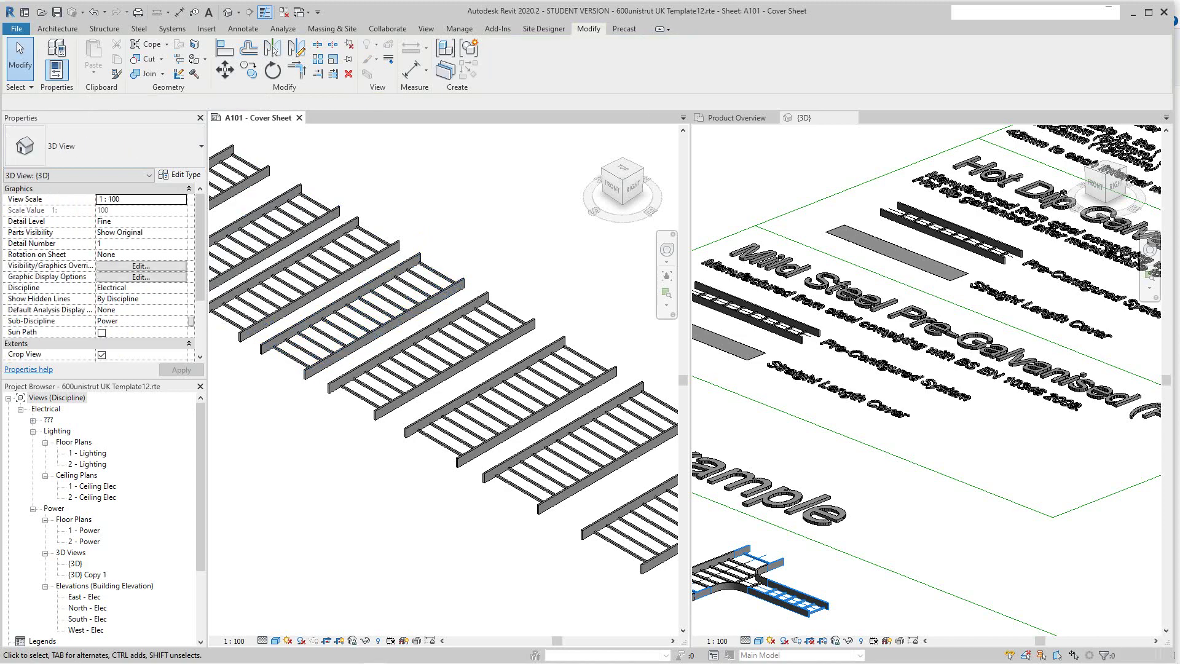
{"action": "scroll", "coordinate": [498, 237], "scroll_direction": "down", "scroll_amount": 3}
{"action": "middle_click_drag", "start_coordinate": [498, 237], "coordinate": [333, 325]}
{"action": "scroll", "coordinate": [916, 248], "scroll_direction": "down", "scroll_amount": 3}
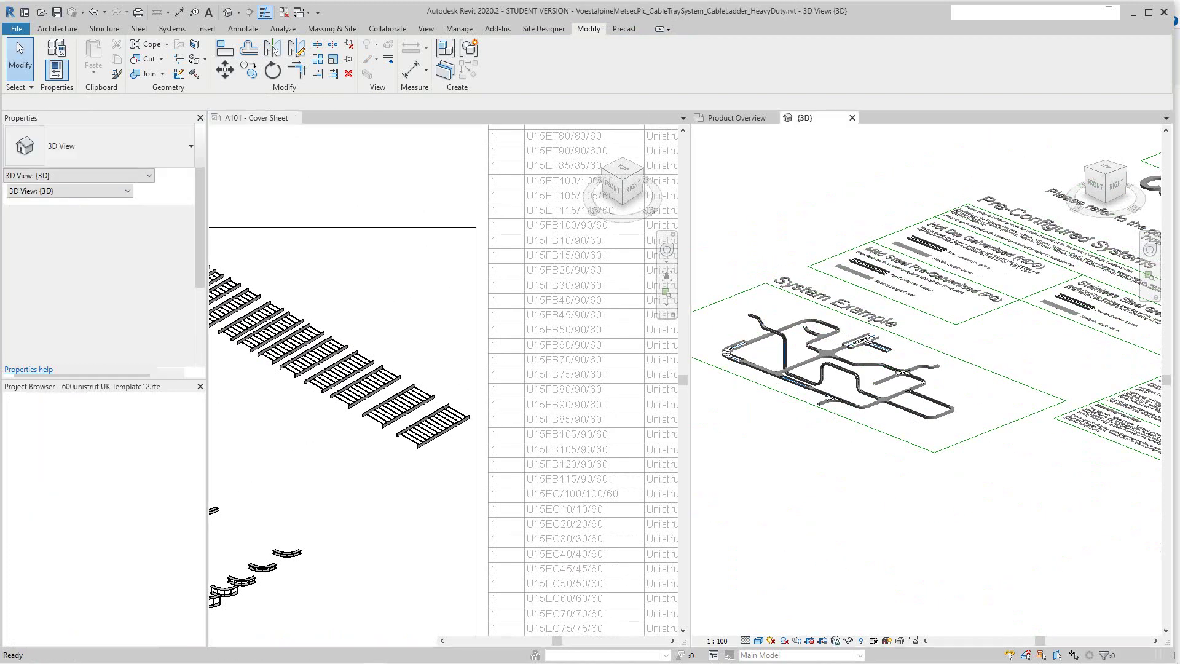
Review the Hot Dip Galvanised and Mild Steel Pre-Galvanised entries under Pre-Configured Systems in the Metsec 3D view
{"action": "scroll", "coordinate": [965, 231], "scroll_direction": "up", "scroll_amount": 8}
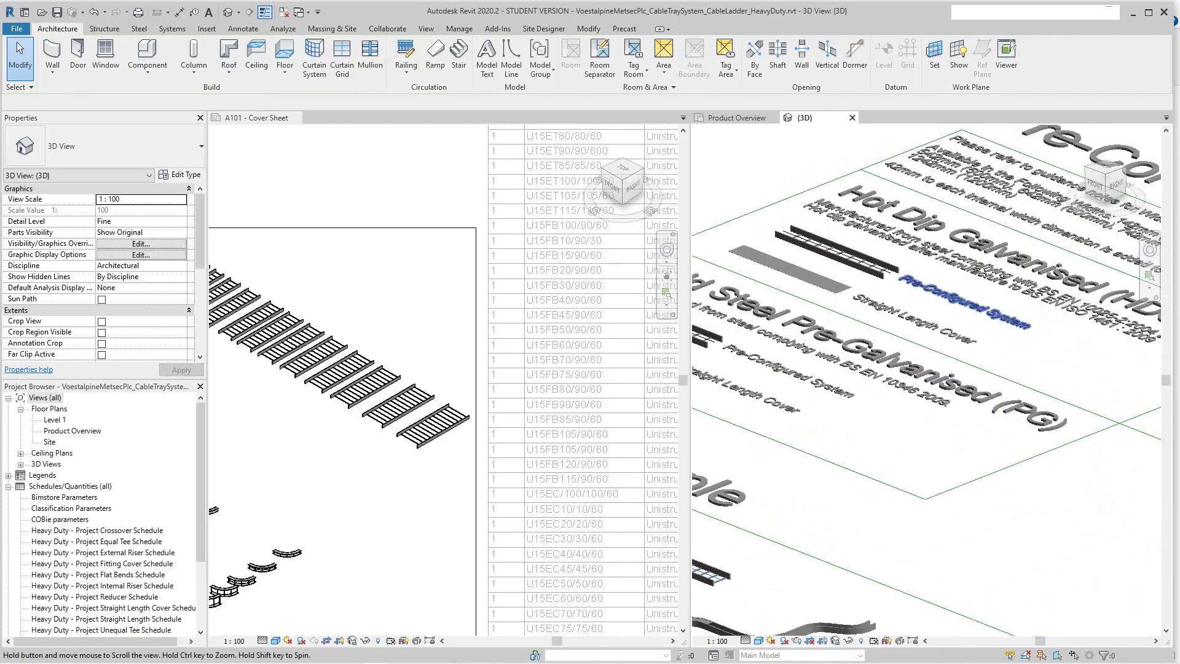
{"action": "scroll", "coordinate": [858, 340], "scroll_direction": "down", "scroll_amount": 1}
{"action": "scroll", "coordinate": [389, 389], "scroll_direction": "down", "scroll_amount": 4}
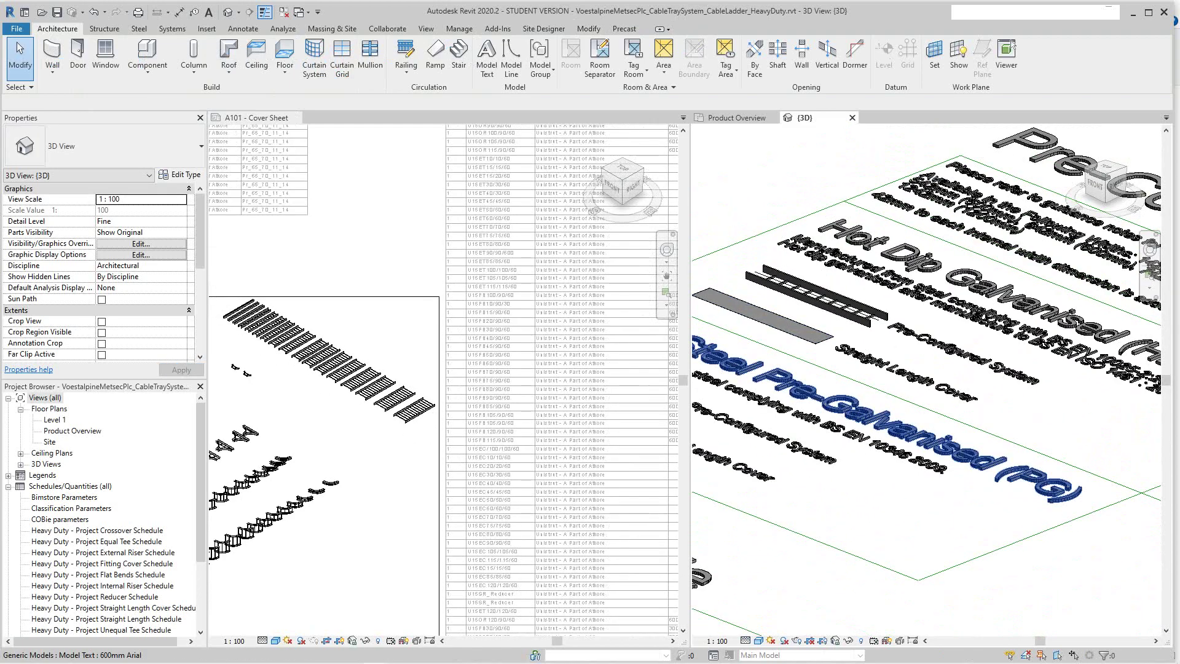
{"action": "scroll", "coordinate": [803, 364], "scroll_direction": "down", "scroll_amount": 3}
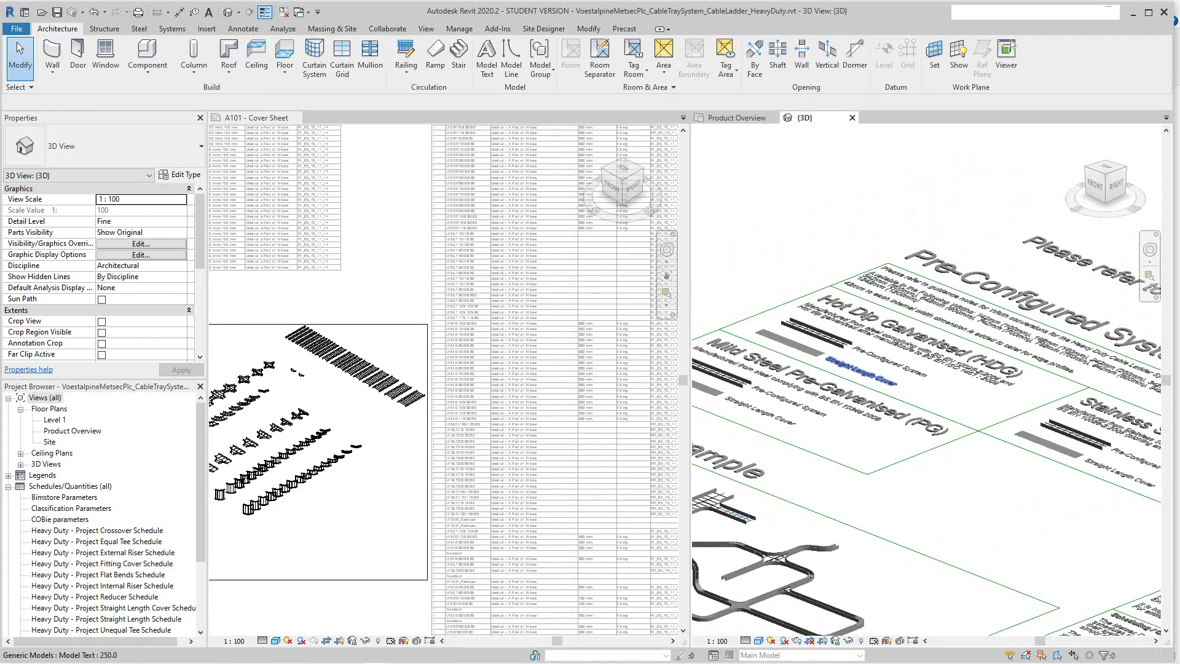
{"action": "middle_click_drag", "start_coordinate": [921, 298], "coordinate": [941, 288]}
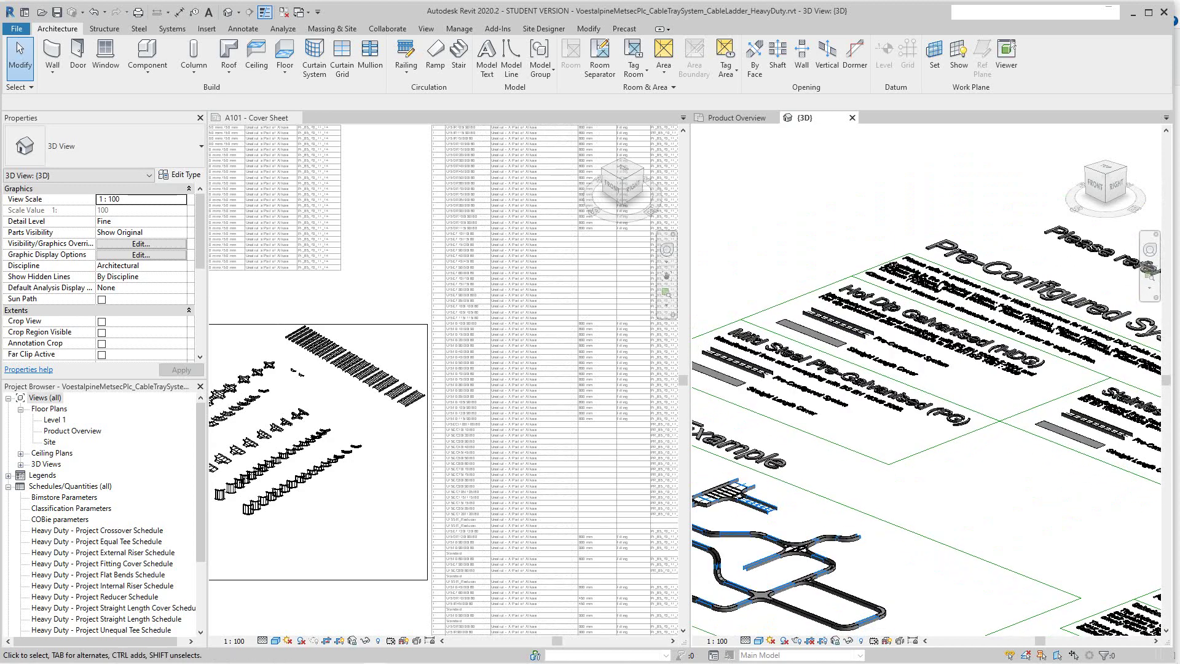
{"action": "scroll", "coordinate": [824, 326], "scroll_direction": "up", "scroll_amount": 2}
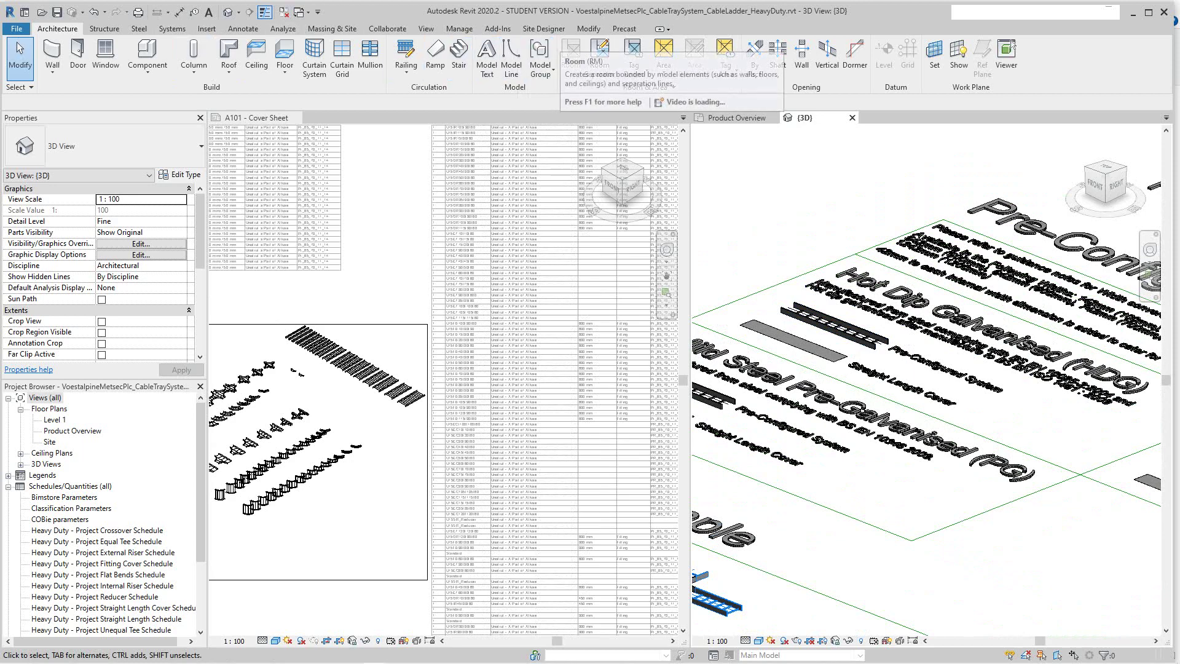
{"action": "left_click", "coordinate": [459, 29]}
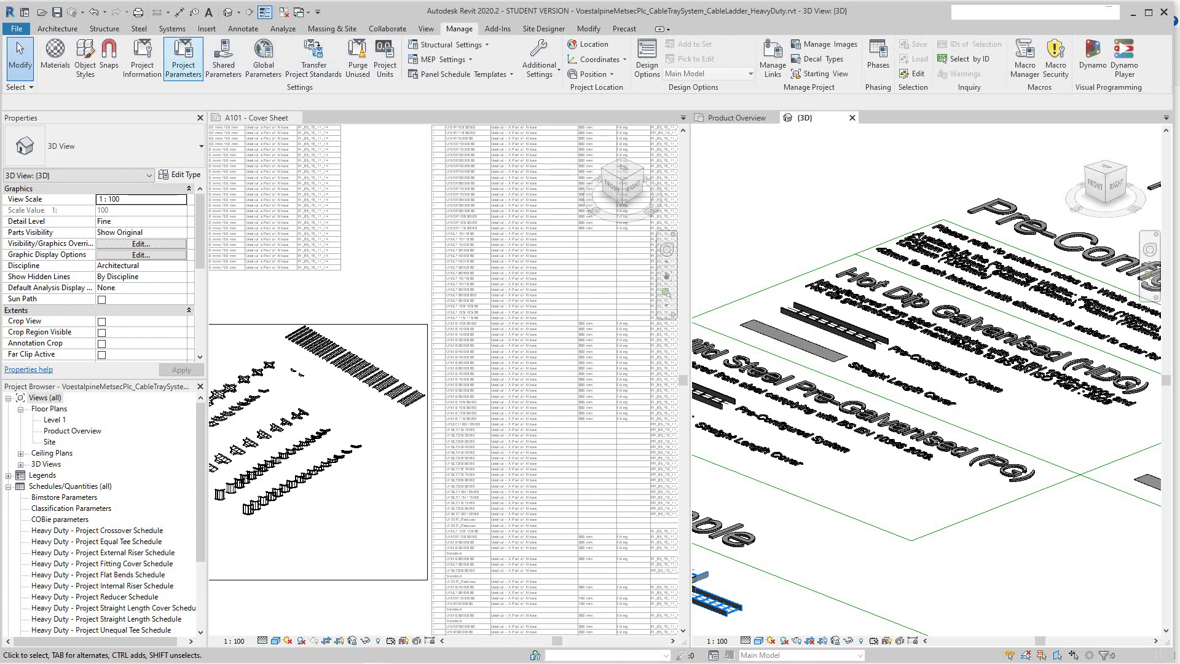
{"action": "left_click", "coordinate": [172, 28]}
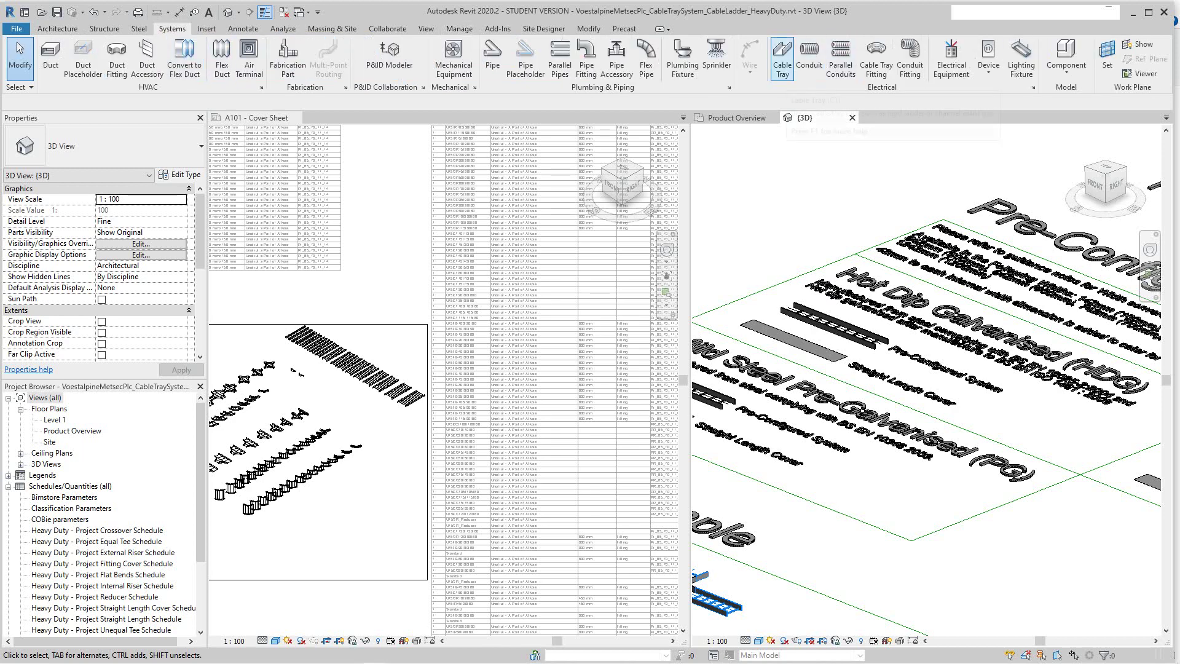
{"action": "left_click", "coordinate": [782, 58]}
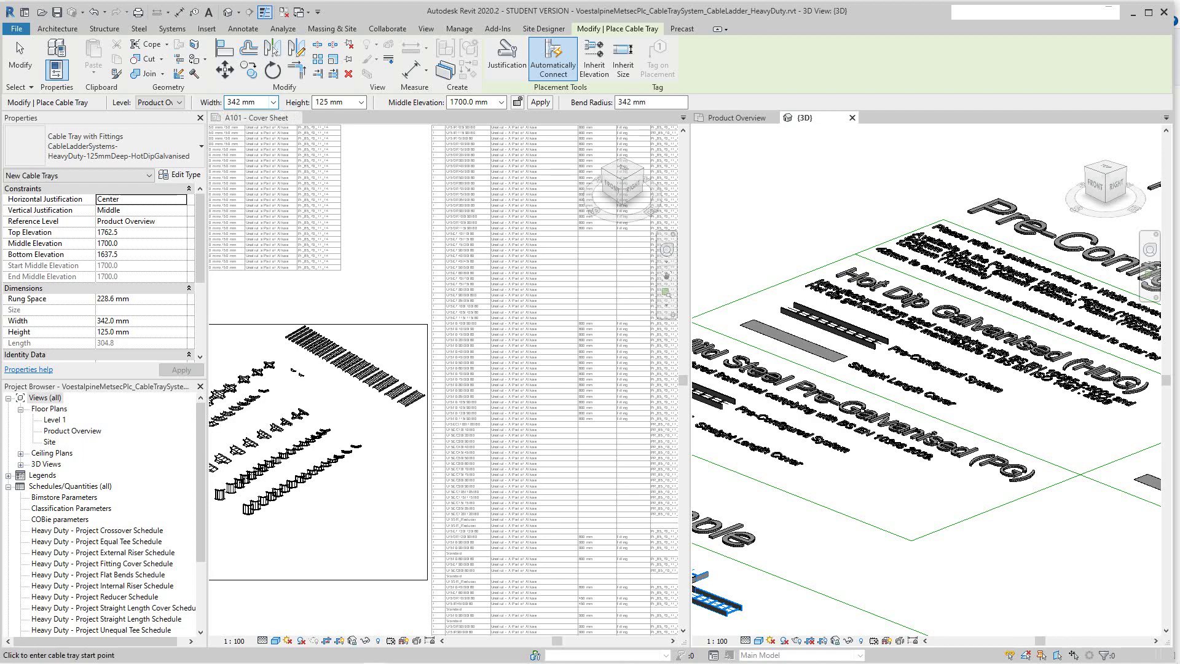
{"action": "scroll", "coordinate": [791, 225], "scroll_direction": "up", "scroll_amount": 3}
{"action": "right_click", "coordinate": [791, 227]}
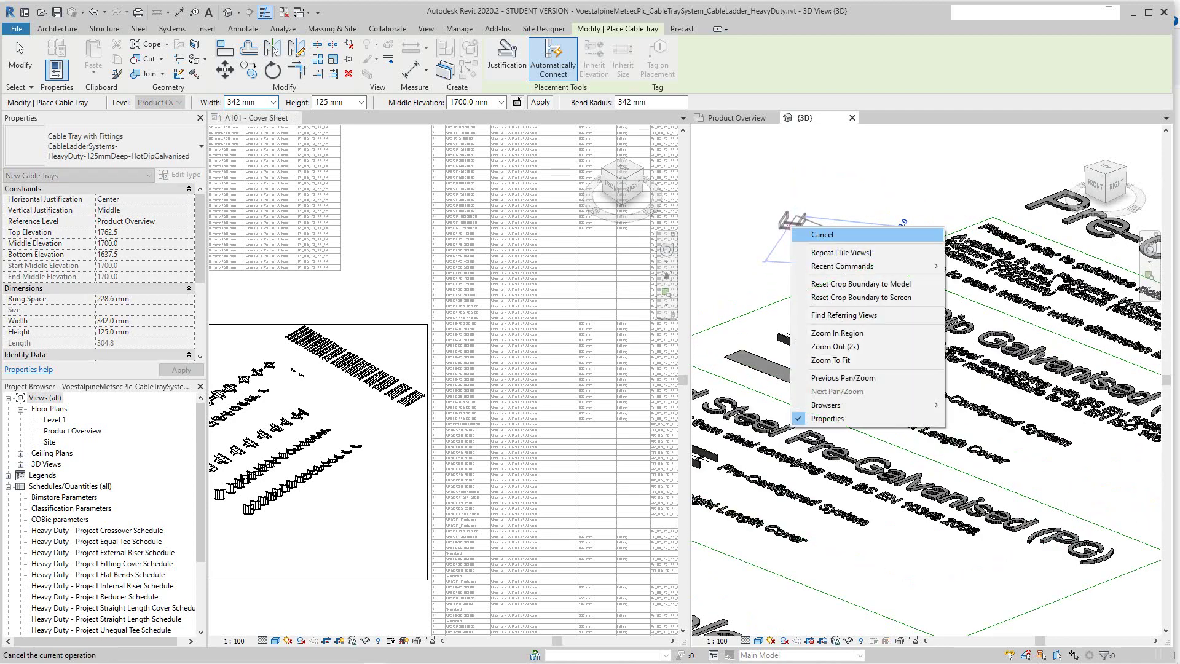
{"action": "left_click", "coordinate": [793, 232]}
{"action": "scroll", "coordinate": [793, 233], "scroll_direction": "down", "scroll_amount": 2}
{"action": "scroll", "coordinate": [790, 212], "scroll_direction": "up", "scroll_amount": 2}
{"action": "right_click", "coordinate": [788, 208]}
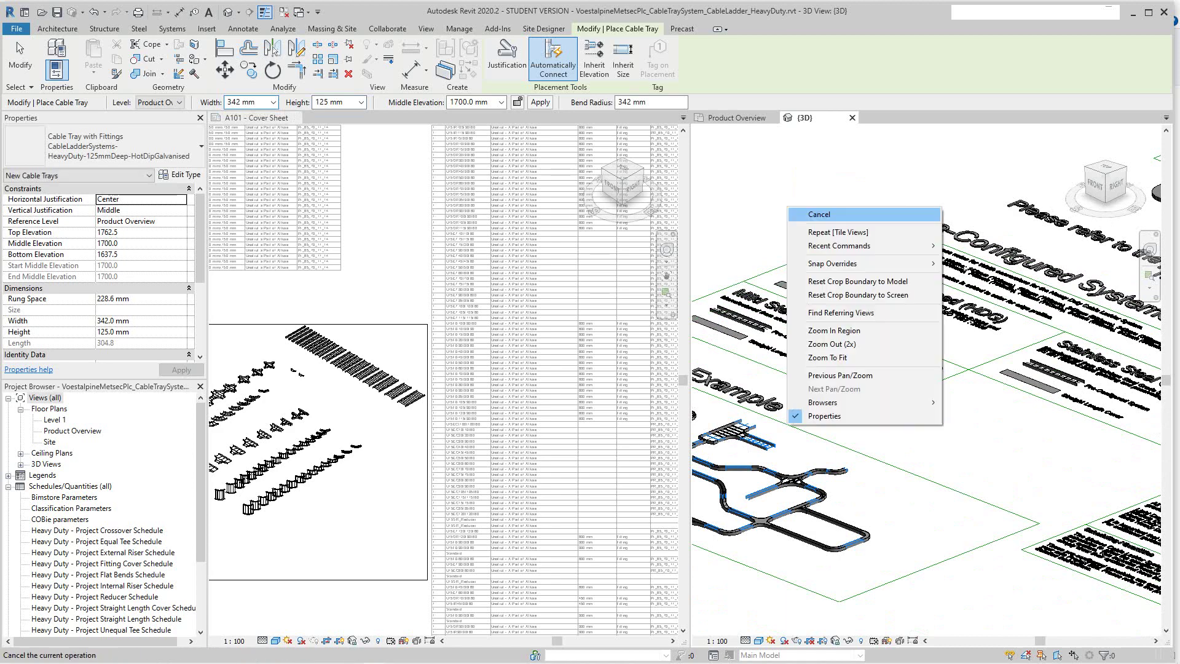
{"action": "left_click", "coordinate": [799, 214]}
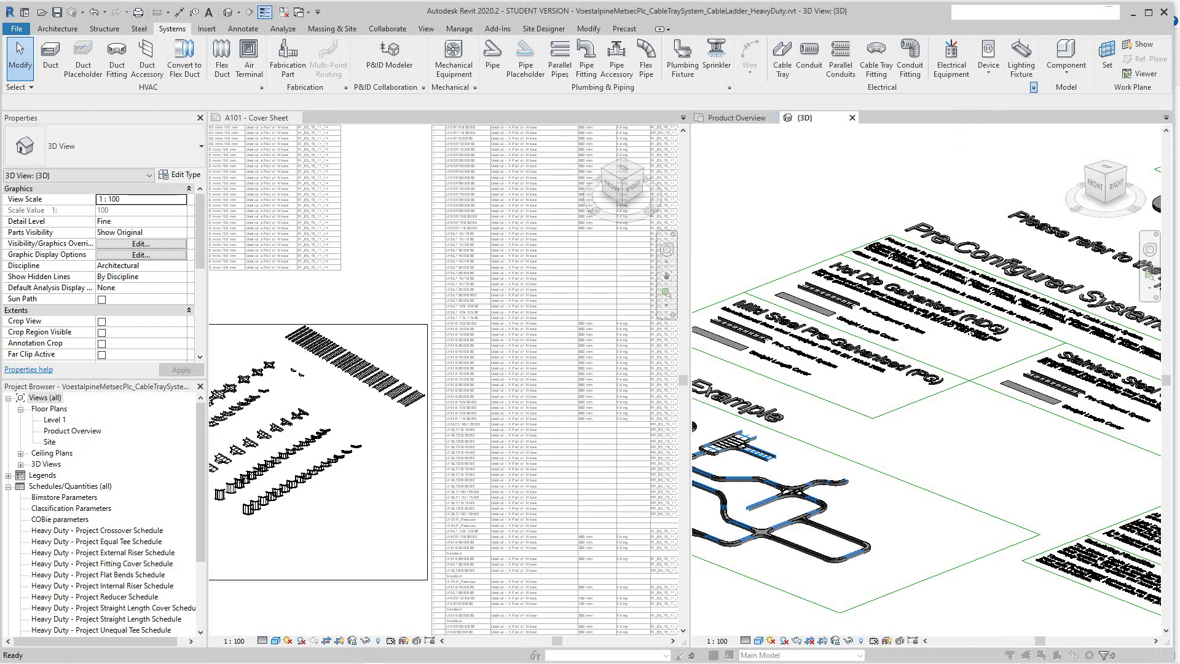
Review the Metsec file's cable tray sizes in the Electrical Settings, widening the value column, and close without changes
{"action": "left_click", "coordinate": [1034, 88]}
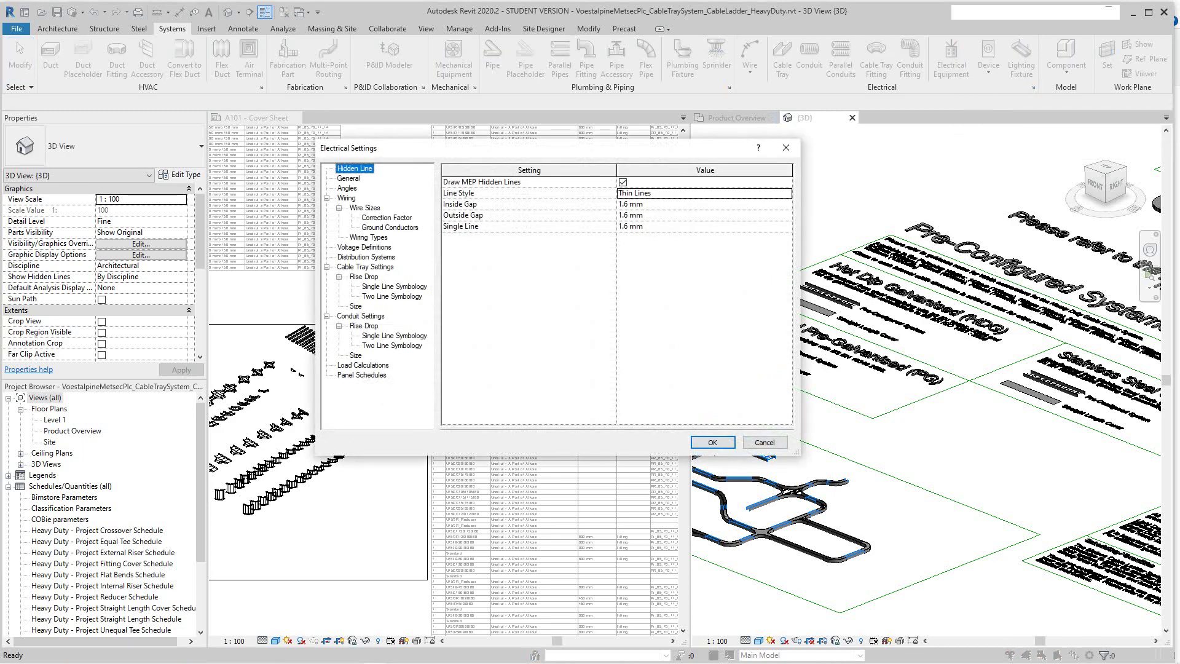
{"action": "left_click", "coordinate": [355, 305]}
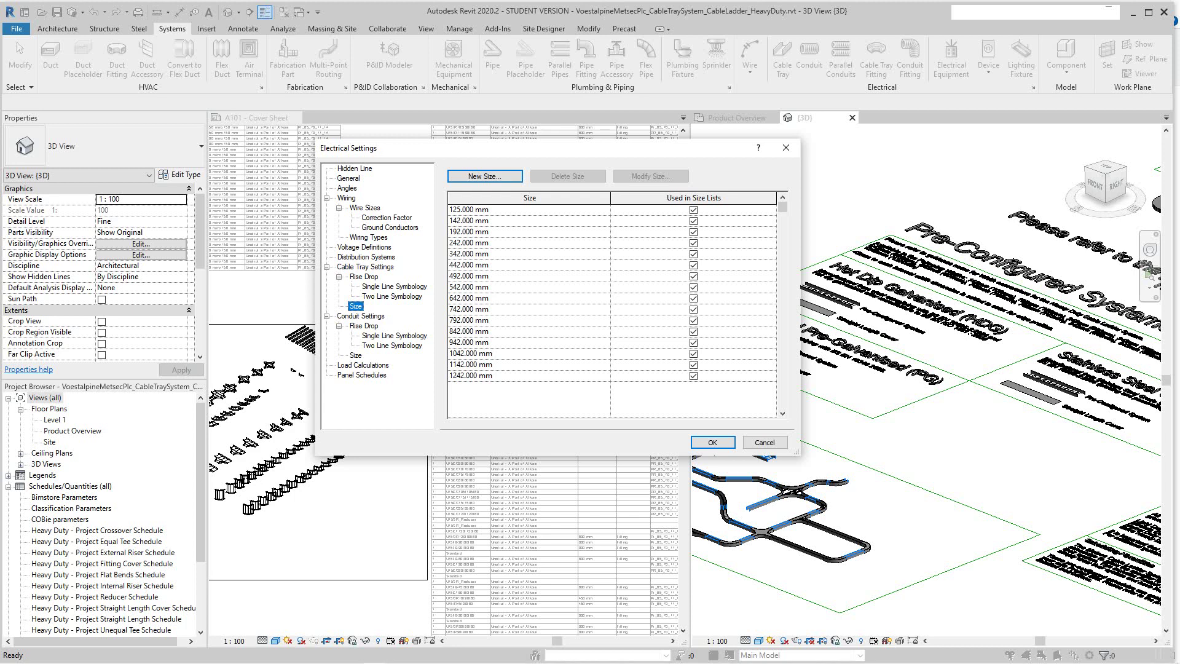
{"action": "left_click_drag", "start_coordinate": [665, 155], "coordinate": [720, 173]}
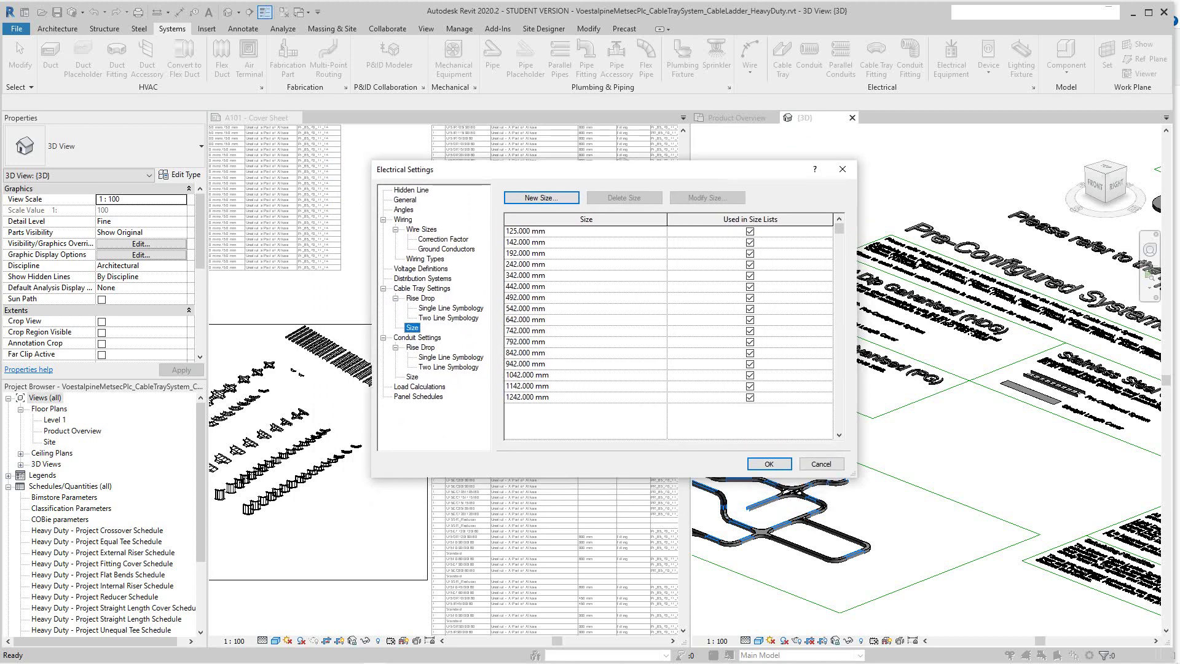
{"action": "left_click_drag", "start_coordinate": [635, 219], "coordinate": [617, 219]}
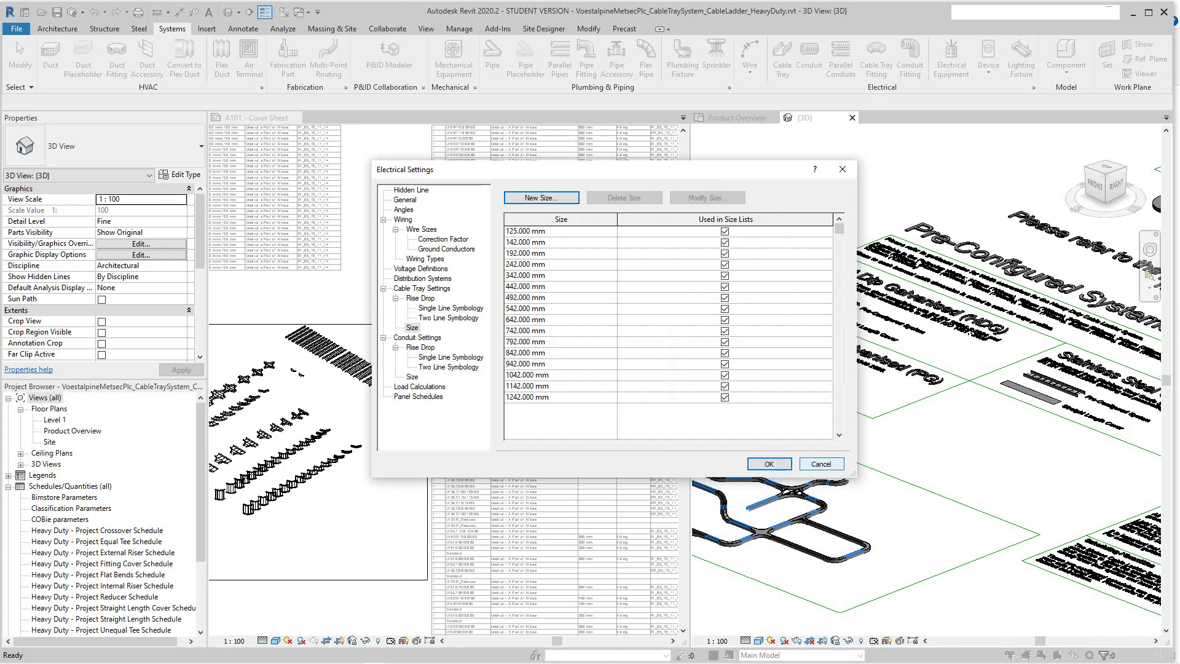
{"action": "left_click", "coordinate": [821, 463]}
Examine the side rails and rungs of the Unistrut U15EC equal cross fittings in the cover sheet's {3D} viewport
{"action": "scroll", "coordinate": [325, 458], "scroll_direction": "up", "scroll_amount": 5}
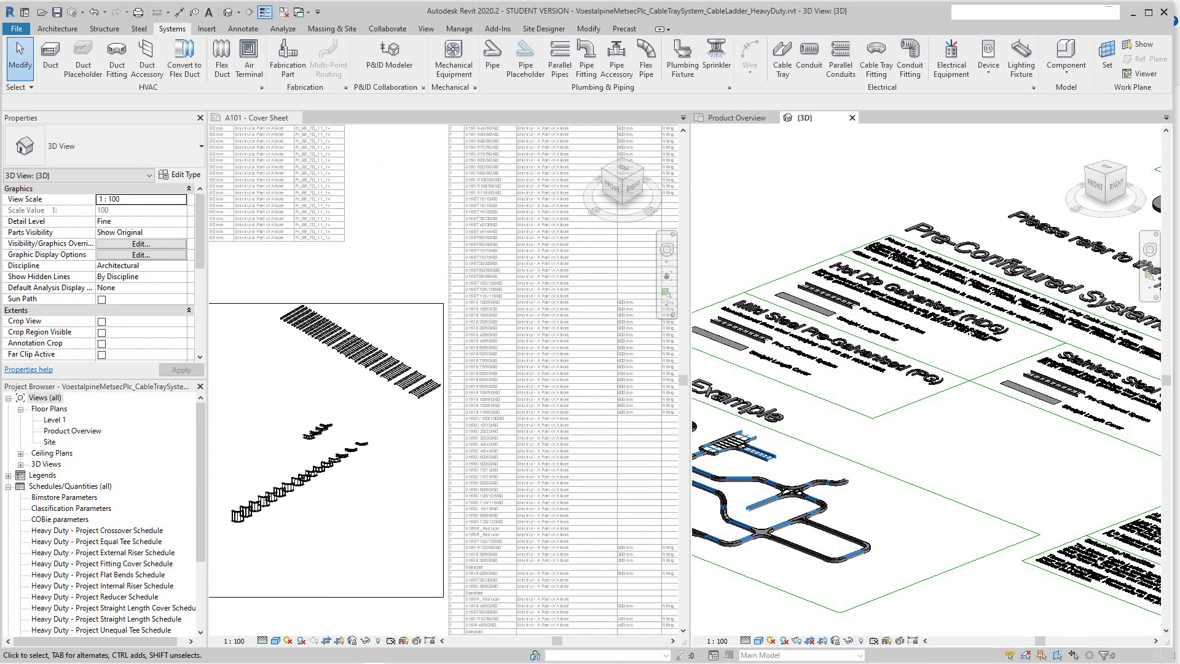
{"action": "left_click", "coordinate": [325, 458]}
{"action": "scroll", "coordinate": [329, 432], "scroll_direction": "down", "scroll_amount": 3}
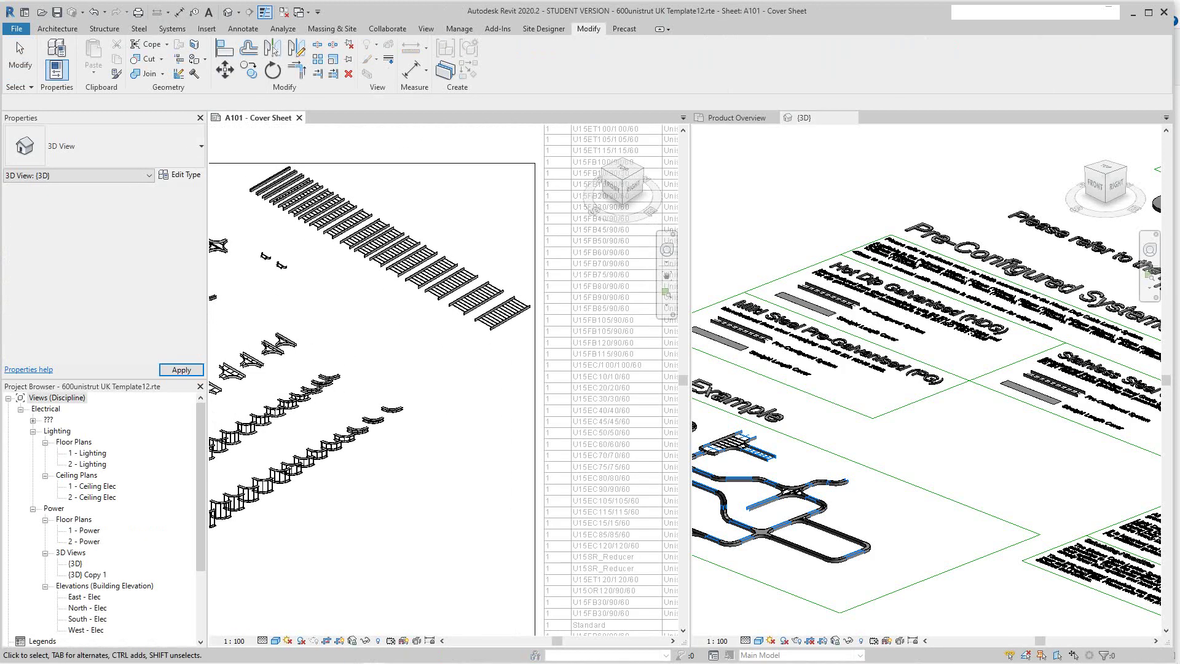
{"action": "middle_click_drag", "start_coordinate": [274, 356], "coordinate": [523, 383]}
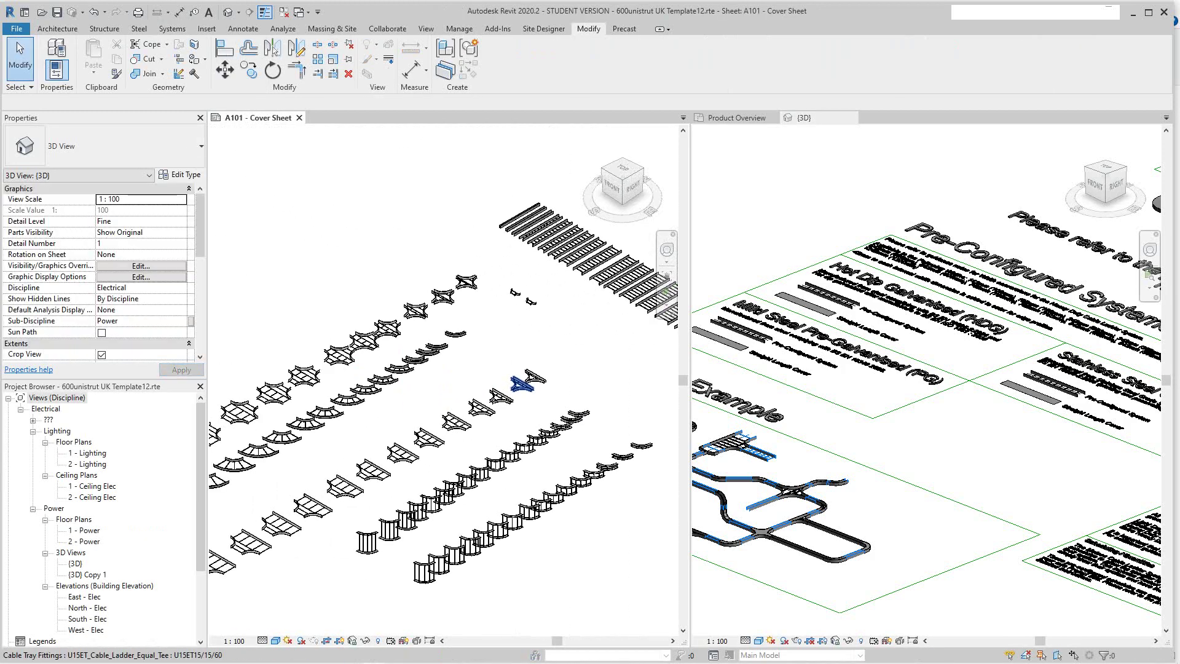
{"action": "scroll", "coordinate": [523, 383], "scroll_direction": "up", "scroll_amount": 10}
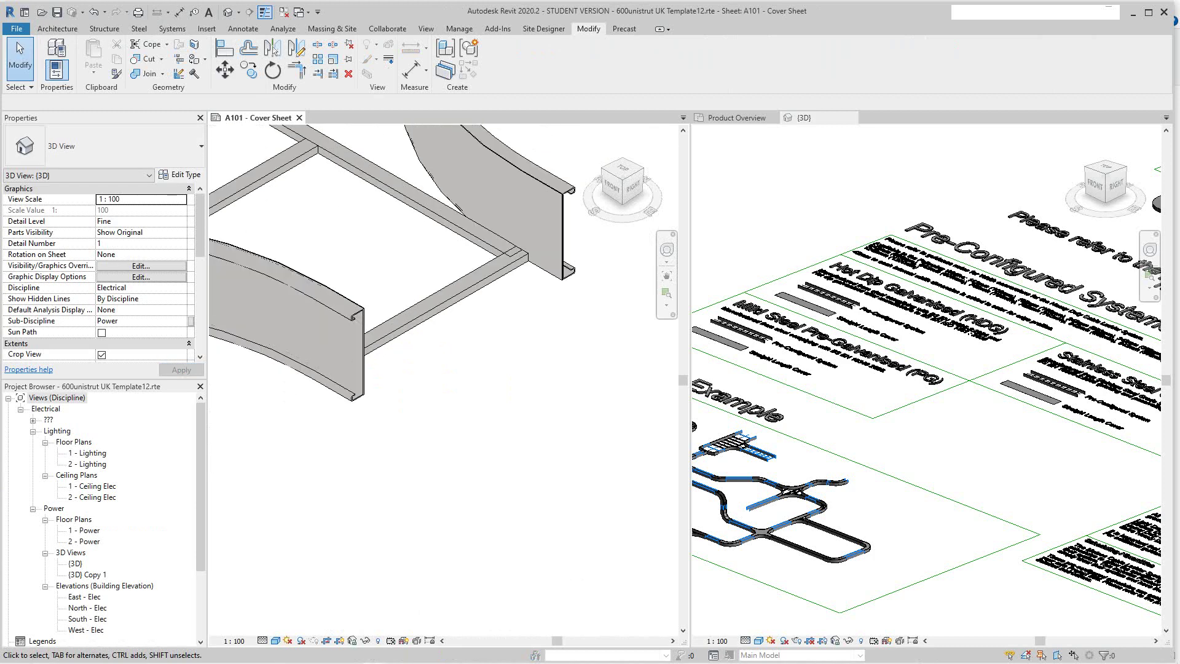
{"action": "scroll", "coordinate": [560, 332], "scroll_direction": "down", "scroll_amount": 2}
{"action": "middle_click_drag", "start_coordinate": [560, 332], "coordinate": [526, 383]}
{"action": "scroll", "coordinate": [526, 383], "scroll_direction": "up", "scroll_amount": 2}
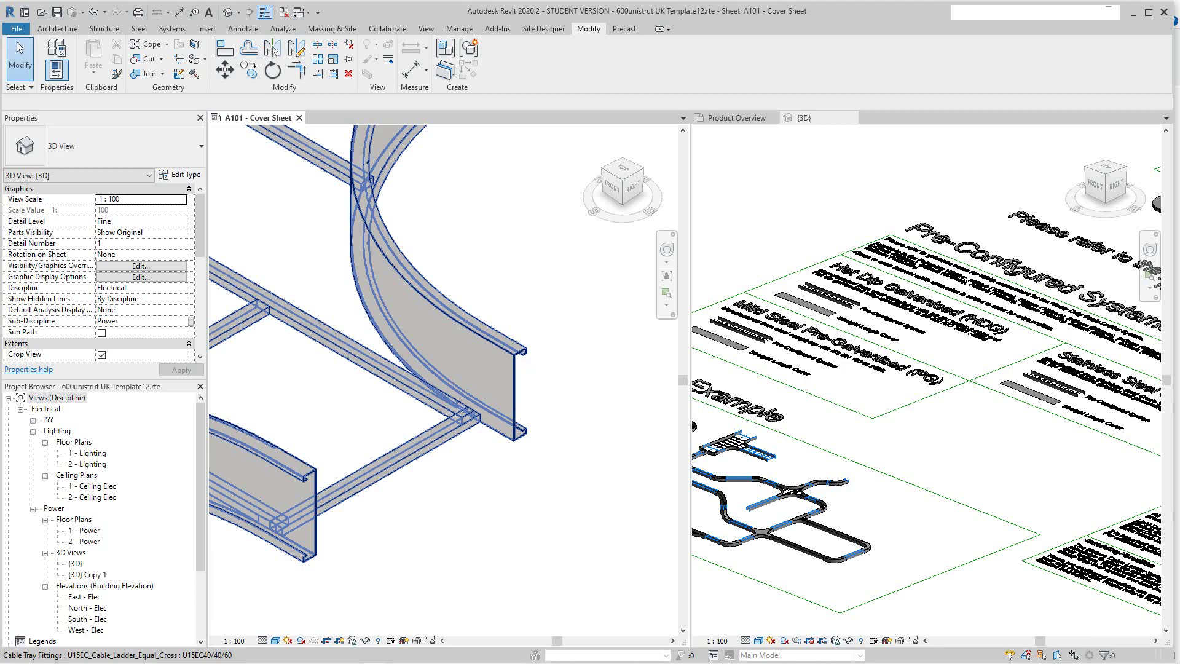
{"action": "scroll", "coordinate": [524, 311], "scroll_direction": "down", "scroll_amount": 5}
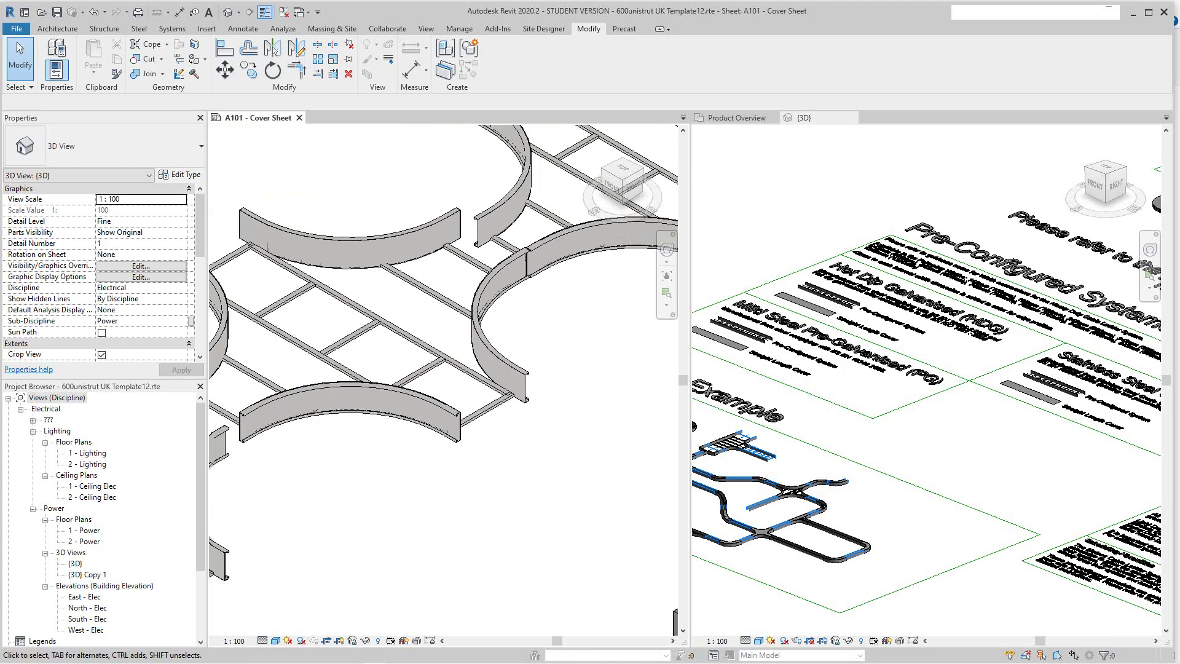
{"action": "scroll", "coordinate": [524, 311], "scroll_direction": "down", "scroll_amount": 3}
{"action": "scroll", "coordinate": [769, 492], "scroll_direction": "up", "scroll_amount": 8}
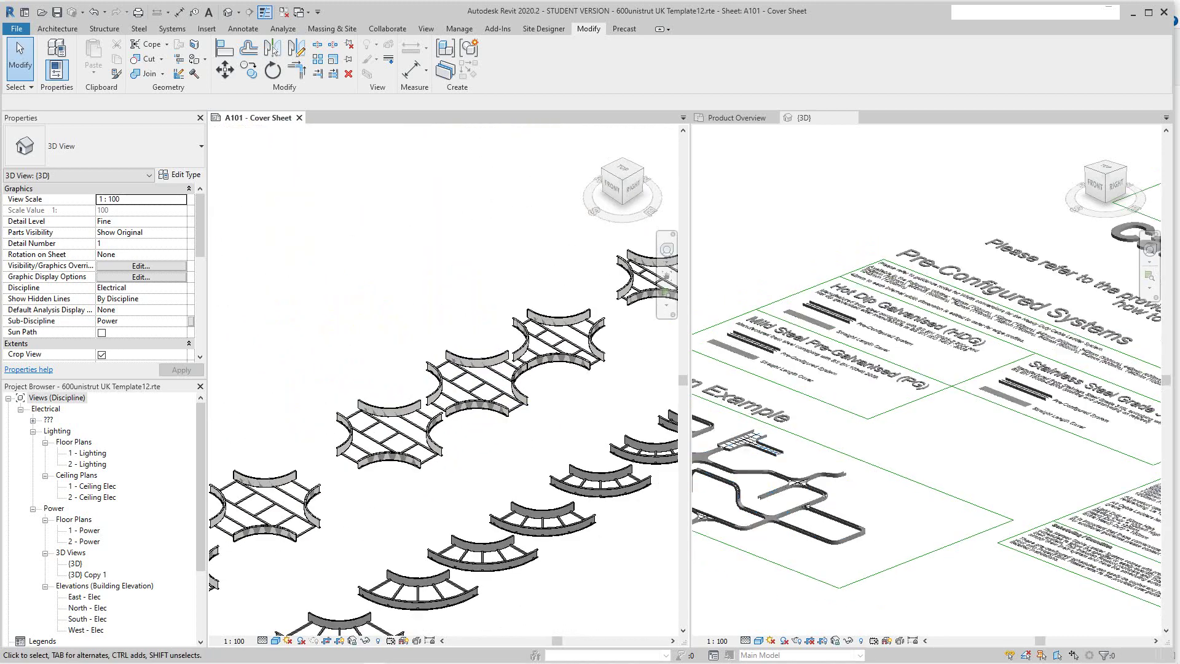
Inspect the bends and junctions of the Metsec System Example against its whole 3D layout
{"action": "left_click", "coordinate": [774, 470]}
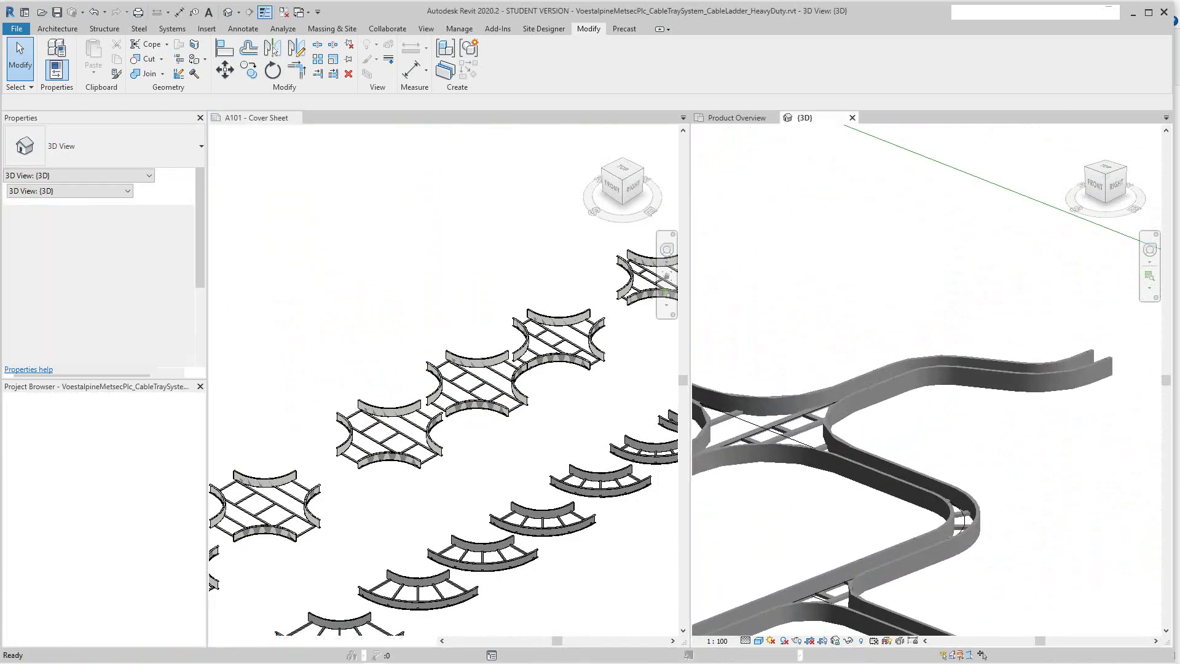
{"action": "scroll", "coordinate": [773, 471], "scroll_direction": "down", "scroll_amount": 7}
{"action": "scroll", "coordinate": [523, 400], "scroll_direction": "down", "scroll_amount": 5}
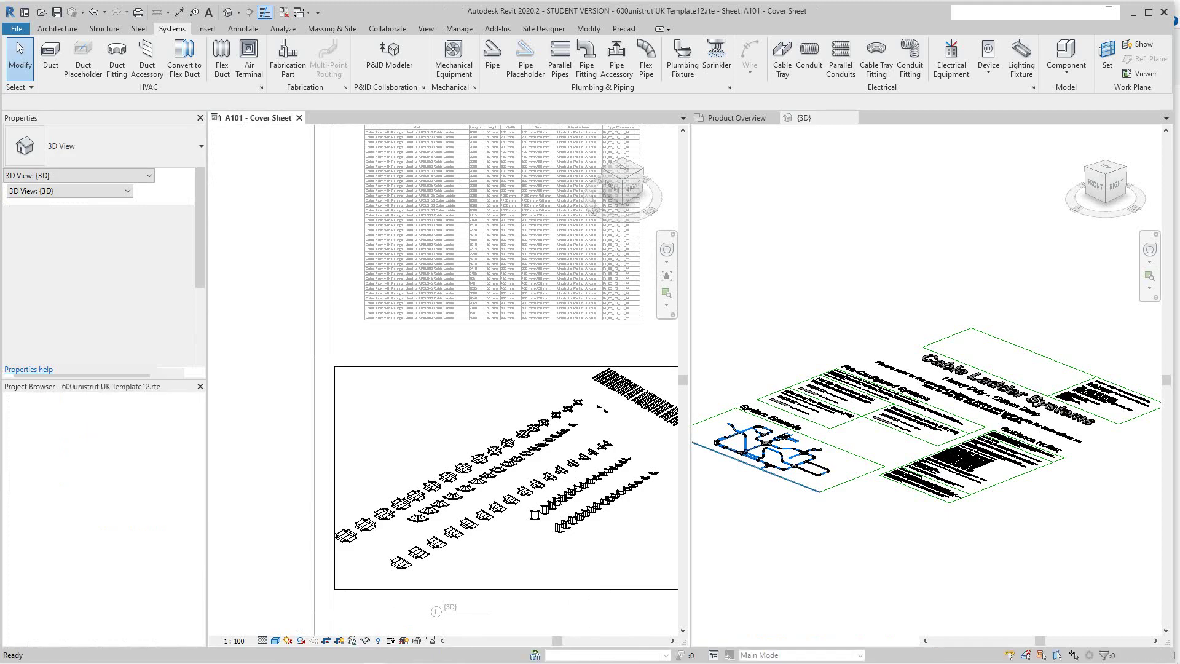
Compare the Unistrut cover sheet's rows of ladders and fittings with the Metsec Cable Ladder Systems overview and System Example
{"action": "scroll", "coordinate": [443, 420], "scroll_direction": "down", "scroll_amount": 2}
{"action": "middle_click_drag", "start_coordinate": [442, 420], "coordinate": [406, 422]}
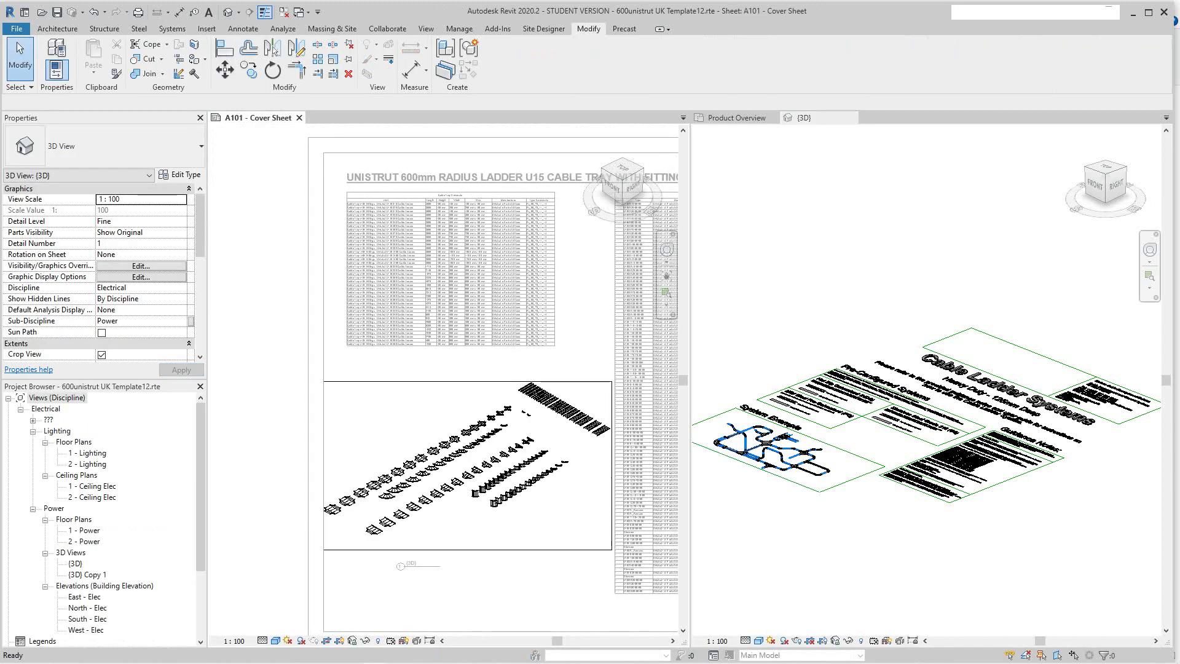
{"action": "scroll", "coordinate": [785, 468], "scroll_direction": "up", "scroll_amount": 3}
{"action": "scroll", "coordinate": [799, 468], "scroll_direction": "down", "scroll_amount": 2}
{"action": "scroll", "coordinate": [775, 492], "scroll_direction": "down", "scroll_amount": 1}
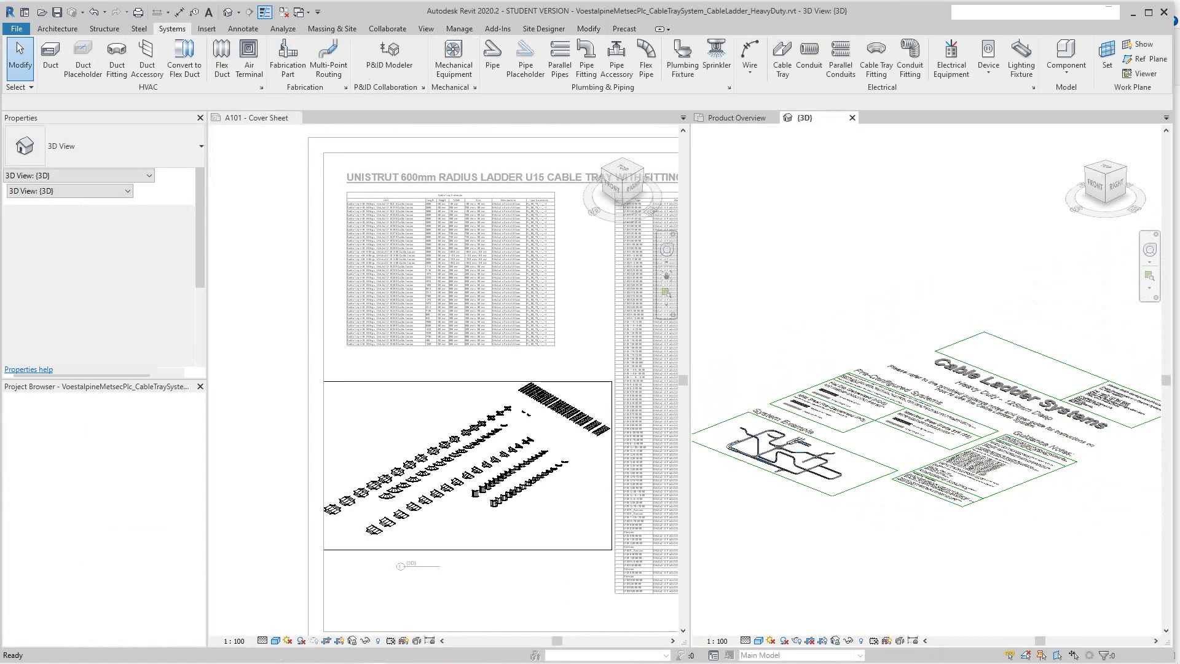
{"action": "scroll", "coordinate": [750, 507], "scroll_direction": "up", "scroll_amount": 2}
{"action": "scroll", "coordinate": [554, 455], "scroll_direction": "up", "scroll_amount": 5}
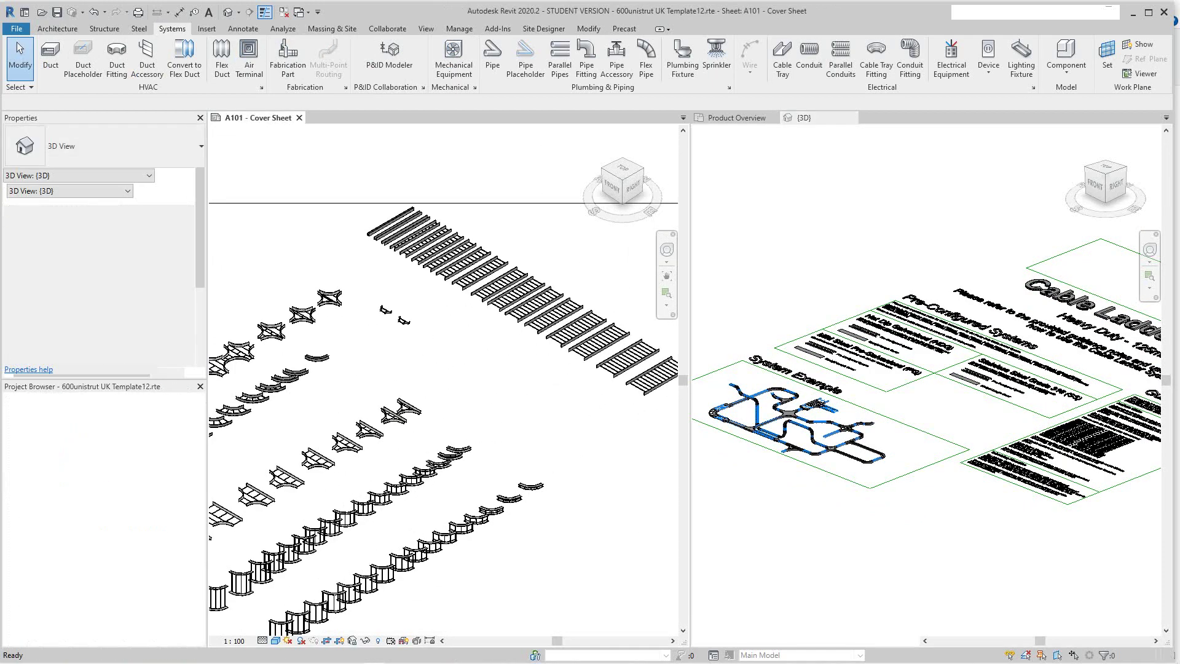
{"action": "scroll", "coordinate": [792, 418], "scroll_direction": "up", "scroll_amount": 2}
{"action": "key", "text": "ctrl+Tab"}
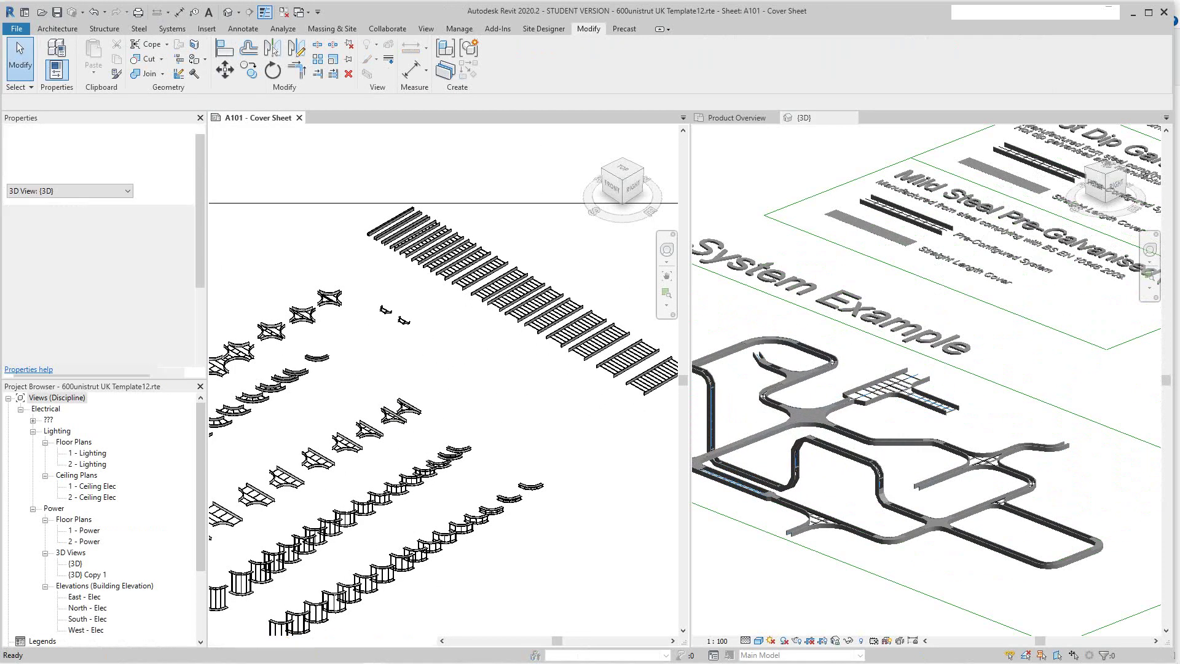
Examine the Hot Dip Galvanised external riser and its vertical ladder run in the Metsec System Example
{"action": "scroll", "coordinate": [800, 442], "scroll_direction": "up", "scroll_amount": 8}
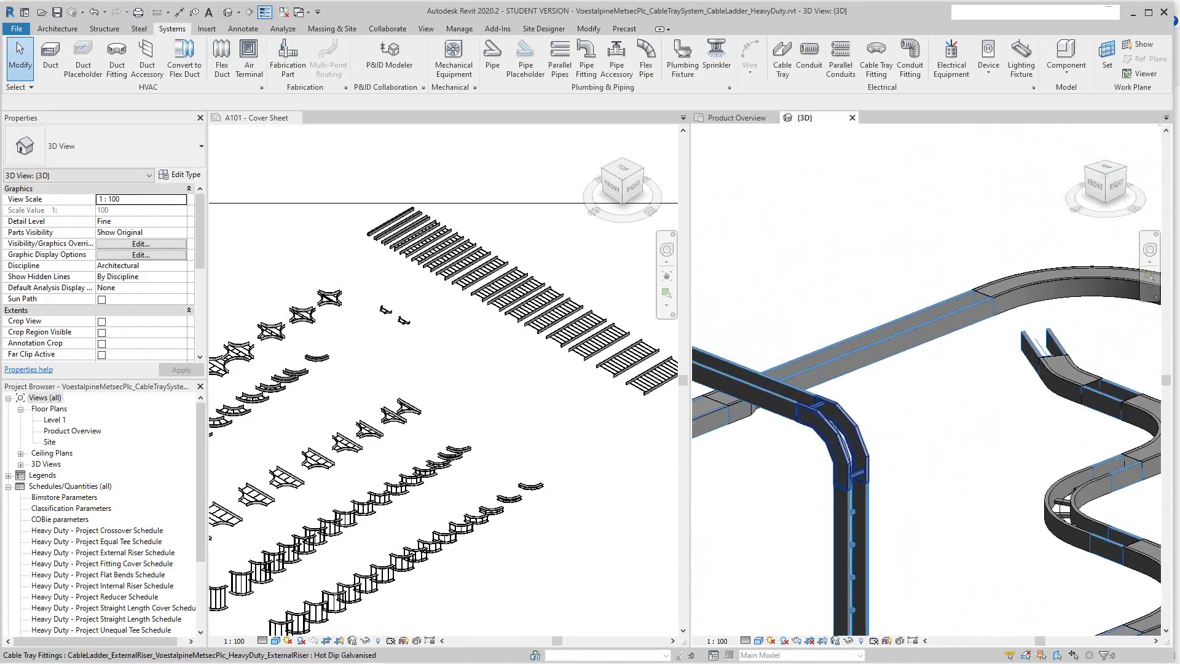
{"action": "scroll", "coordinate": [852, 455], "scroll_direction": "up", "scroll_amount": 3}
{"action": "scroll", "coordinate": [892, 439], "scroll_direction": "down", "scroll_amount": 10}
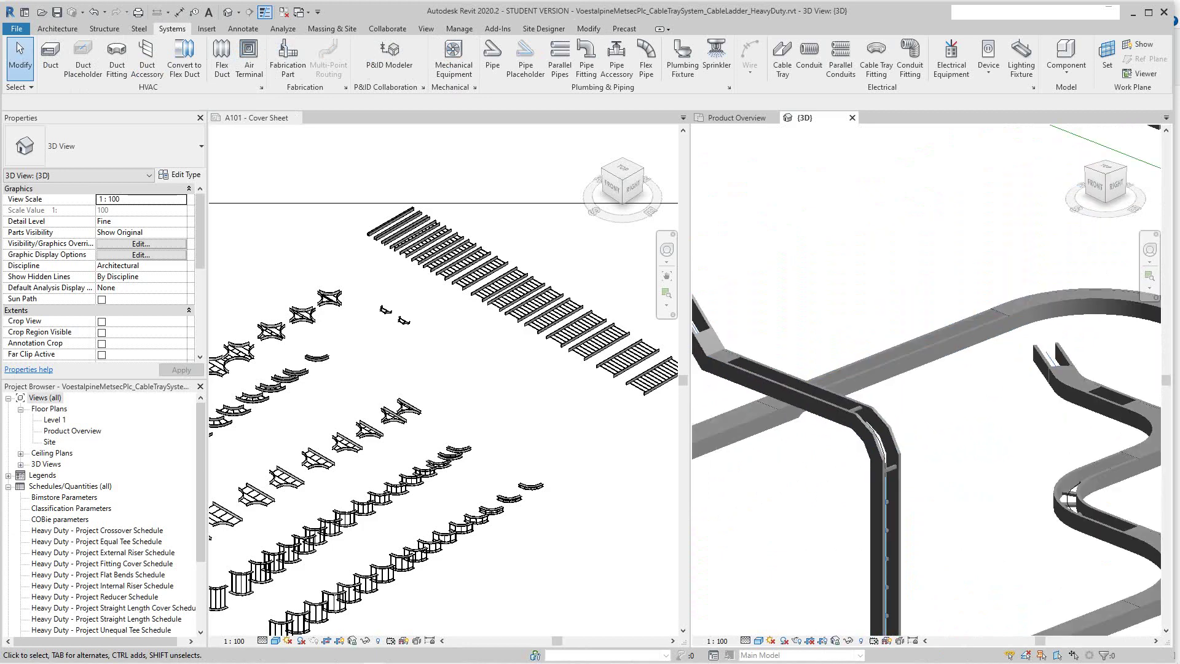
{"action": "scroll", "coordinate": [892, 439], "scroll_direction": "down", "scroll_amount": 2}
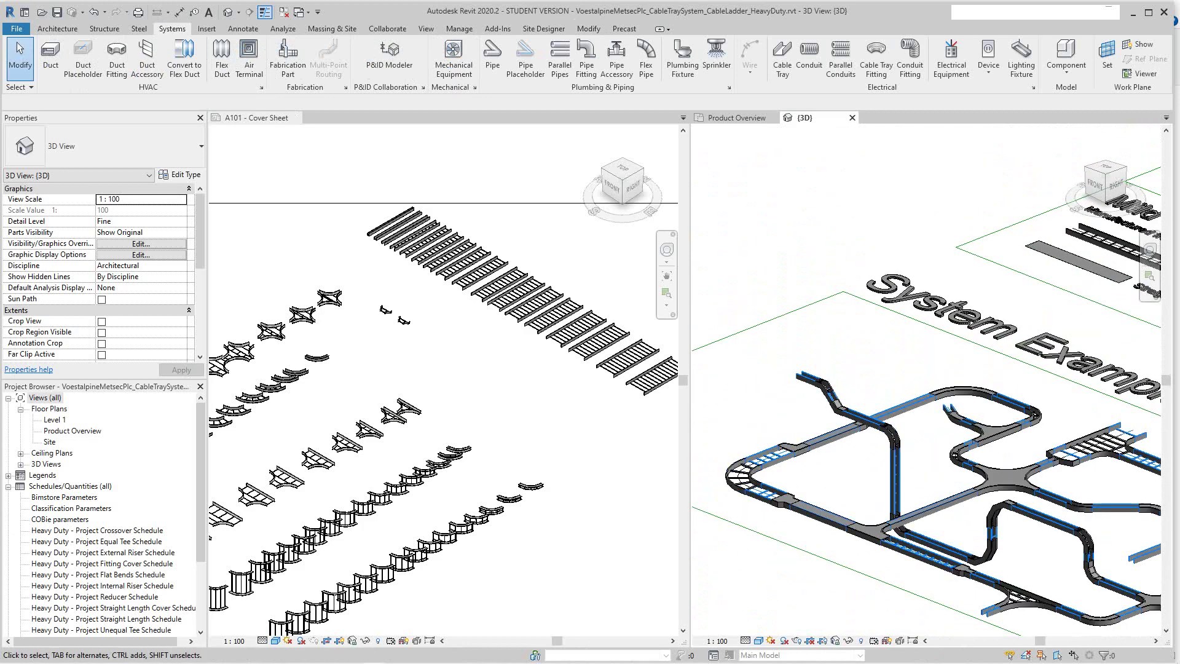
Copy the U15OR15/90/60 outside riser, U15IR10/90/60 inside riser, U15ET15/15/60 equal tee and smallest equal cross from the Unistrut viewport
{"action": "scroll", "coordinate": [433, 471], "scroll_direction": "up", "scroll_amount": 1}
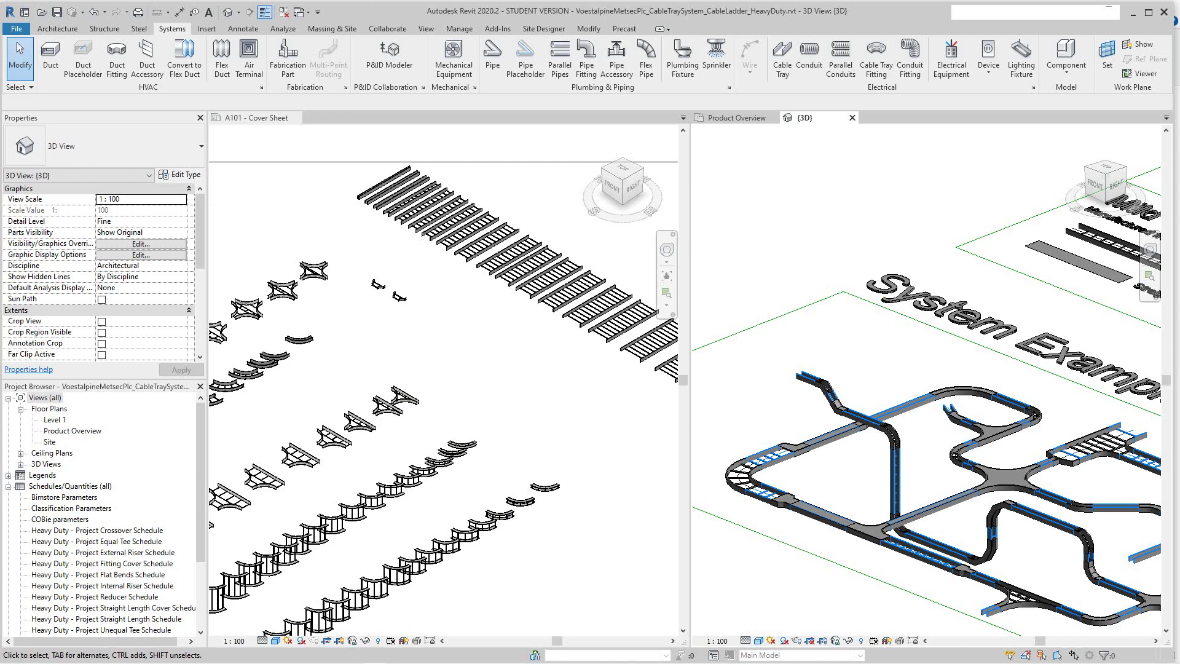
{"action": "left_click", "coordinate": [452, 453]}
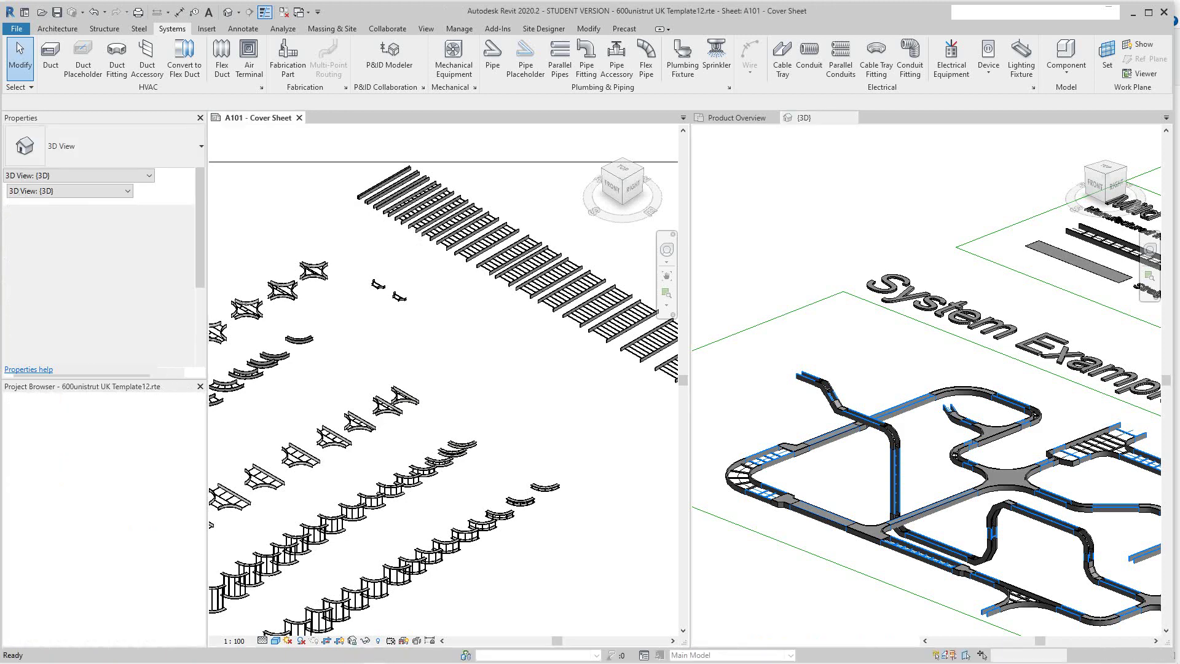
{"action": "left_click", "coordinate": [453, 452]}
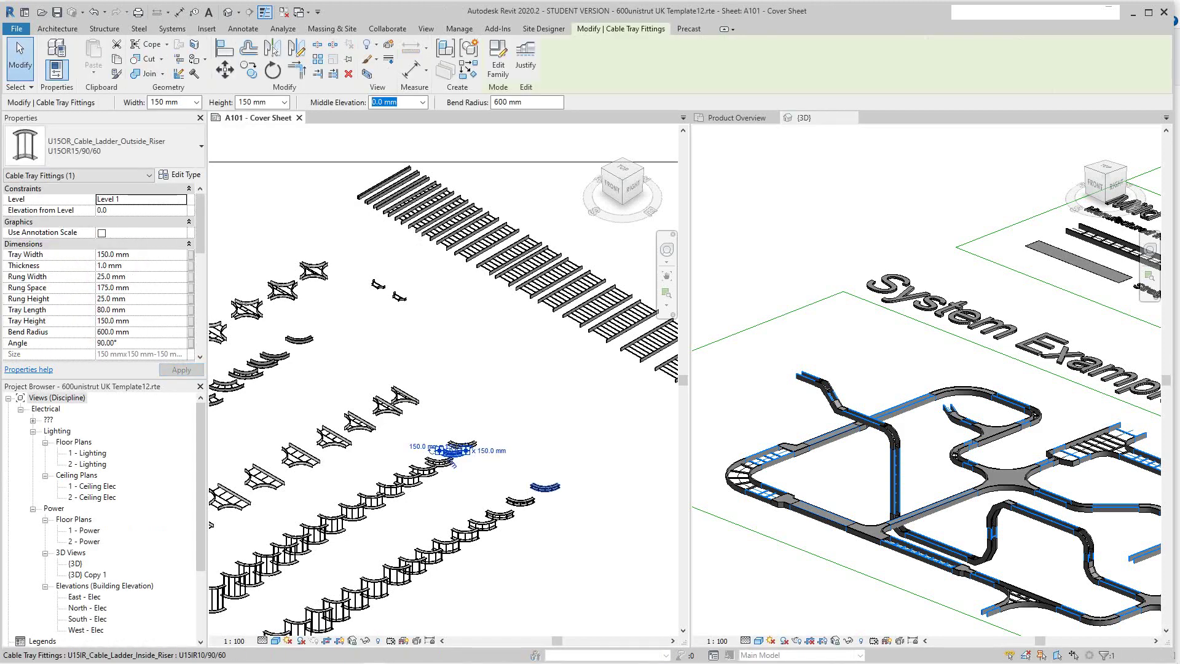
{"action": "left_click", "coordinate": [545, 487], "text": "ctrl"}
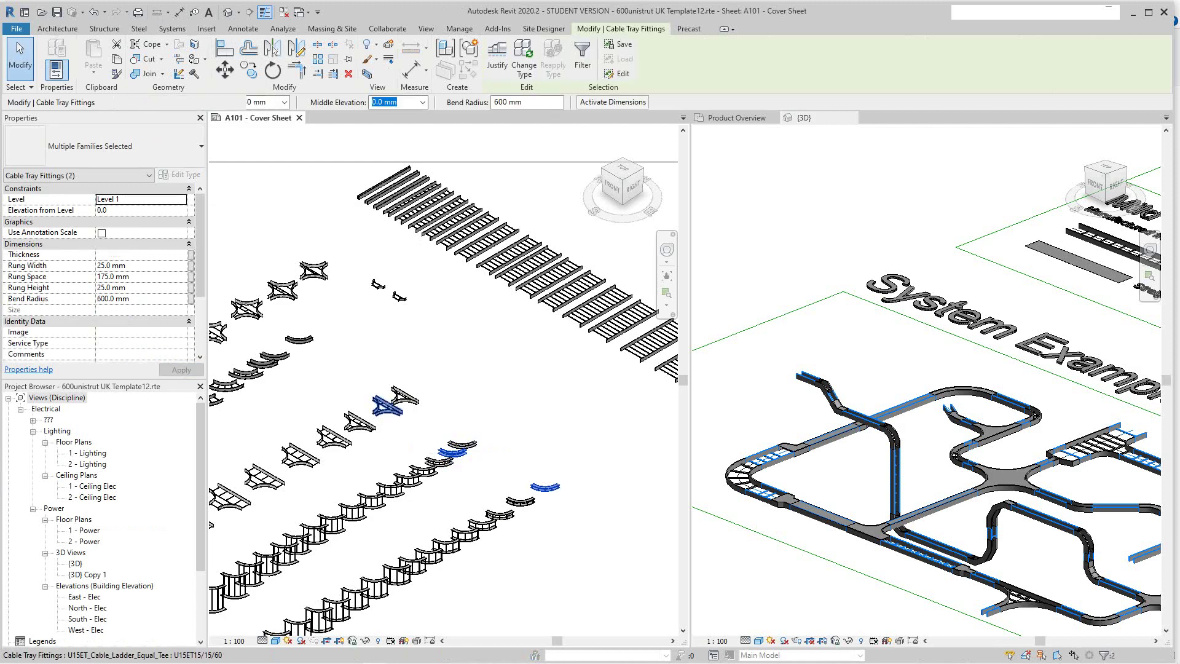
{"action": "left_click", "coordinate": [314, 270], "text": "ctrl"}
{"action": "left_click", "coordinate": [314, 270], "text": "ctrl"}
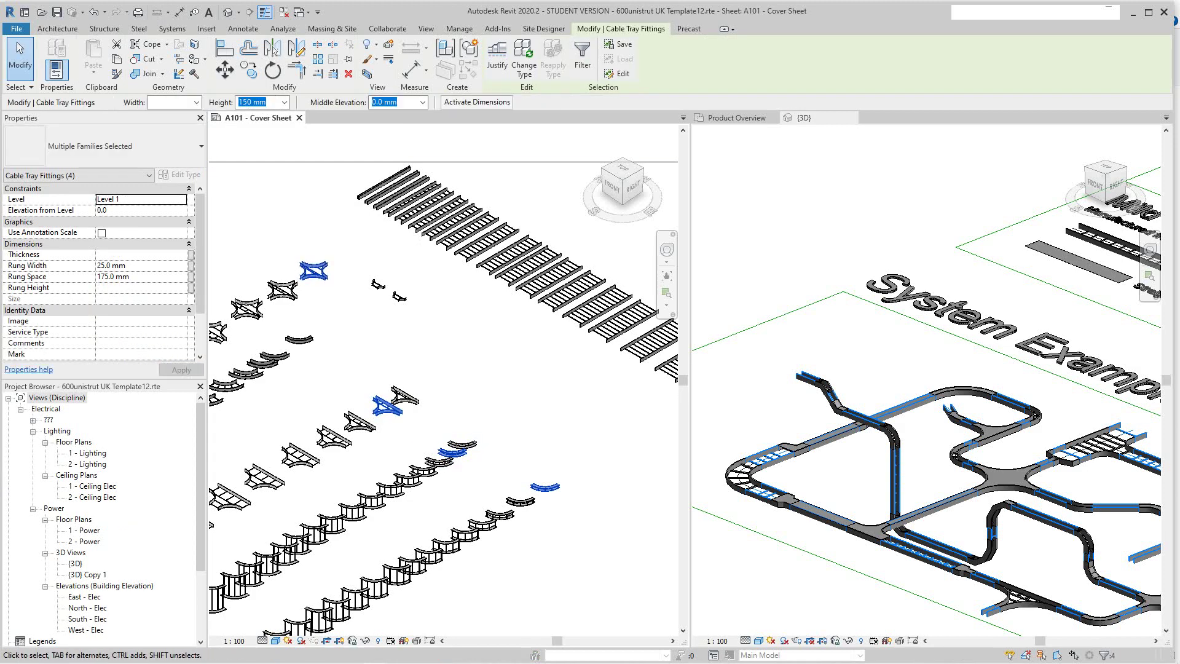
{"action": "key", "text": "ctrl+c"}
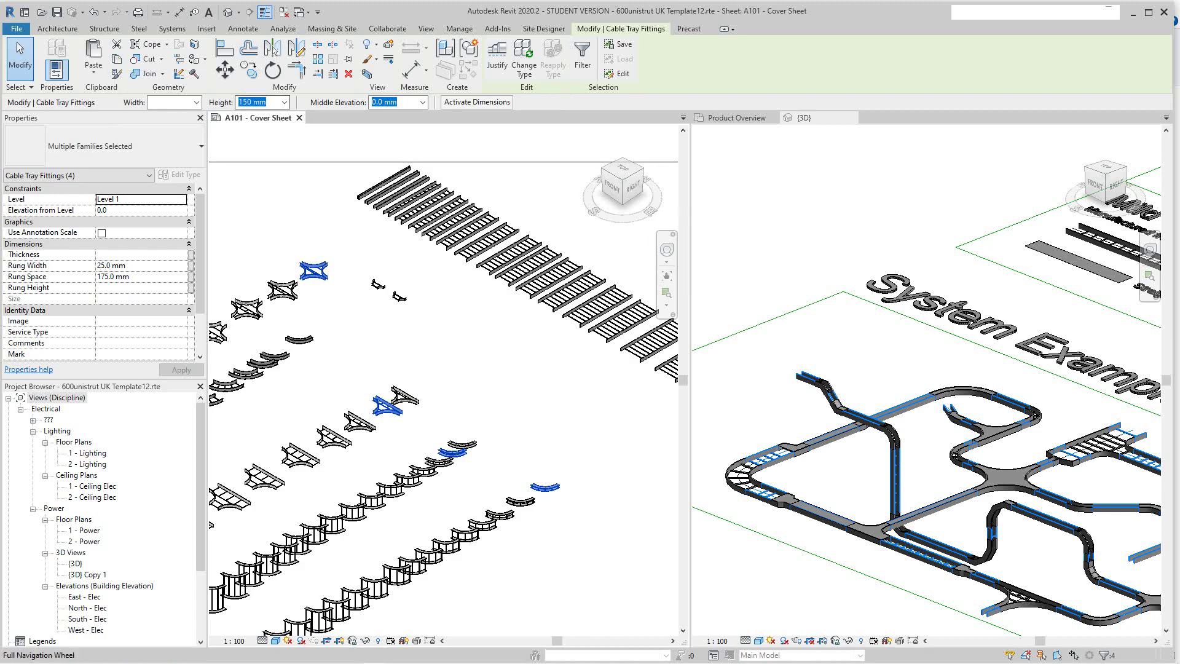
Paste the four copied Unistrut fittings beside the System Example in the Metsec 3D view, accepting the duplicate types
{"action": "scroll", "coordinate": [836, 332], "scroll_direction": "down", "scroll_amount": 5}
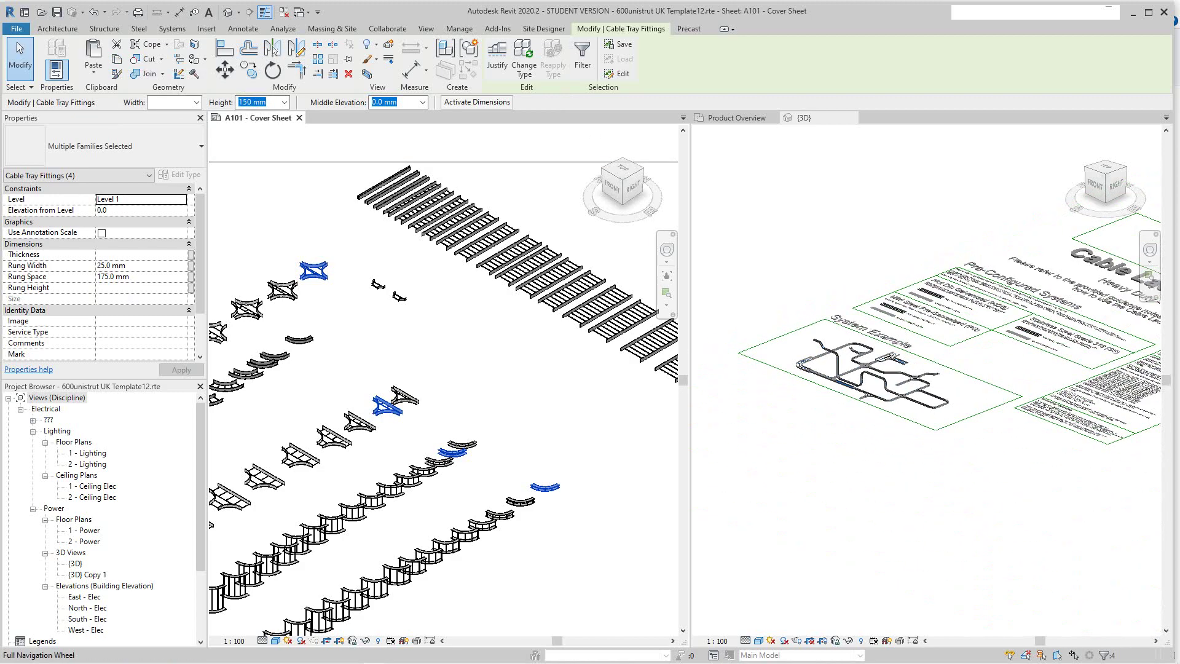
{"action": "scroll", "coordinate": [821, 381], "scroll_direction": "up", "scroll_amount": 3}
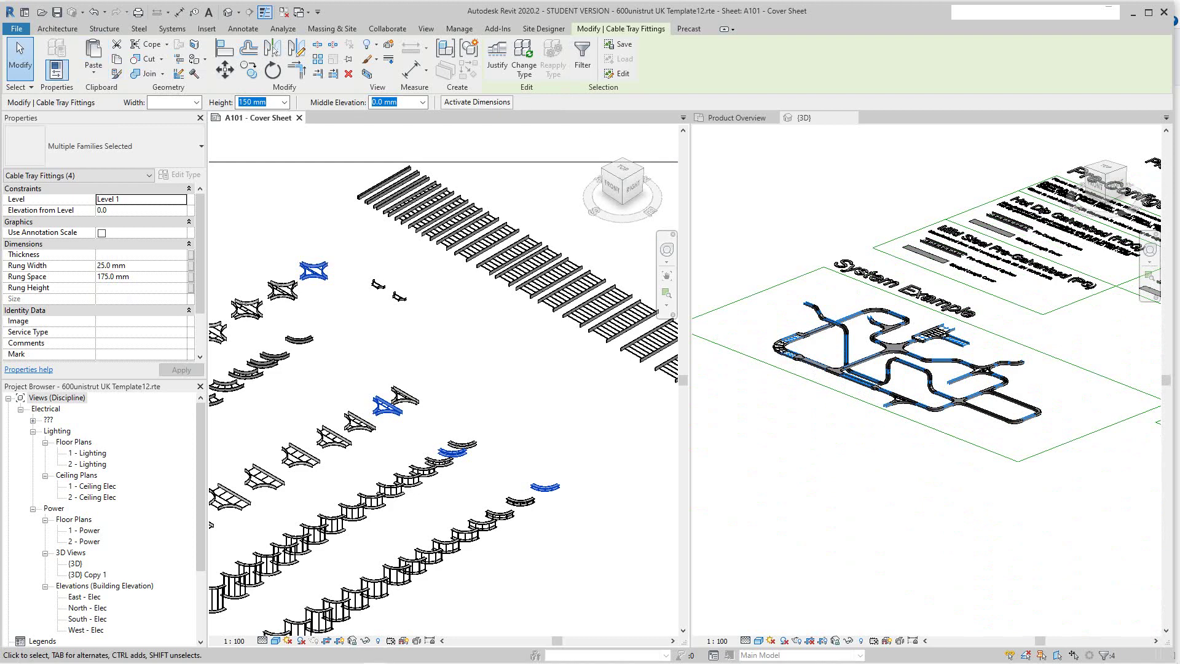
{"action": "key", "text": "ctrl+Tab"}
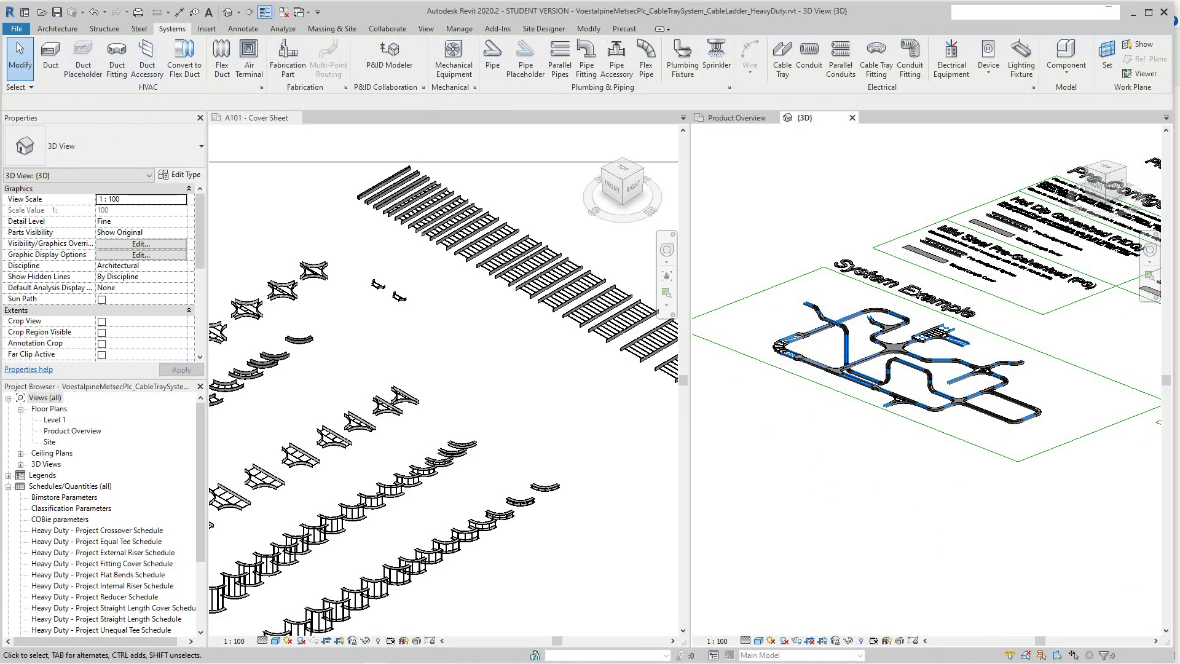
{"action": "left_click", "coordinate": [588, 28]}
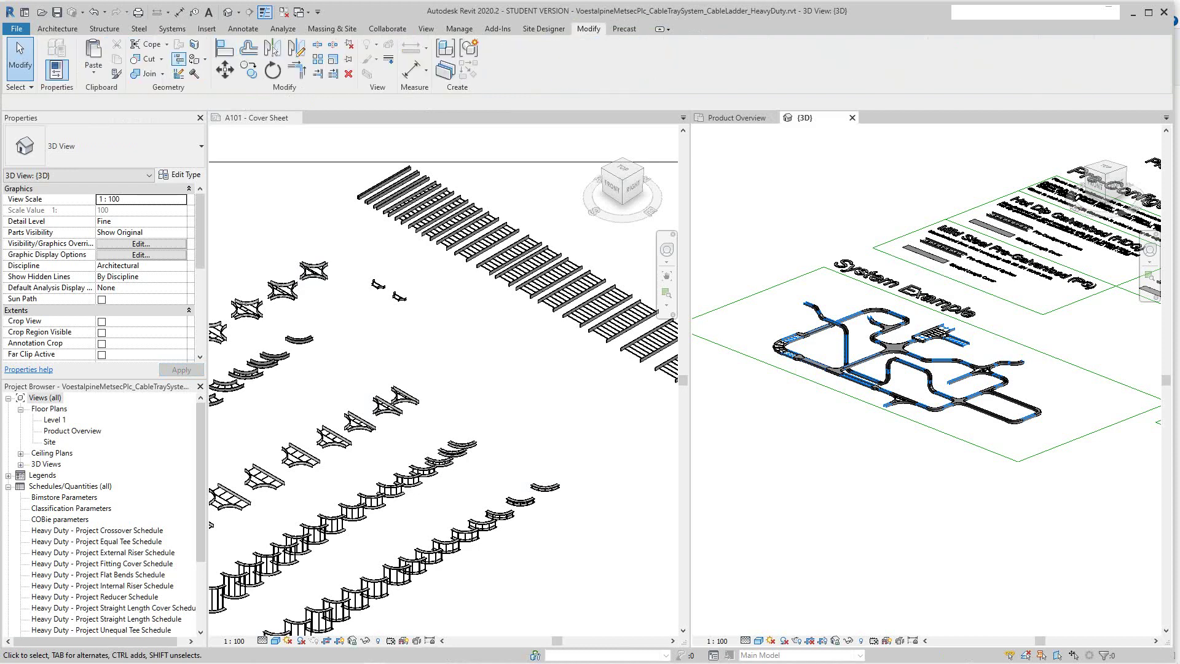
{"action": "left_click", "coordinate": [93, 72]}
{"action": "left_click", "coordinate": [141, 84]}
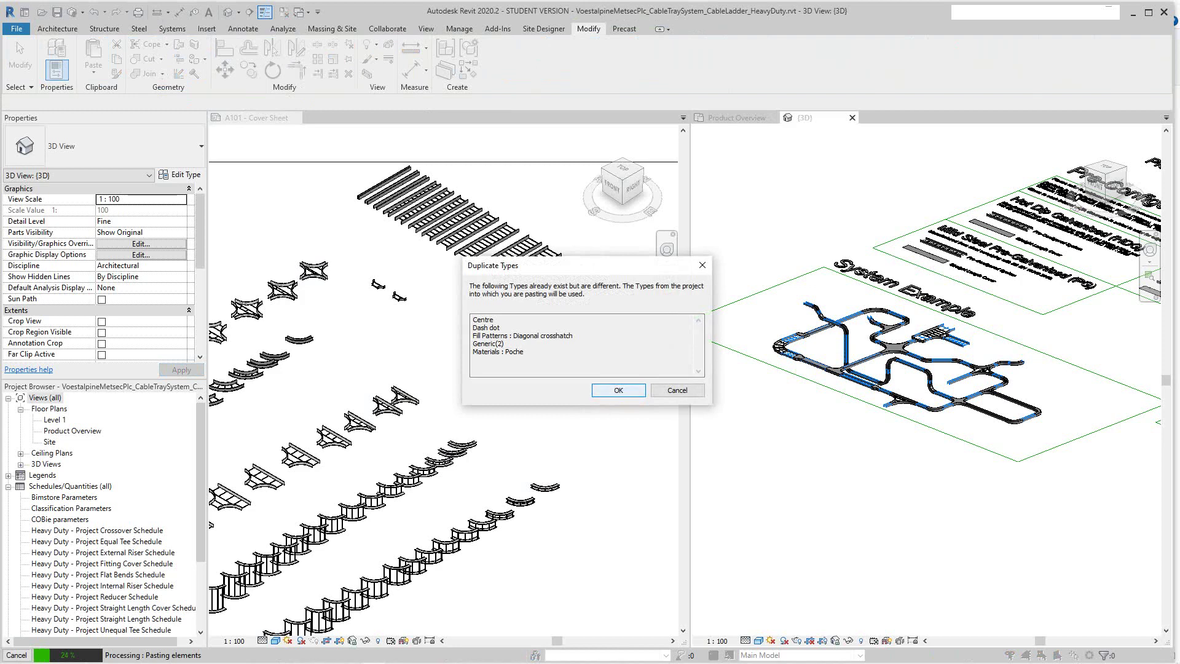
{"action": "key", "text": "Return"}
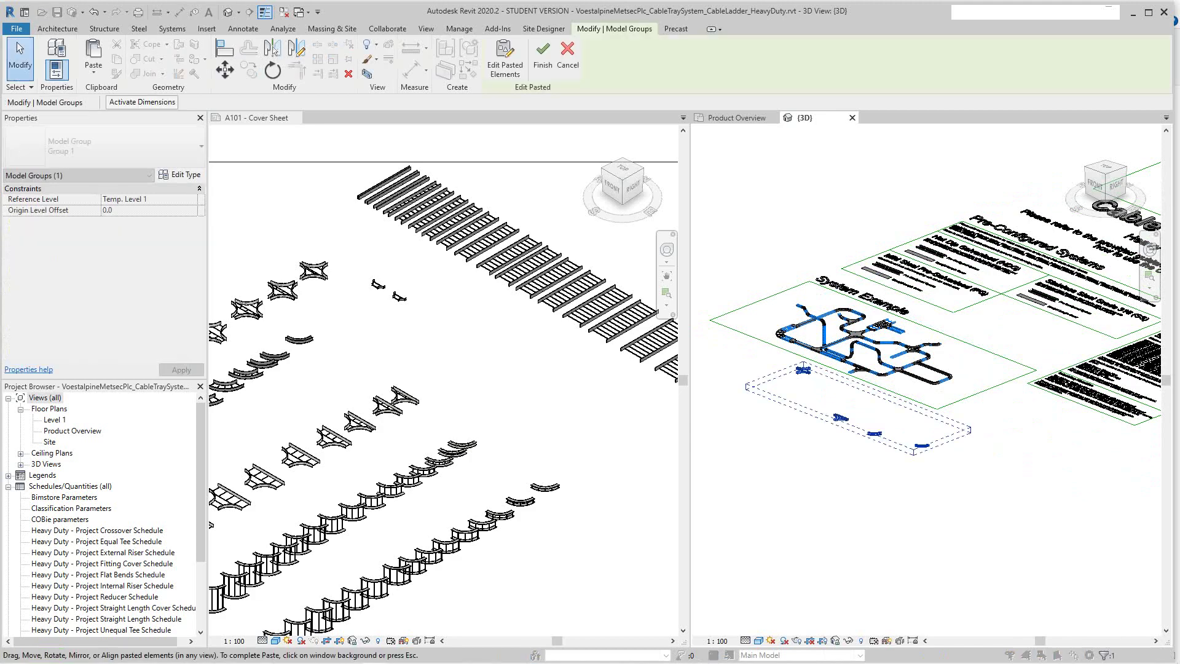
{"action": "scroll", "coordinate": [817, 386], "scroll_direction": "up", "scroll_amount": 2}
{"action": "key", "text": "Escape"}
Inspect the pasted Unistrut fittings and the nearby Metsec external riser in the System Example
{"action": "scroll", "coordinate": [818, 386], "scroll_direction": "up", "scroll_amount": 1}
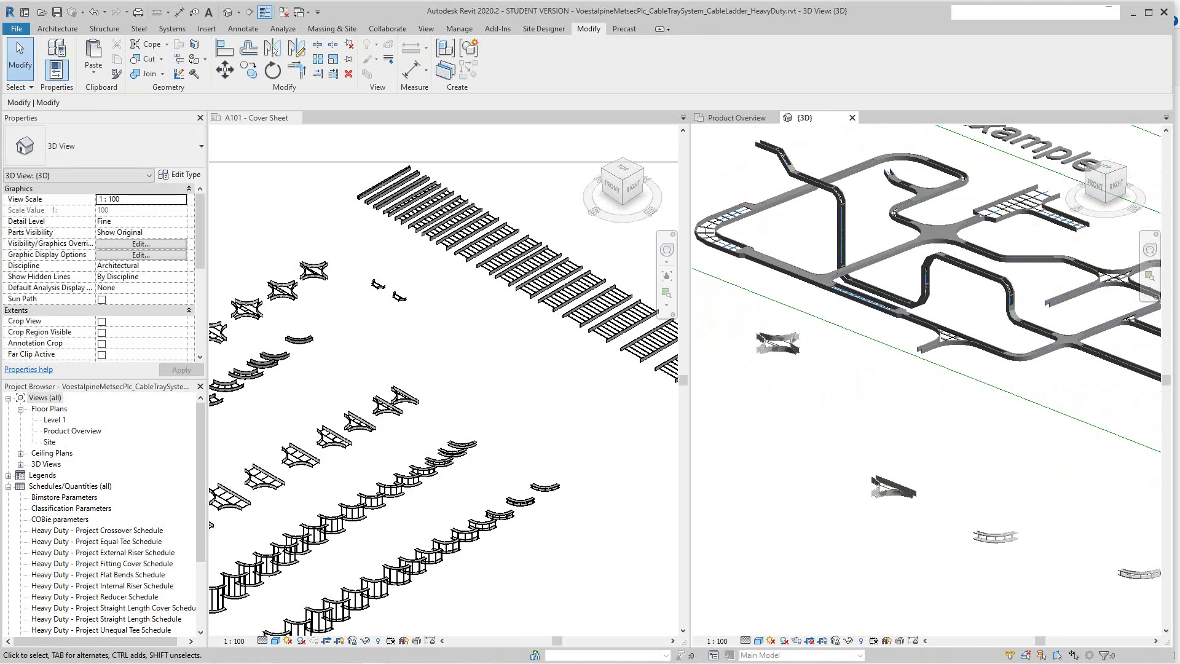
{"action": "scroll", "coordinate": [848, 213], "scroll_direction": "up", "scroll_amount": 4}
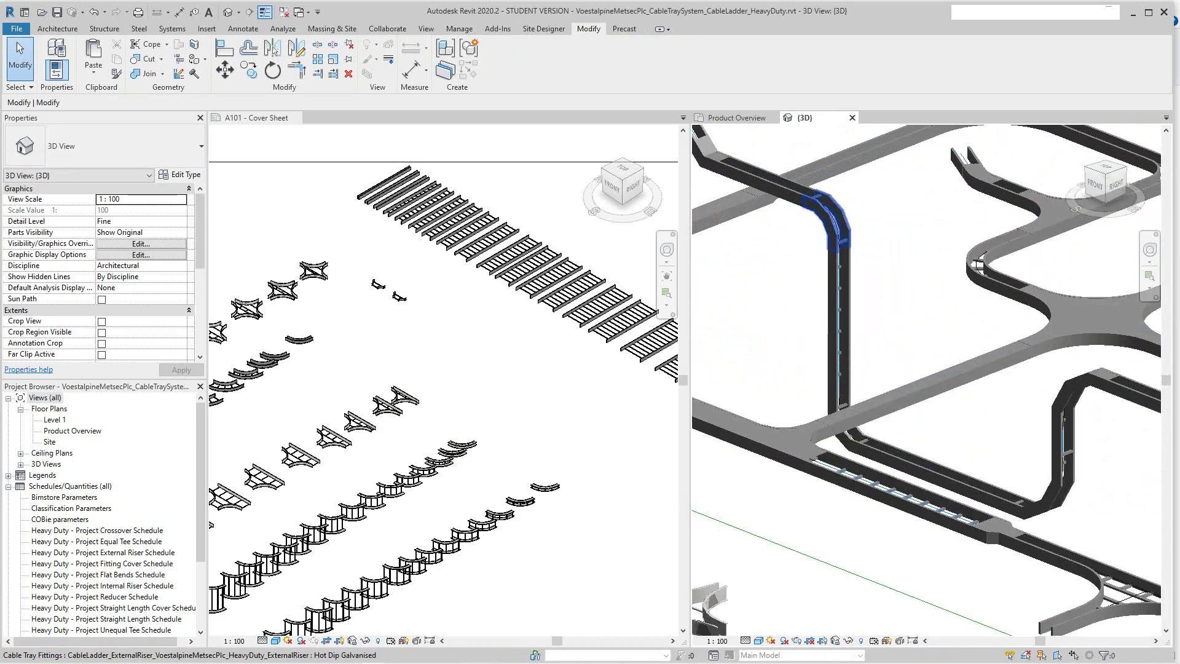
{"action": "scroll", "coordinate": [1022, 298], "scroll_direction": "down", "scroll_amount": 4}
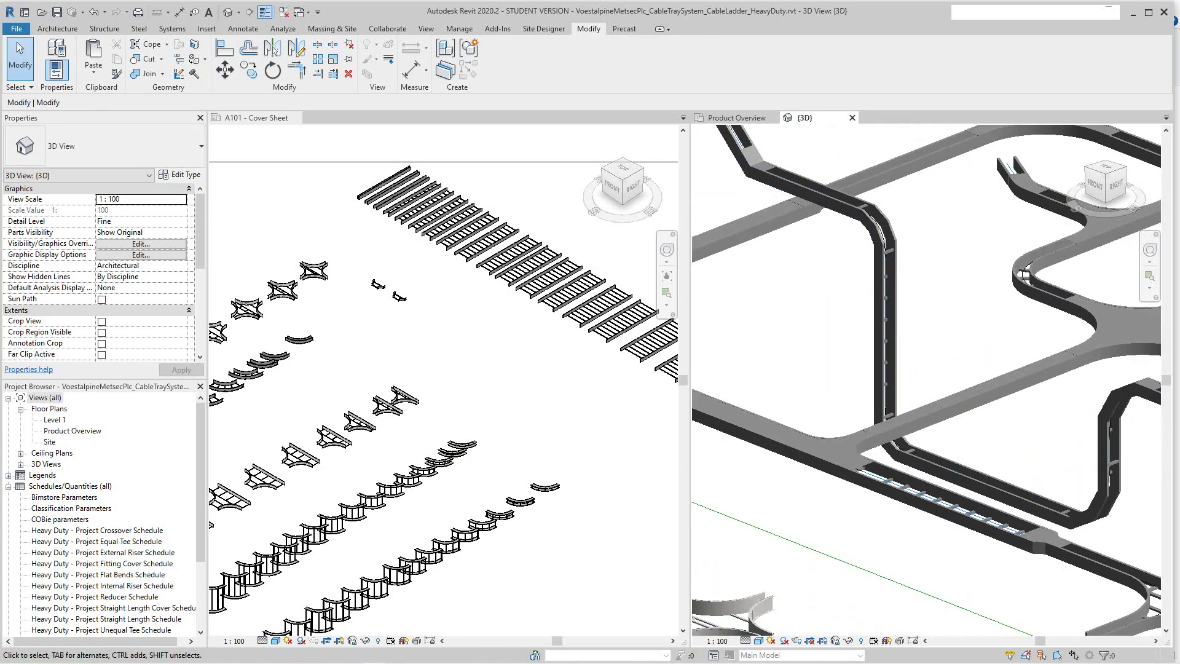
Try replacing the Metsec external riser at the top of the vertical ladder run with the Unistrut inside riser type U15IR10/90/60
{"action": "scroll", "coordinate": [1022, 298], "scroll_direction": "down", "scroll_amount": 2}
{"action": "middle_click_drag", "start_coordinate": [1022, 298], "coordinate": [909, 276]}
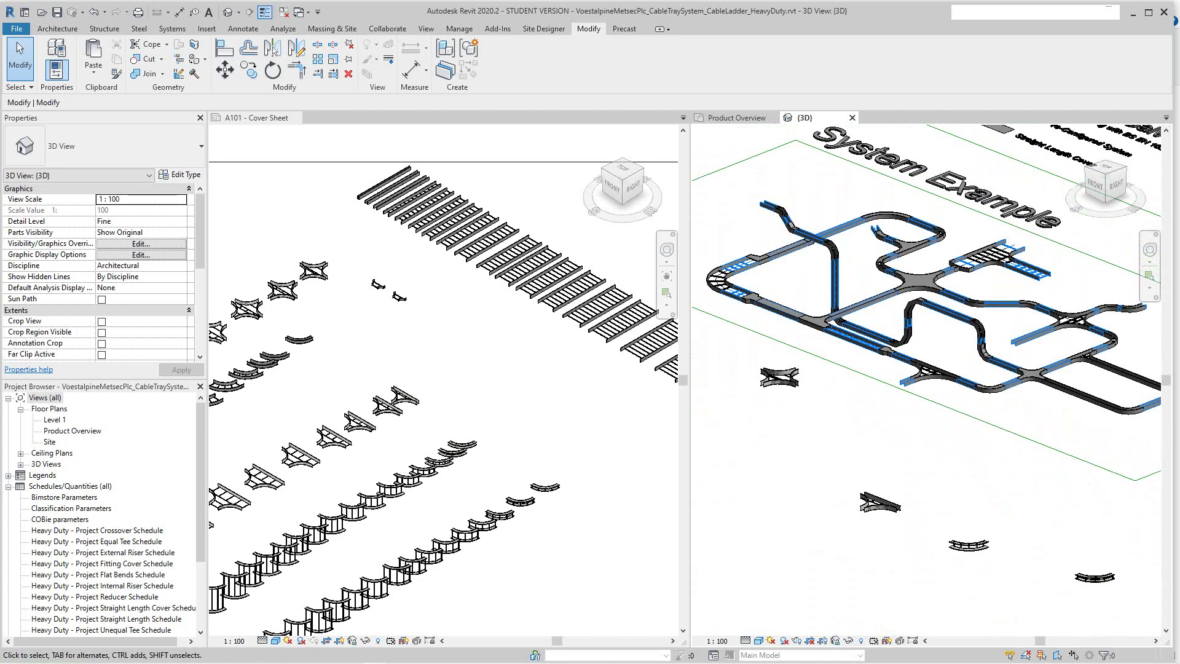
{"action": "scroll", "coordinate": [917, 460], "scroll_direction": "up", "scroll_amount": 1}
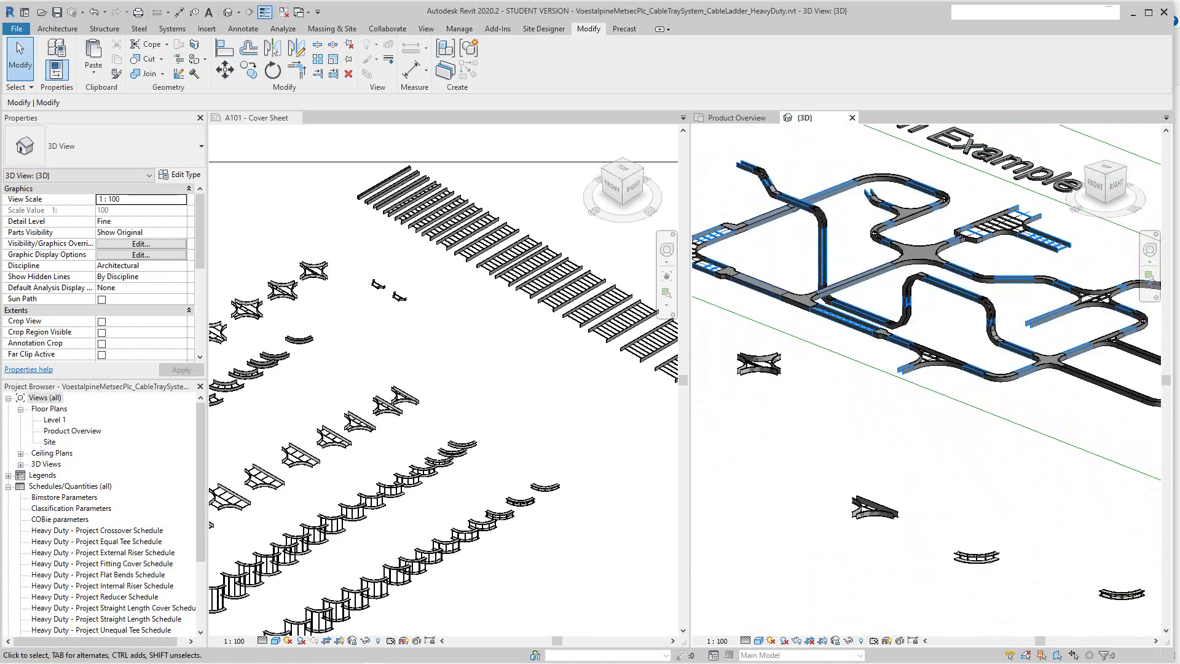
{"action": "scroll", "coordinate": [1043, 605], "scroll_direction": "up", "scroll_amount": 2}
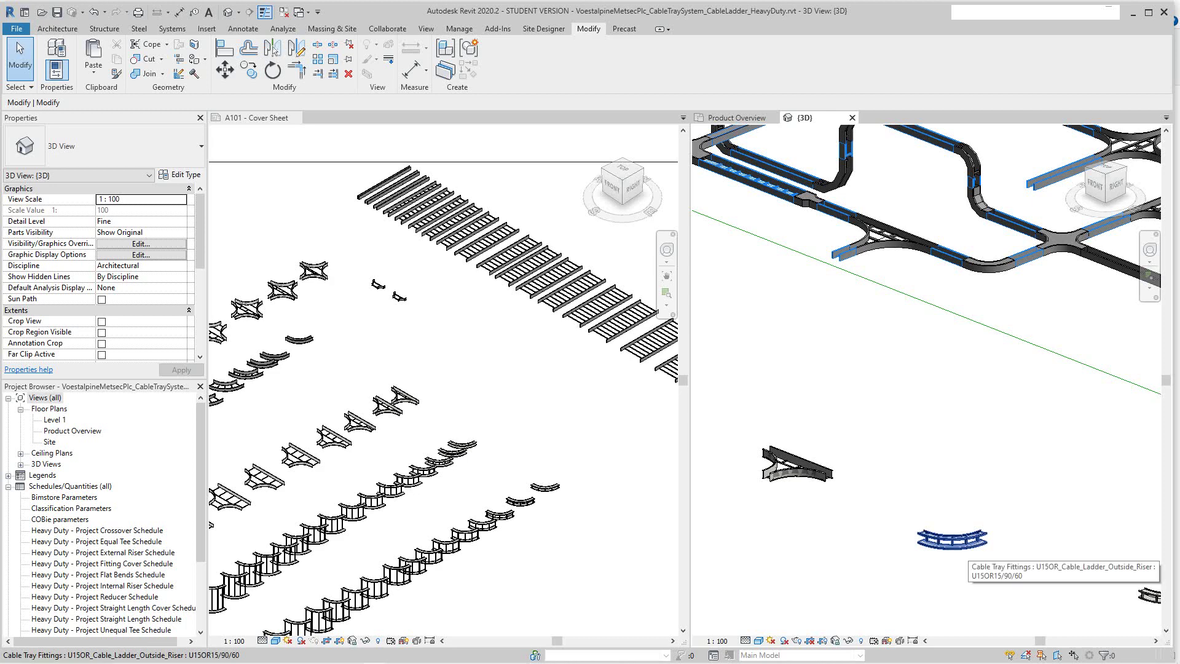
{"action": "scroll", "coordinate": [866, 365], "scroll_direction": "down", "scroll_amount": 2}
{"action": "middle_click_drag", "start_coordinate": [866, 365], "coordinate": [878, 474]}
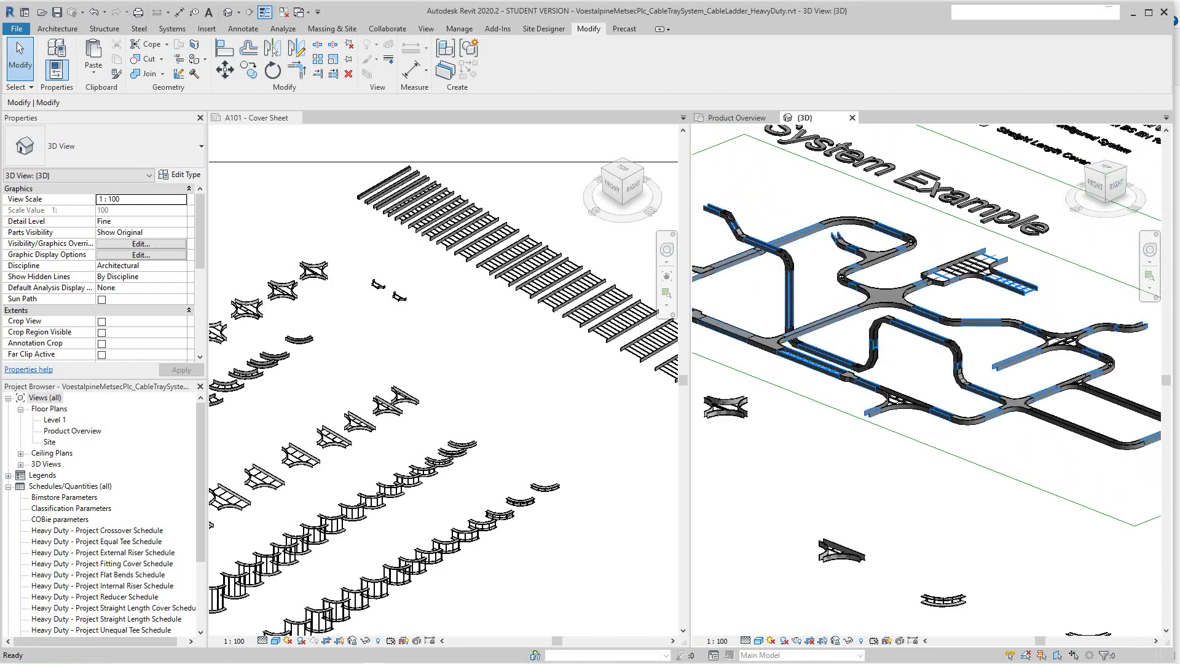
{"action": "scroll", "coordinate": [967, 333], "scroll_direction": "up", "scroll_amount": 7}
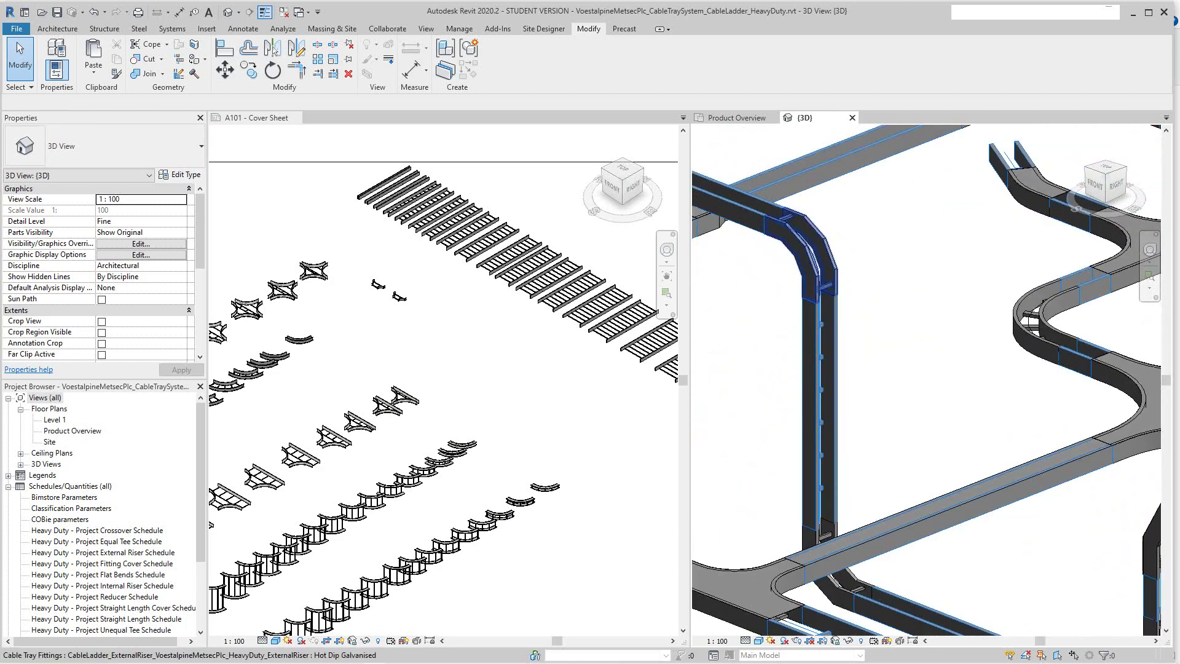
{"action": "left_click", "coordinate": [814, 277]}
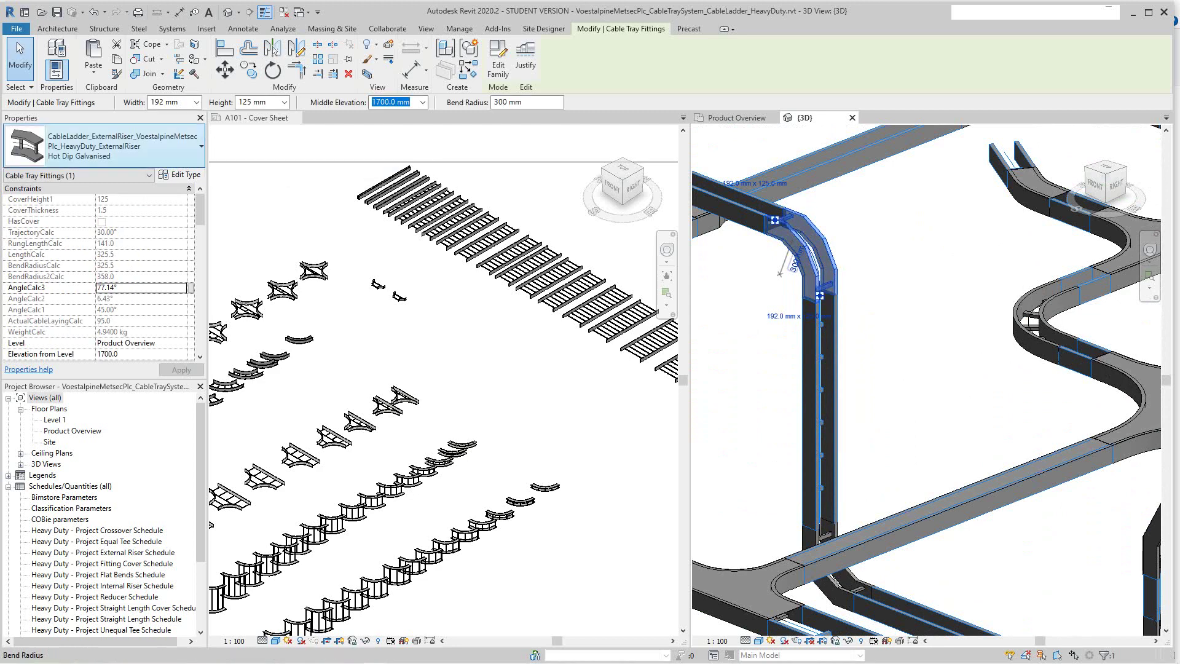
{"action": "key", "text": "Escape"}
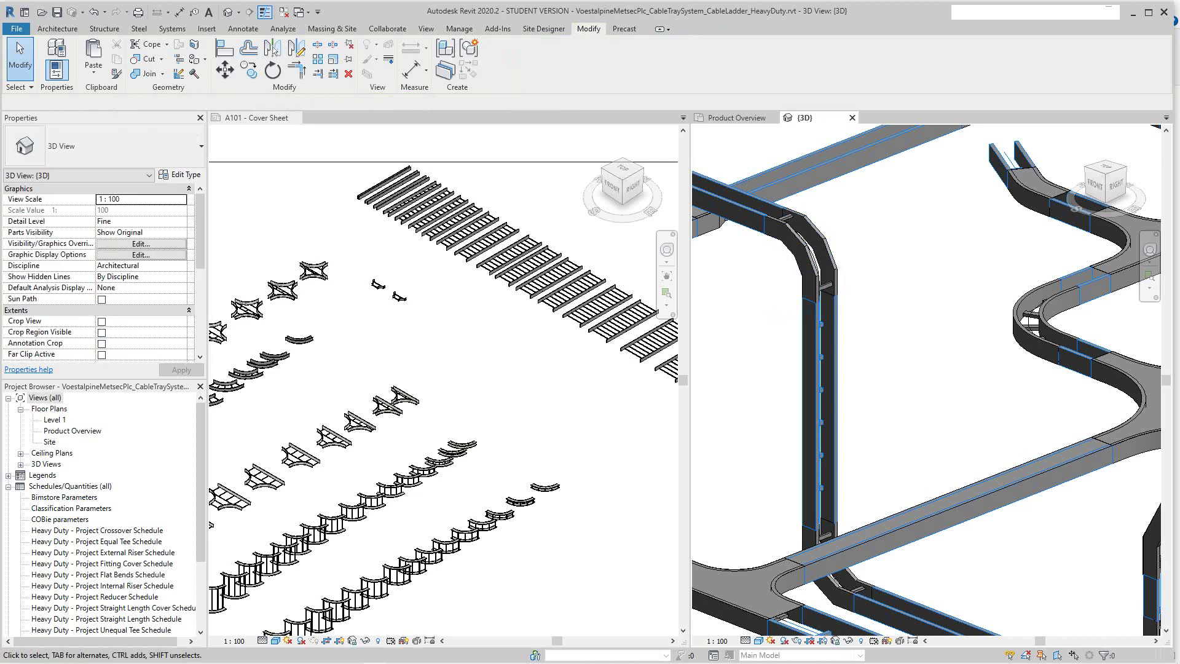
{"action": "left_click", "coordinate": [817, 268]}
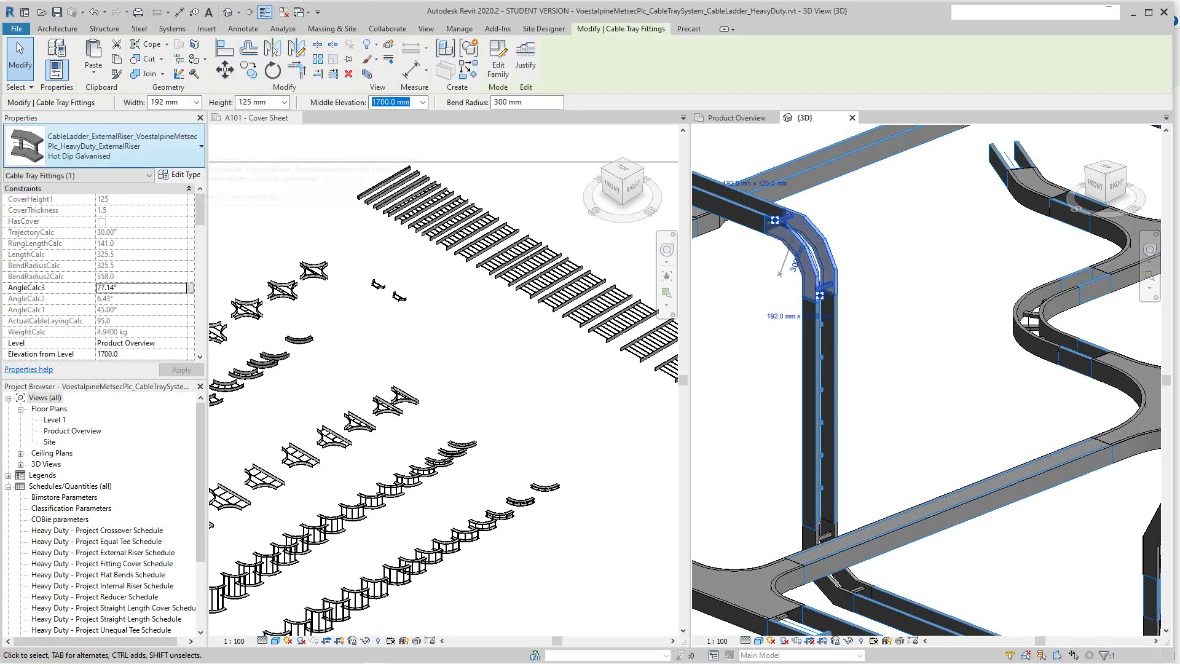
{"action": "left_click", "coordinate": [104, 145]}
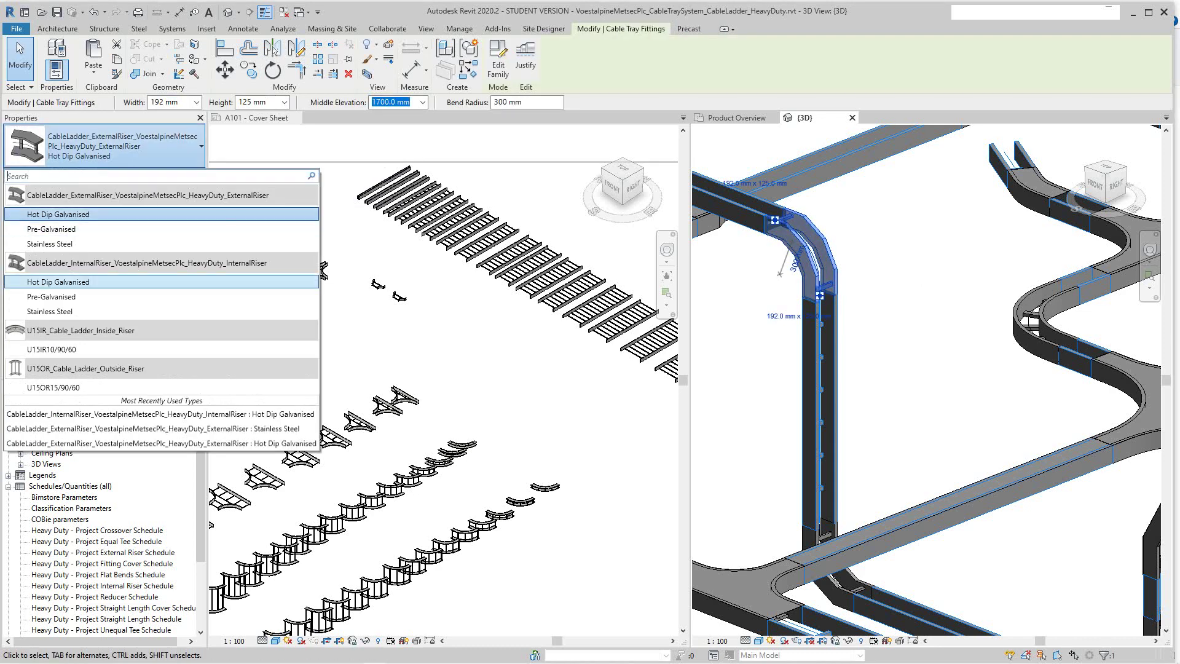
{"action": "left_click", "coordinate": [62, 350]}
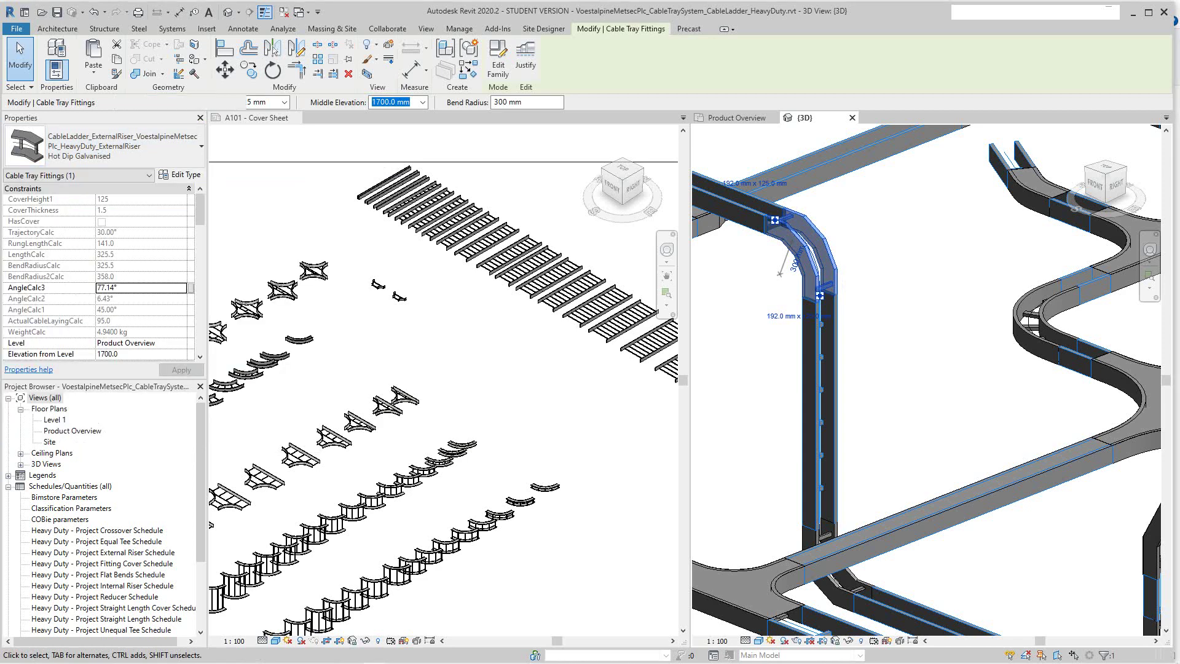
{"action": "key", "text": "Escape"}
{"action": "scroll", "coordinate": [847, 271], "scroll_direction": "up", "scroll_amount": 2}
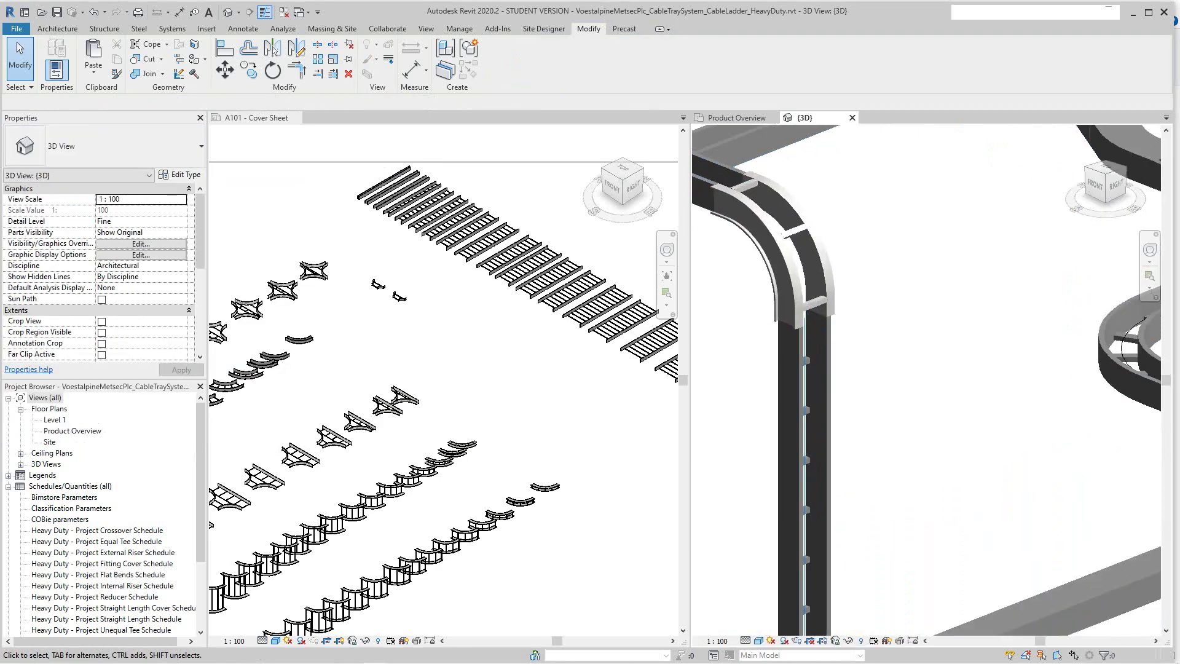
Change the upper riser of the vertical ladder run to the U15OR_Cable_Ladder_Outside_Riser type U15OR15/90/60
{"action": "scroll", "coordinate": [847, 271], "scroll_direction": "down", "scroll_amount": 3}
{"action": "left_click", "coordinate": [812, 271]}
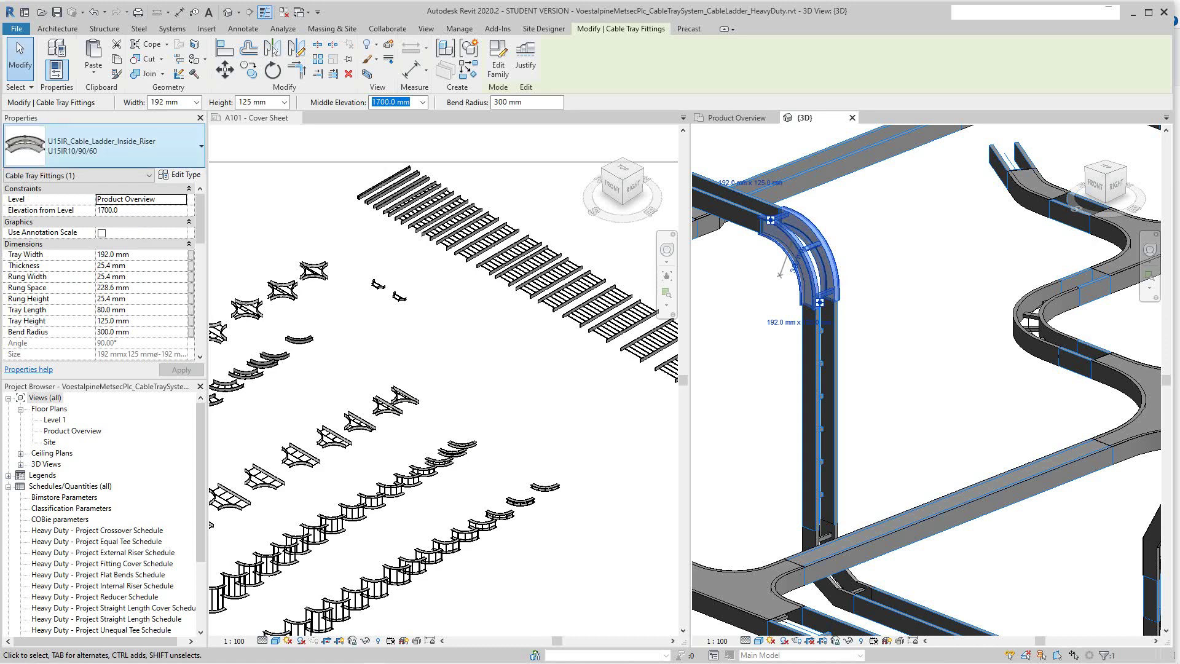
{"action": "left_click", "coordinate": [105, 146]}
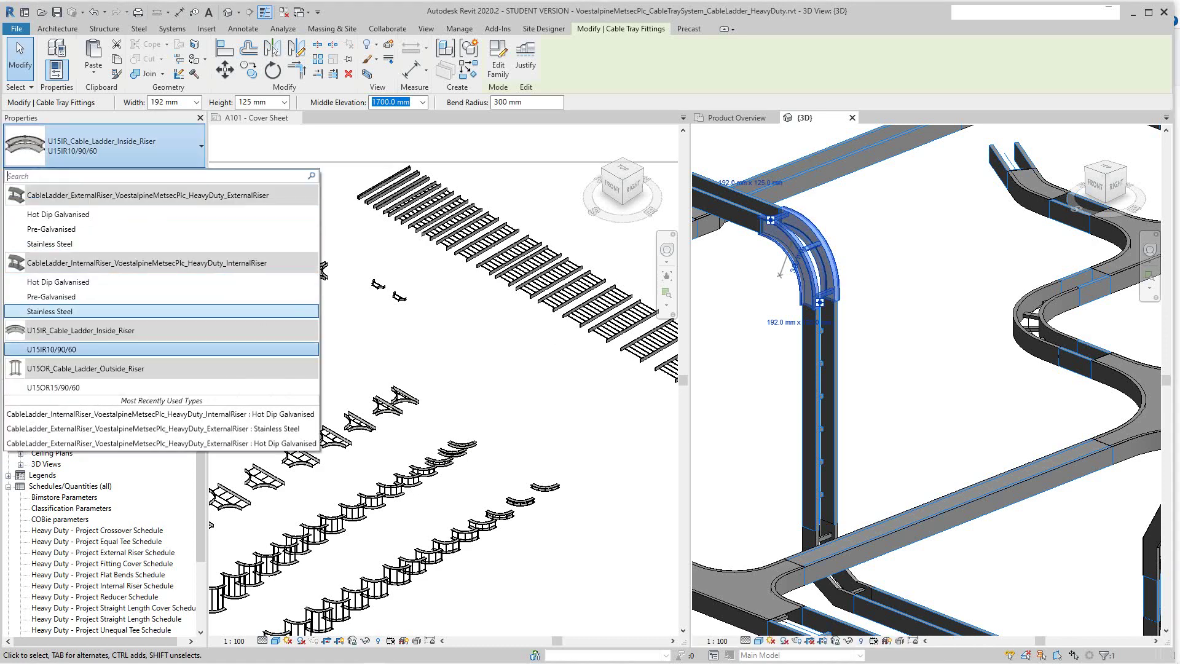
{"action": "left_click", "coordinate": [53, 387]}
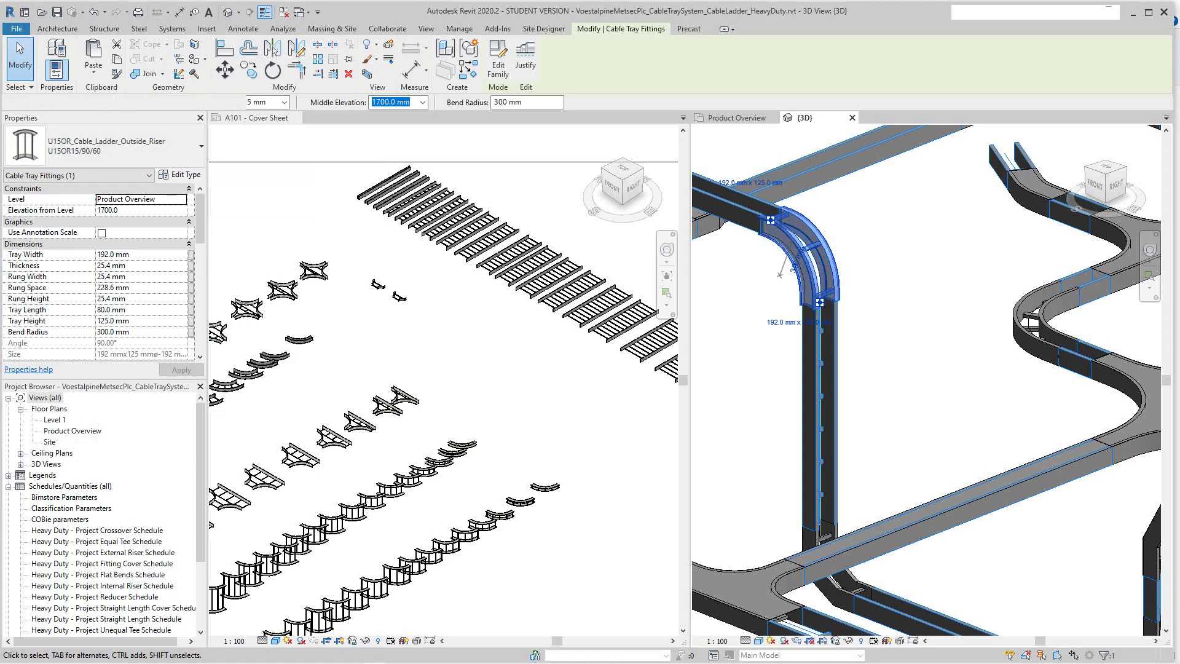
{"action": "key", "text": "Escape"}
{"action": "scroll", "coordinate": [821, 289], "scroll_direction": "up", "scroll_amount": 2}
{"action": "middle_click_drag", "start_coordinate": [821, 289], "coordinate": [890, 368]}
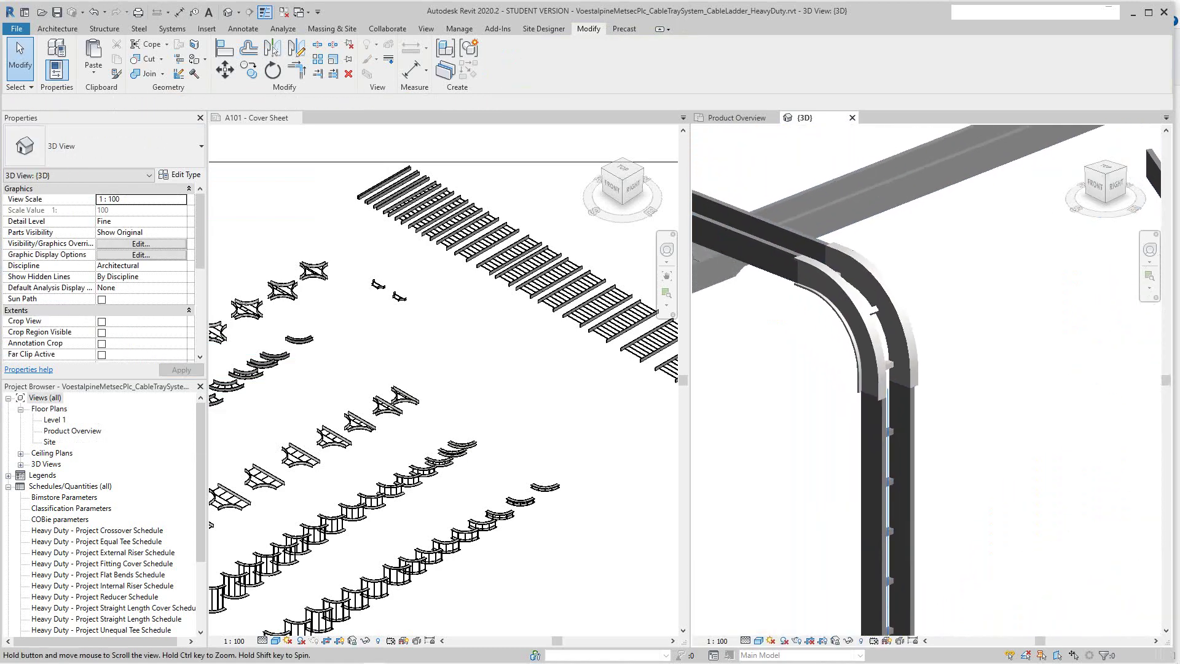
Try replacing the Metsec internal riser at the foot of the vertical run with the Unistrut outside riser type U15OR15/90/60
{"action": "scroll", "coordinate": [953, 381], "scroll_direction": "down", "scroll_amount": 5}
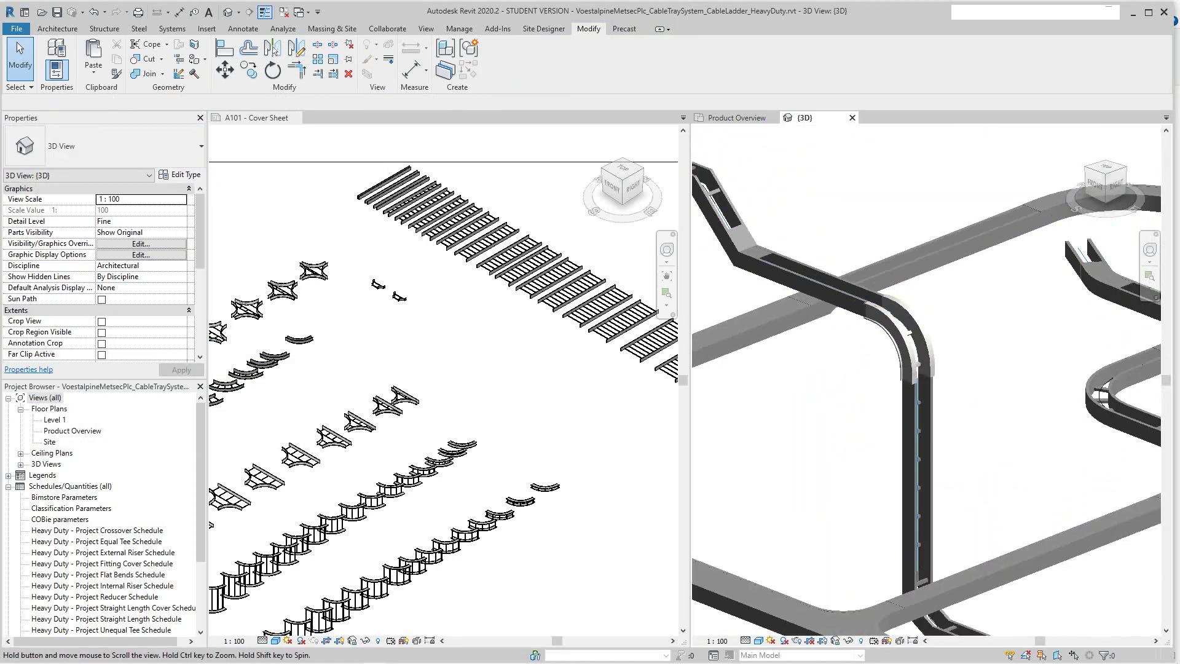
{"action": "middle_click_drag", "start_coordinate": [953, 430], "coordinate": [865, 215]}
{"action": "scroll", "coordinate": [894, 369], "scroll_direction": "up", "scroll_amount": 2}
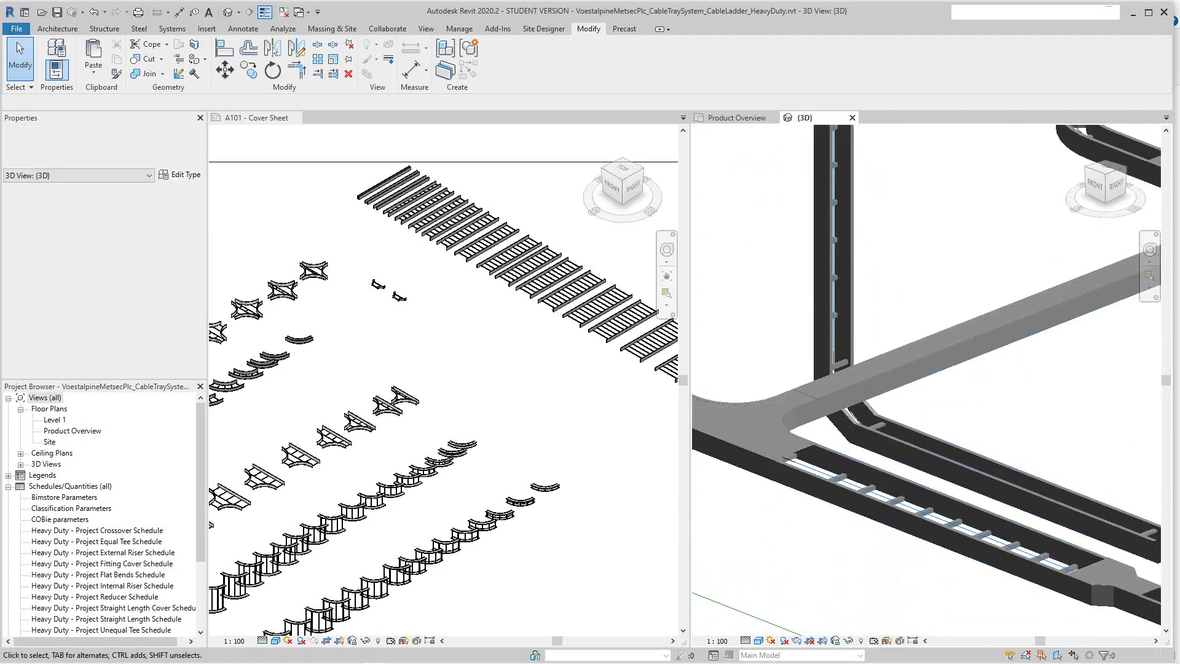
{"action": "scroll", "coordinate": [817, 399], "scroll_direction": "up", "scroll_amount": 2}
{"action": "left_click", "coordinate": [817, 425]}
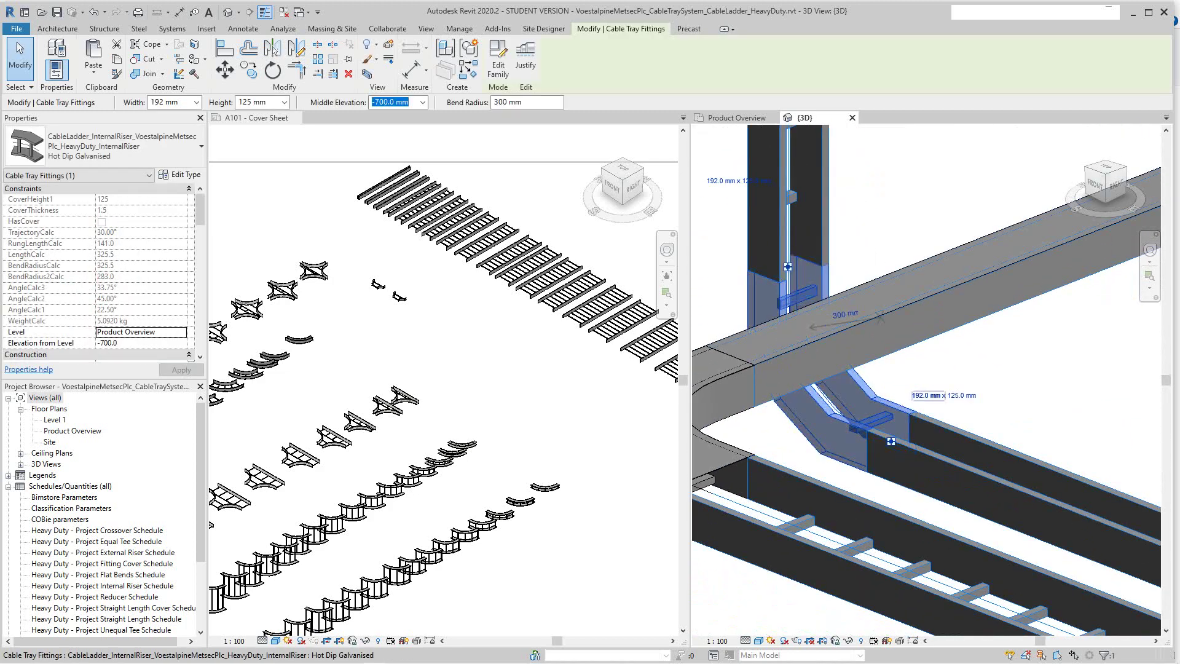
{"action": "scroll", "coordinate": [934, 401], "scroll_direction": "down", "scroll_amount": 3}
{"action": "scroll", "coordinate": [881, 406], "scroll_direction": "down", "scroll_amount": 2}
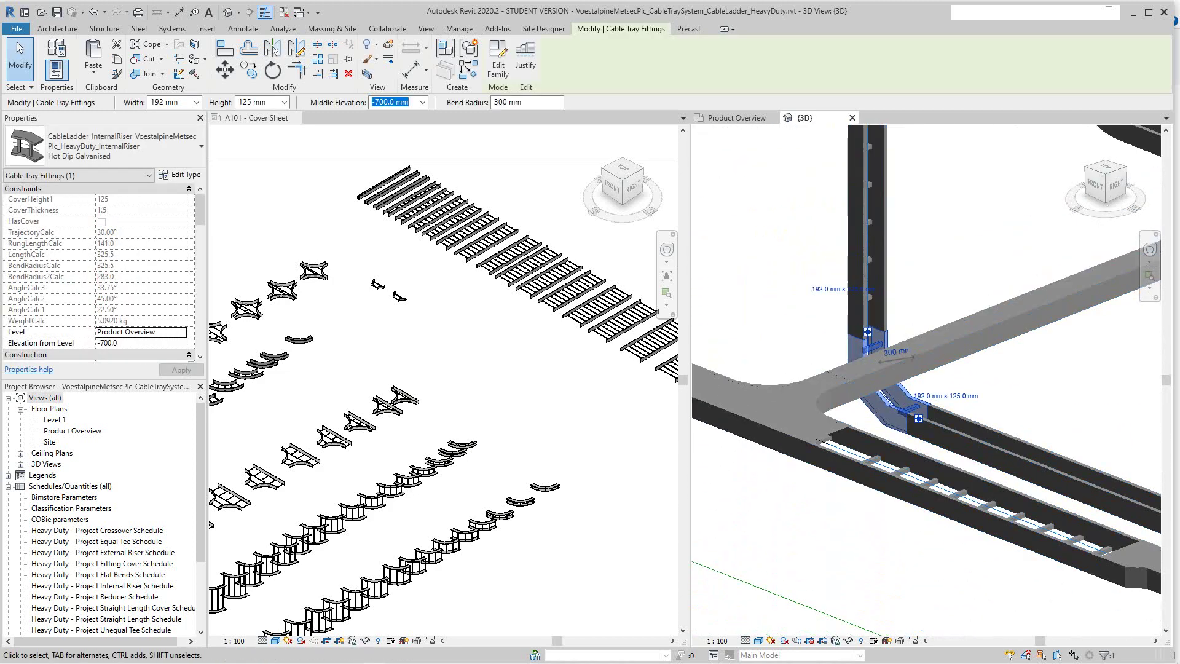
{"action": "scroll", "coordinate": [880, 406], "scroll_direction": "down", "scroll_amount": 1}
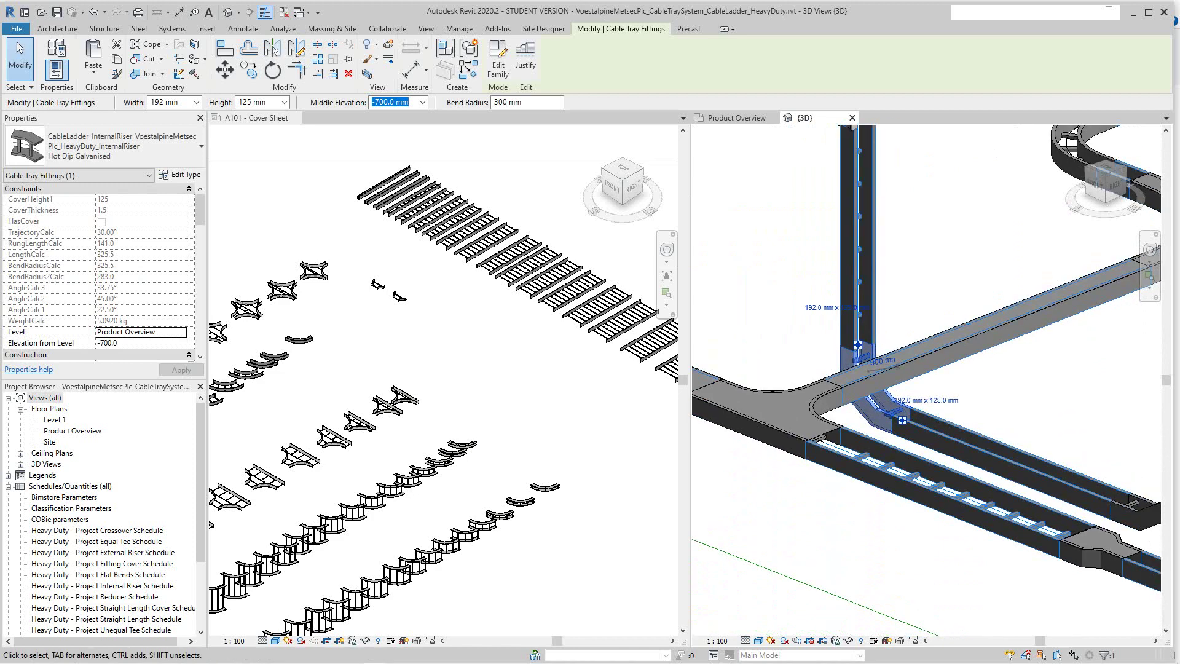
{"action": "left_click", "coordinate": [123, 147]}
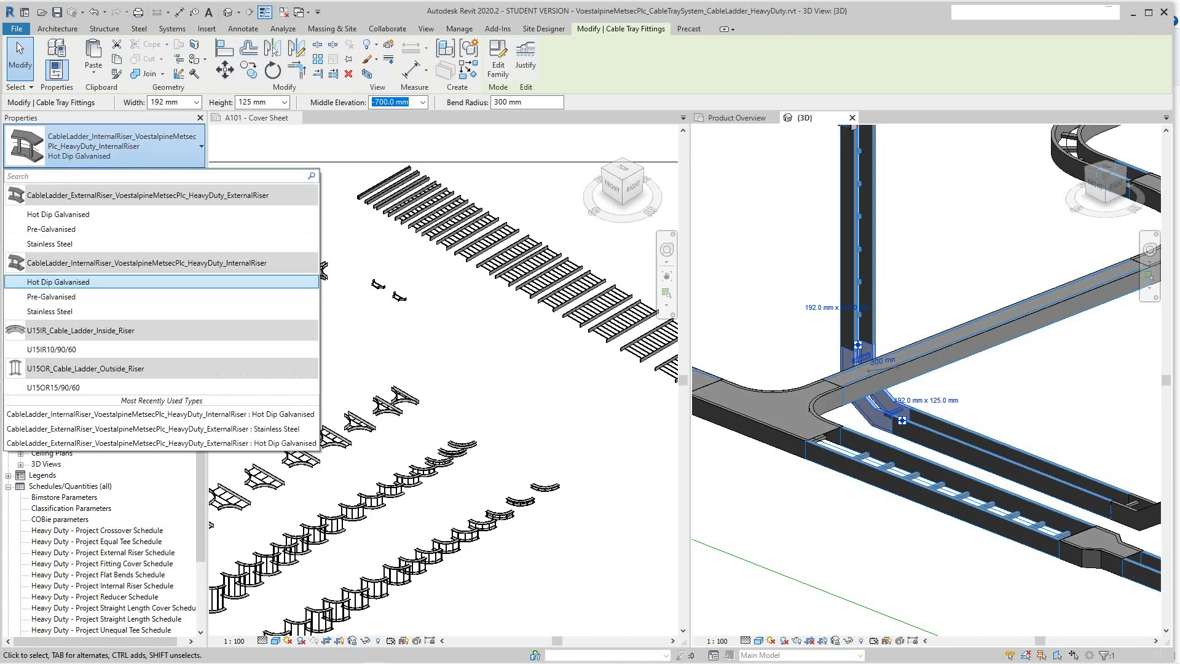
{"action": "left_click", "coordinate": [54, 387]}
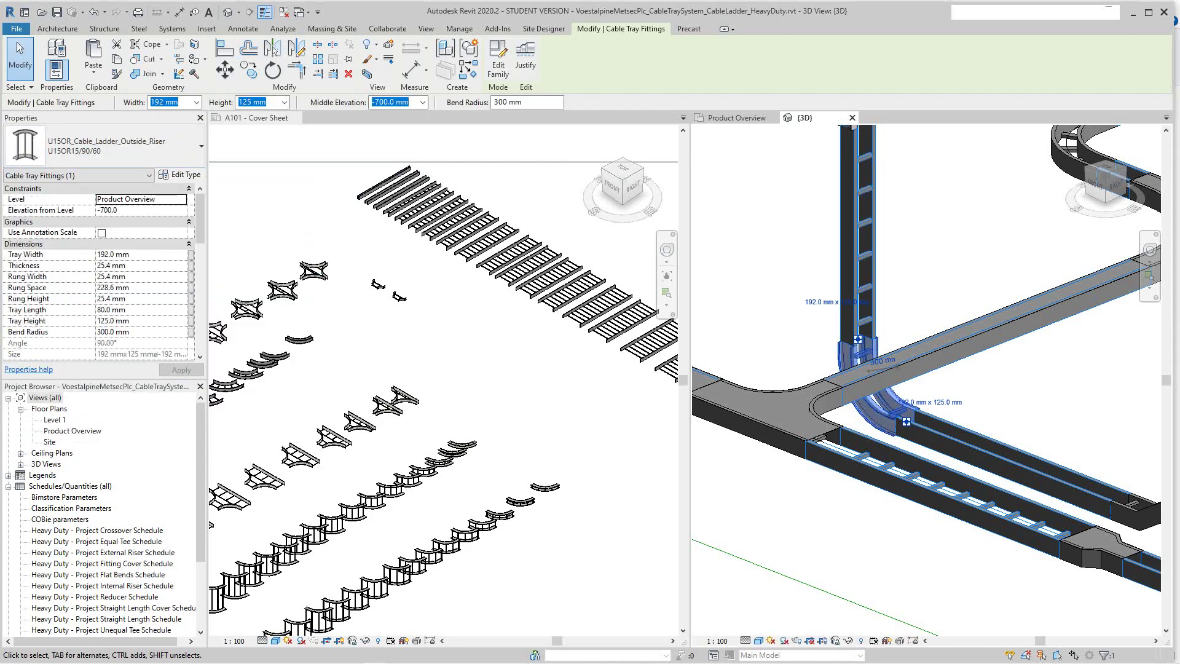
{"action": "key", "text": "Escape"}
{"action": "scroll", "coordinate": [908, 412], "scroll_direction": "up", "scroll_amount": 2}
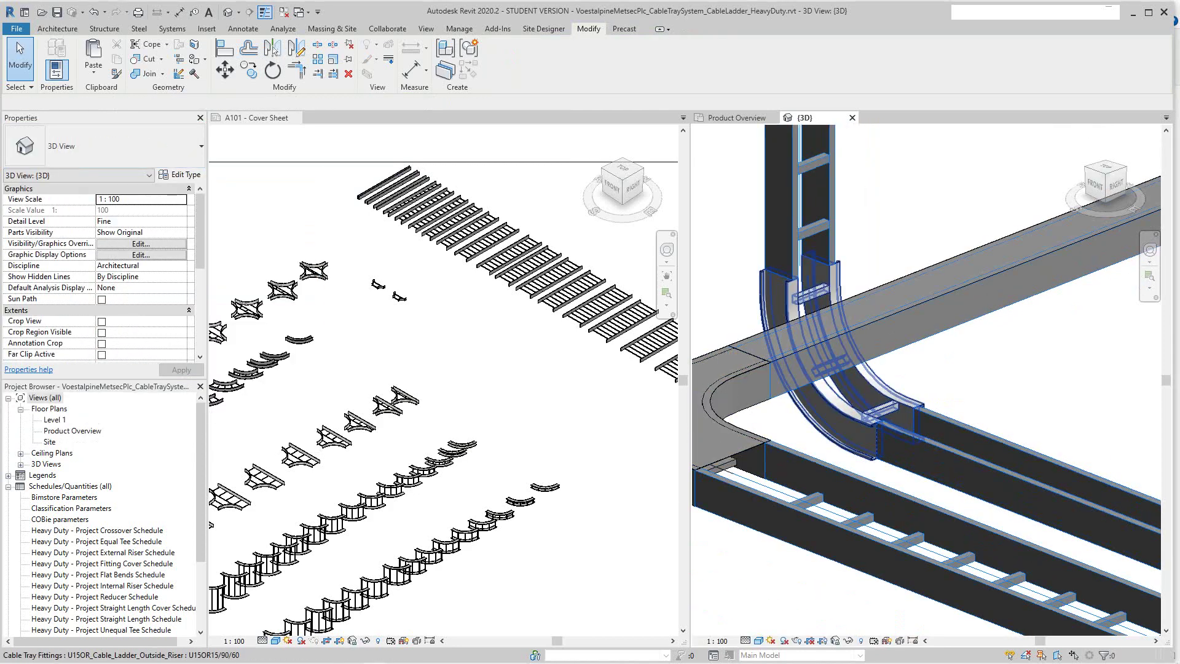
Change the lower riser of the vertical ladder run to the U15IR_Cable_Ladder_Inside_Riser type U15IR10/90/60
{"action": "left_click", "coordinate": [879, 418]}
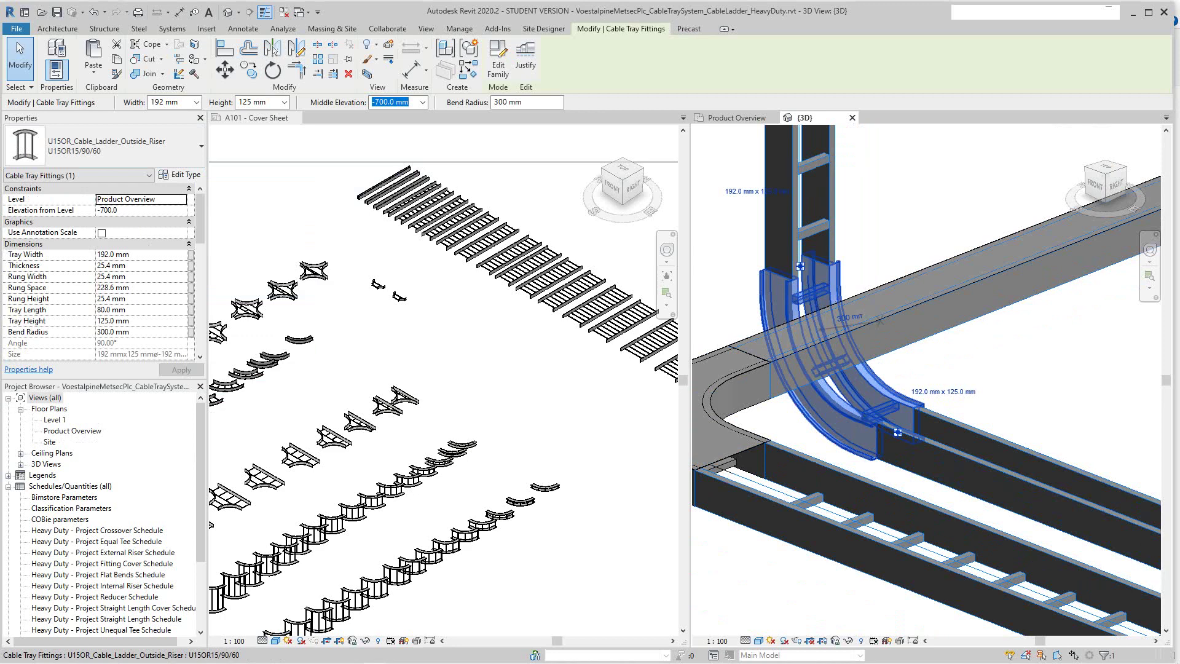
{"action": "left_click", "coordinate": [105, 146]}
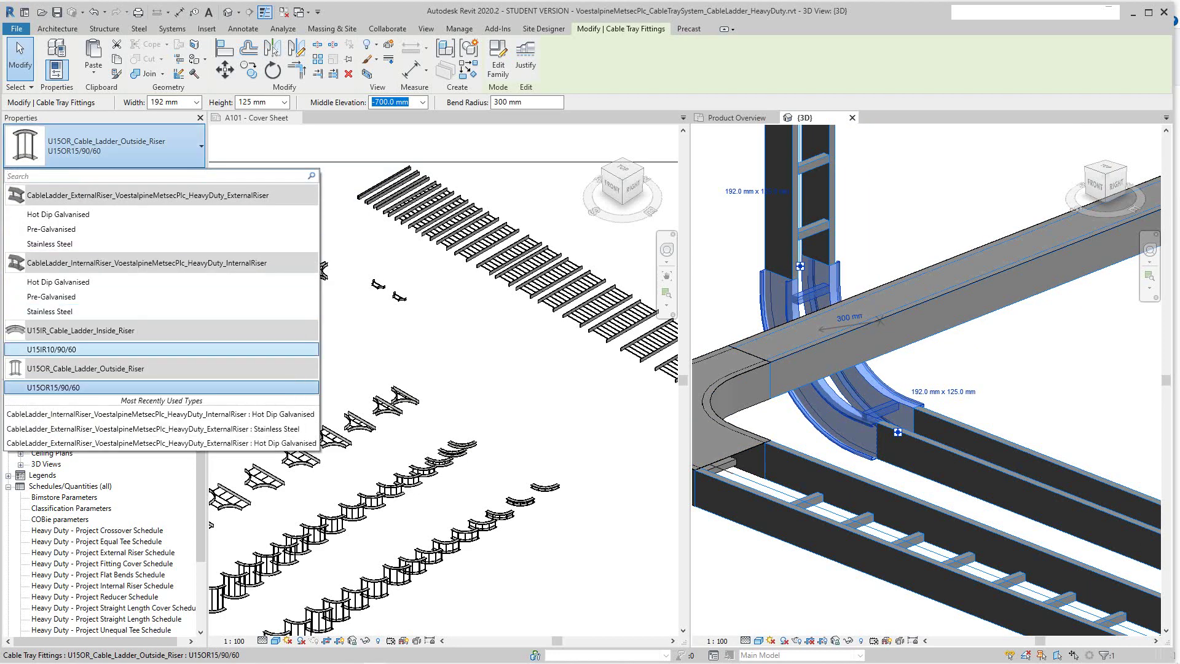
{"action": "left_click", "coordinate": [52, 349]}
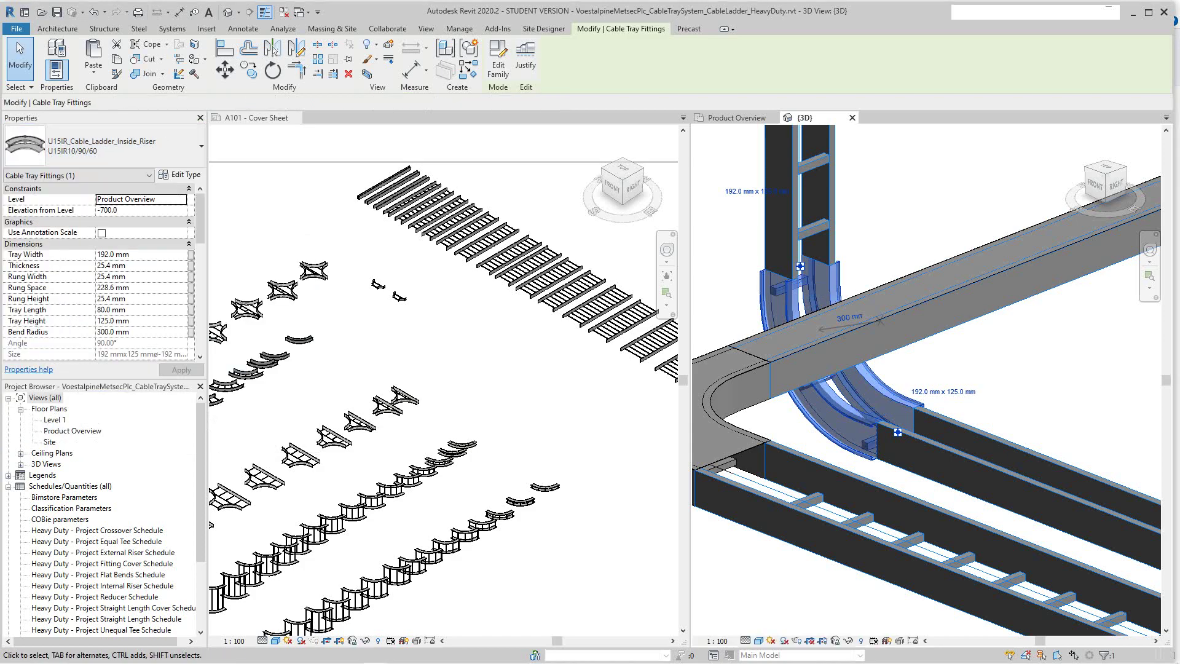
{"action": "key", "text": "Escape"}
{"action": "scroll", "coordinate": [836, 326], "scroll_direction": "up", "scroll_amount": 2}
Examine how the rungs and side rails of the upper Unistrut outside riser meet the adjoining Metsec ladder
{"action": "scroll", "coordinate": [891, 338], "scroll_direction": "down", "scroll_amount": 8}
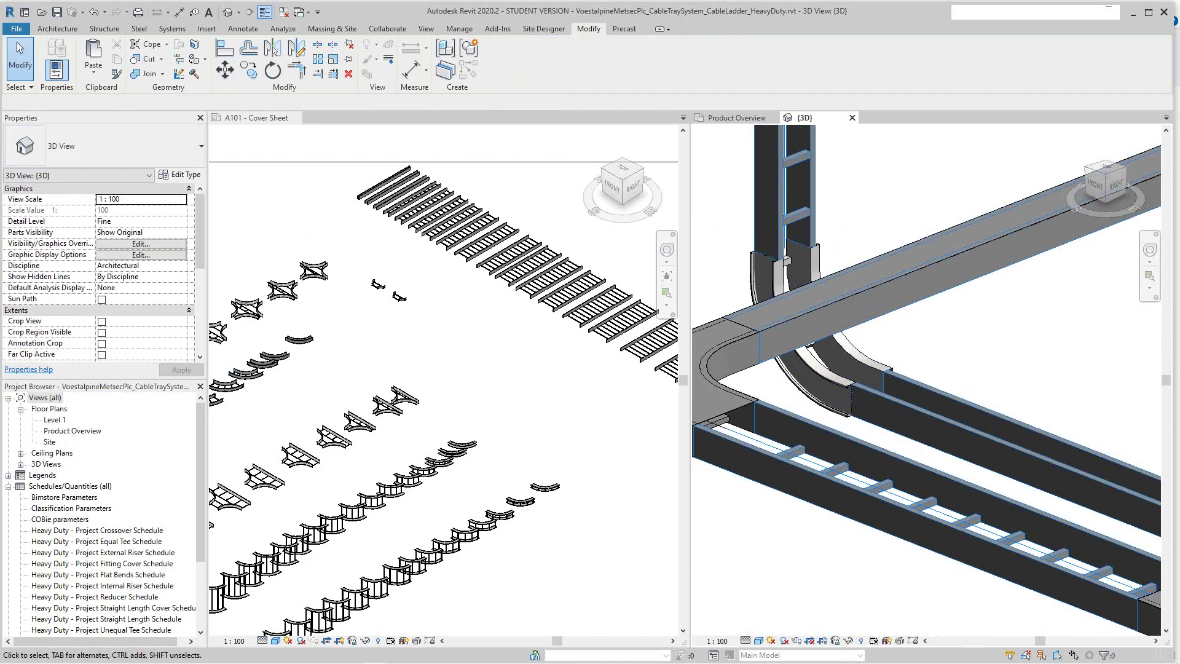
{"action": "scroll", "coordinate": [891, 233], "scroll_direction": "up", "scroll_amount": 8}
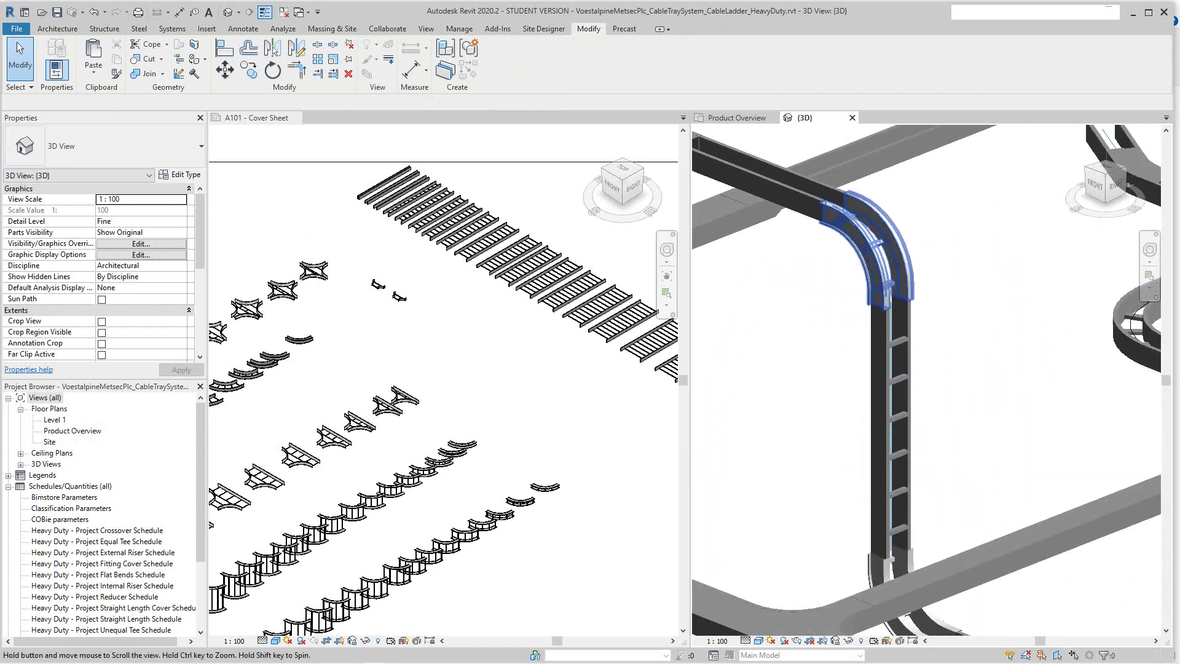
{"action": "scroll", "coordinate": [879, 369], "scroll_direction": "up", "scroll_amount": 8}
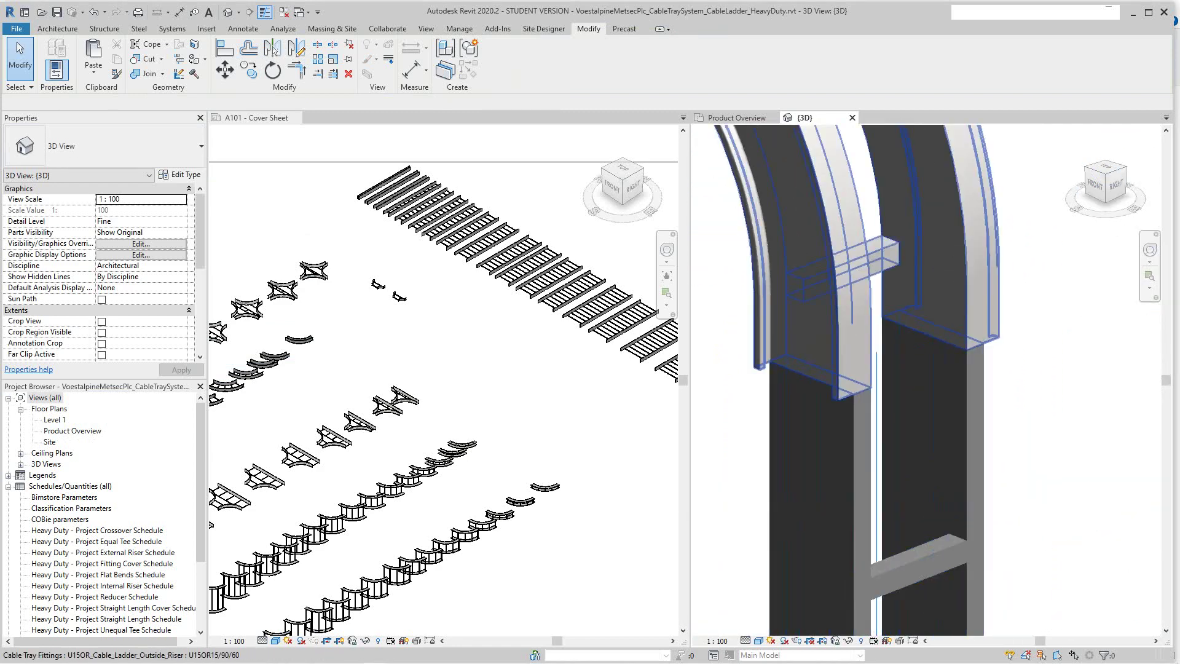
{"action": "scroll", "coordinate": [867, 369], "scroll_direction": "down", "scroll_amount": 2}
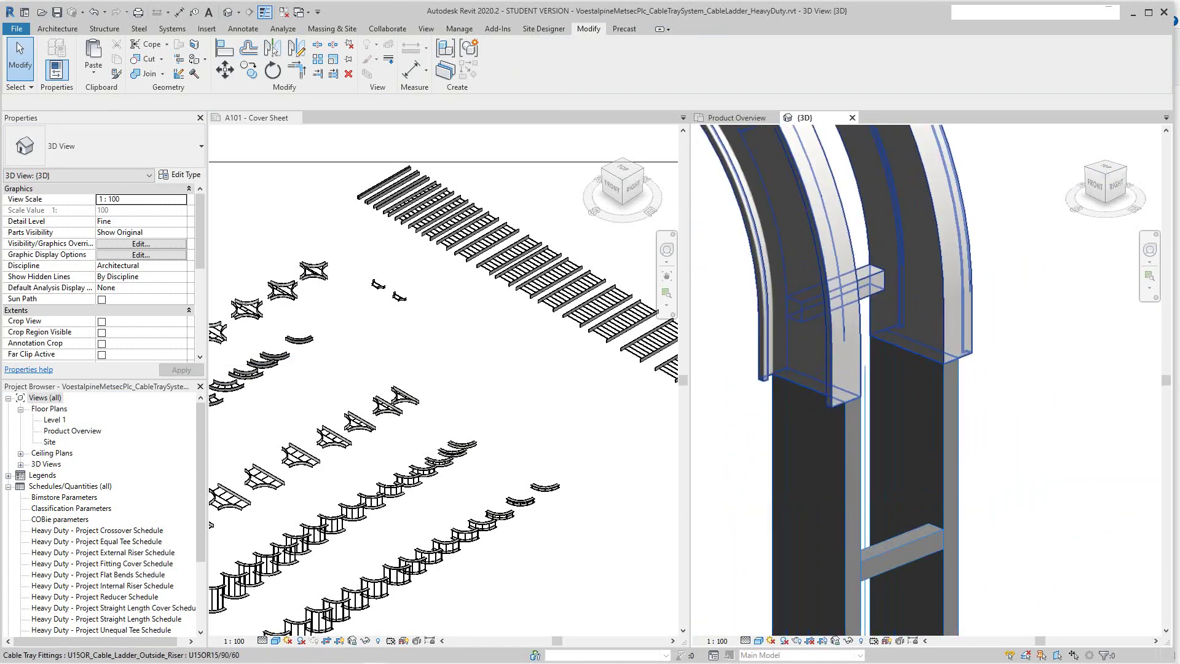
{"action": "scroll", "coordinate": [978, 345], "scroll_direction": "down", "scroll_amount": 3}
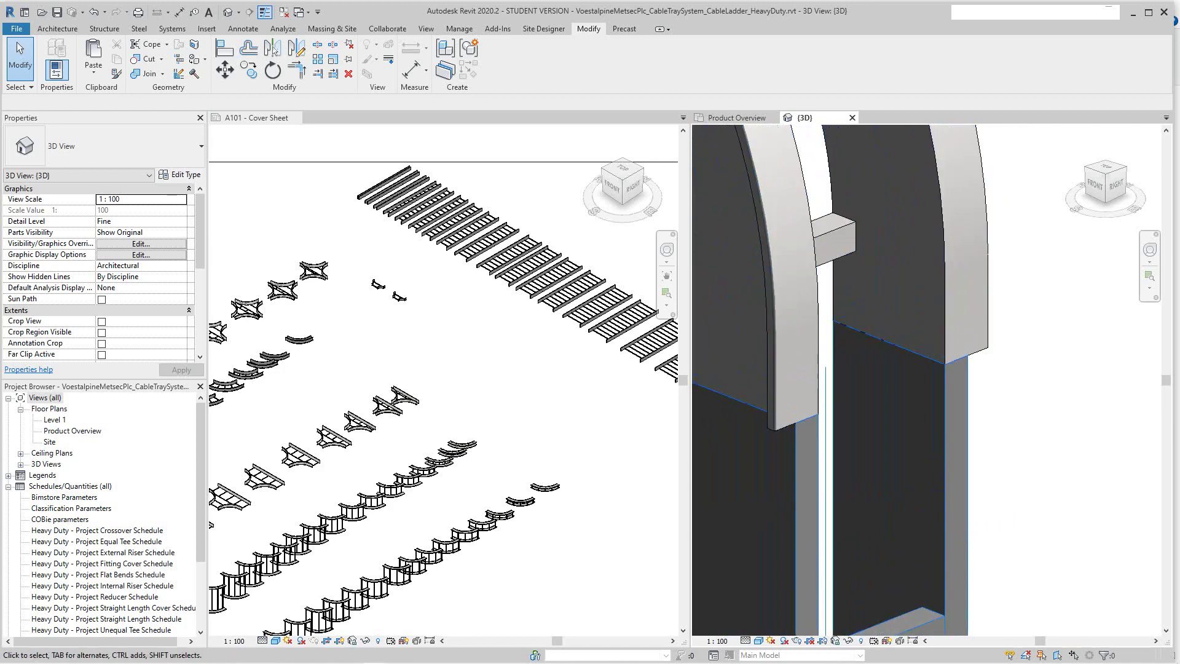
{"action": "scroll", "coordinate": [979, 345], "scroll_direction": "down", "scroll_amount": 5}
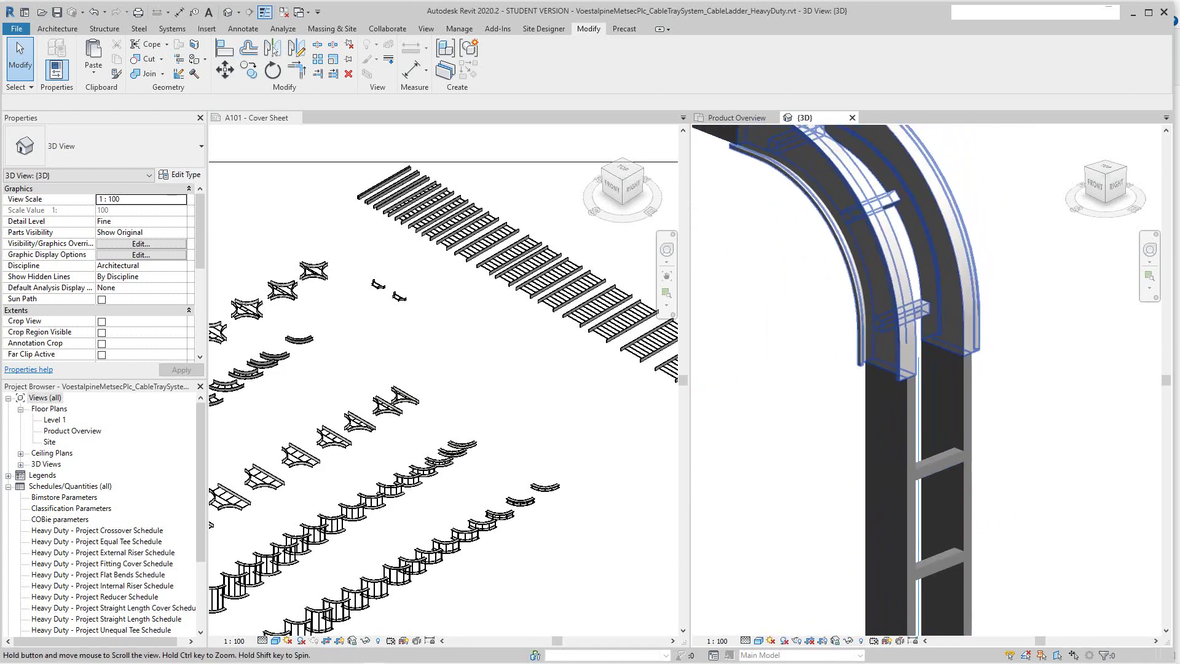
{"action": "scroll", "coordinate": [968, 355], "scroll_direction": "up", "scroll_amount": 5}
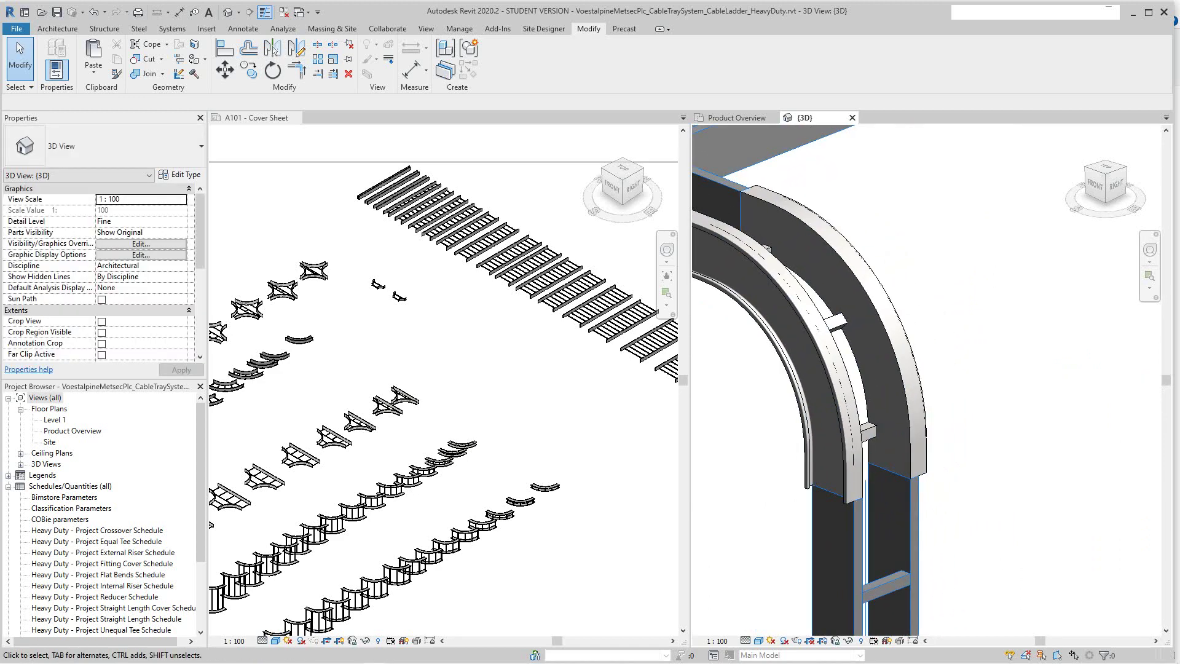
{"action": "scroll", "coordinate": [818, 381], "scroll_direction": "up", "scroll_amount": 3}
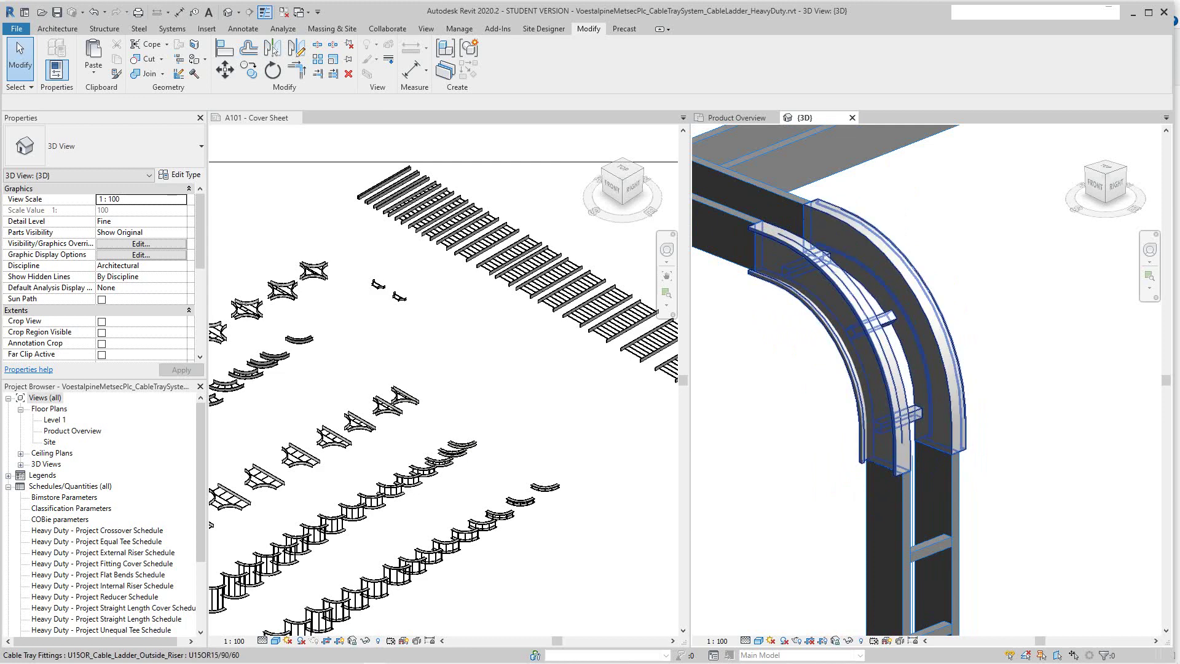
{"action": "scroll", "coordinate": [885, 383], "scroll_direction": "down", "scroll_amount": 8}
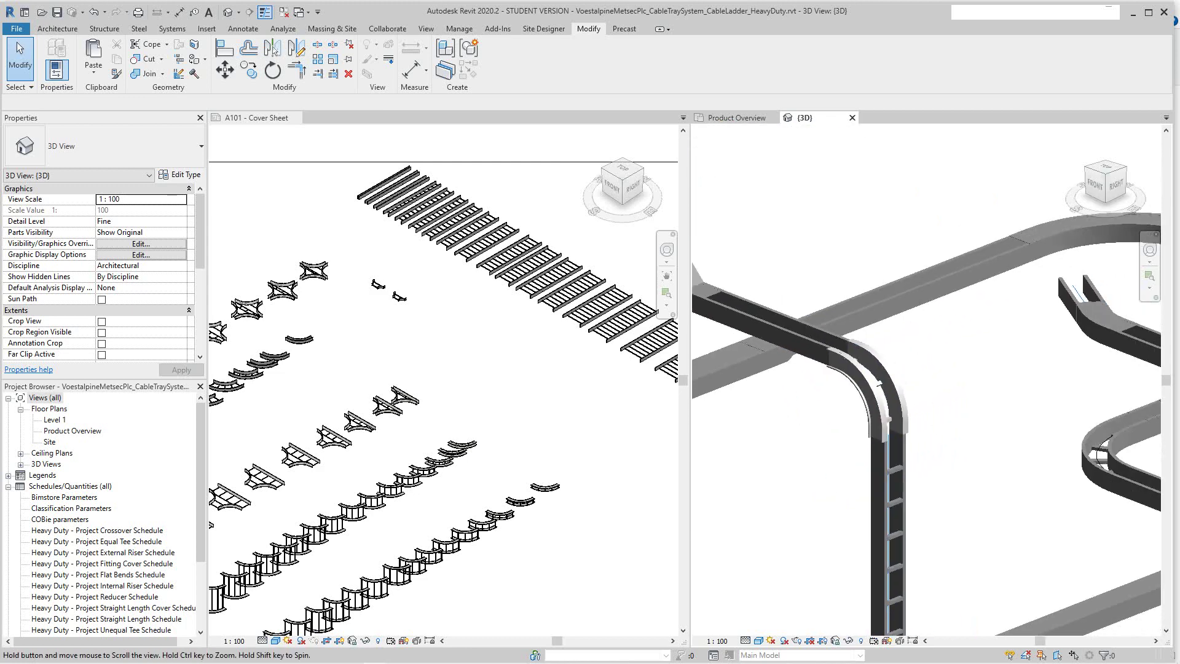
Inspect the crossover at the centre of the System Example and its neighbouring ladder runs
{"action": "scroll", "coordinate": [886, 384], "scroll_direction": "down", "scroll_amount": 10}
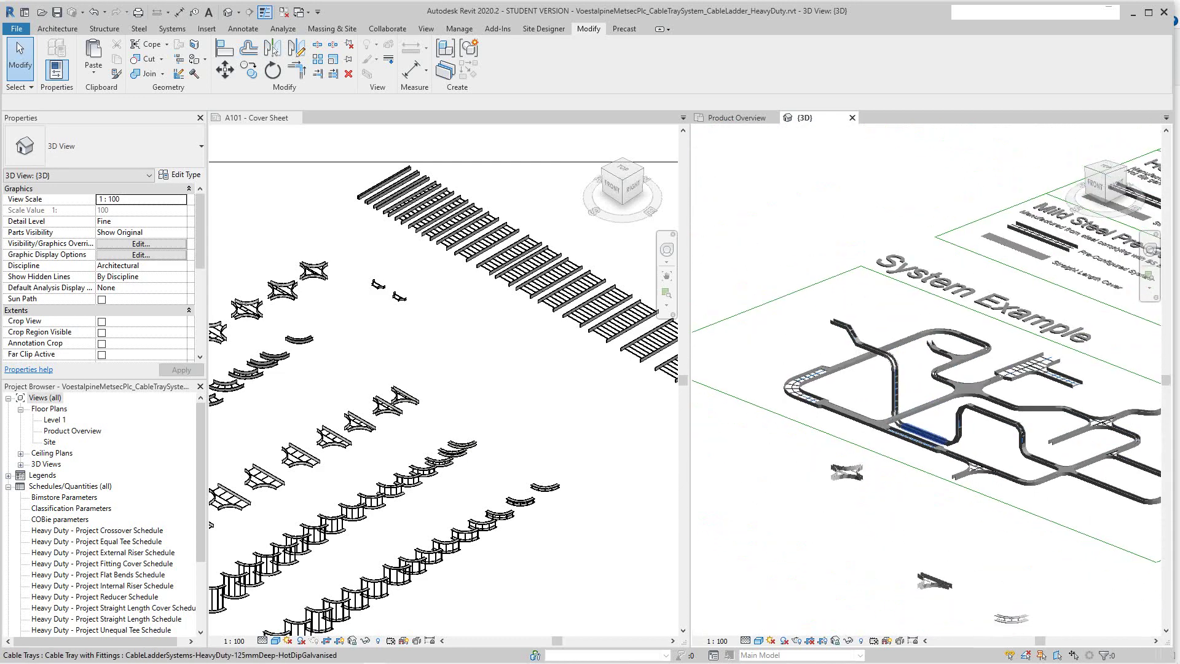
{"action": "scroll", "coordinate": [892, 382], "scroll_direction": "up", "scroll_amount": 5}
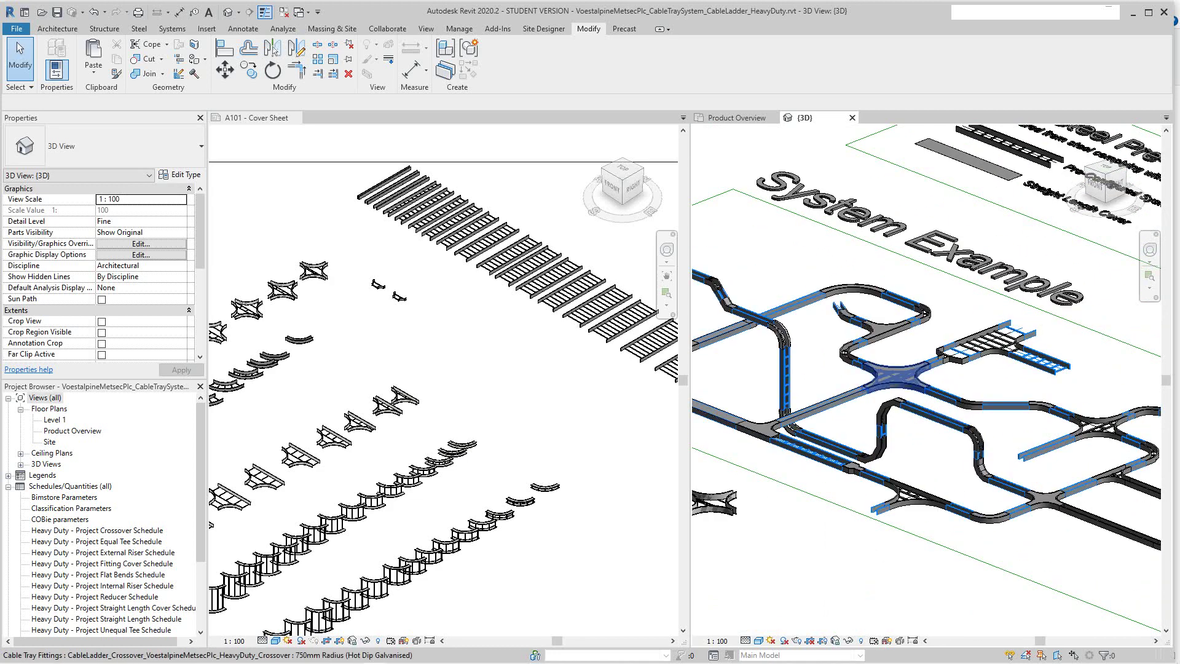
{"action": "left_click", "coordinate": [894, 377]}
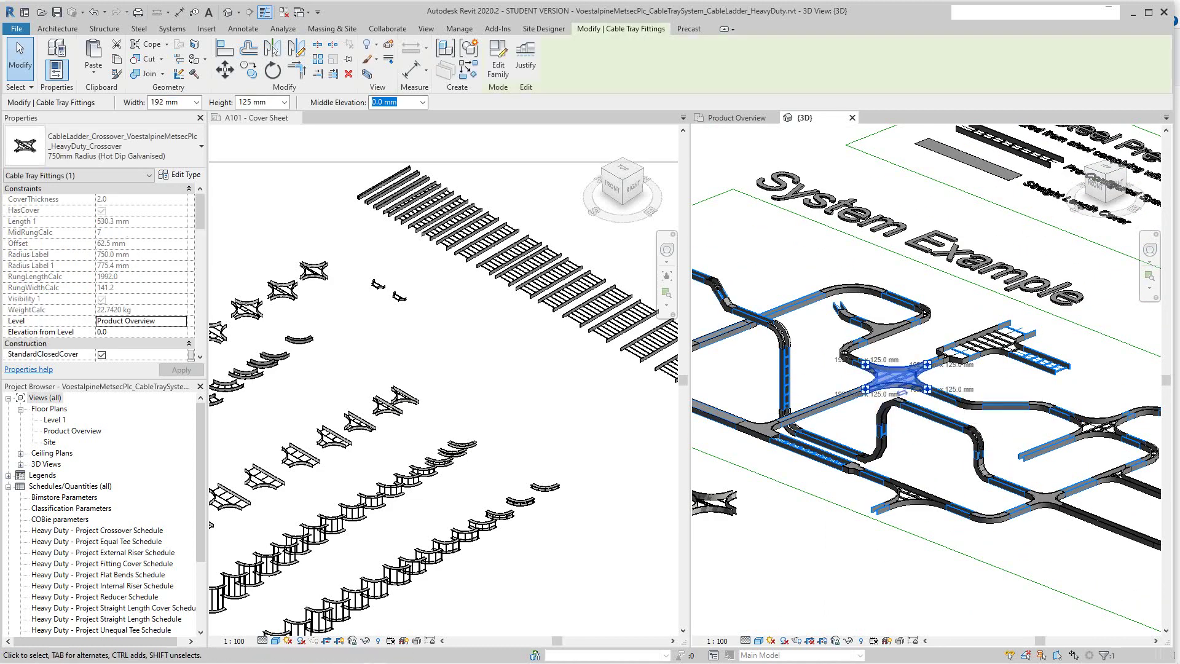
{"action": "middle_click_drag", "start_coordinate": [896, 376], "coordinate": [935, 339]}
{"action": "key", "text": "Escape"}
{"action": "scroll", "coordinate": [936, 393], "scroll_direction": "down", "scroll_amount": 1}
{"action": "middle_click_drag", "start_coordinate": [936, 393], "coordinate": [903, 336]}
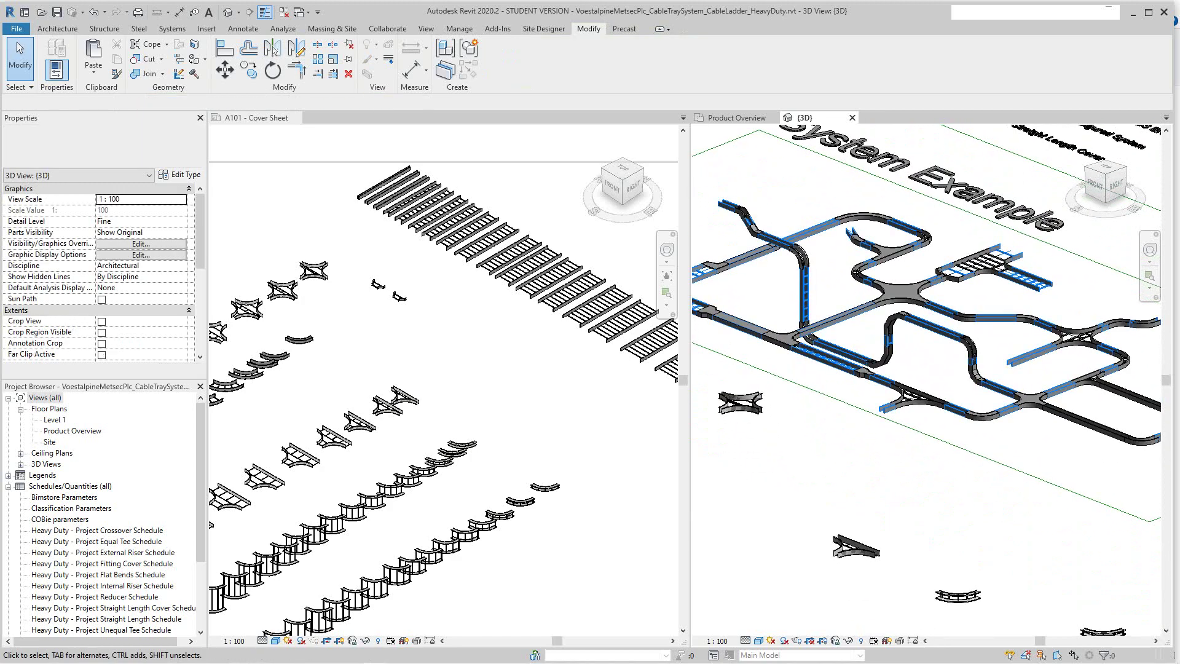
Browse the types available for the equal tee on the outer horizontal run of the System Example
{"action": "scroll", "coordinate": [900, 390], "scroll_direction": "up", "scroll_amount": 5}
{"action": "left_click", "coordinate": [903, 384]}
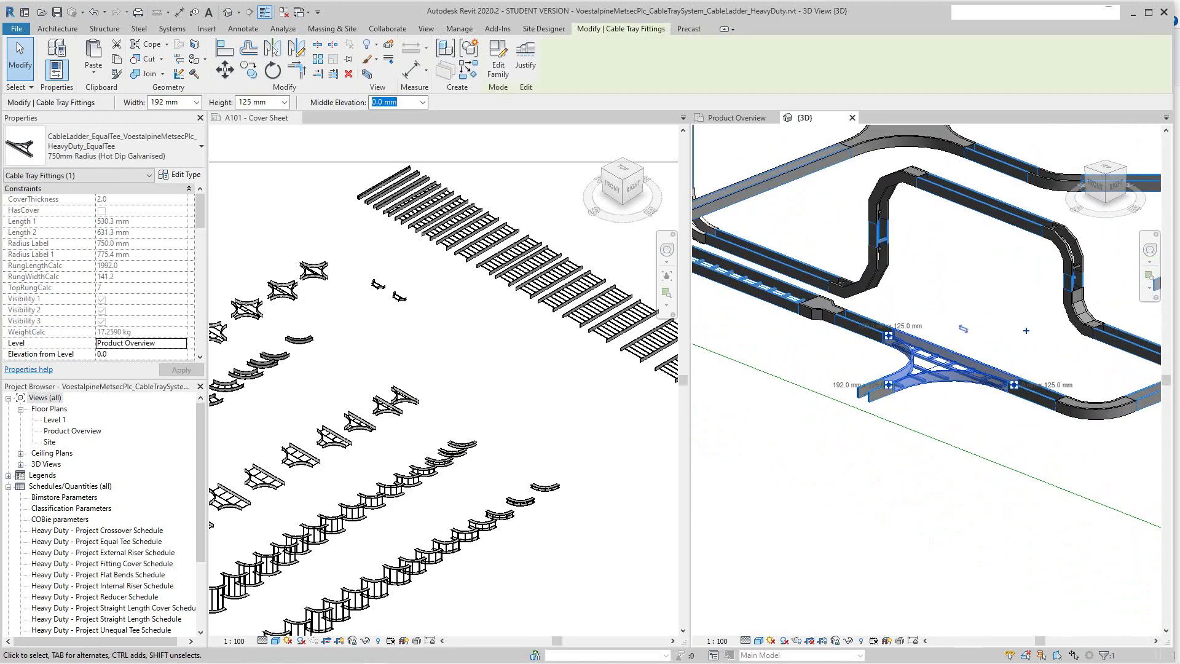
{"action": "left_click", "coordinate": [111, 146]}
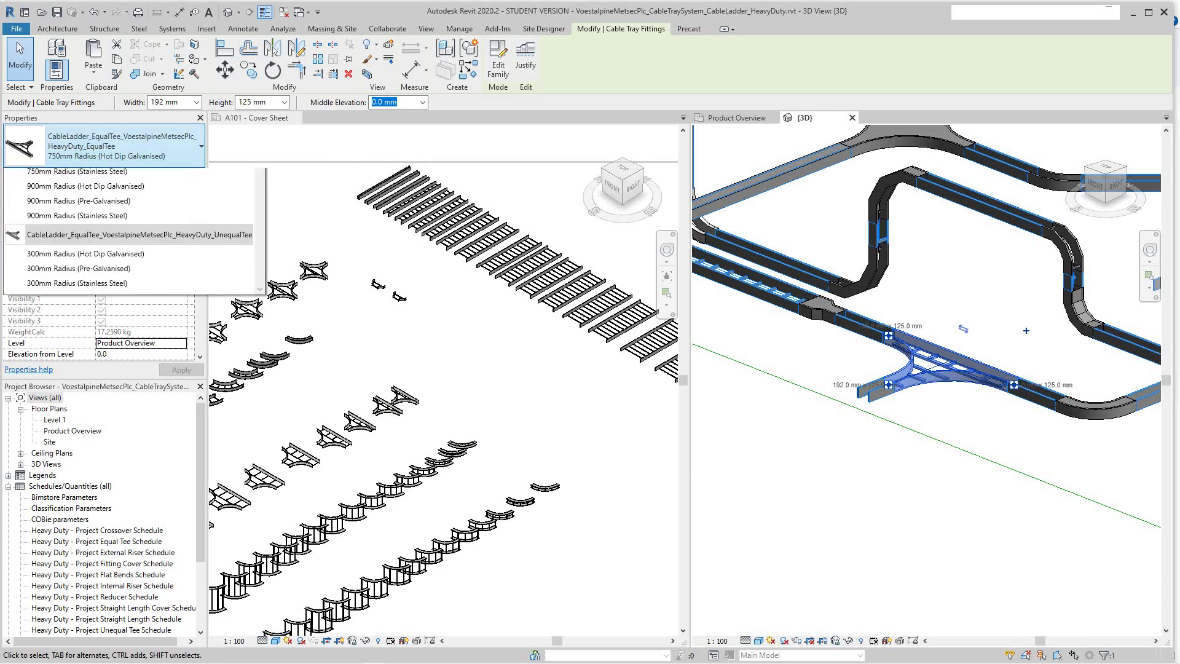
{"action": "scroll", "coordinate": [129, 332], "scroll_direction": "down", "scroll_amount": 3}
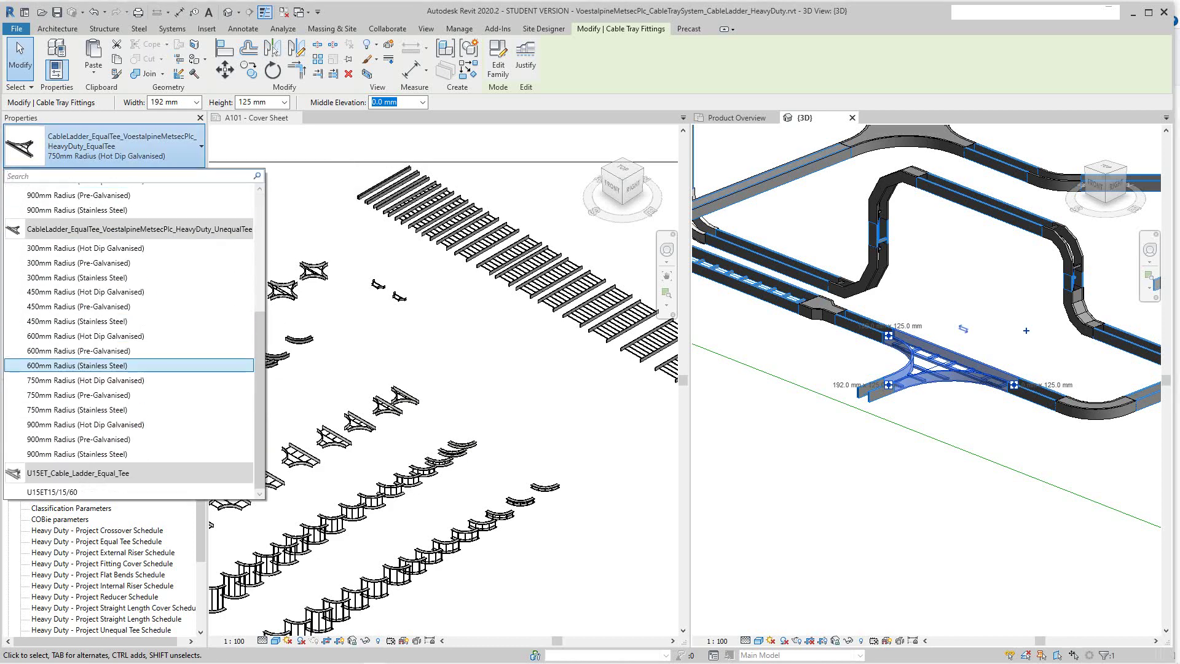
{"action": "scroll", "coordinate": [129, 446], "scroll_direction": "up", "scroll_amount": 3}
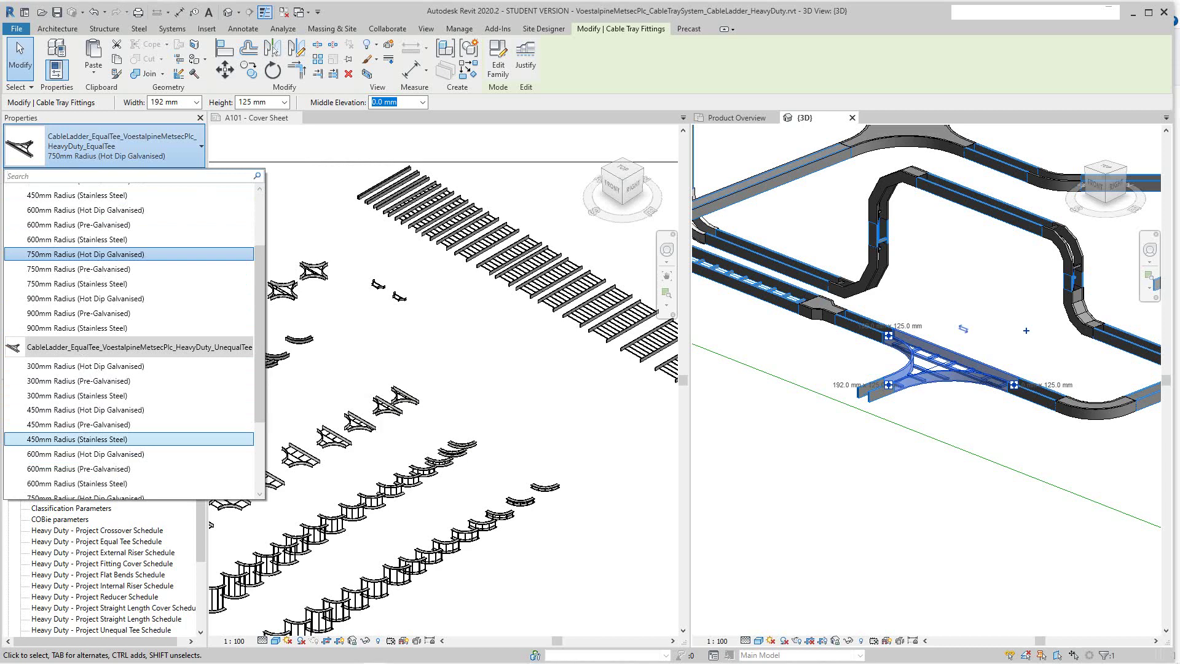
{"action": "scroll", "coordinate": [129, 439], "scroll_direction": "up", "scroll_amount": 2}
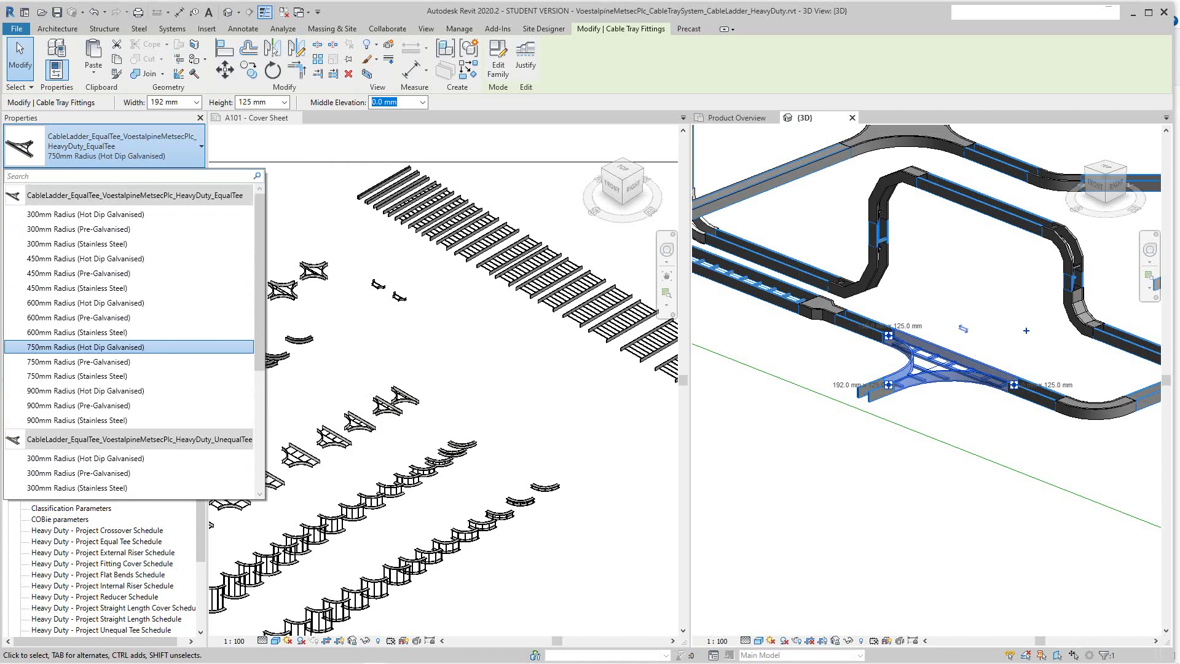
{"action": "scroll", "coordinate": [129, 338], "scroll_direction": "down", "scroll_amount": 1}
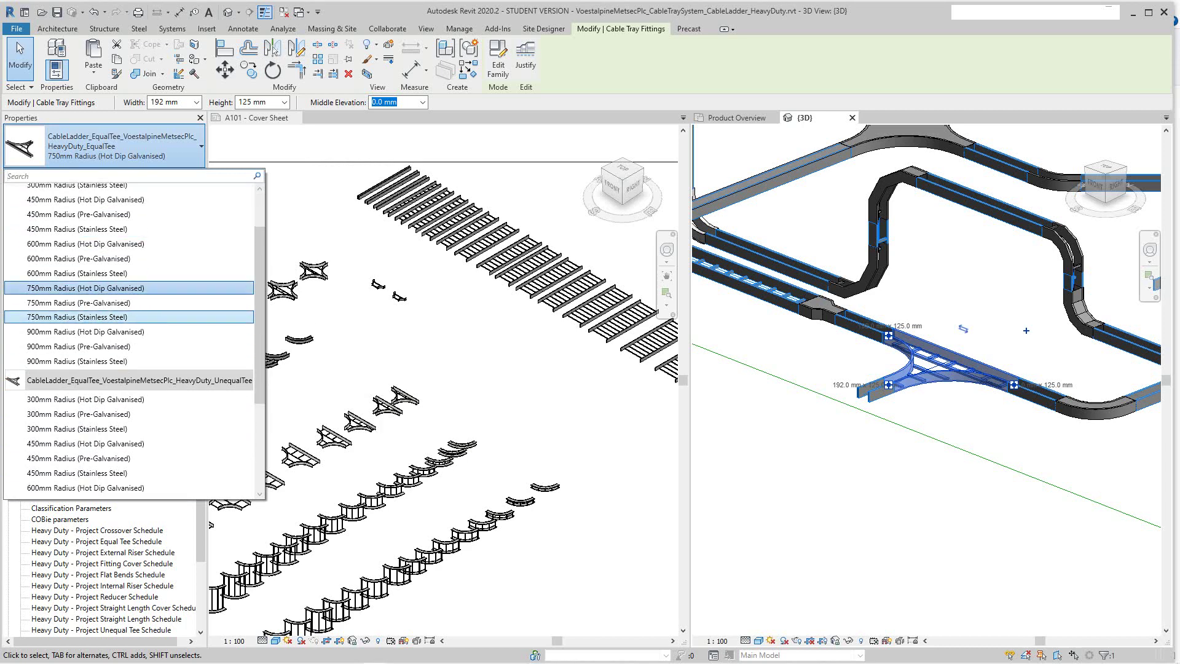
{"action": "scroll", "coordinate": [827, 391], "scroll_direction": "down", "scroll_amount": 4}
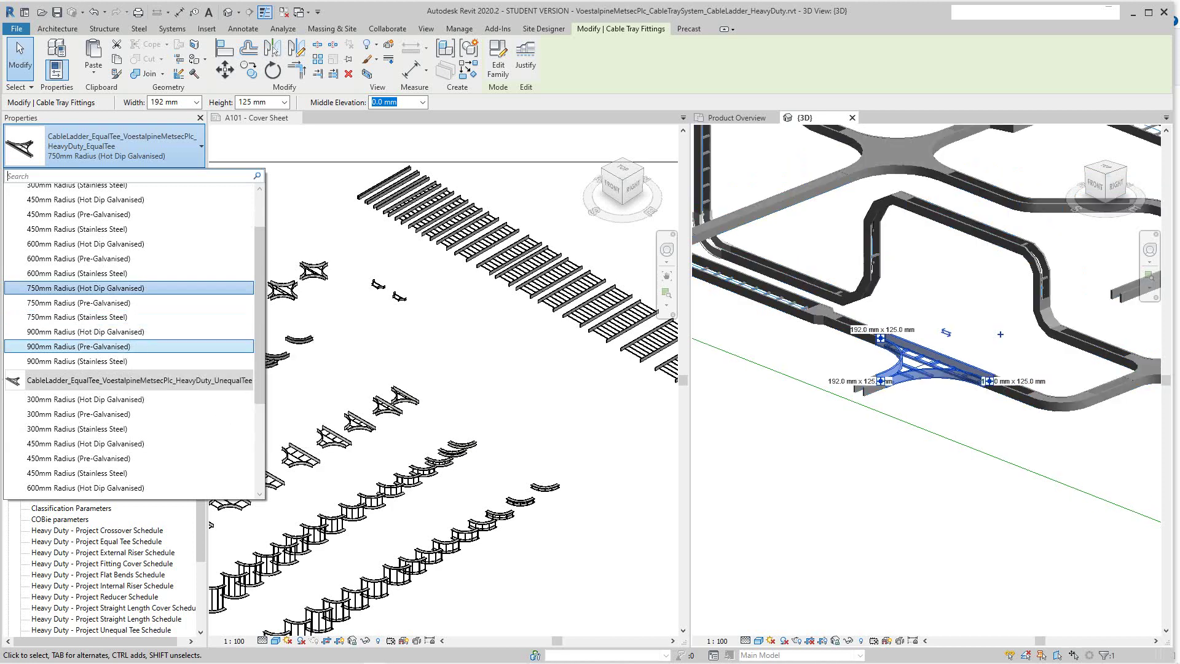
{"action": "key", "text": "Escape"}
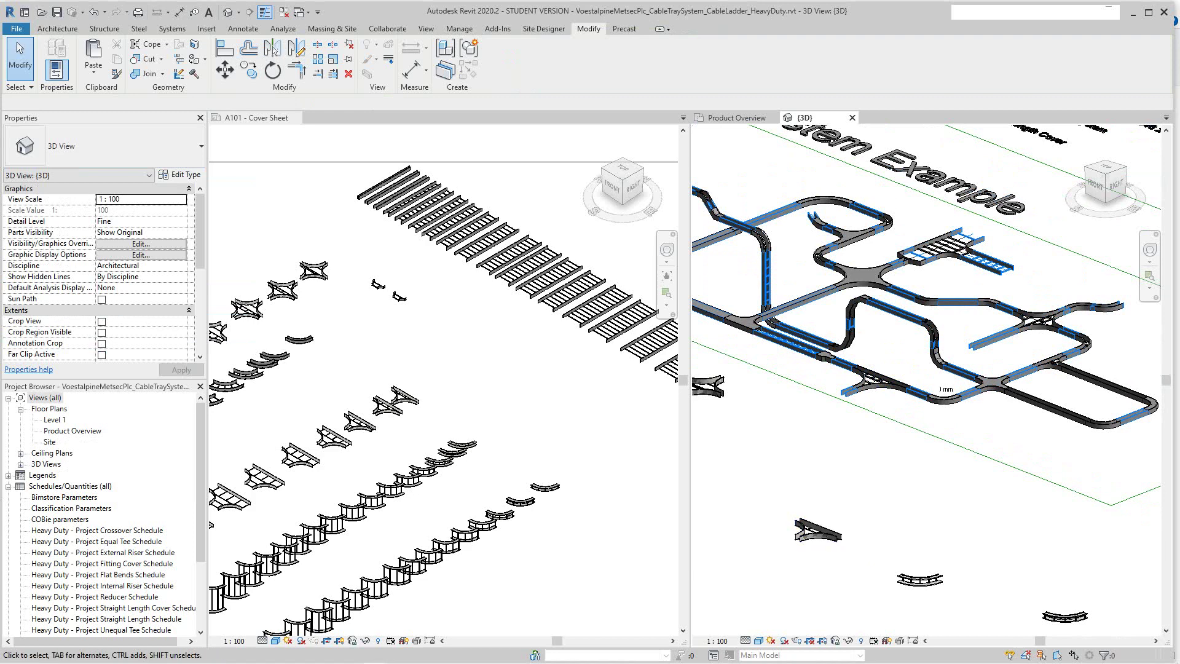
Change the equal tee on the outer horizontal run to the U15ET_Cable_Ladder_Equal_Tee type U15ET15/15/60 and inspect its joints
{"action": "left_click", "coordinate": [886, 368]}
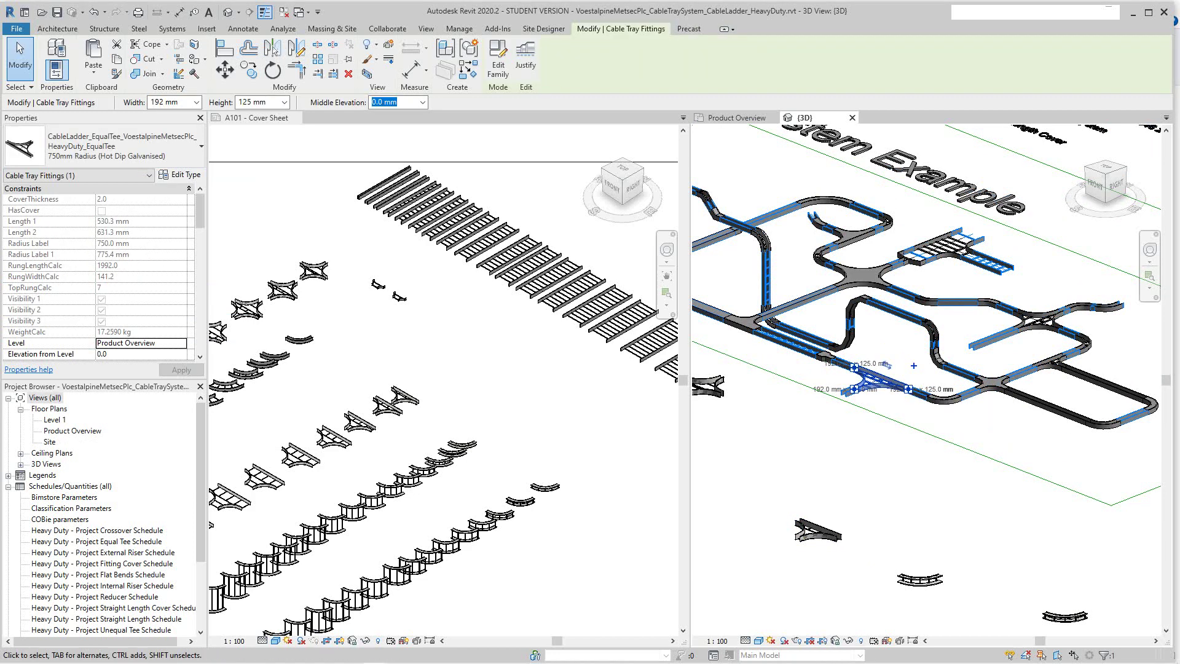
{"action": "left_click", "coordinate": [123, 146]}
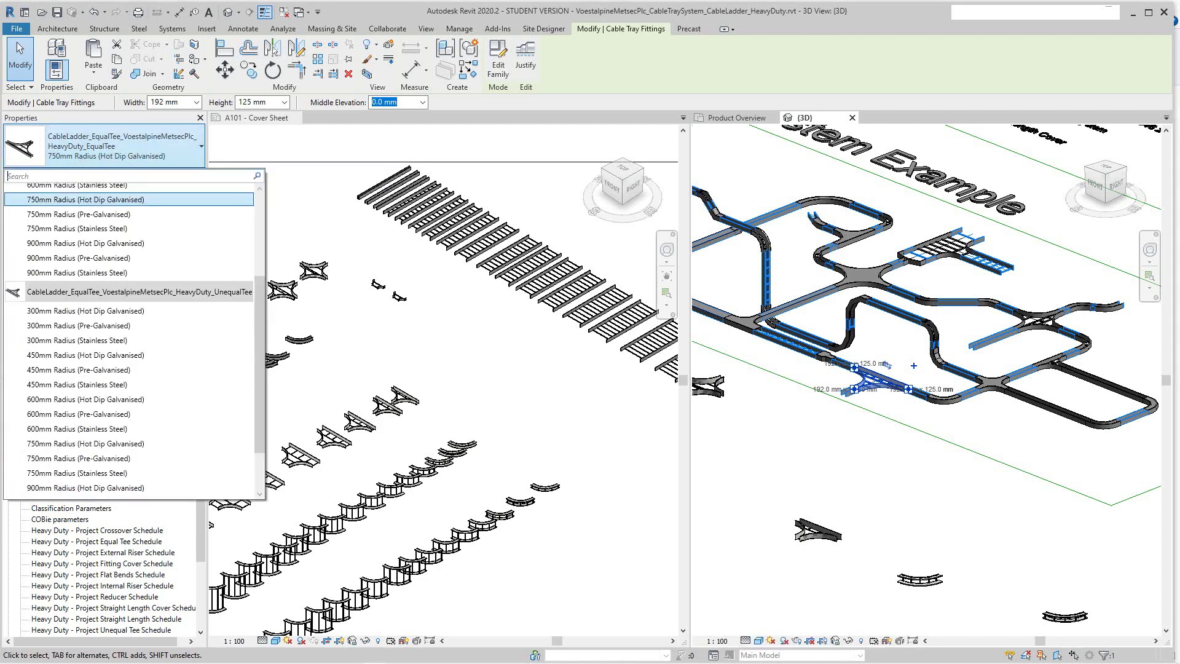
{"action": "scroll", "coordinate": [129, 259], "scroll_direction": "down", "scroll_amount": 2}
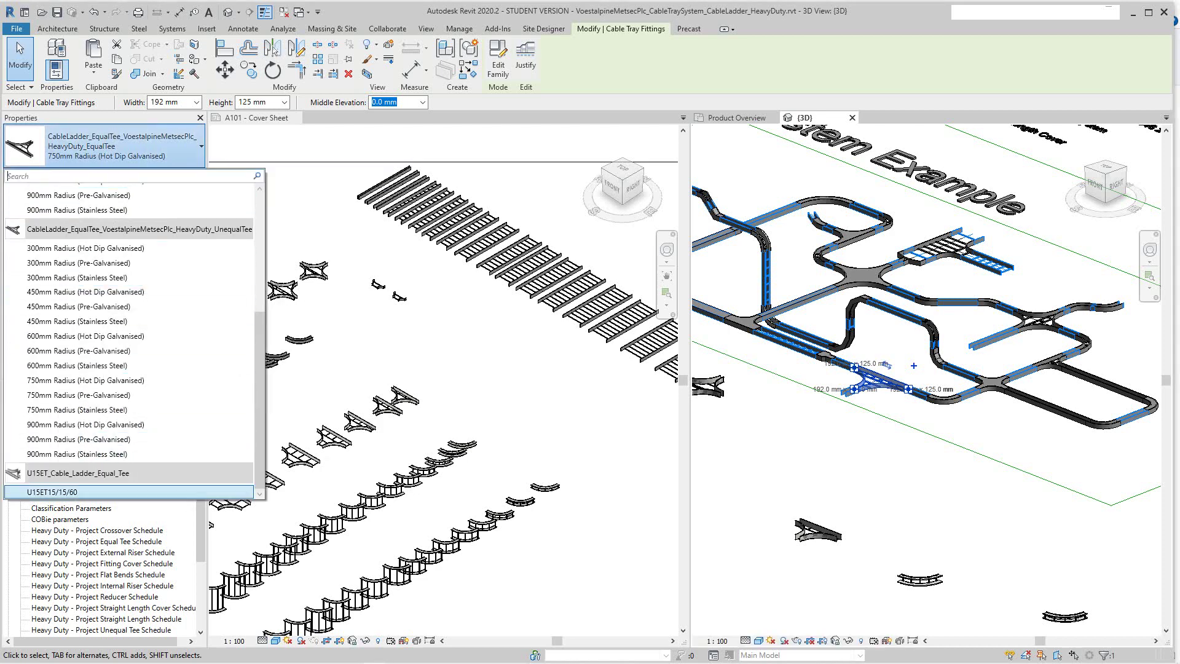
{"action": "key", "text": "Return"}
{"action": "key", "text": "Escape"}
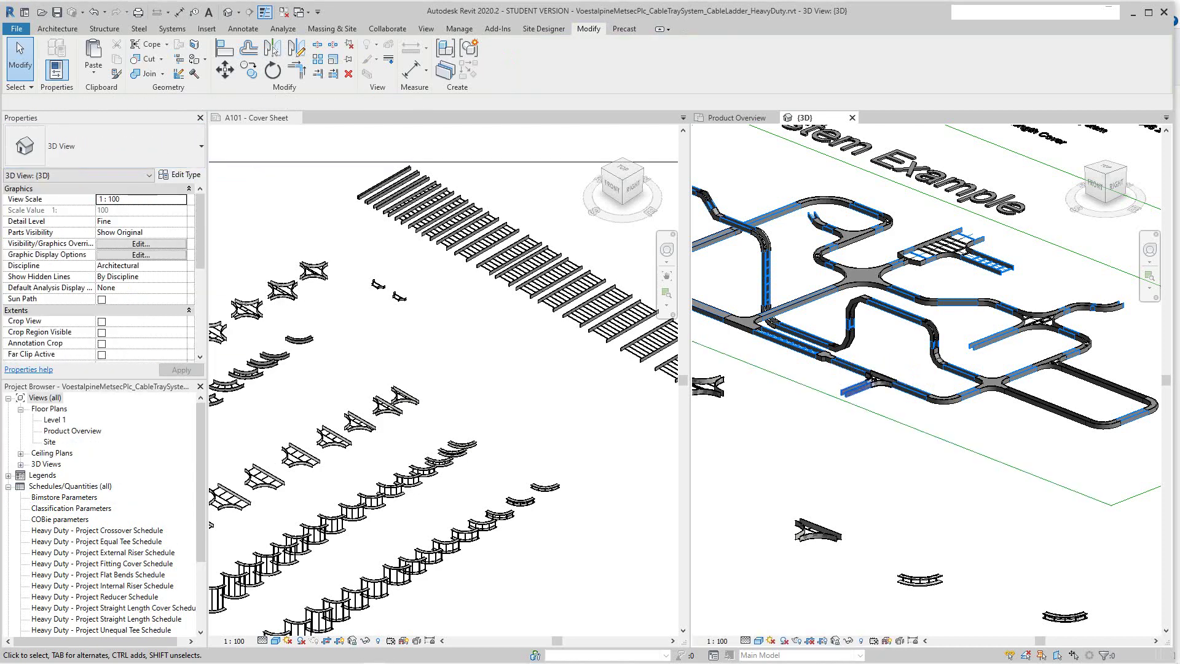
{"action": "scroll", "coordinate": [885, 348], "scroll_direction": "up", "scroll_amount": 3}
{"action": "scroll", "coordinate": [860, 430], "scroll_direction": "up", "scroll_amount": 6}
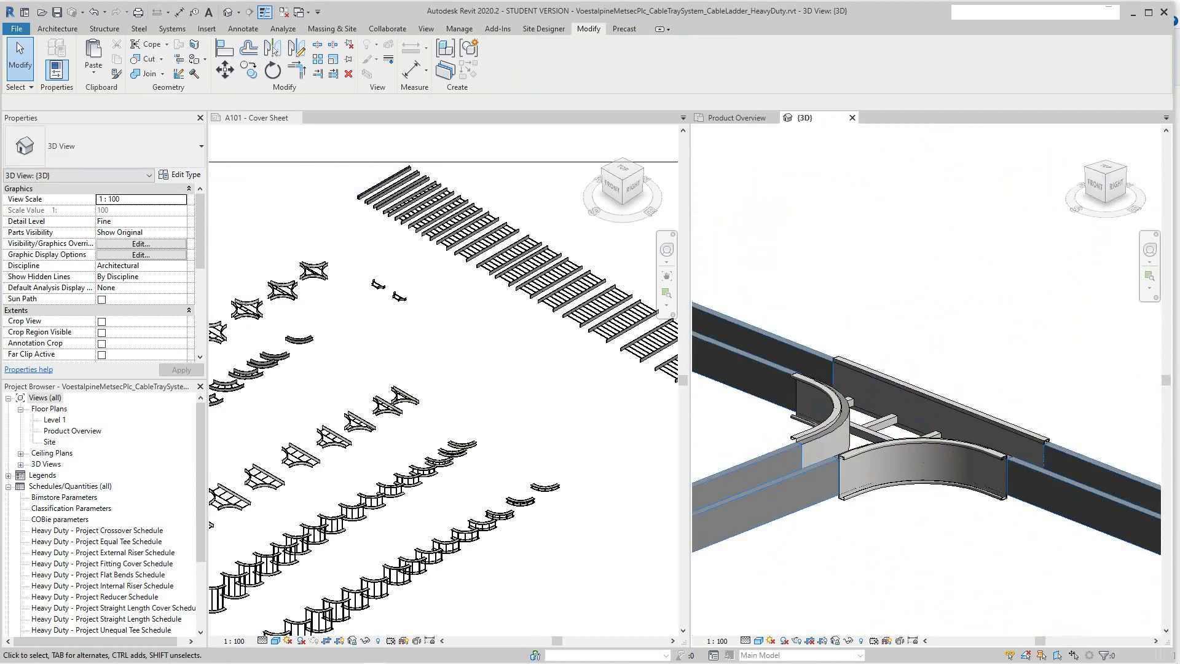
Examine the stepped riser section and the surrounding fittings of the System Example
{"action": "scroll", "coordinate": [904, 369], "scroll_direction": "down", "scroll_amount": 5}
{"action": "scroll", "coordinate": [959, 289], "scroll_direction": "up", "scroll_amount": 4}
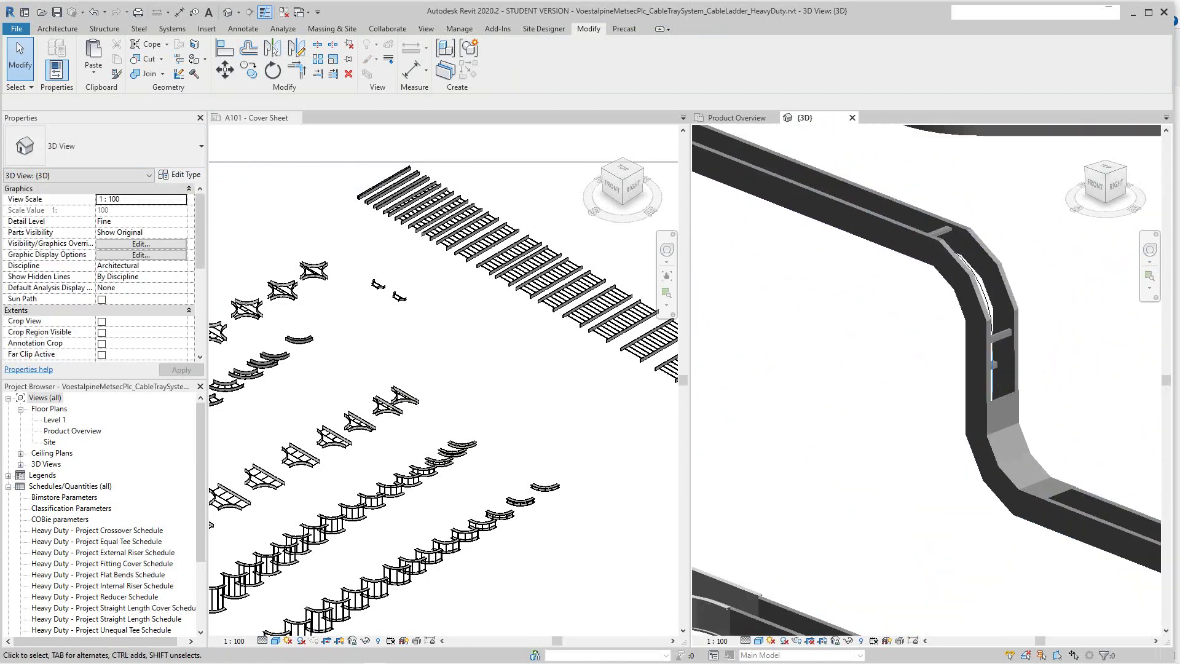
{"action": "scroll", "coordinate": [762, 445], "scroll_direction": "down", "scroll_amount": 6}
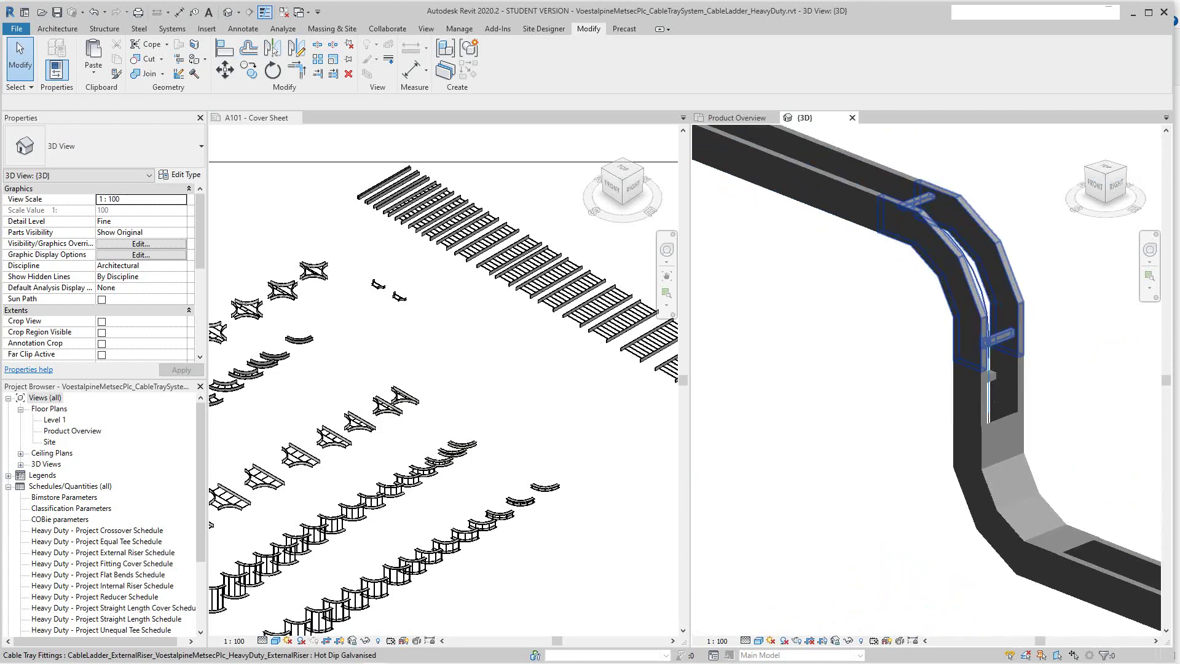
{"action": "scroll", "coordinate": [959, 418], "scroll_direction": "down", "scroll_amount": 8}
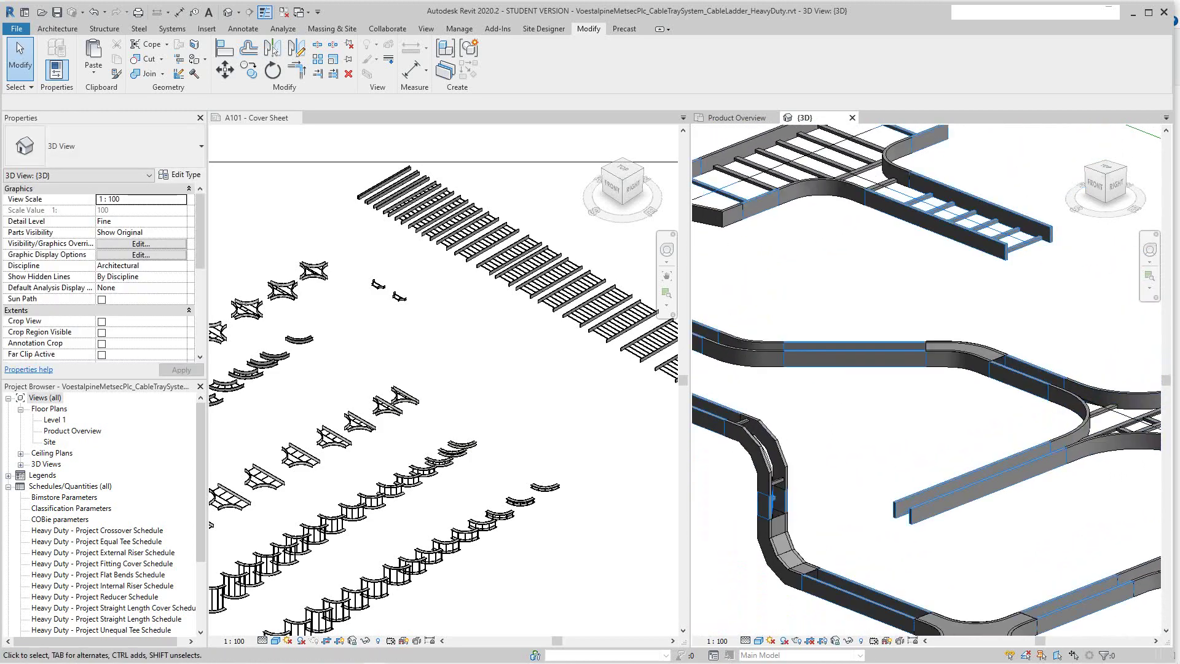
{"action": "scroll", "coordinate": [1014, 295], "scroll_direction": "up", "scroll_amount": 6}
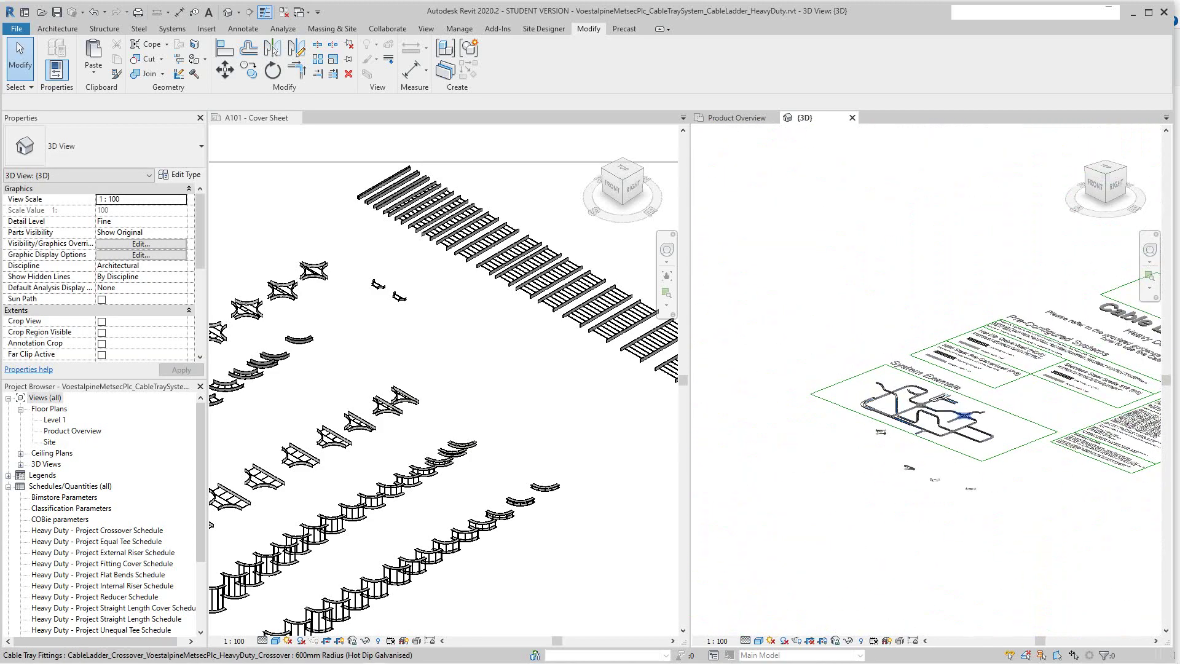
{"action": "scroll", "coordinate": [922, 400], "scroll_direction": "down", "scroll_amount": 4}
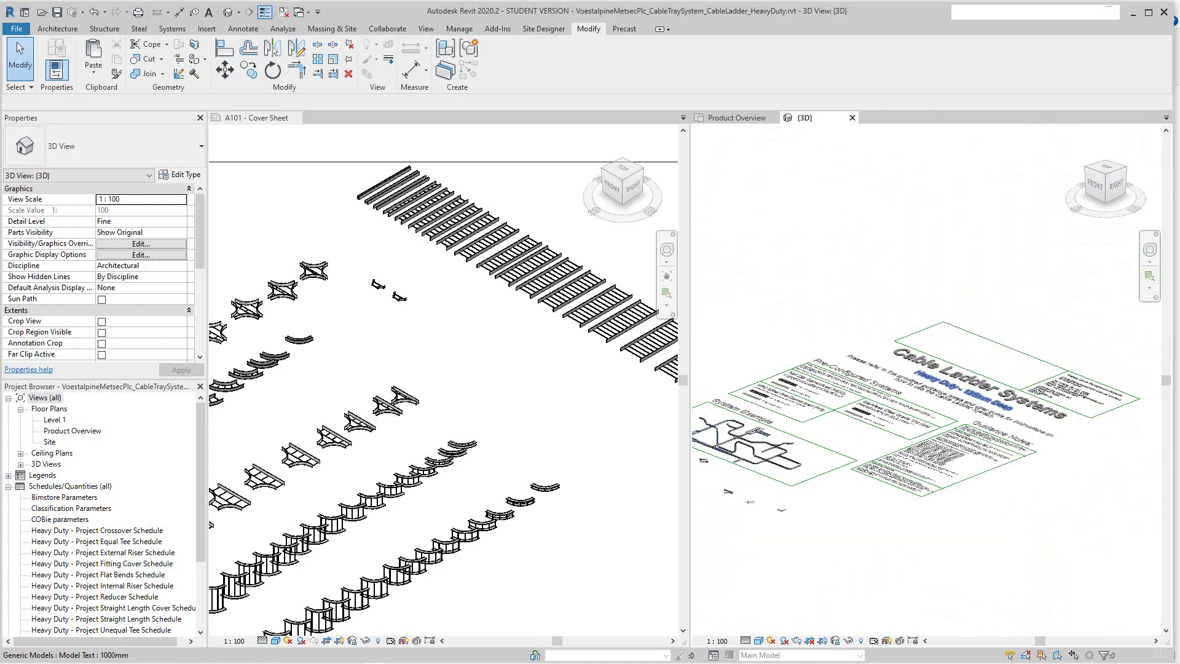
{"action": "scroll", "coordinate": [923, 400], "scroll_direction": "up", "scroll_amount": 6}
{"action": "scroll", "coordinate": [922, 399], "scroll_direction": "up", "scroll_amount": 6}
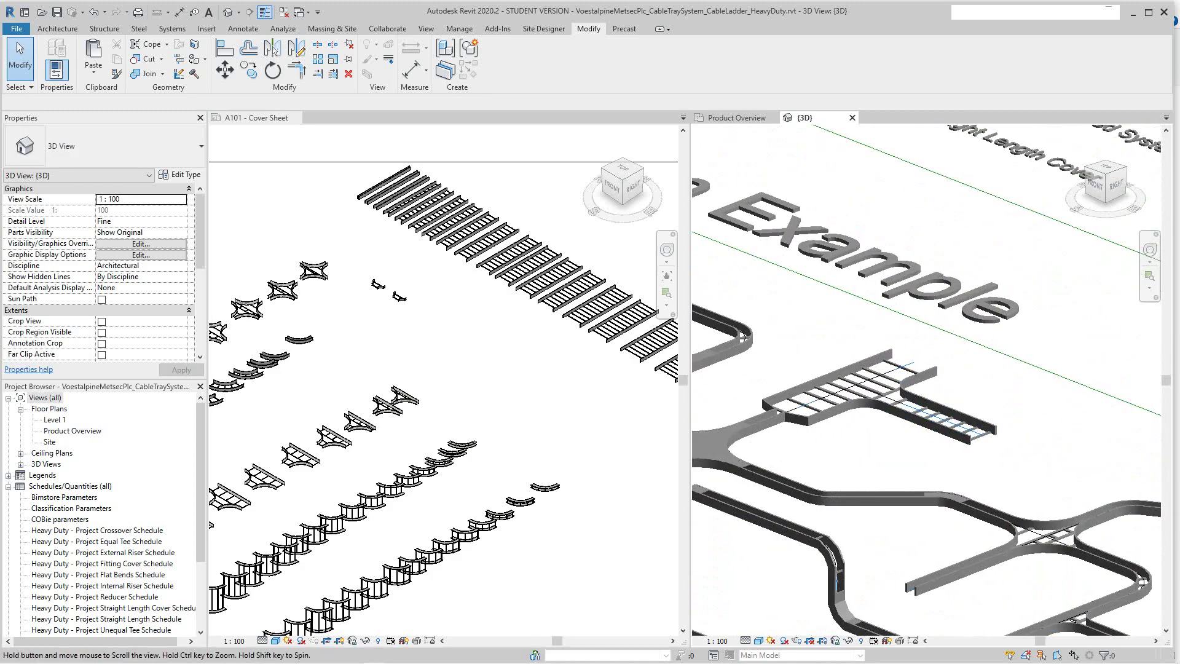
{"action": "scroll", "coordinate": [867, 400], "scroll_direction": "up", "scroll_amount": 6}
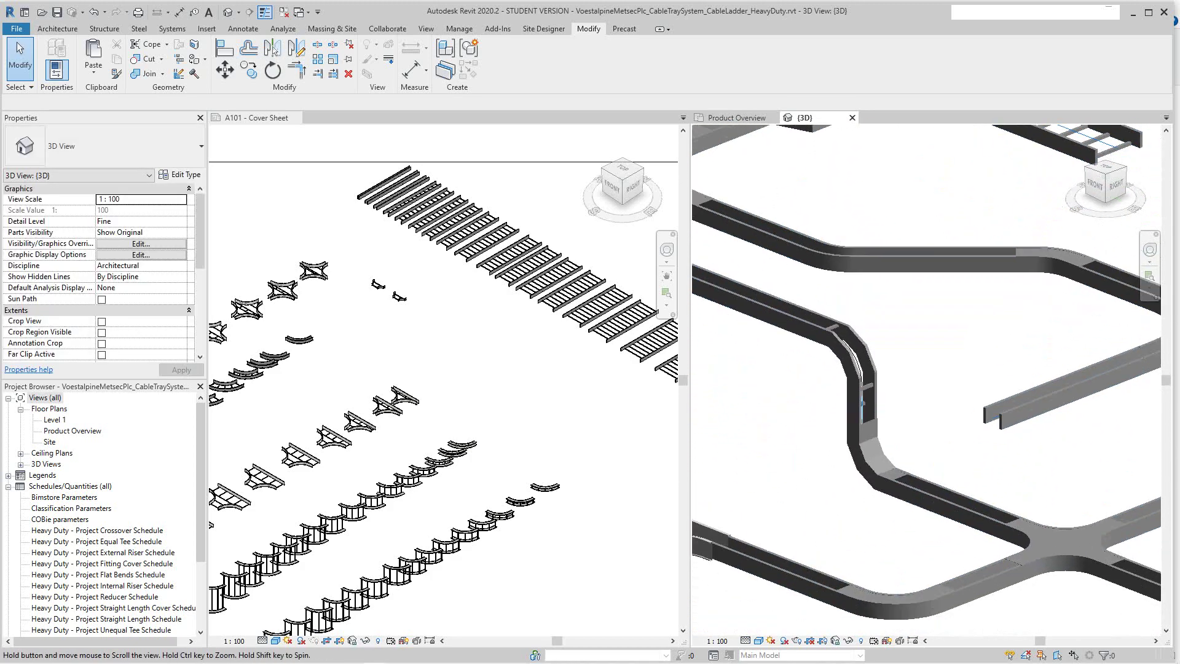
Change the Metsec external riser on the stepped section beside the crossover to the U15OR_Cable_Ladder_Outside_Riser type U15OR15/90/60
{"action": "left_click", "coordinate": [867, 393]}
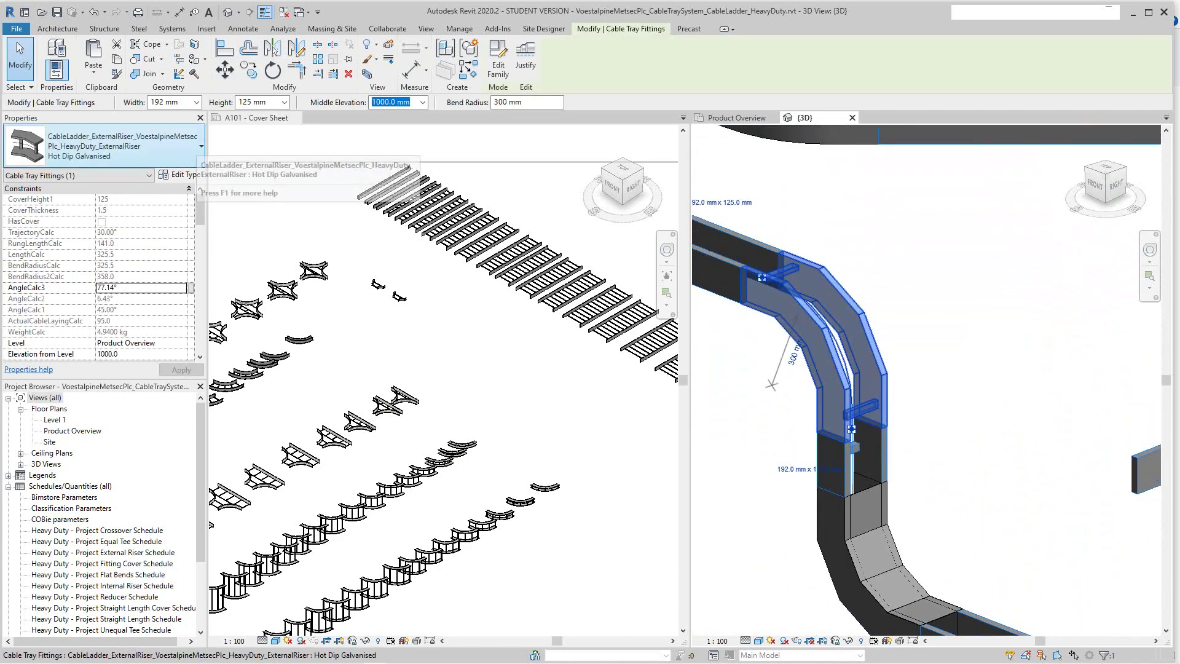
{"action": "left_click", "coordinate": [104, 146]}
{"action": "key", "text": "Down"}
{"action": "key", "text": "Down"}
{"action": "key", "text": "Down"}
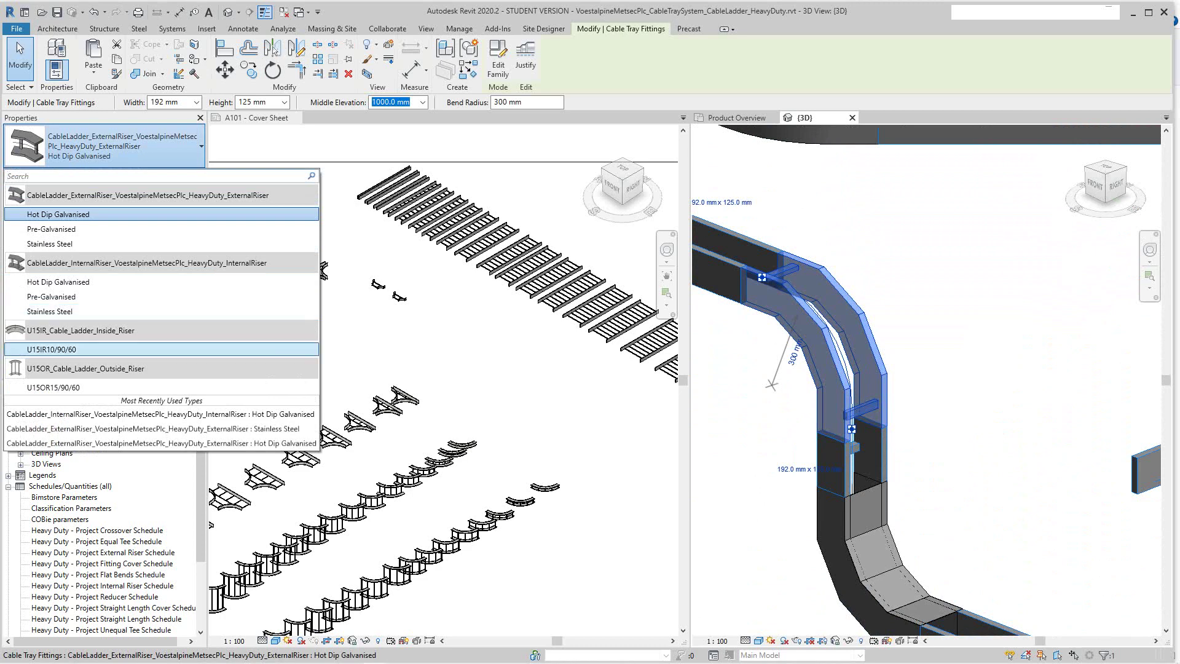
{"action": "key", "text": "Escape"}
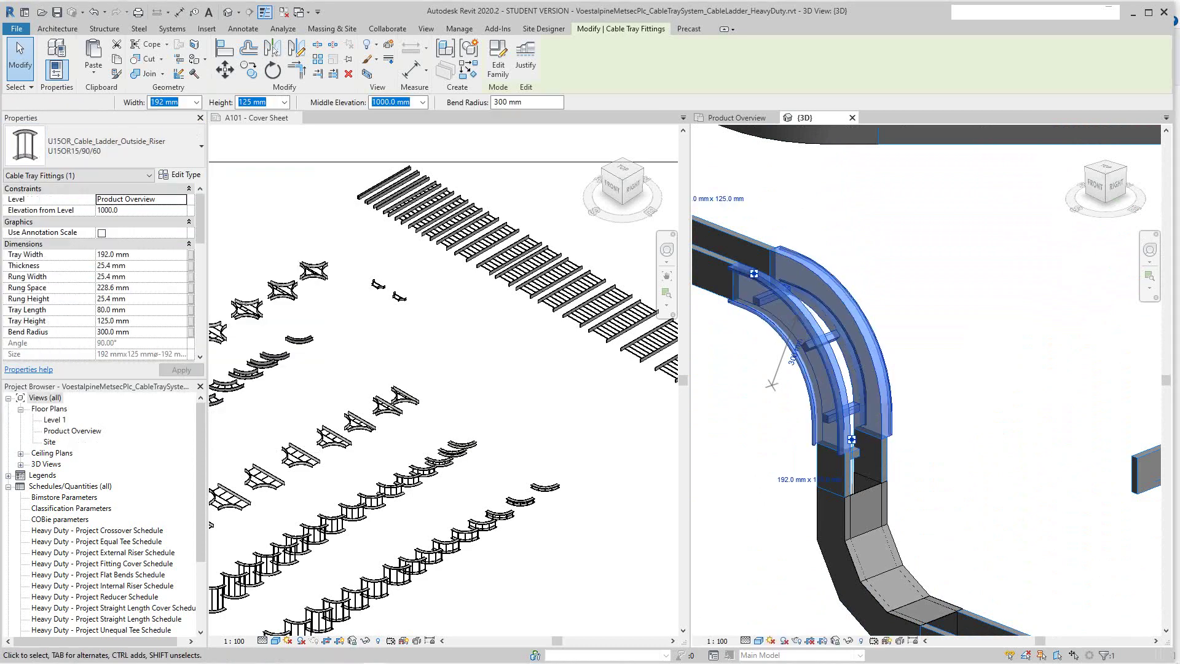
{"action": "key", "text": "Escape"}
Inspect how the Unistrut outside riser on the stepped section meets the adjoining Metsec ladder
{"action": "scroll", "coordinate": [853, 370], "scroll_direction": "down", "scroll_amount": 1}
{"action": "middle_click_drag", "start_coordinate": [854, 370], "coordinate": [864, 305]}
{"action": "scroll", "coordinate": [864, 304], "scroll_direction": "up", "scroll_amount": 3}
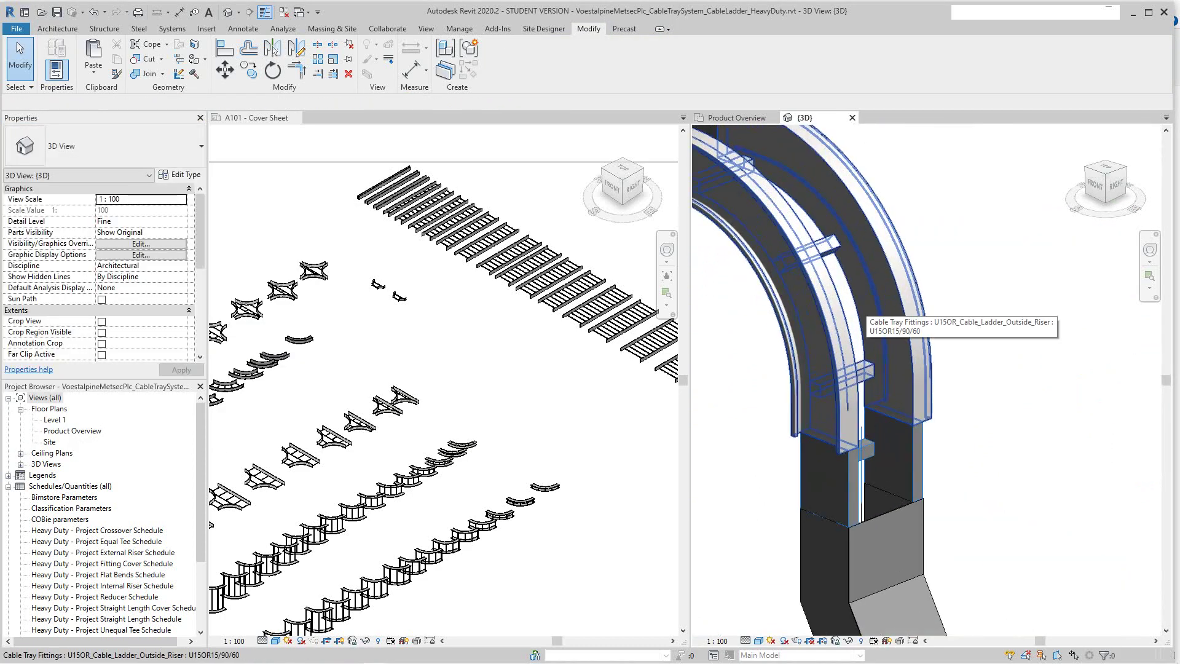
{"action": "scroll", "coordinate": [863, 314], "scroll_direction": "down", "scroll_amount": 5}
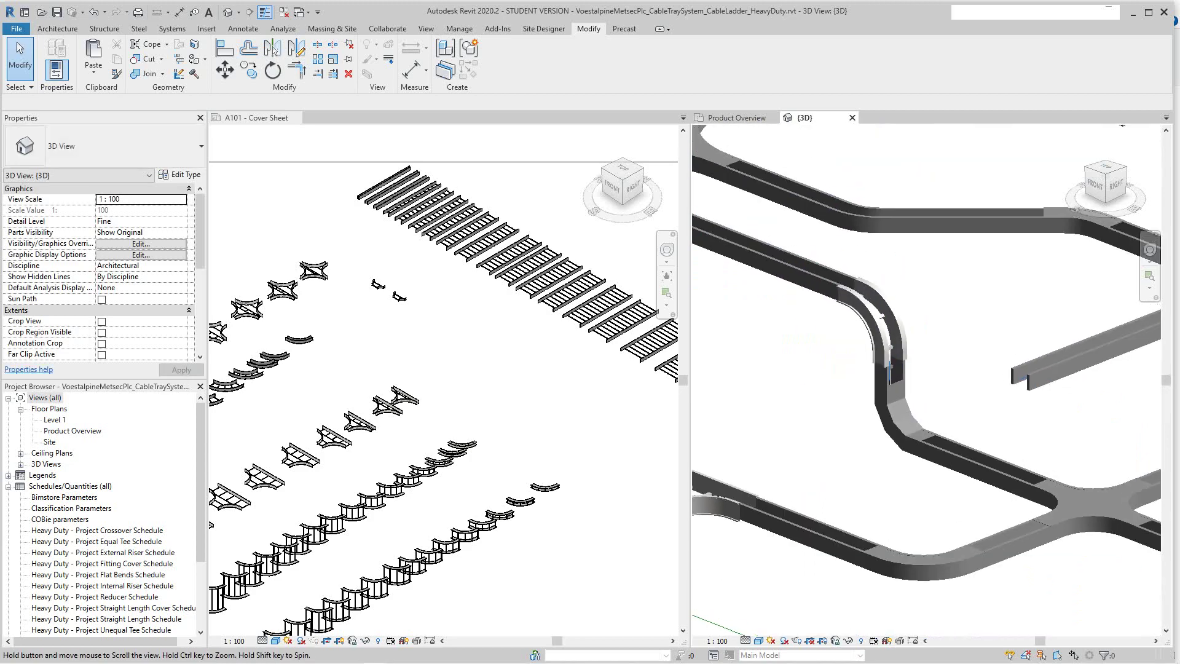
{"action": "scroll", "coordinate": [863, 315], "scroll_direction": "down", "scroll_amount": 5}
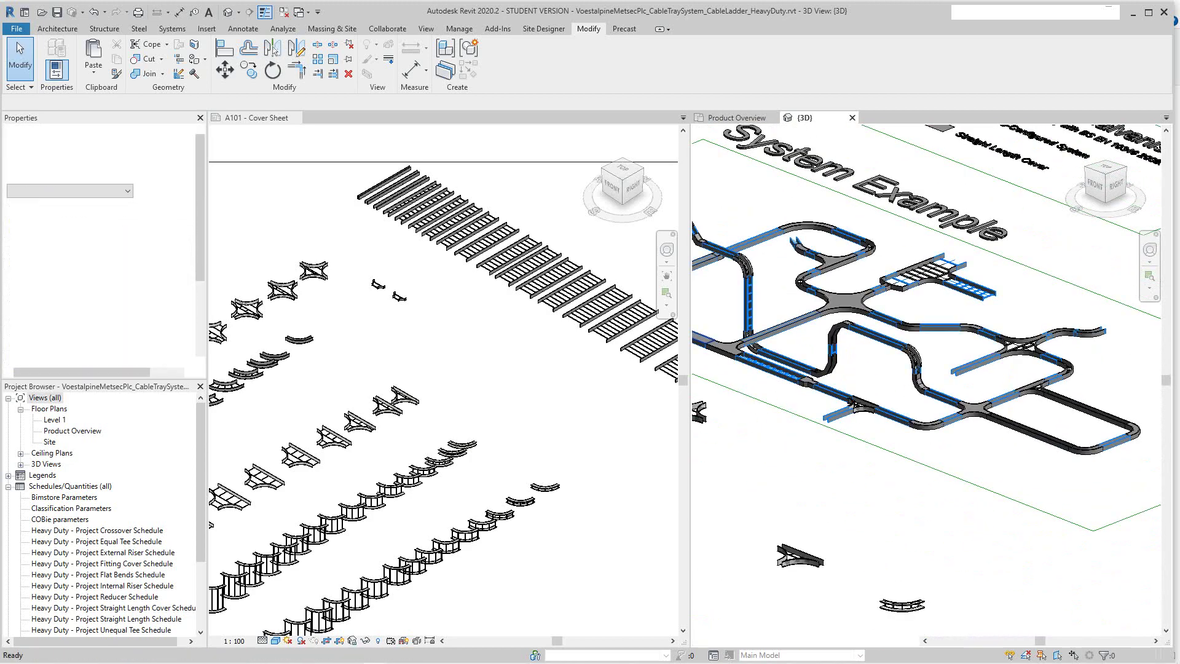
Check the cable tray sizes in the electrical settings of the 600unistrut UK Template12 project
{"action": "scroll", "coordinate": [472, 348], "scroll_direction": "down", "scroll_amount": 5}
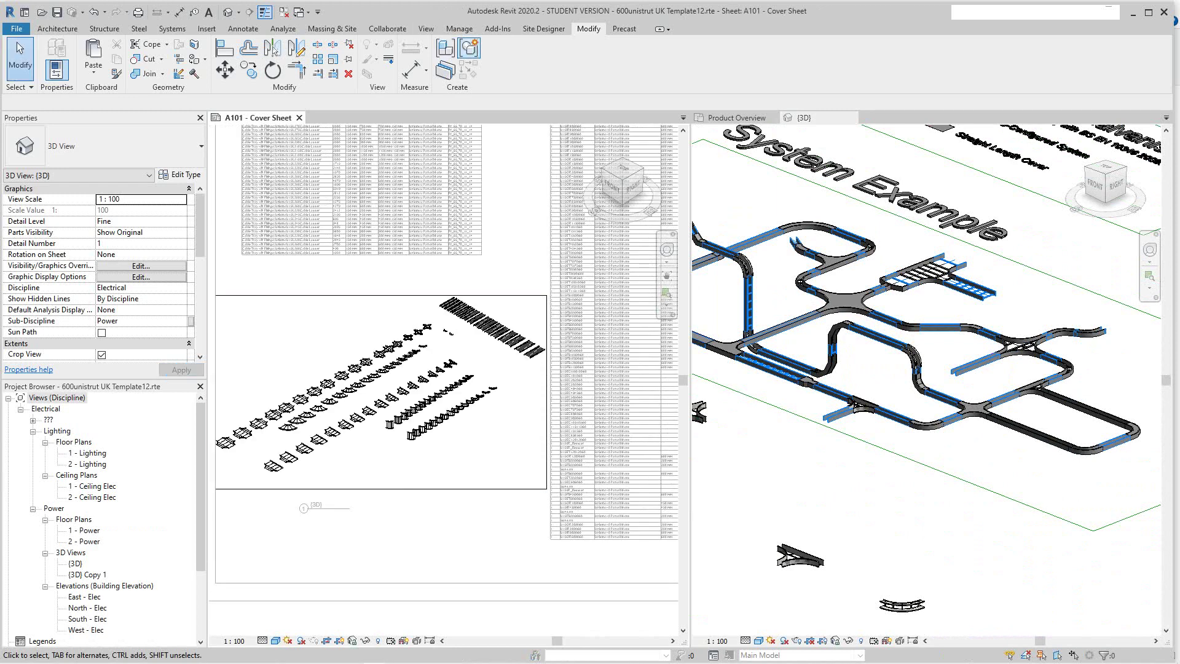
{"action": "left_click", "coordinate": [459, 29]}
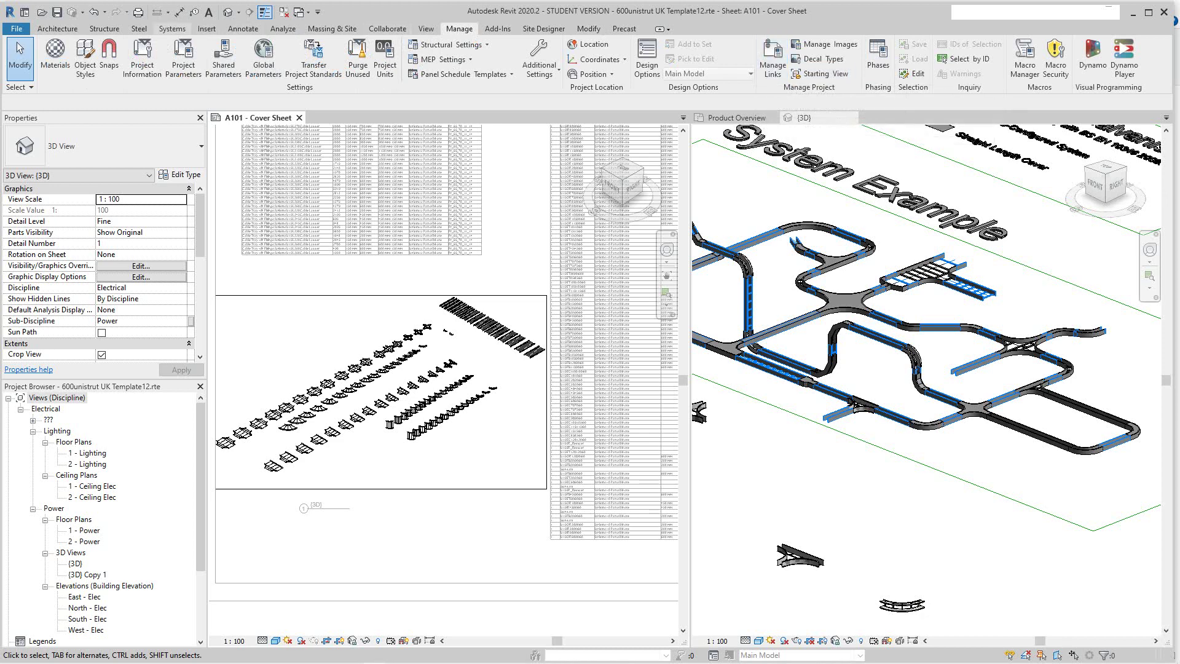
{"action": "left_click", "coordinate": [172, 29]}
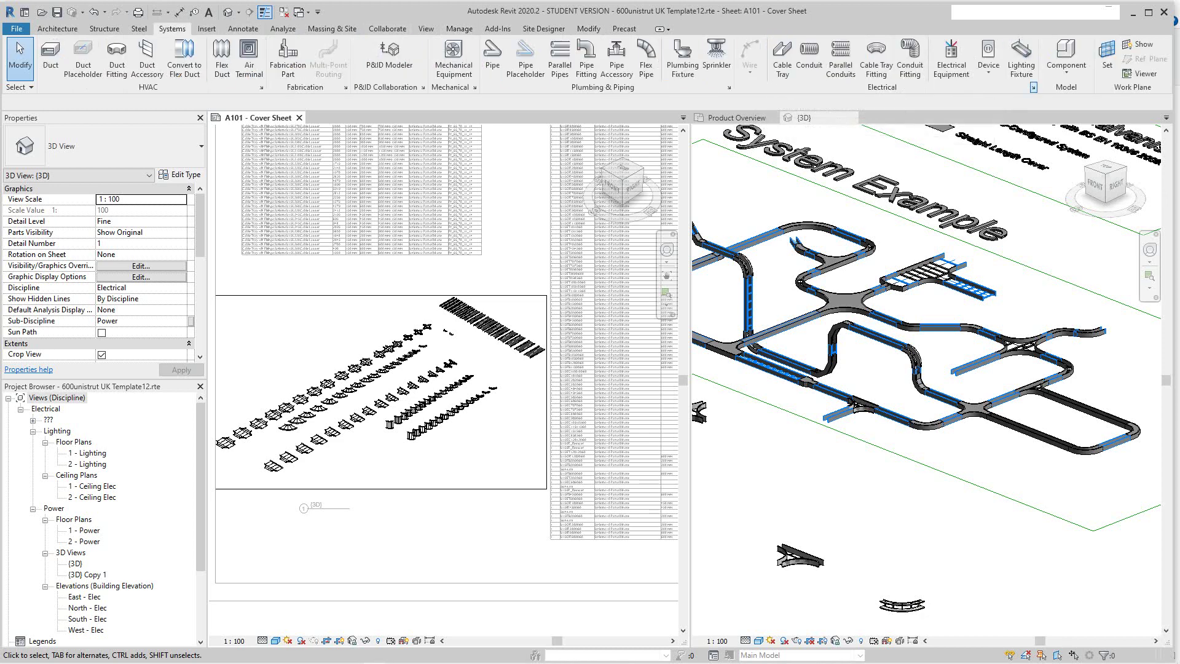
{"action": "left_click", "coordinate": [1033, 87]}
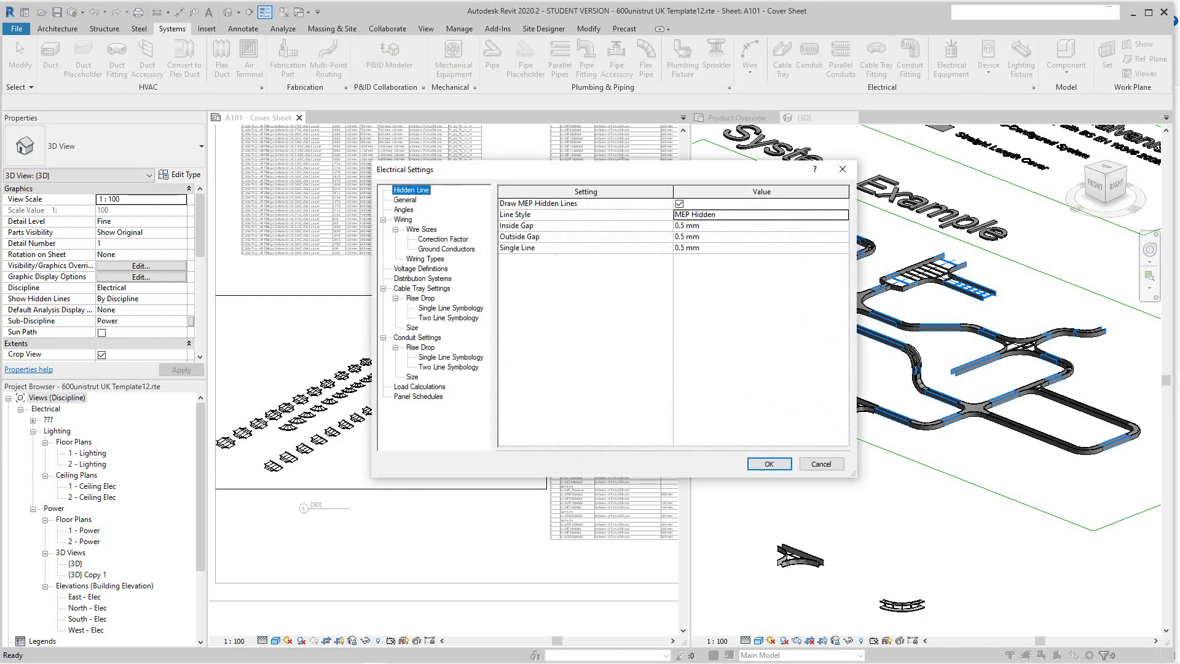
{"action": "left_click", "coordinate": [412, 327]}
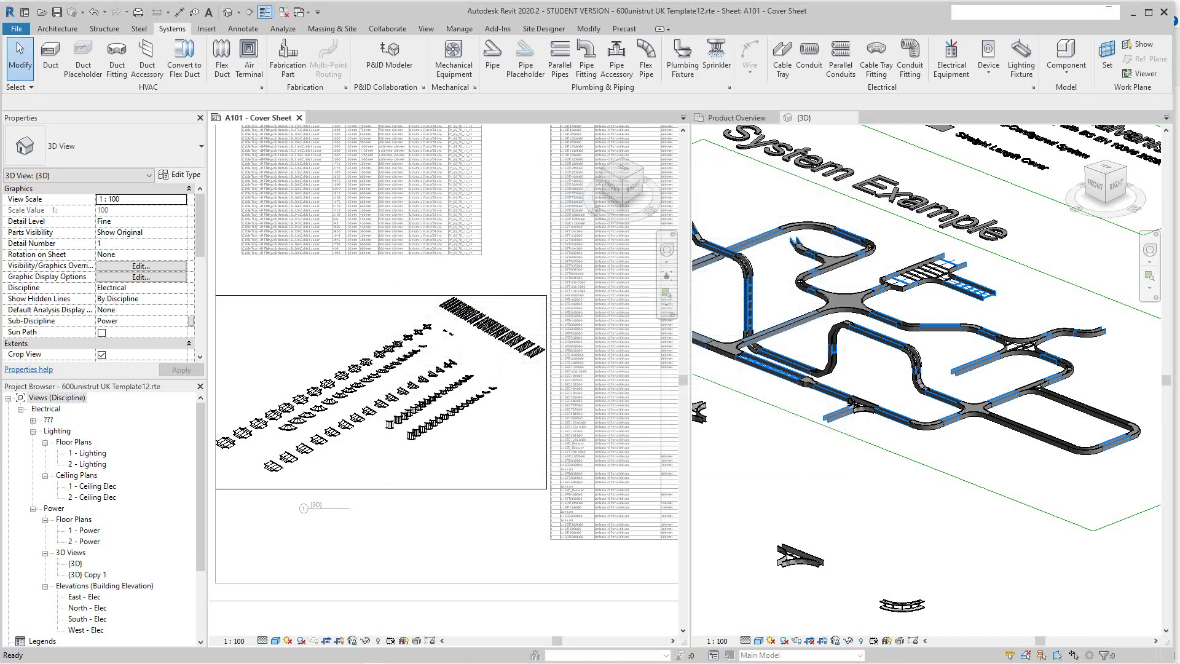
Inspect the swapped Unistrut outside riser and the Metsec internal riser below it on the System Example's stepped section
{"action": "scroll", "coordinate": [925, 369], "scroll_direction": "up", "scroll_amount": 5}
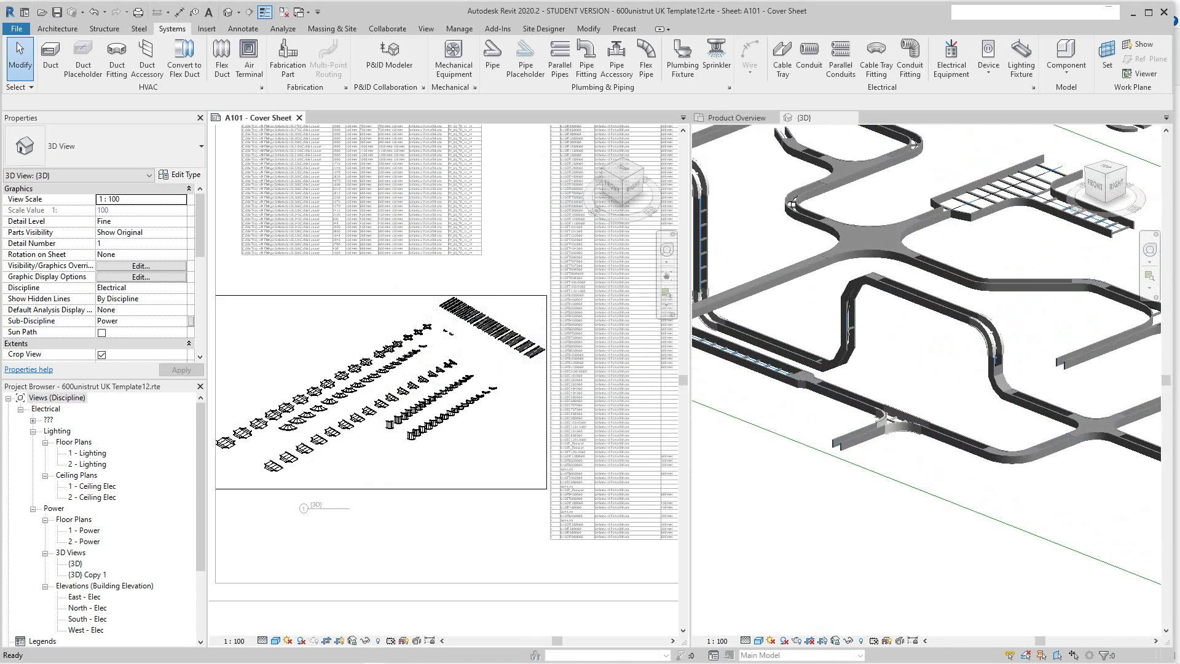
{"action": "scroll", "coordinate": [925, 369], "scroll_direction": "down", "scroll_amount": 1}
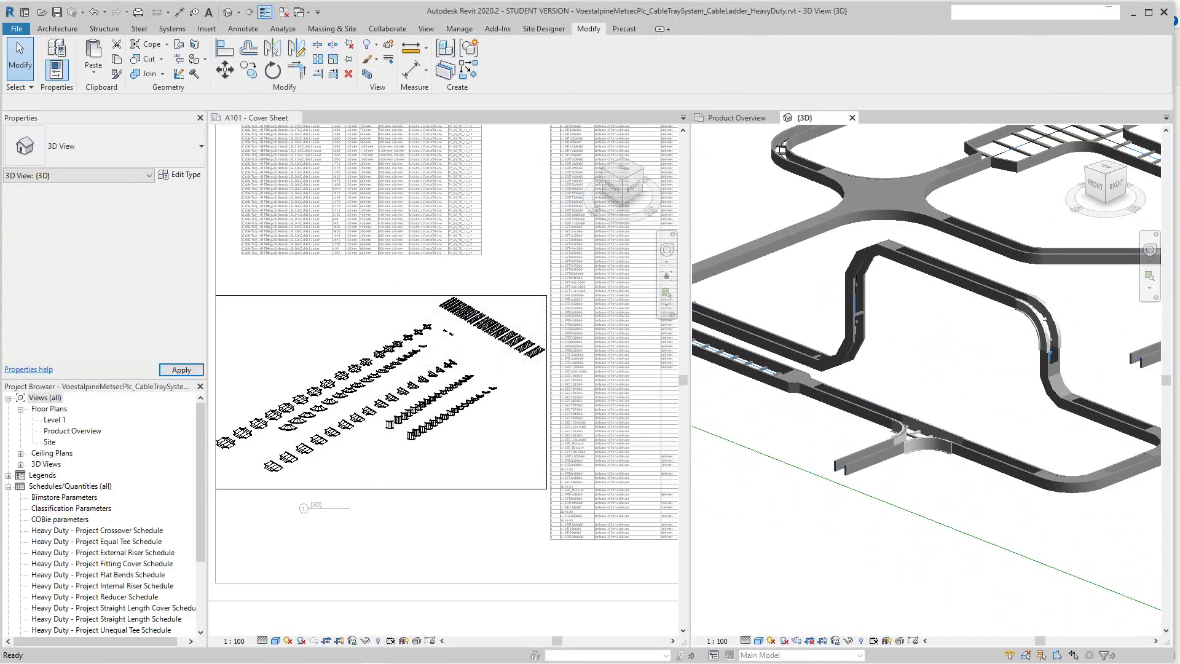
{"action": "middle_click_drag", "start_coordinate": [926, 368], "coordinate": [824, 395]}
{"action": "scroll", "coordinate": [934, 369], "scroll_direction": "up", "scroll_amount": 8}
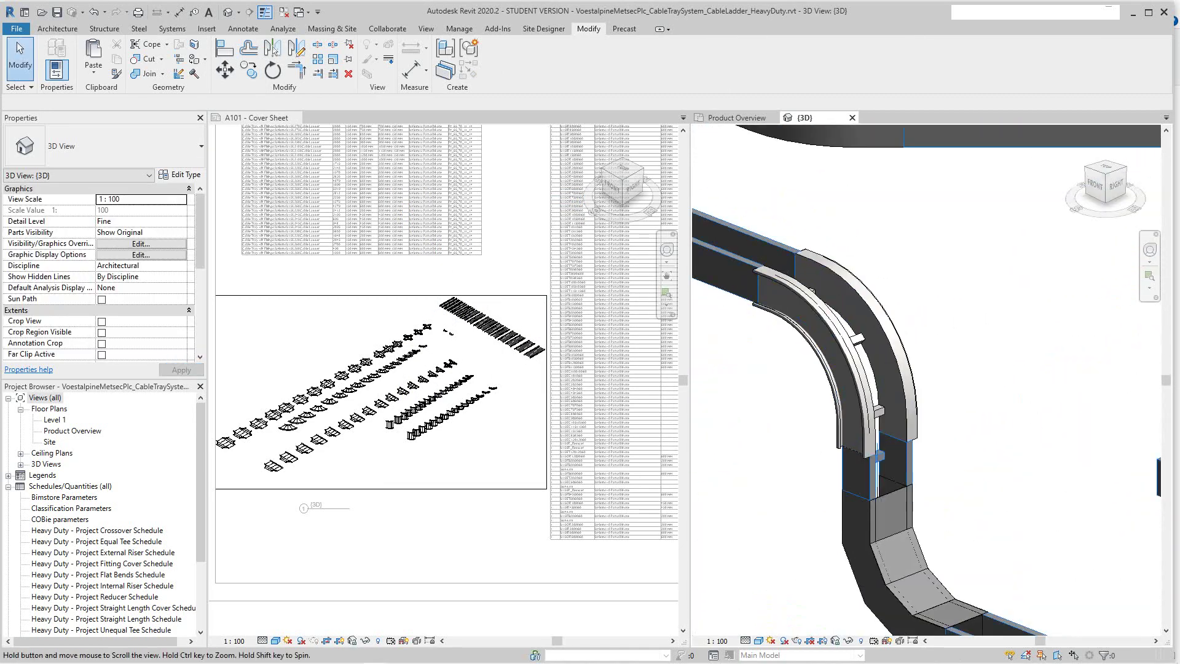
{"action": "scroll", "coordinate": [854, 393], "scroll_direction": "down", "scroll_amount": 2}
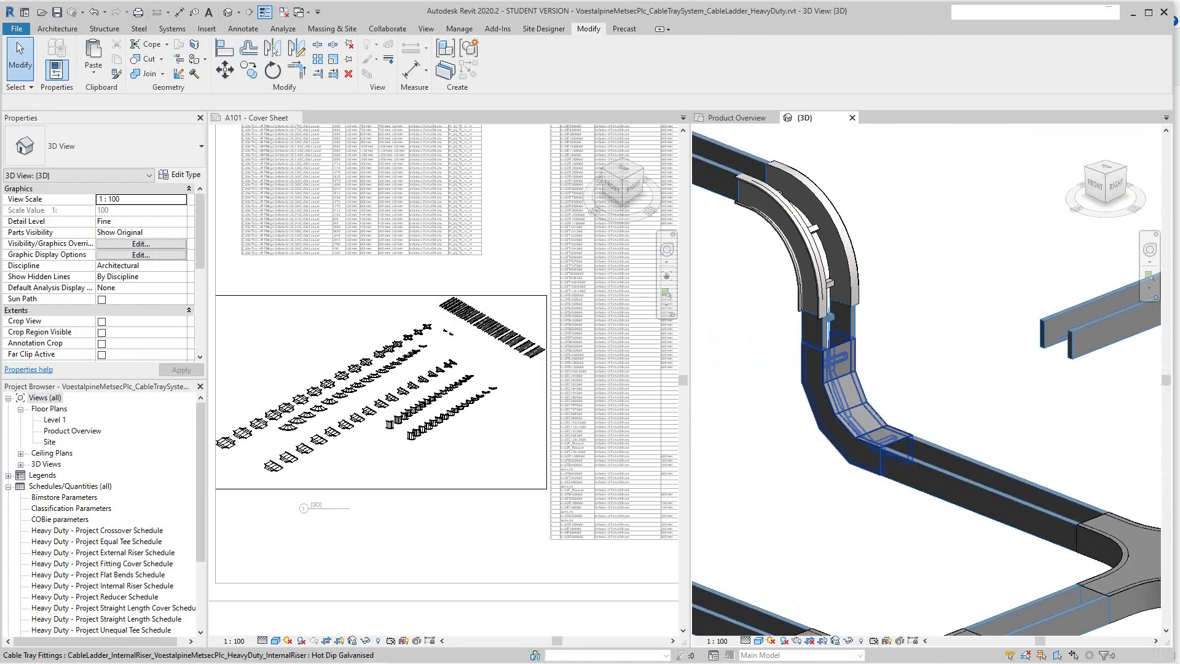
{"action": "scroll", "coordinate": [833, 395], "scroll_direction": "down", "scroll_amount": 3}
Change the Metsec external riser near the open end of the raised ladder run to the U15OR_Cable_Ladder_Outside_Riser type U15OR15/90/60
{"action": "middle_click_drag", "start_coordinate": [1082, 308], "coordinate": [1137, 572]}
{"action": "middle_click_drag", "start_coordinate": [830, 436], "coordinate": [997, 514]}
{"action": "middle_click_drag", "start_coordinate": [867, 529], "coordinate": [1075, 550]}
{"action": "middle_click_drag", "start_coordinate": [848, 344], "coordinate": [1064, 455]}
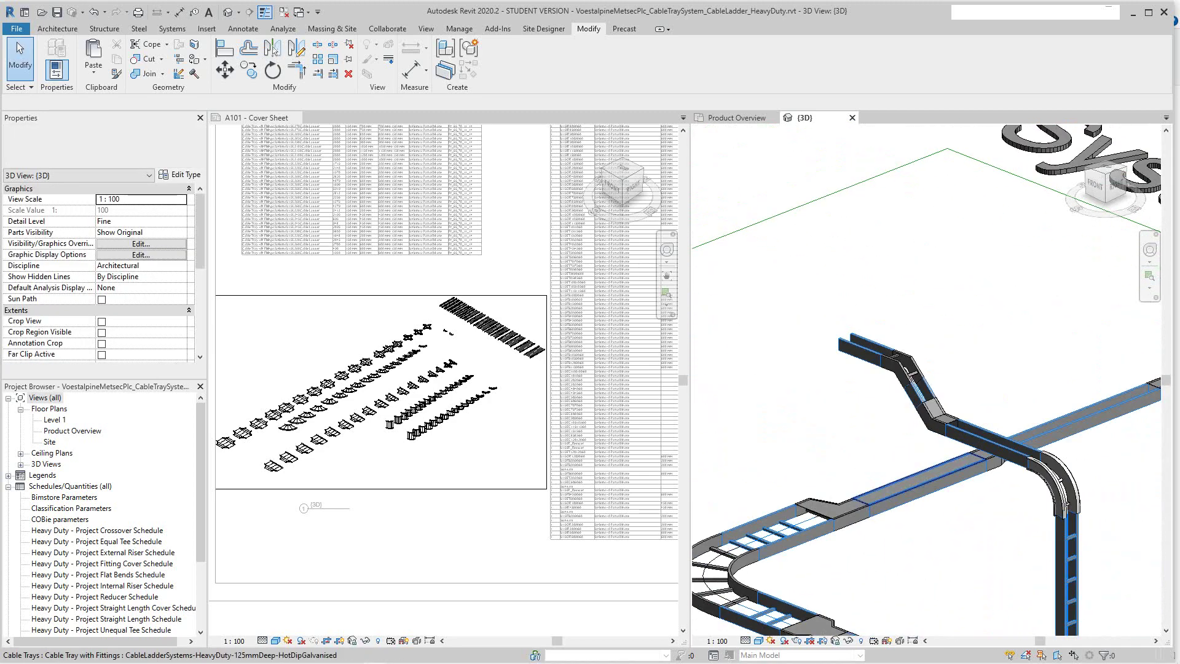
{"action": "scroll", "coordinate": [872, 378], "scroll_direction": "up", "scroll_amount": 3}
{"action": "scroll", "coordinate": [922, 344], "scroll_direction": "up", "scroll_amount": 4}
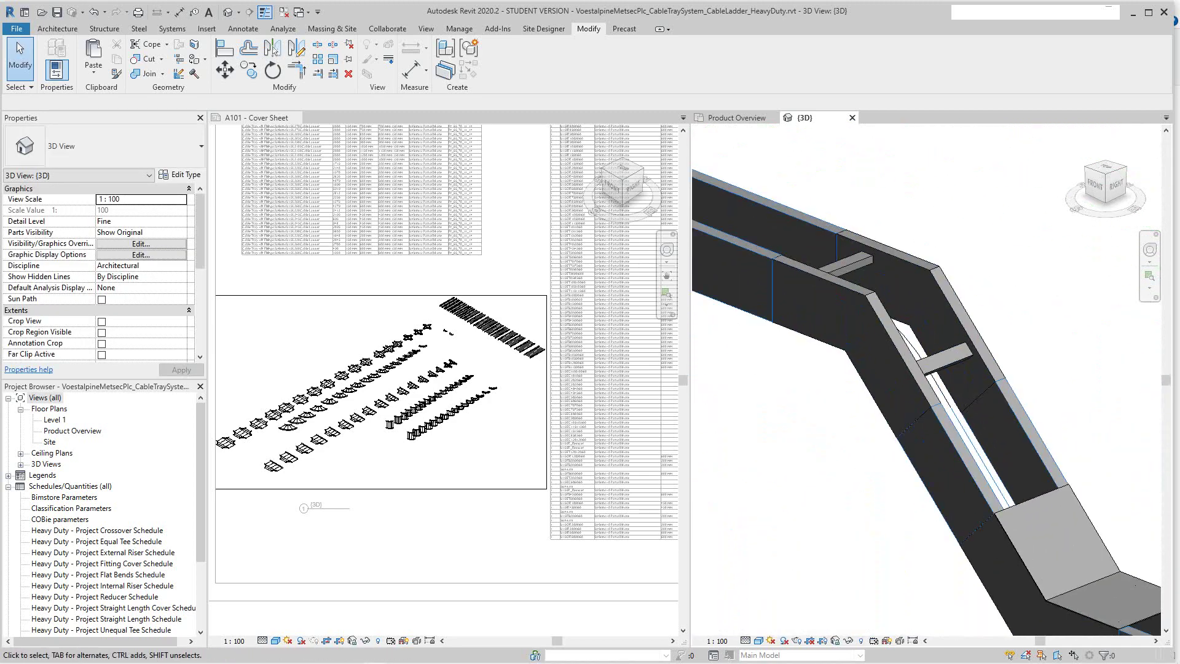
{"action": "left_click", "coordinate": [922, 363]}
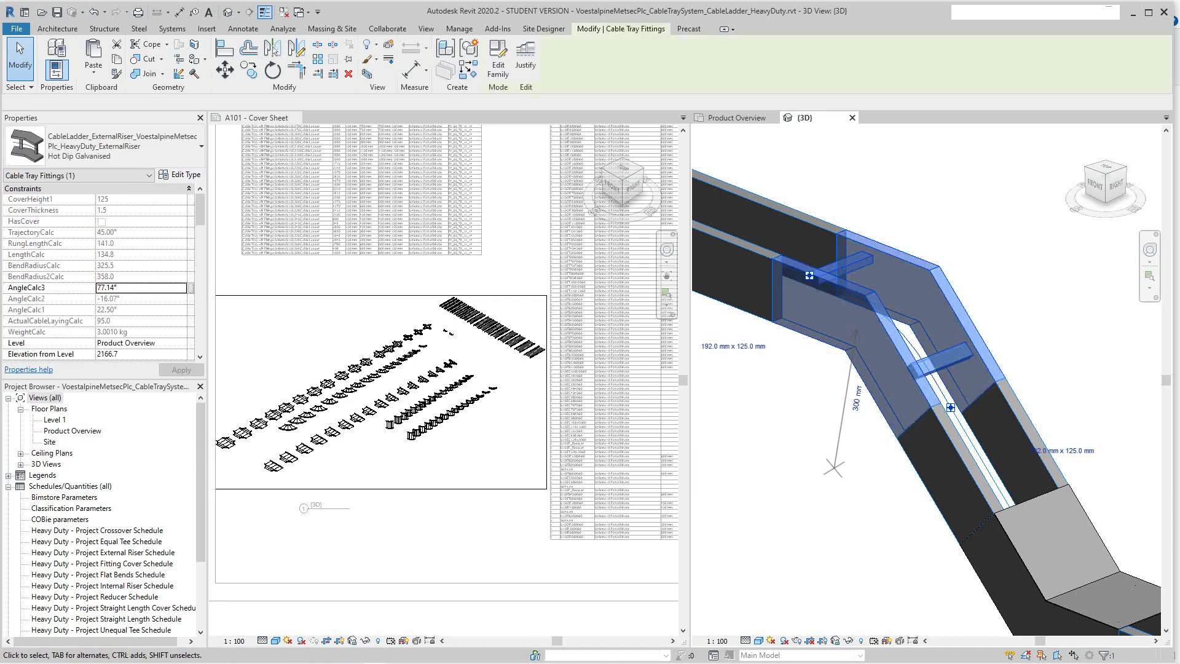
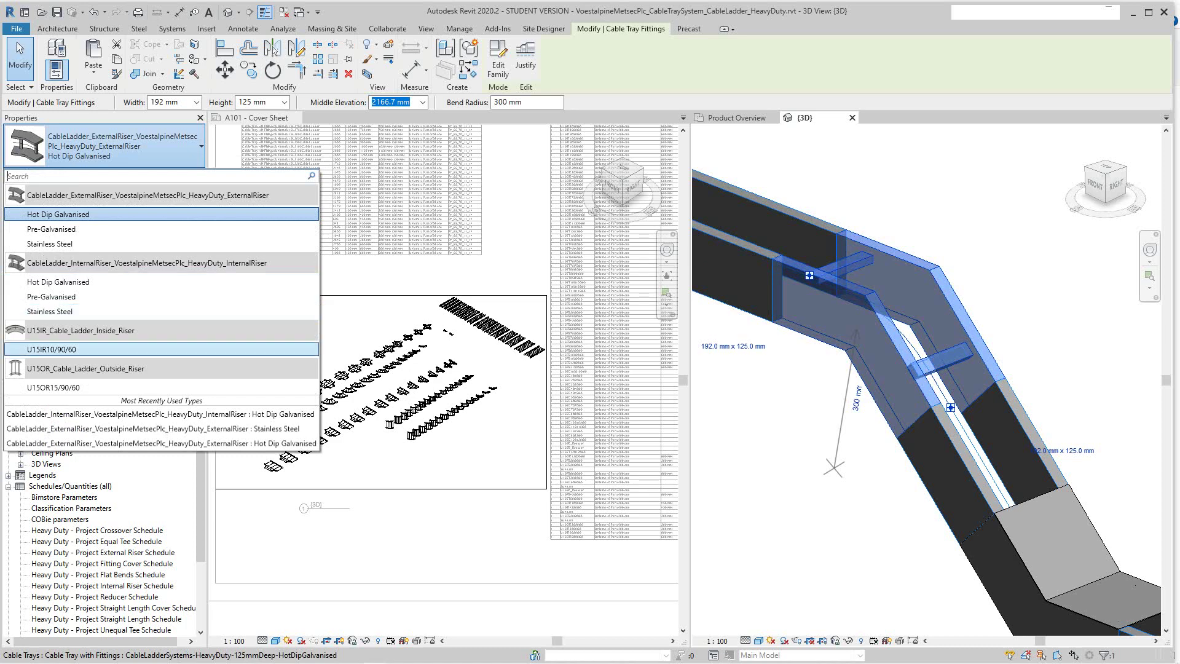
{"action": "left_click", "coordinate": [52, 387]}
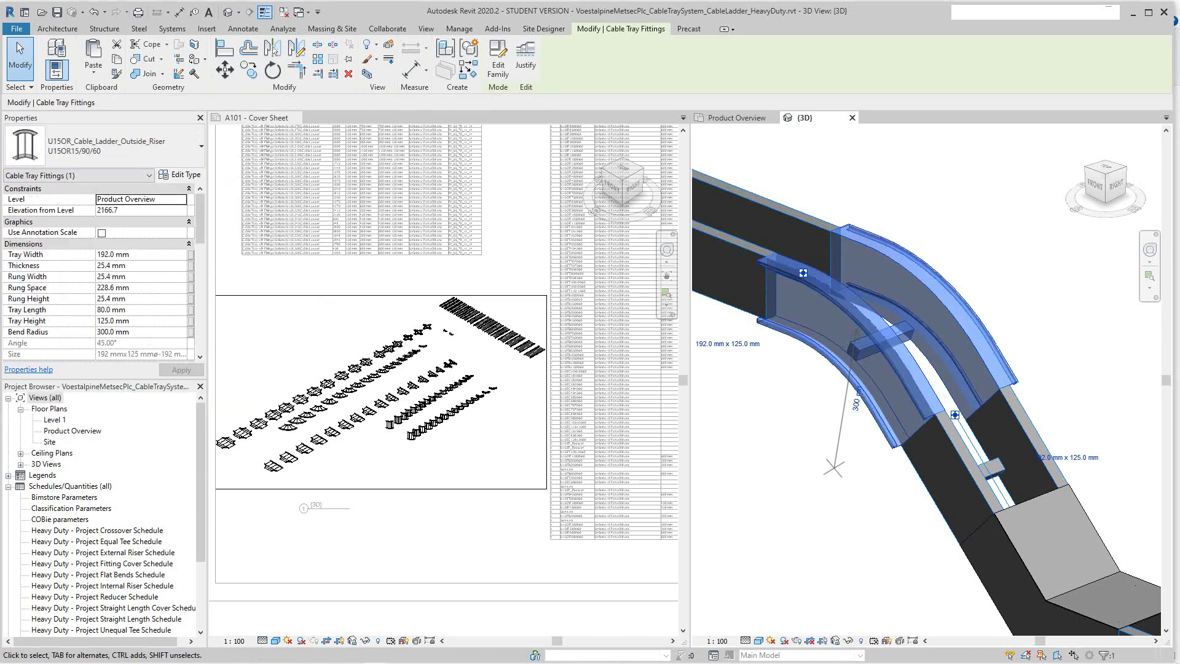
{"action": "key", "text": "Escape"}
{"action": "scroll", "coordinate": [994, 364], "scroll_direction": "up", "scroll_amount": 2}
{"action": "scroll", "coordinate": [1017, 384], "scroll_direction": "up", "scroll_amount": 1}
{"action": "scroll", "coordinate": [1038, 388], "scroll_direction": "down", "scroll_amount": 5}
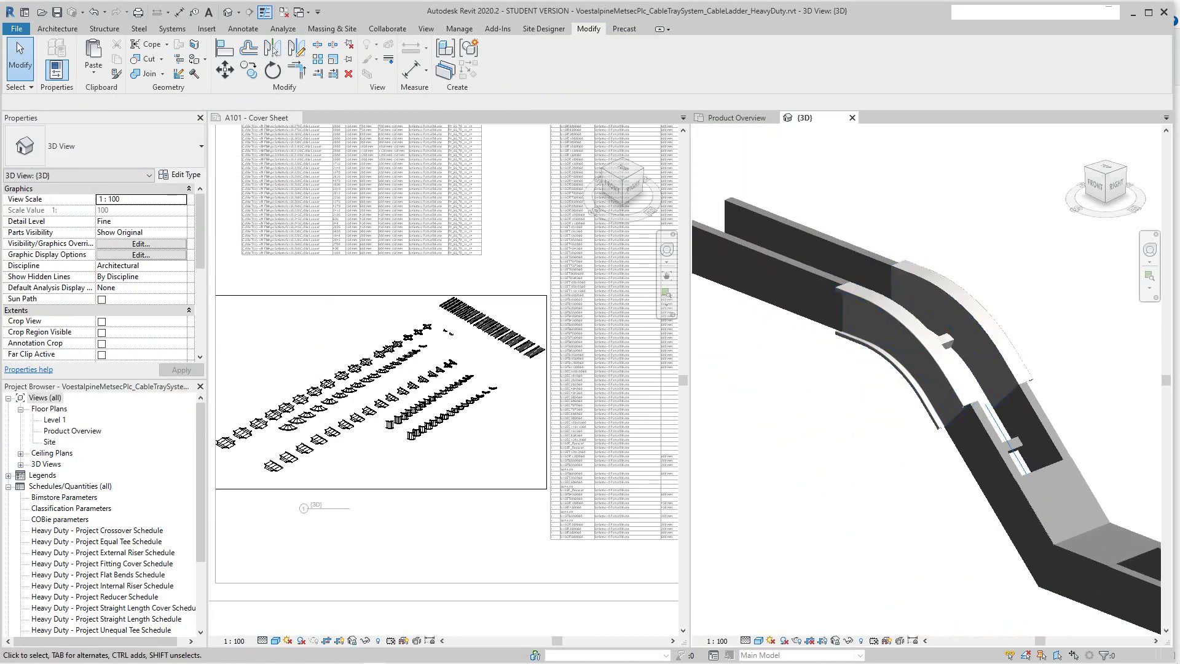
View the whole A101 - Cover Sheet of the 600unistrut UK Template12 project
{"action": "key", "text": "z"}
{"action": "key", "text": "a"}
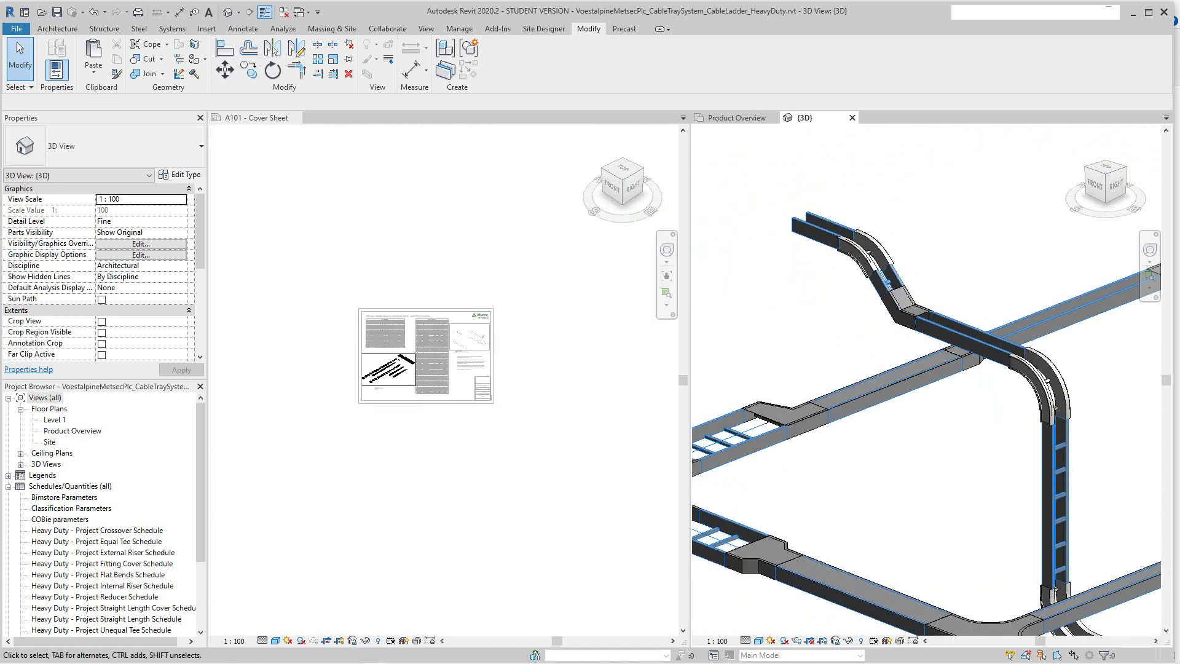
{"action": "scroll", "coordinate": [491, 341], "scroll_direction": "up", "scroll_amount": 3}
{"action": "left_click", "coordinate": [491, 341]}
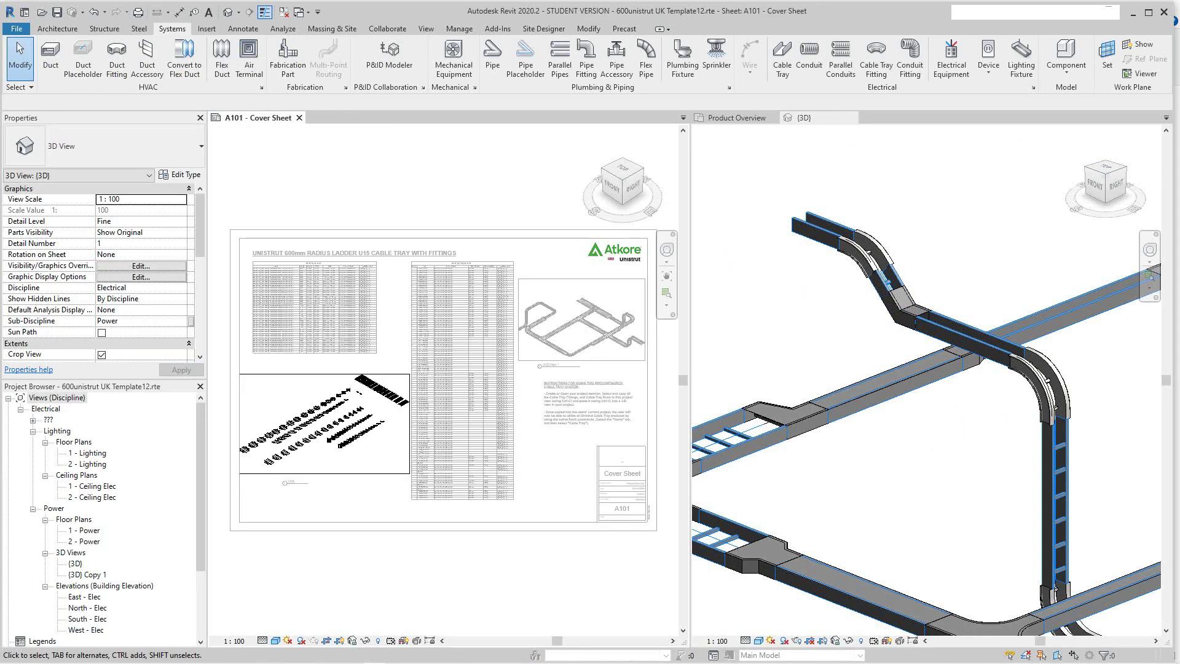
{"action": "scroll", "coordinate": [466, 381], "scroll_direction": "down", "scroll_amount": 5}
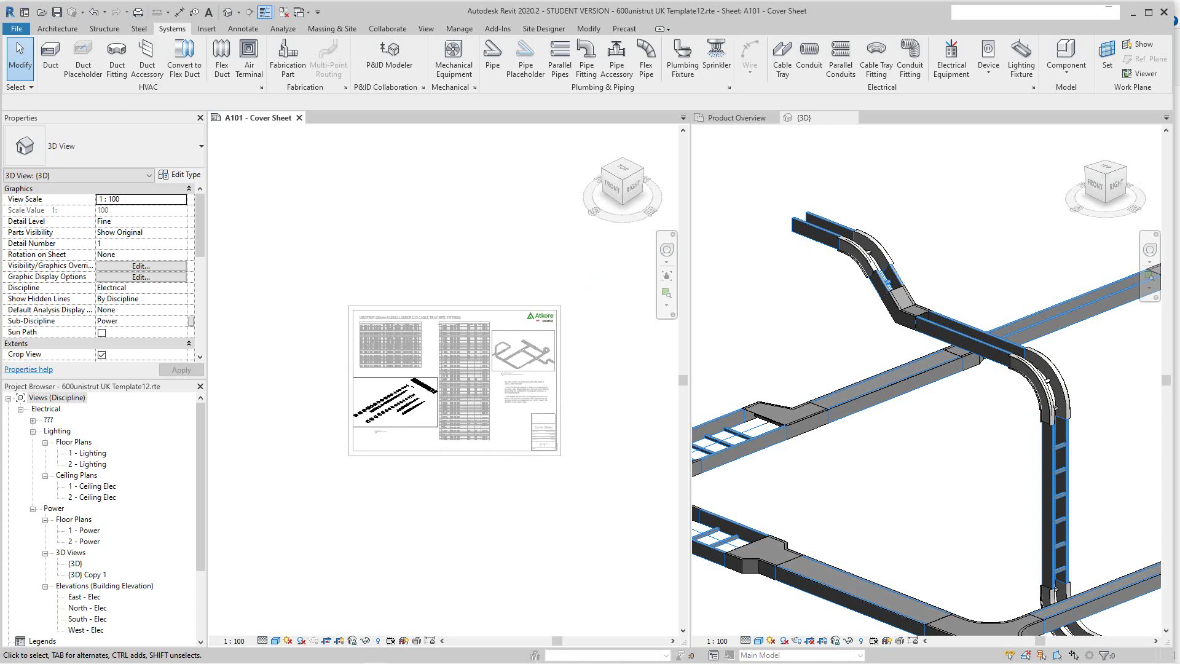
{"action": "scroll", "coordinate": [818, 429], "scroll_direction": "down", "scroll_amount": 4}
Check which types are available for the Metsec heavy duty flat bend at the end of the System Example loop
{"action": "key", "text": "ctrl+Tab"}
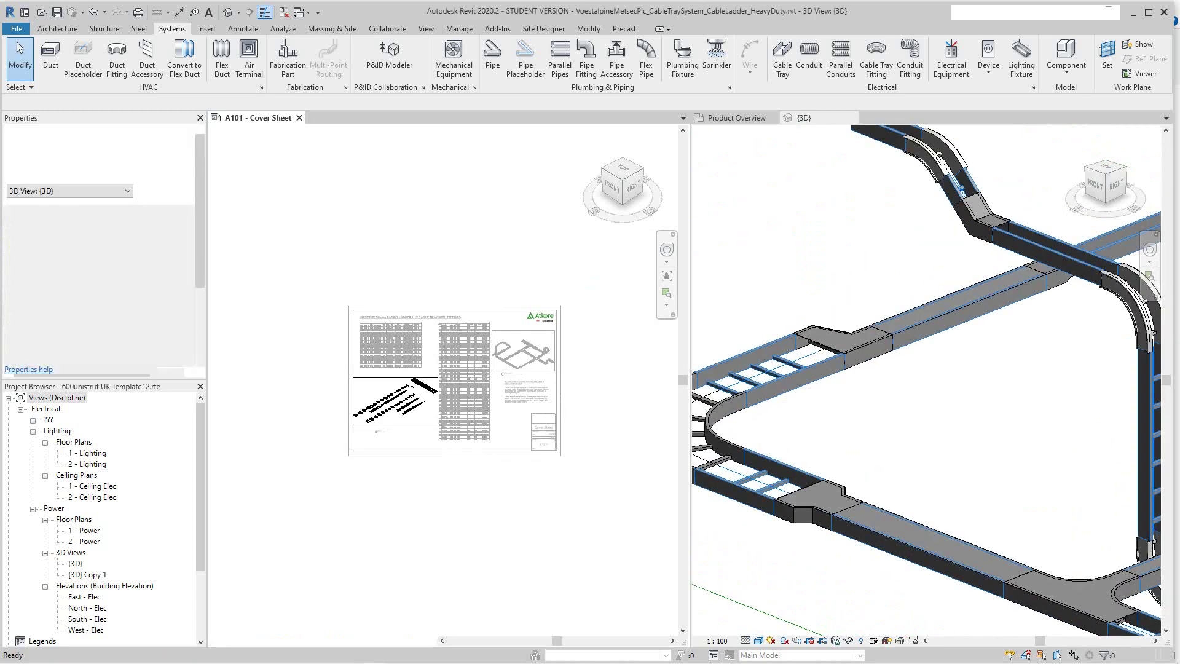
{"action": "scroll", "coordinate": [790, 470], "scroll_direction": "up", "scroll_amount": 4}
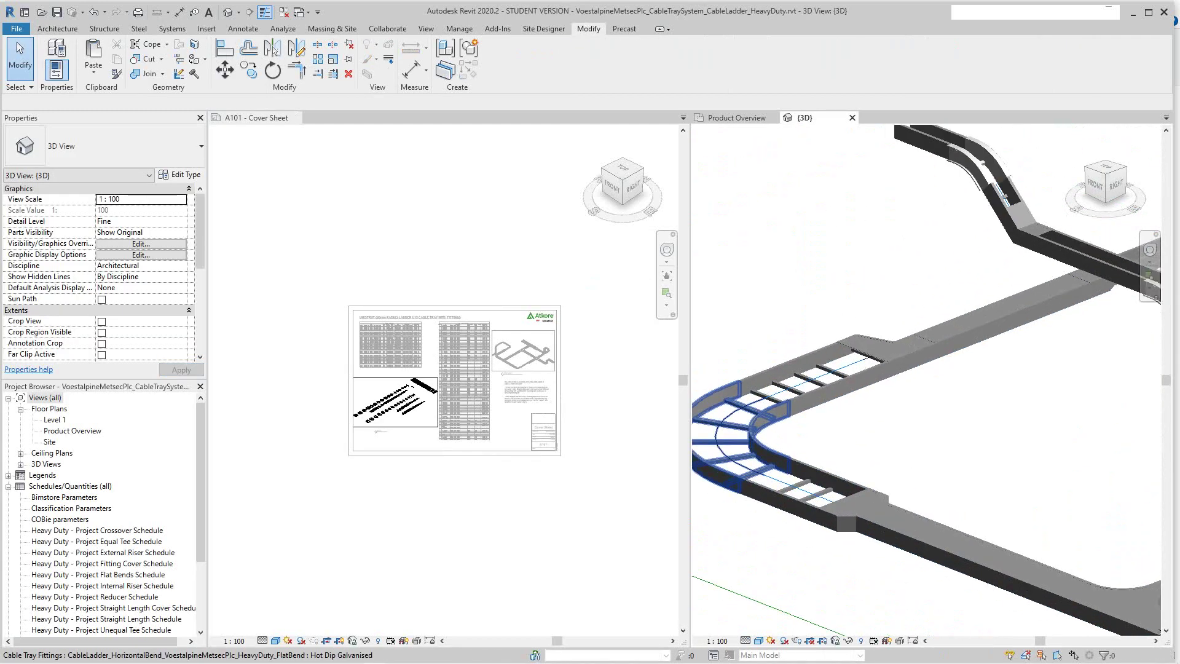
{"action": "left_click", "coordinate": [776, 467]}
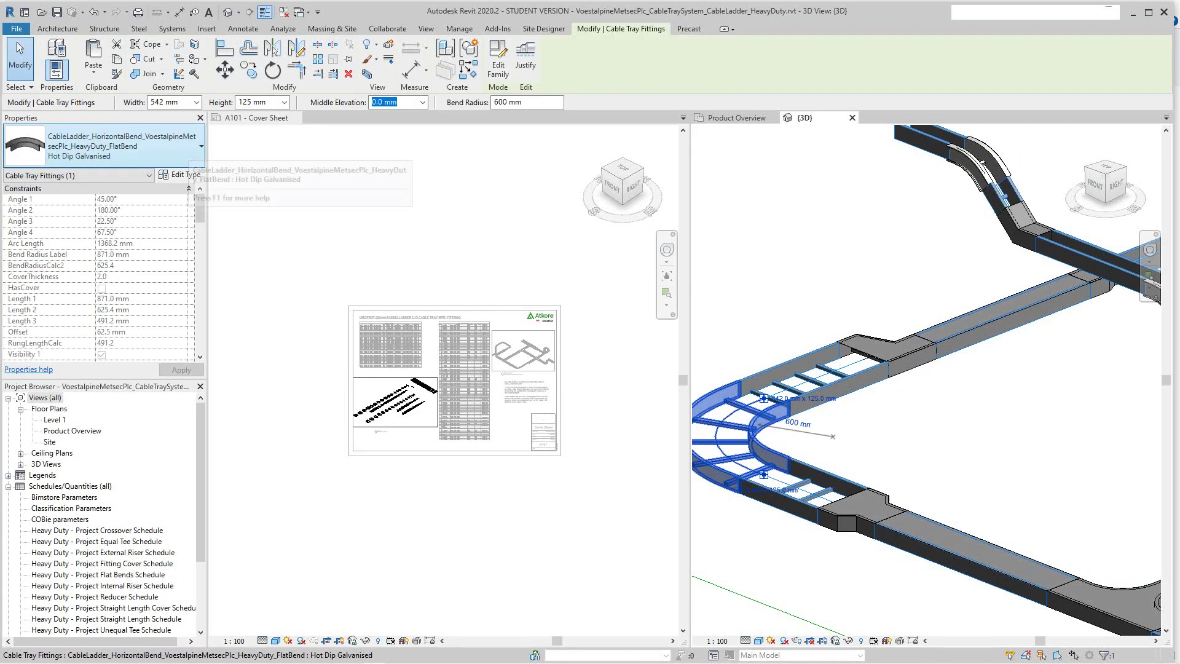
{"action": "left_click", "coordinate": [186, 147]}
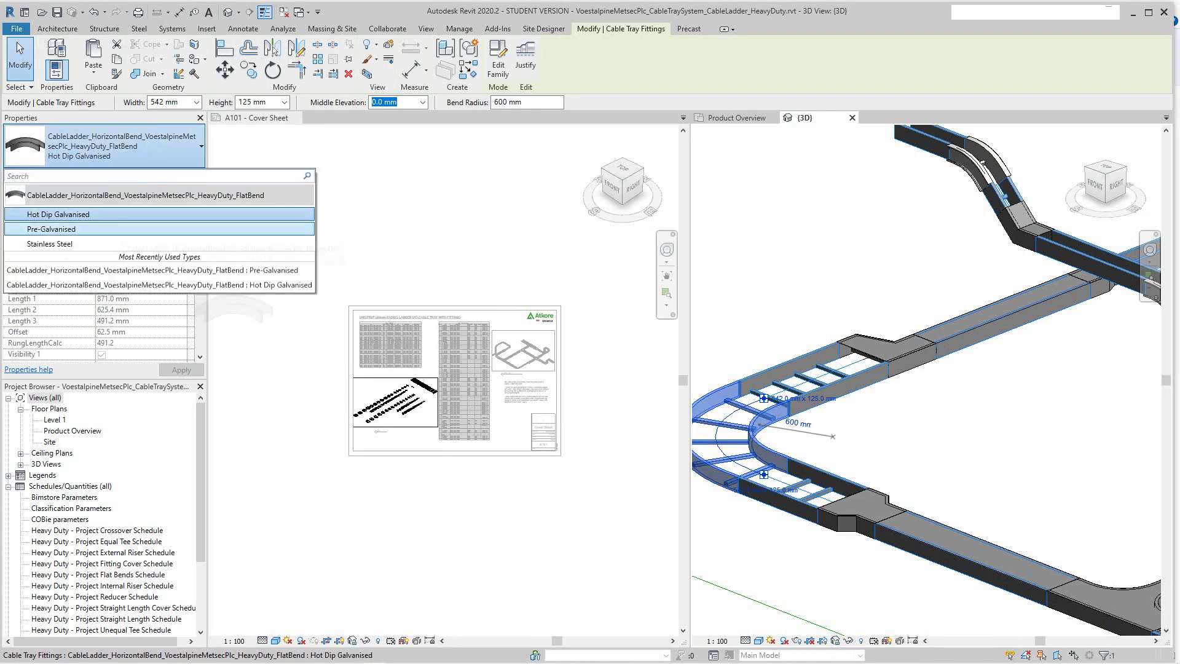
{"action": "key", "text": "Escape"}
{"action": "key", "text": "ctrl+Tab"}
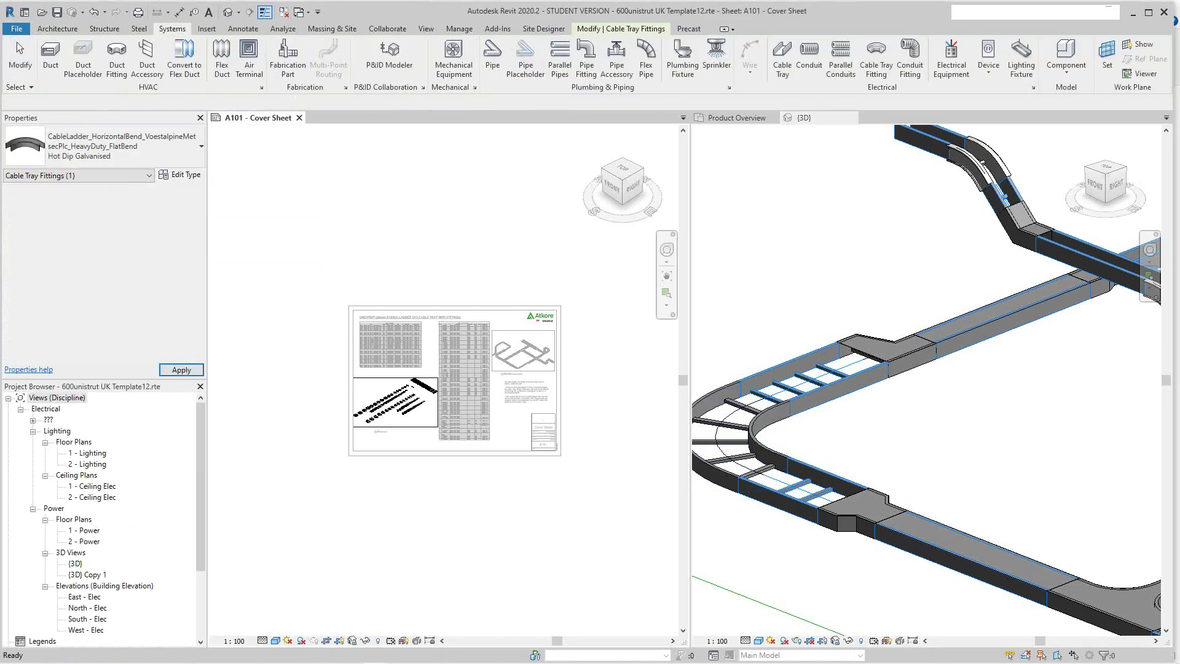
{"action": "left_click", "coordinate": [828, 522]}
{"action": "scroll", "coordinate": [828, 521], "scroll_direction": "down", "scroll_amount": 2}
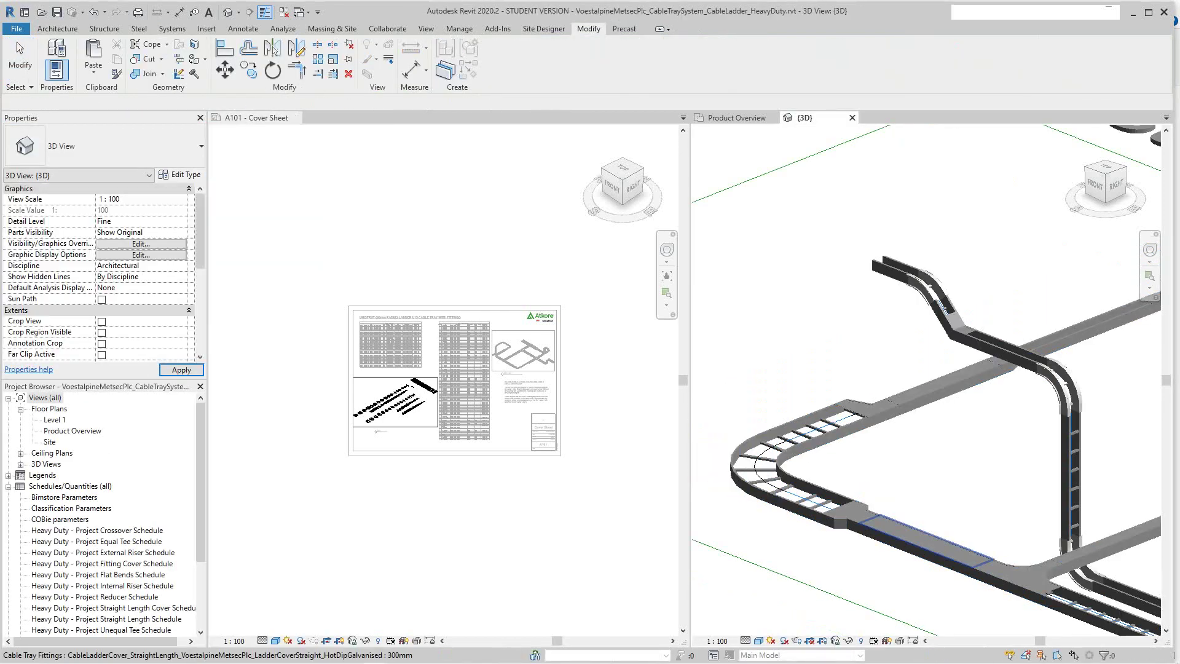
Review the flat bend's type choices again, looking for a Unistrut bend that could replace it
{"action": "scroll", "coordinate": [746, 483], "scroll_direction": "up", "scroll_amount": 1}
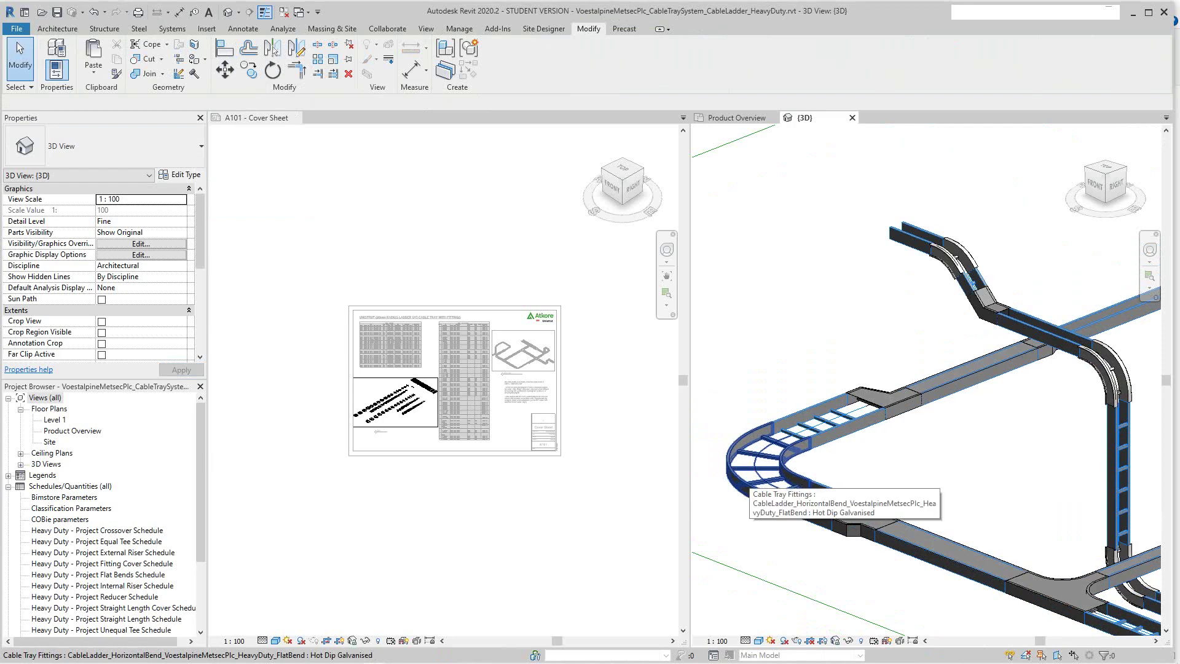
{"action": "left_click", "coordinate": [747, 483]}
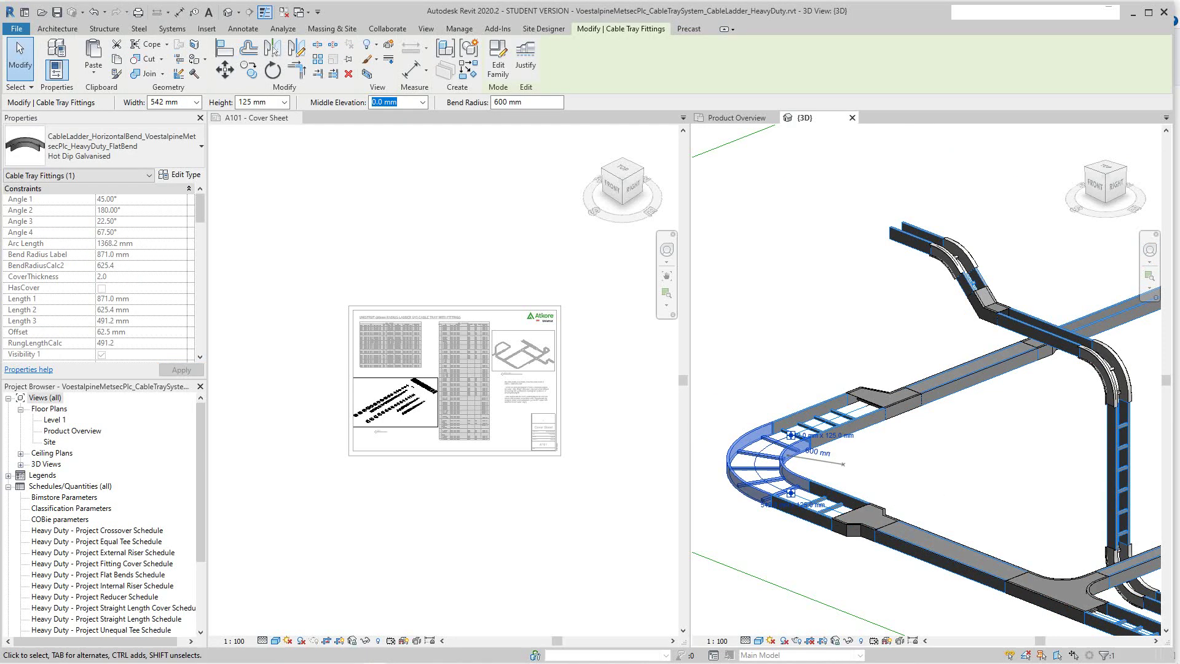
{"action": "left_click", "coordinate": [104, 146]}
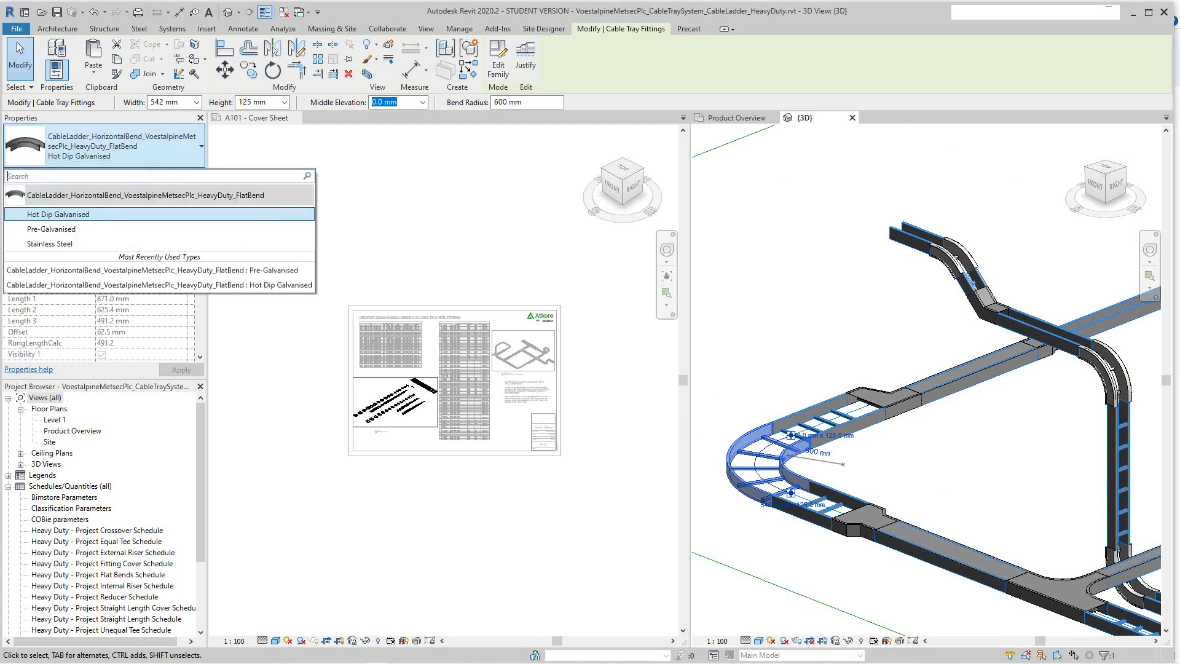
{"action": "mouse_move", "coordinate": [56, 229]}
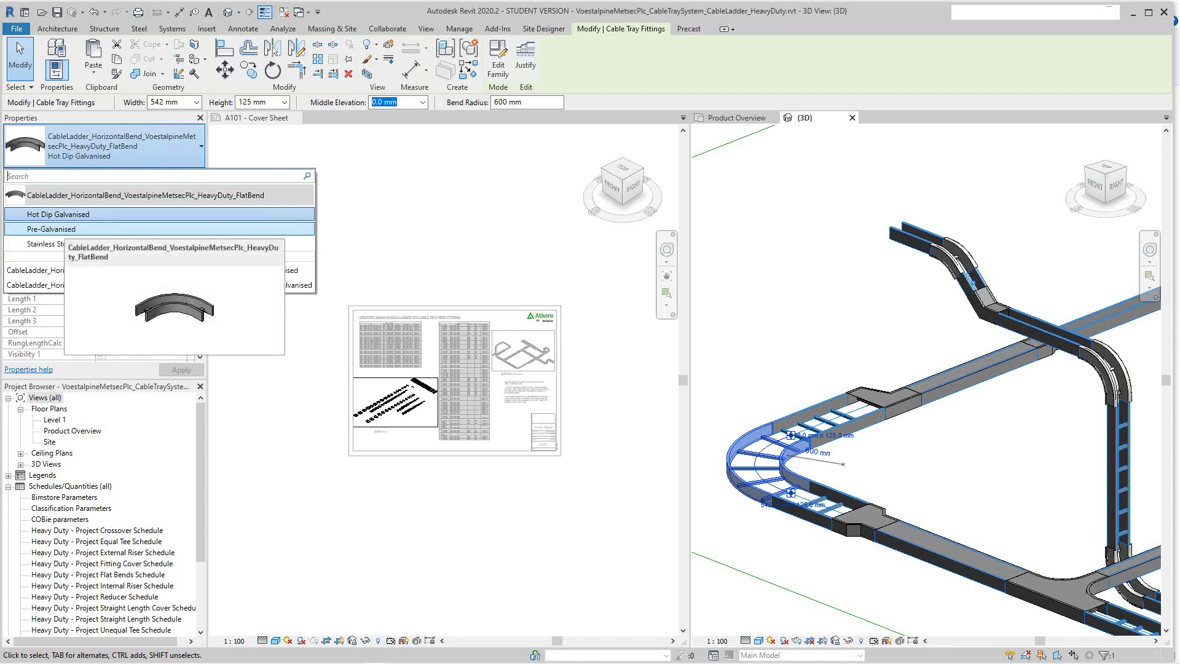
{"action": "left_click", "coordinate": [257, 117]}
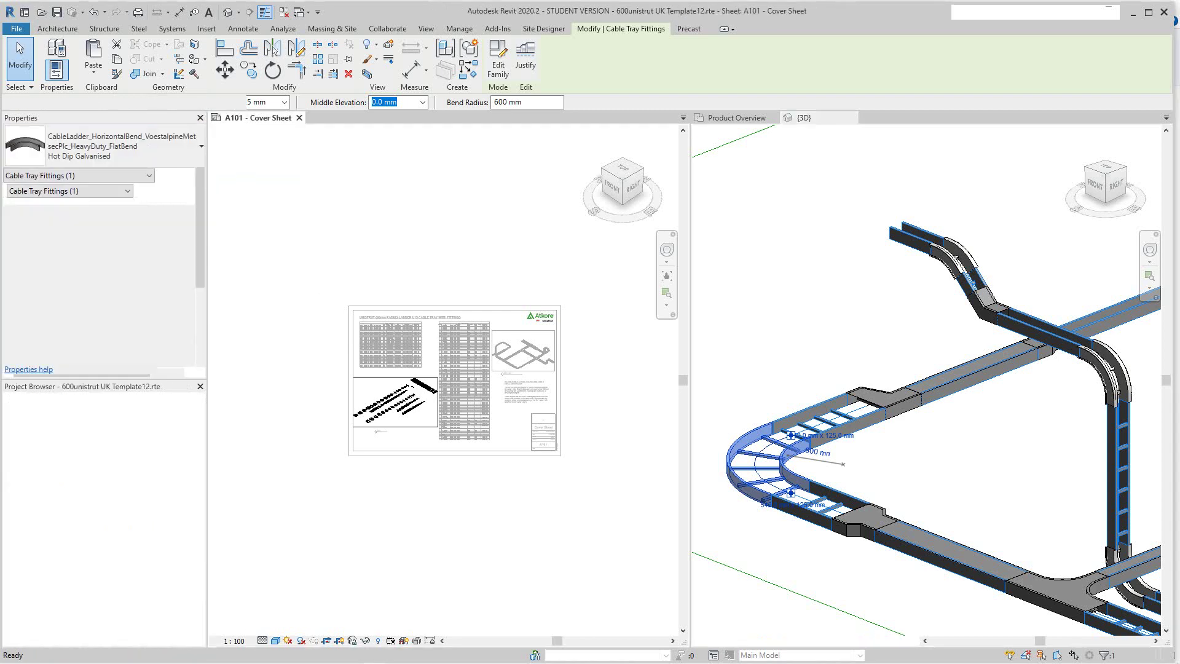
Select the U15FB90_Cable_Ladder_Flat_Bends fitting of type U15FB70/90/60 on the template's cover sheet to examine its properties
{"action": "left_click", "coordinate": [768, 541]}
{"action": "scroll", "coordinate": [759, 480], "scroll_direction": "down", "scroll_amount": 4}
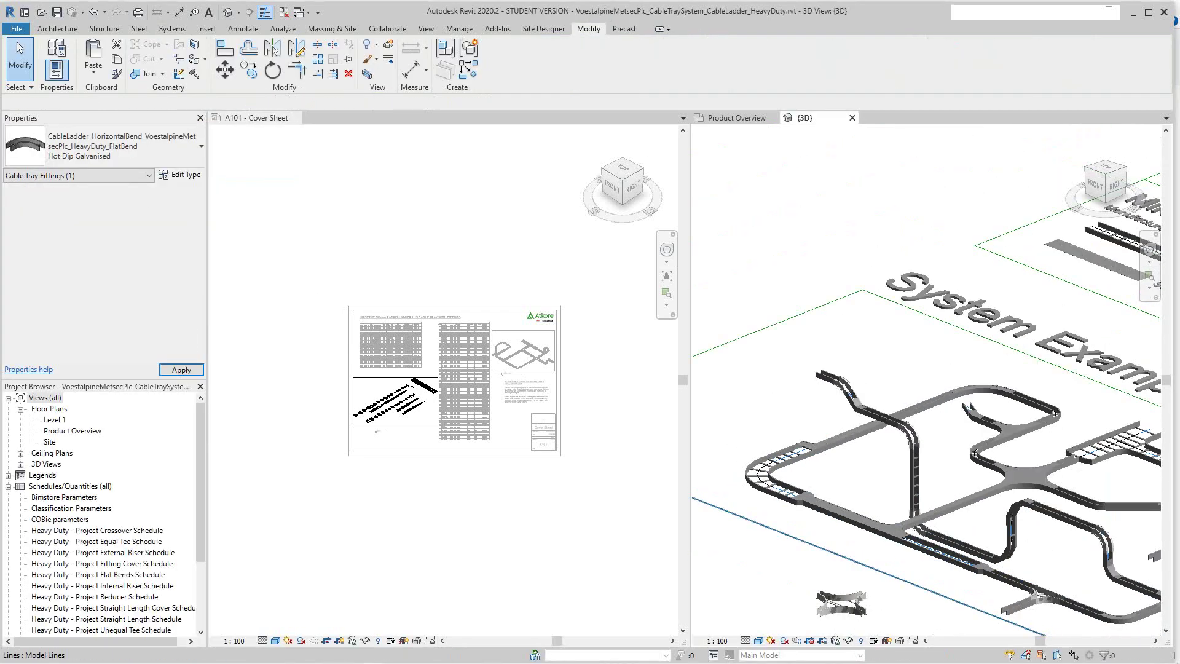
{"action": "middle_click_drag", "start_coordinate": [781, 530], "coordinate": [780, 416]}
{"action": "scroll", "coordinate": [821, 461], "scroll_direction": "down", "scroll_amount": 2}
{"action": "scroll", "coordinate": [909, 532], "scroll_direction": "up", "scroll_amount": 2}
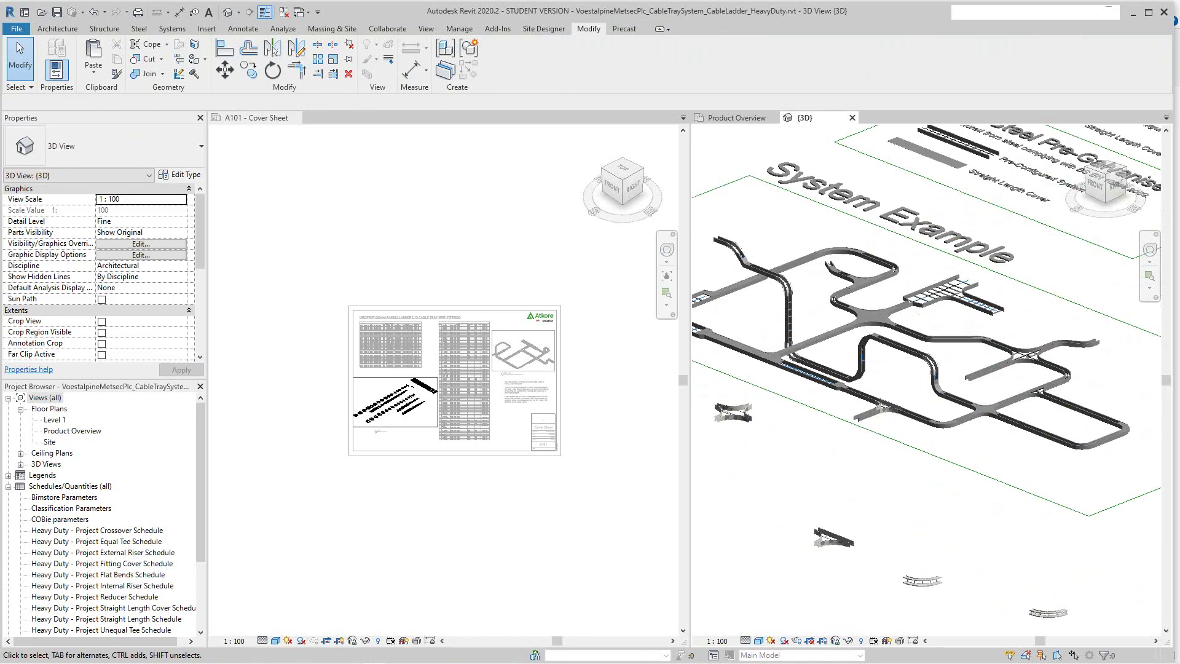
{"action": "scroll", "coordinate": [910, 531], "scroll_direction": "down", "scroll_amount": 1}
{"action": "left_click", "coordinate": [411, 414]}
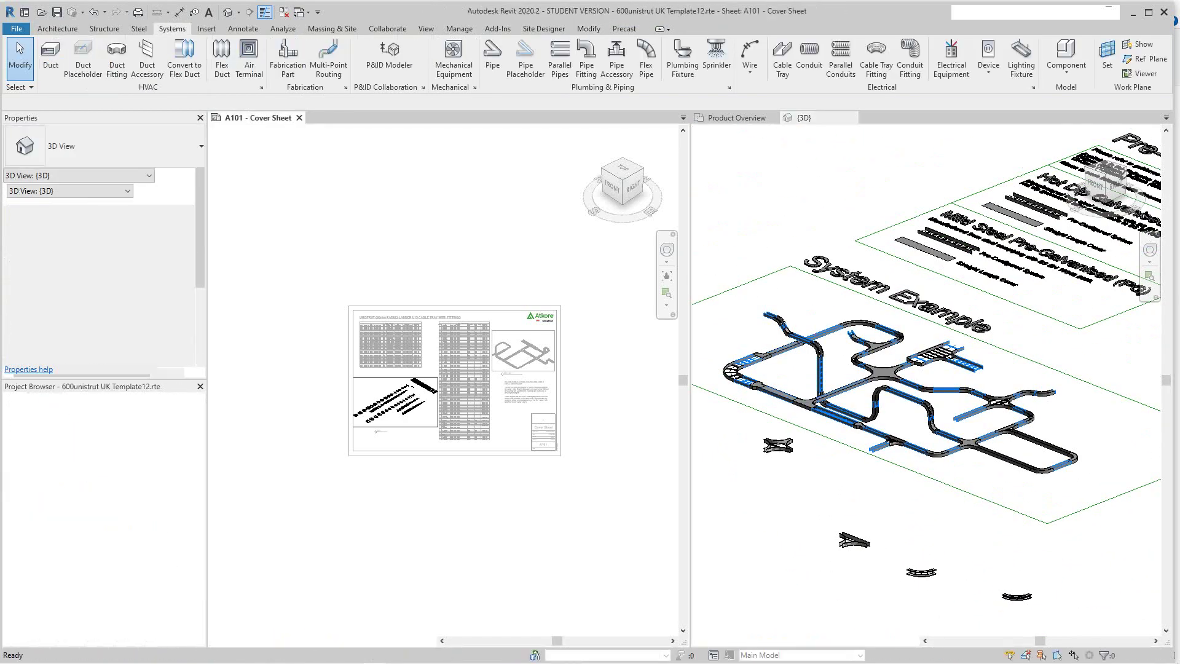
{"action": "scroll", "coordinate": [411, 414], "scroll_direction": "up", "scroll_amount": 5}
{"action": "scroll", "coordinate": [237, 215], "scroll_direction": "down", "scroll_amount": 2}
{"action": "middle_click_drag", "start_coordinate": [237, 215], "coordinate": [283, 274]}
{"action": "scroll", "coordinate": [282, 273], "scroll_direction": "up", "scroll_amount": 4}
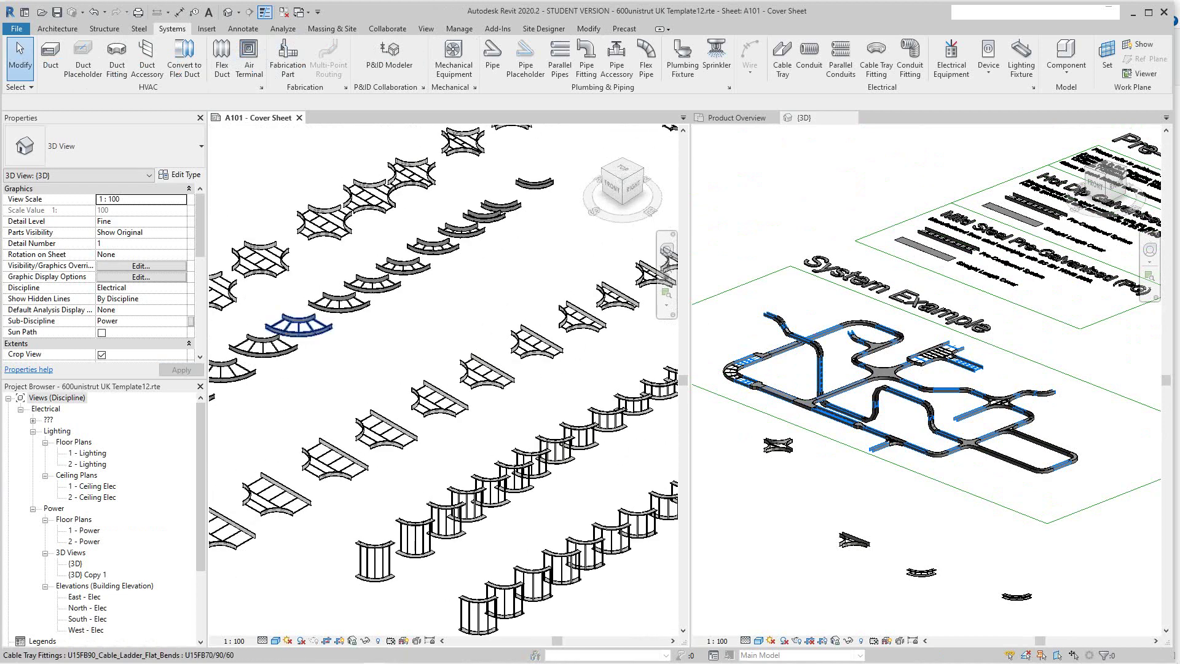
{"action": "left_click", "coordinate": [298, 325]}
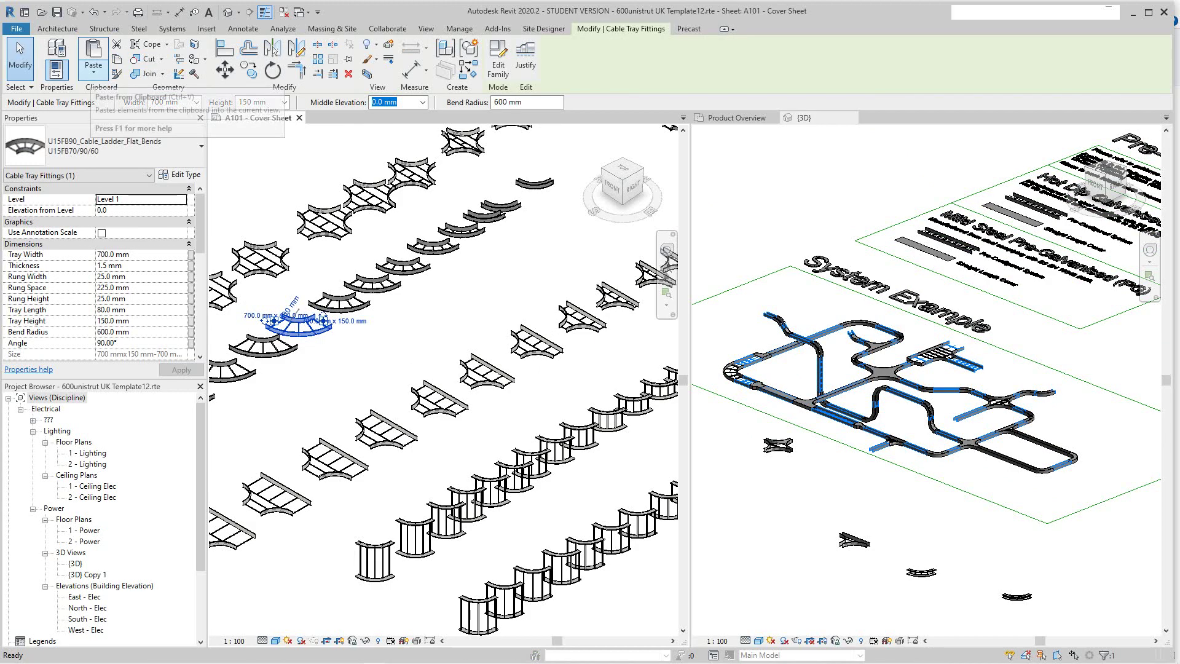
Return to the Metsec 3D view, check the replacement types offered for the looped flat bend, and clear the selection
{"action": "key", "text": "ctrl+Tab"}
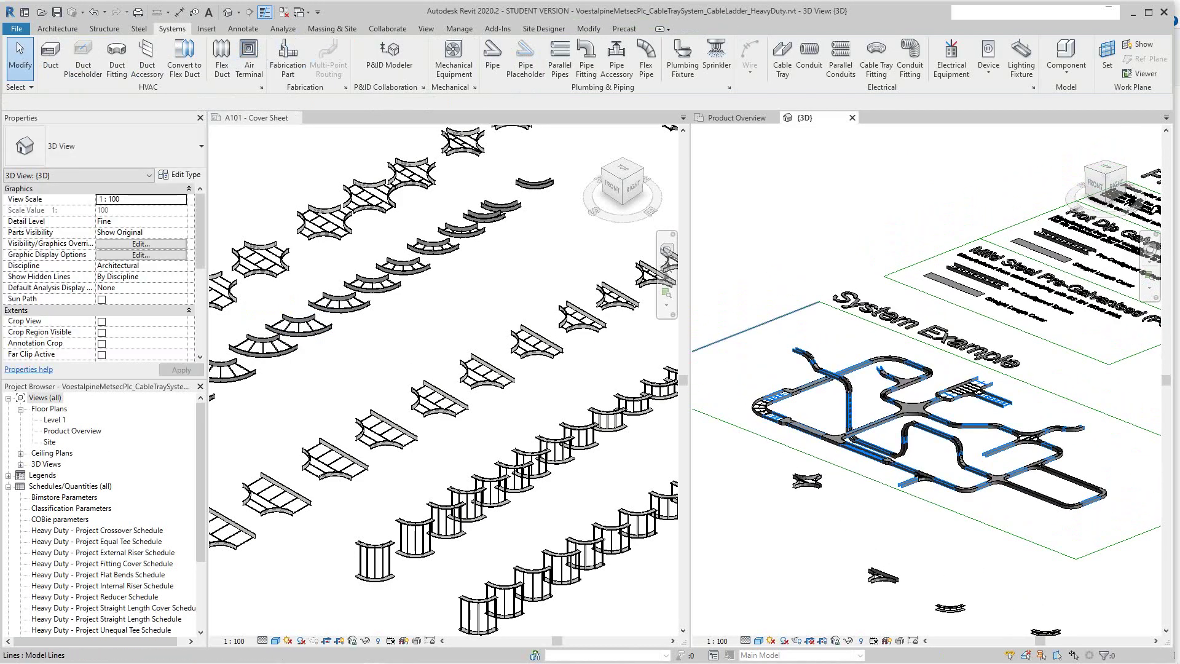
{"action": "scroll", "coordinate": [851, 314], "scroll_direction": "up", "scroll_amount": 3}
{"action": "middle_click_drag", "start_coordinate": [916, 425], "coordinate": [1157, 401]}
{"action": "scroll", "coordinate": [982, 361], "scroll_direction": "up", "scroll_amount": 2}
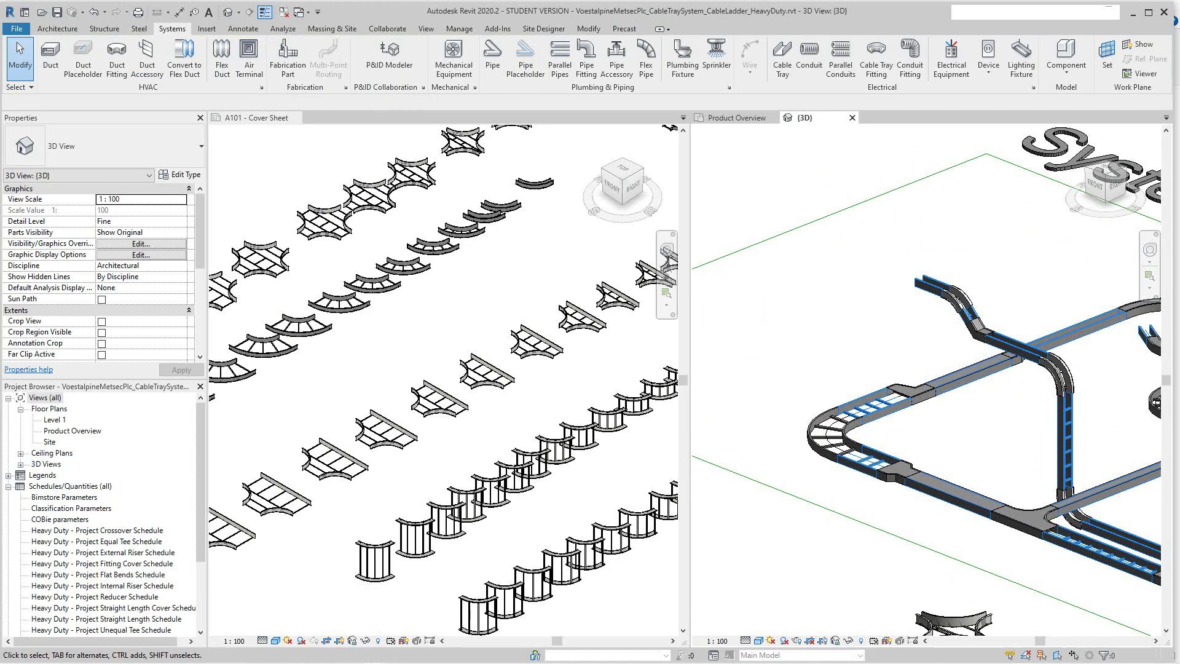
{"action": "scroll", "coordinate": [973, 381], "scroll_direction": "down", "scroll_amount": 5}
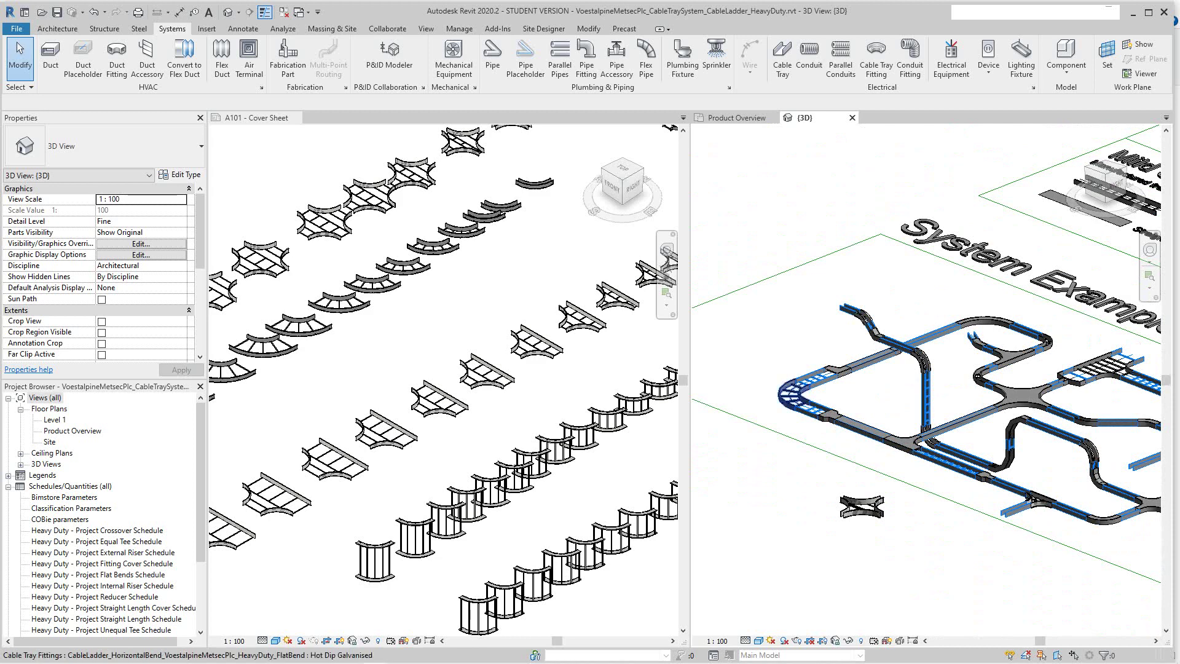
{"action": "left_click", "coordinate": [792, 395]}
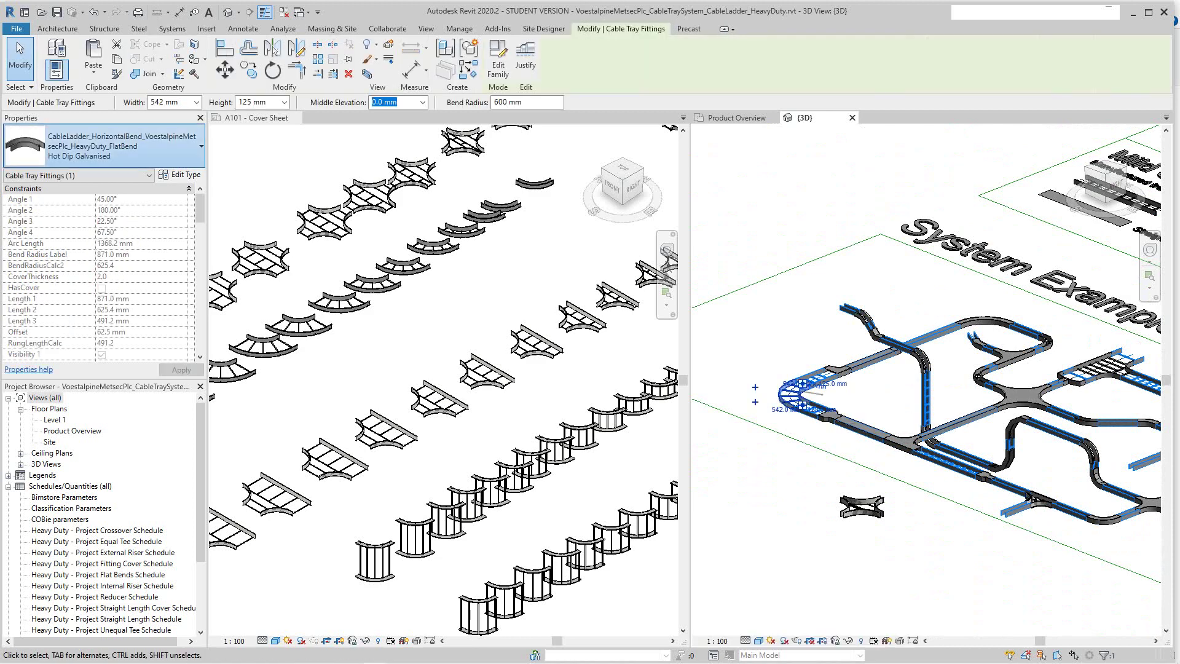
{"action": "left_click", "coordinate": [123, 146]}
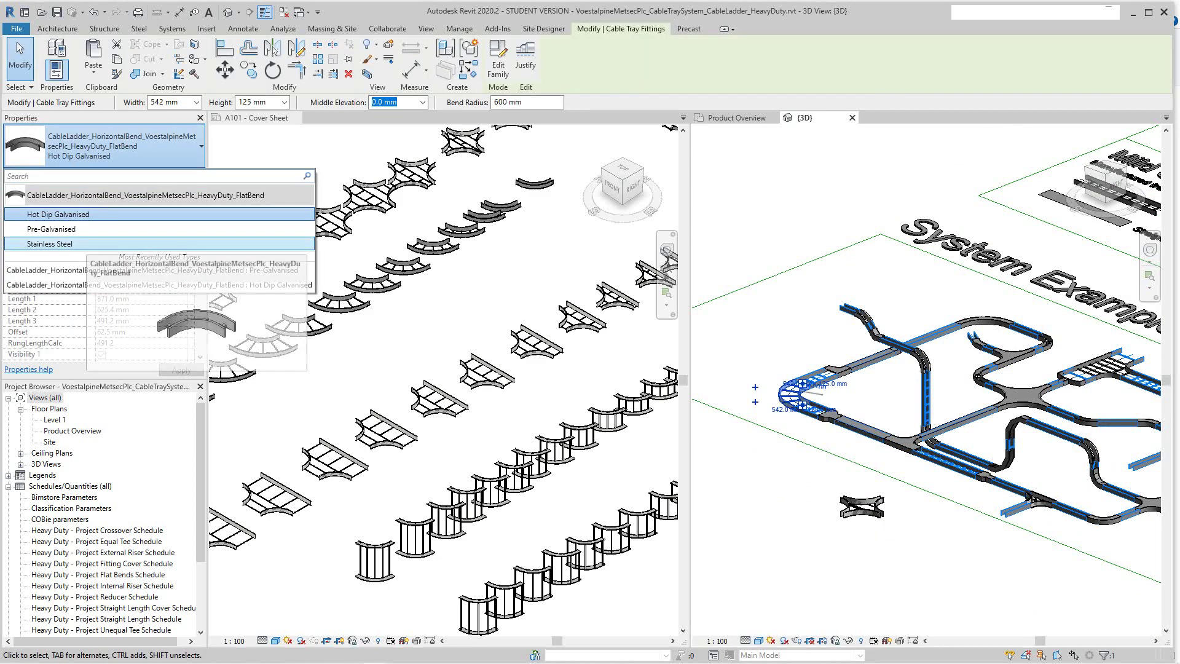
{"action": "key", "text": "Escape"}
{"action": "key", "text": "Escape"}
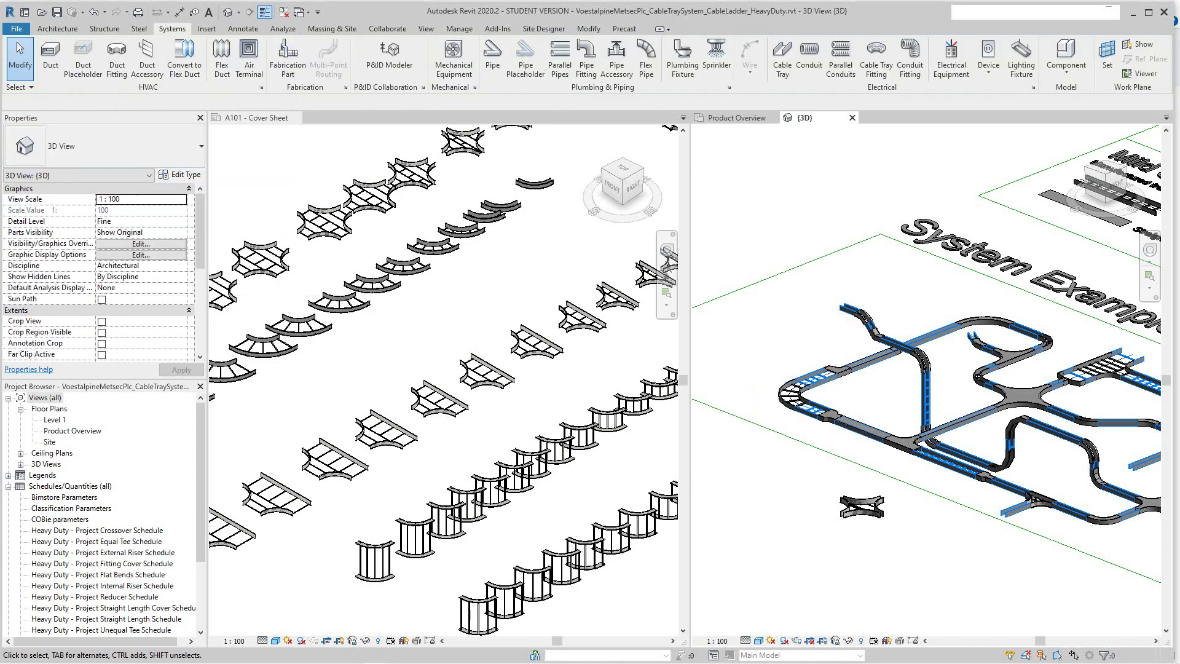
Check the type choices for the ladder-style heavy duty flat bend at the end of the System Example loop
{"action": "scroll", "coordinate": [793, 395], "scroll_direction": "up", "scroll_amount": 2}
{"action": "left_click", "coordinate": [796, 393]}
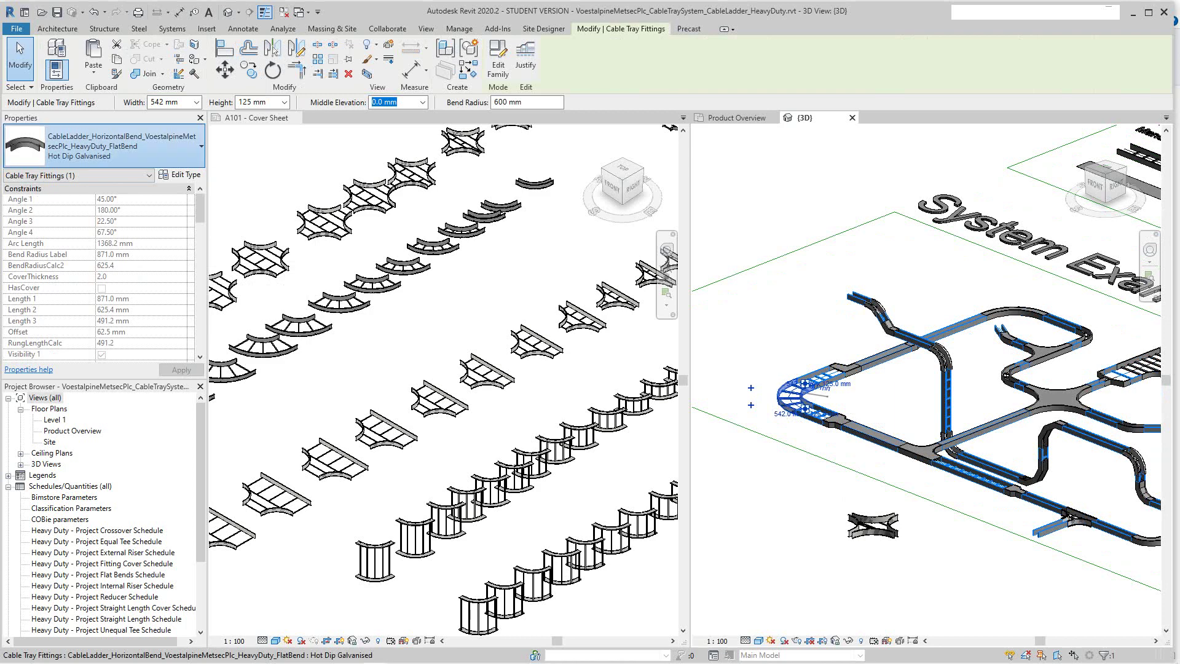
{"action": "left_click", "coordinate": [123, 147]}
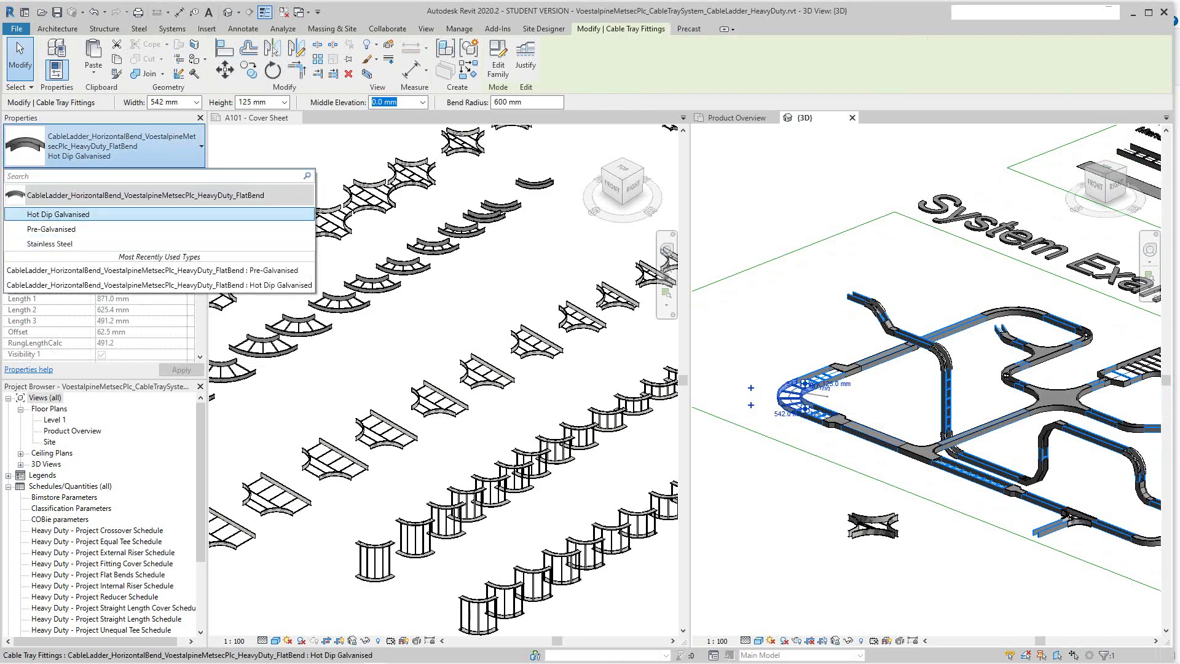
{"action": "left_click", "coordinate": [257, 117]}
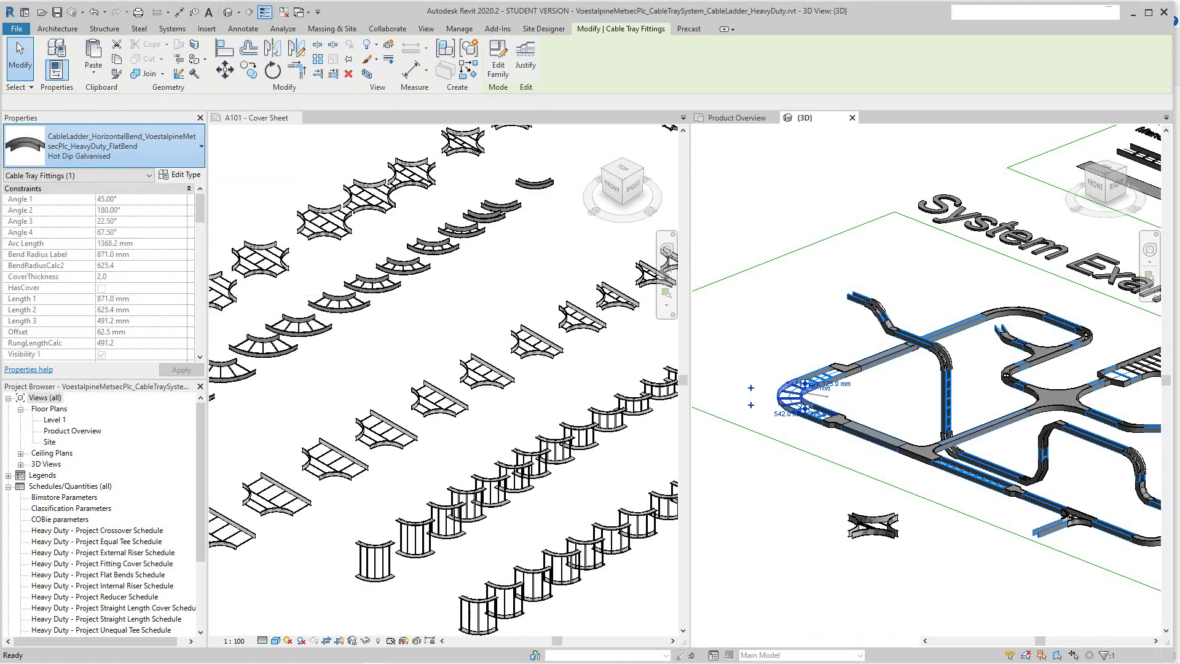
Switch to the Unistrut template's cover sheet and deactivate its active 3D viewport
{"action": "key", "text": "ctrl+Tab"}
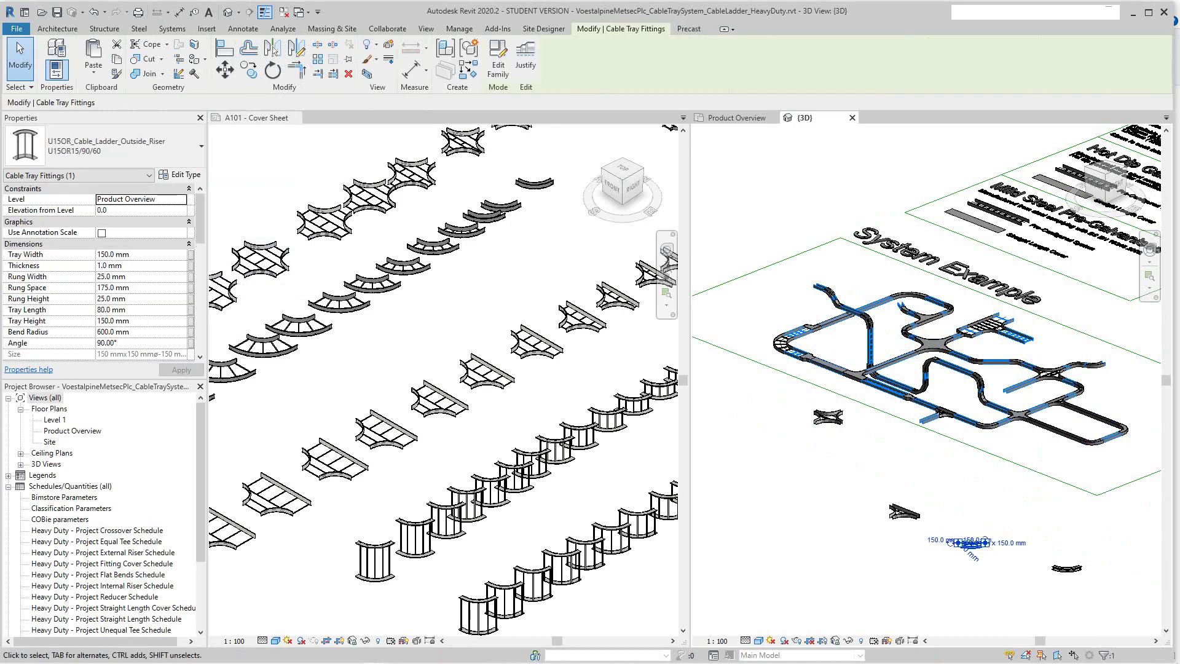
{"action": "scroll", "coordinate": [837, 516], "scroll_direction": "down", "scroll_amount": 2}
{"action": "scroll", "coordinate": [472, 298], "scroll_direction": "down", "scroll_amount": 5}
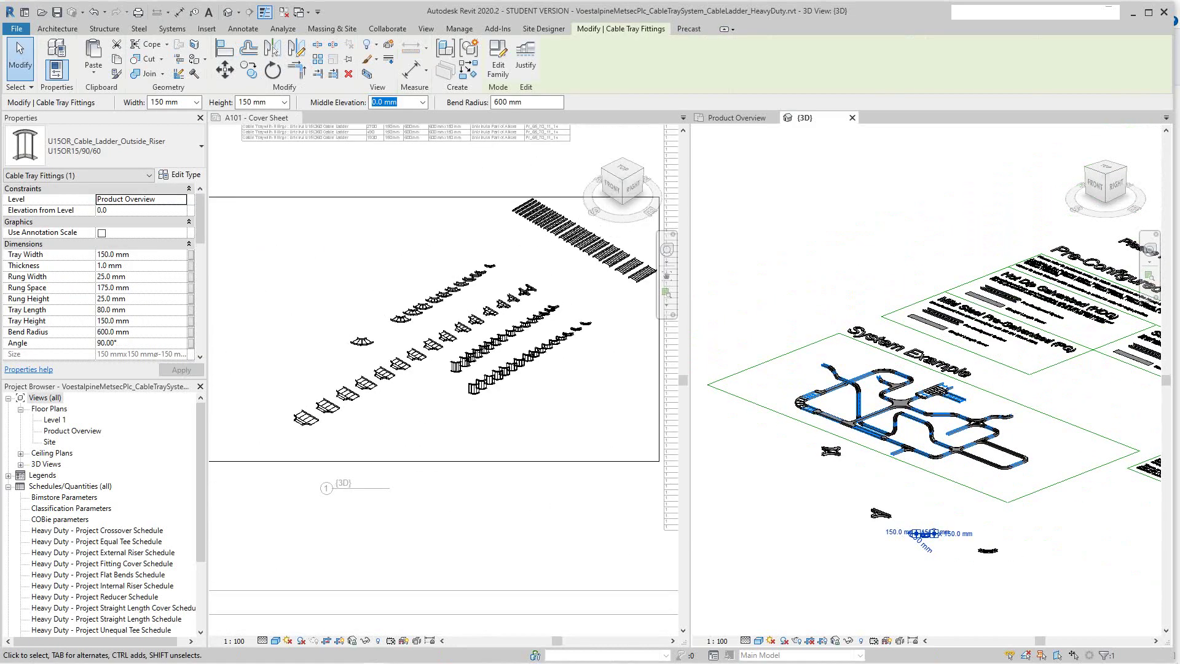
{"action": "scroll", "coordinate": [484, 309], "scroll_direction": "down", "scroll_amount": 4}
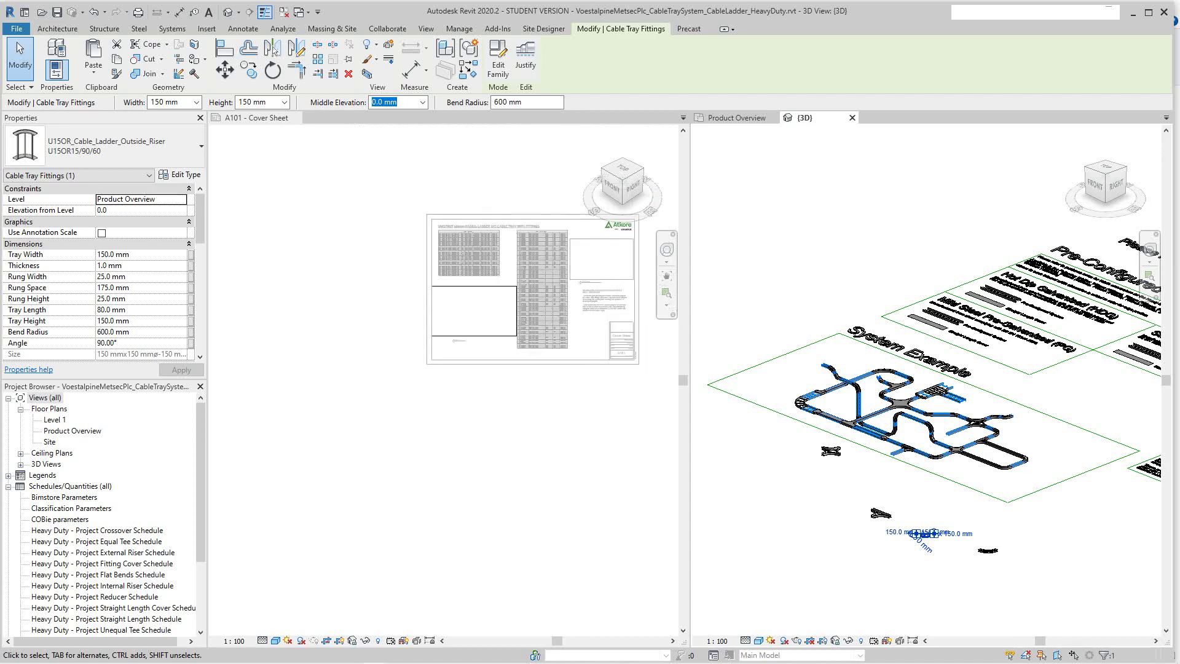
{"action": "left_click", "coordinate": [484, 308]}
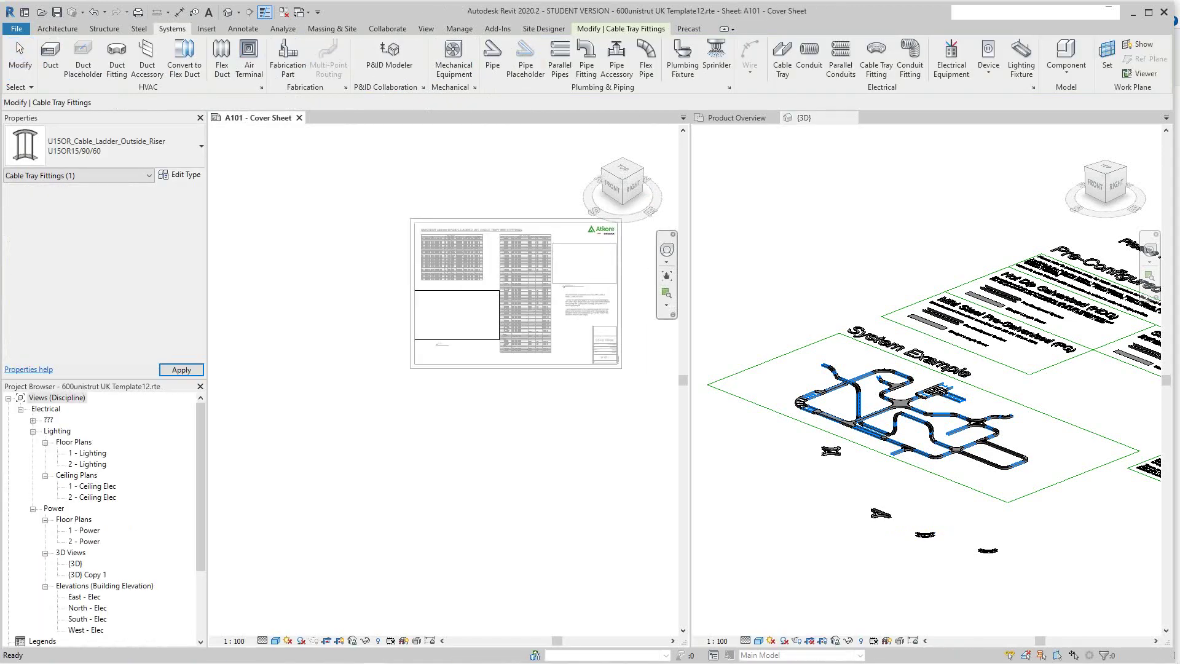
{"action": "scroll", "coordinate": [575, 297], "scroll_direction": "up", "scroll_amount": 3}
{"action": "mouse_move", "coordinate": [575, 298]}
{"action": "middle_mouse_down"}
{"action": "mouse_move", "coordinate": [536, 329]}
{"action": "mouse_move", "coordinate": [474, 339]}
{"action": "middle_mouse_up"}
{"action": "scroll", "coordinate": [505, 257], "scroll_direction": "up", "scroll_amount": 4}
{"action": "right_click", "coordinate": [474, 340]}
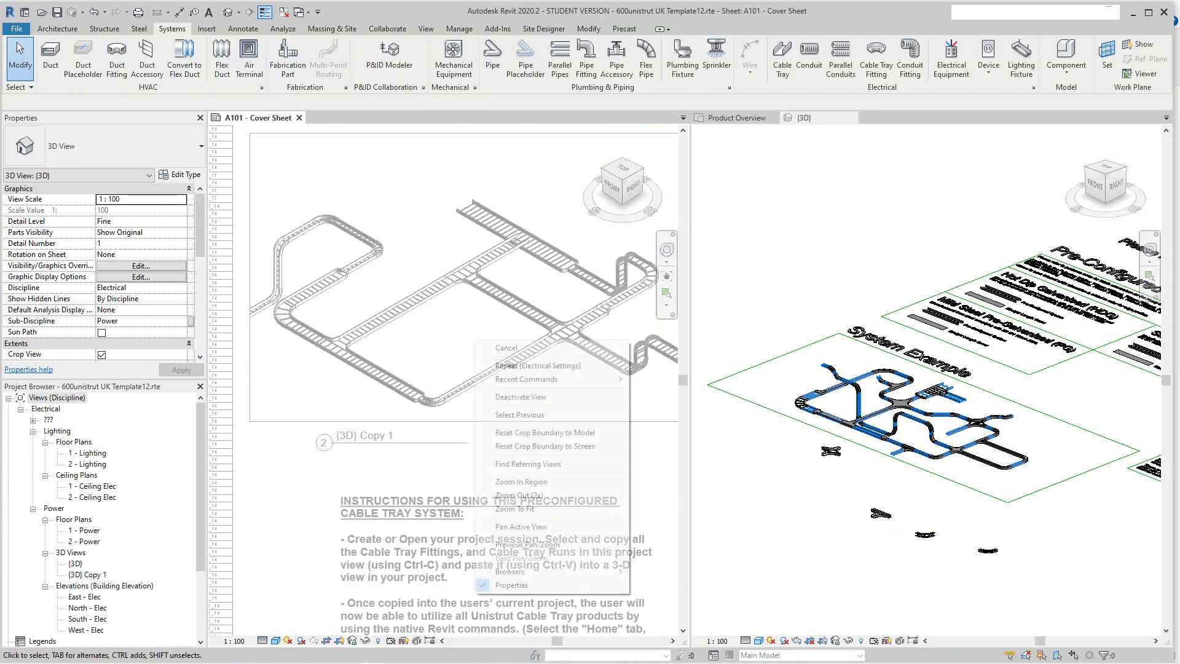
{"action": "left_click", "coordinate": [521, 397]}
{"action": "left_click", "coordinate": [521, 397]}
Examine the preconfigured cable ladder system in the cover sheet's {3D} Copy 1 viewport
{"action": "scroll", "coordinate": [521, 396], "scroll_direction": "up", "scroll_amount": 3}
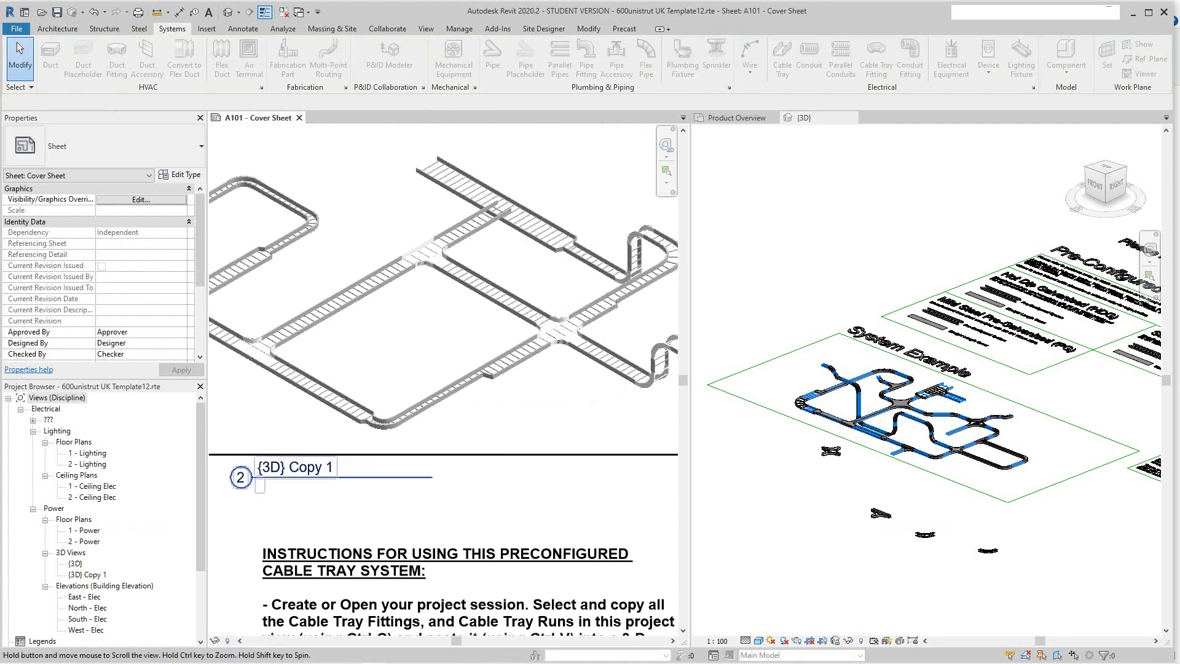
{"action": "scroll", "coordinate": [468, 513], "scroll_direction": "down", "scroll_amount": 3}
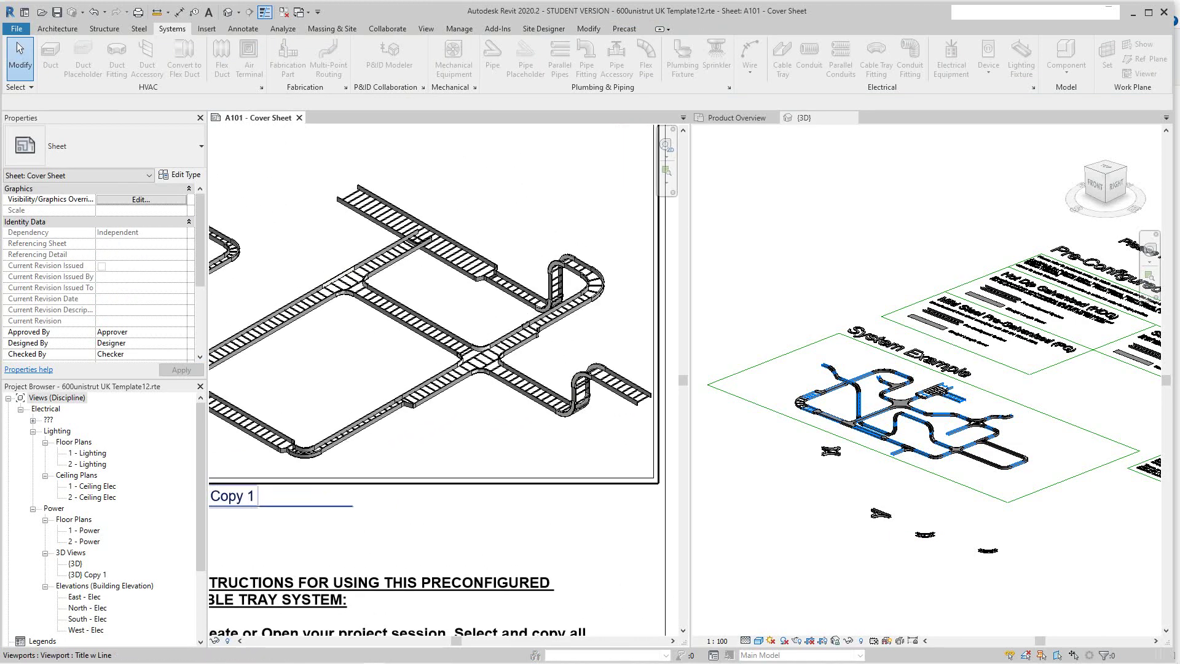
{"action": "scroll", "coordinate": [406, 282], "scroll_direction": "down", "scroll_amount": 5}
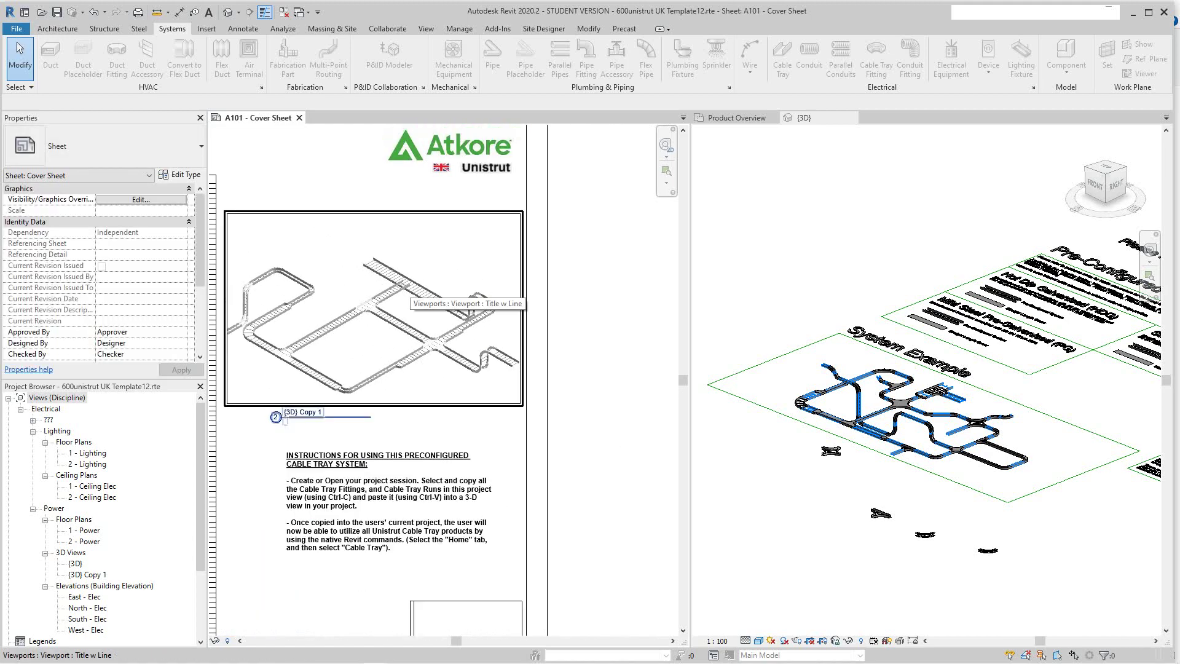
Change the 192 mm wide Metsec external riser below the large crossover to the U15OR_Cable_Ladder_Outside_Riser type U15OR15/90/60
{"action": "scroll", "coordinate": [937, 398], "scroll_direction": "up", "scroll_amount": 5}
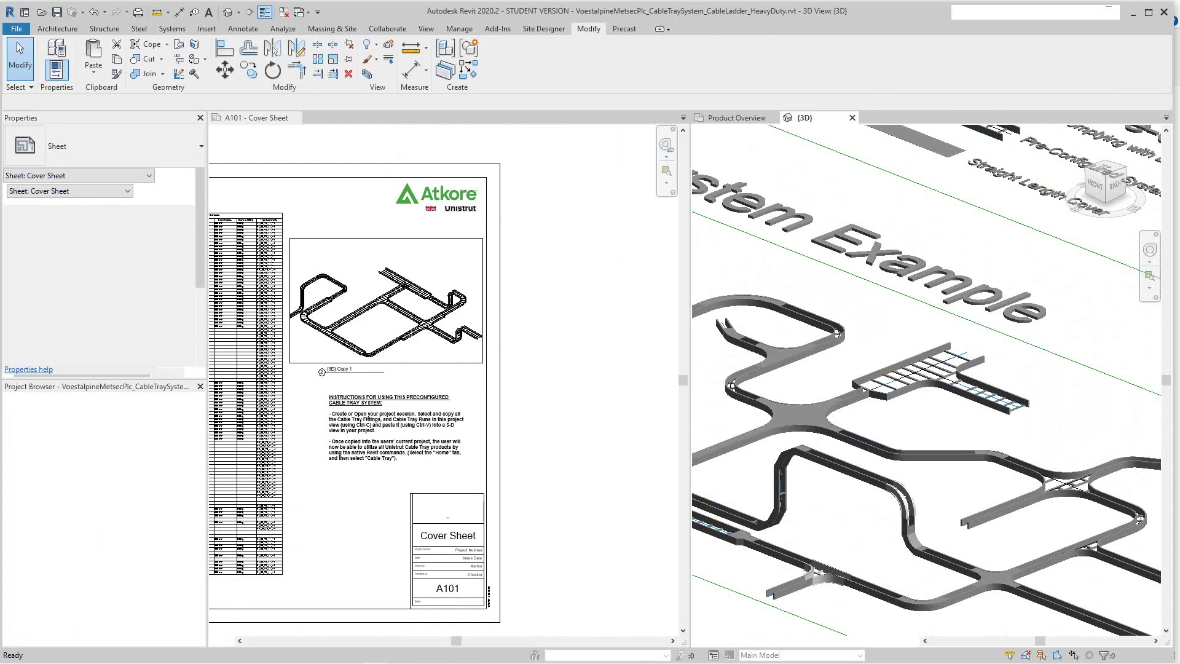
{"action": "scroll", "coordinate": [780, 478], "scroll_direction": "down", "scroll_amount": 2}
{"action": "scroll", "coordinate": [780, 478], "scroll_direction": "up", "scroll_amount": 4}
{"action": "scroll", "coordinate": [780, 479], "scroll_direction": "up", "scroll_amount": 1}
{"action": "middle_click_drag", "start_coordinate": [780, 478], "coordinate": [865, 465]}
{"action": "scroll", "coordinate": [894, 421], "scroll_direction": "up", "scroll_amount": 3}
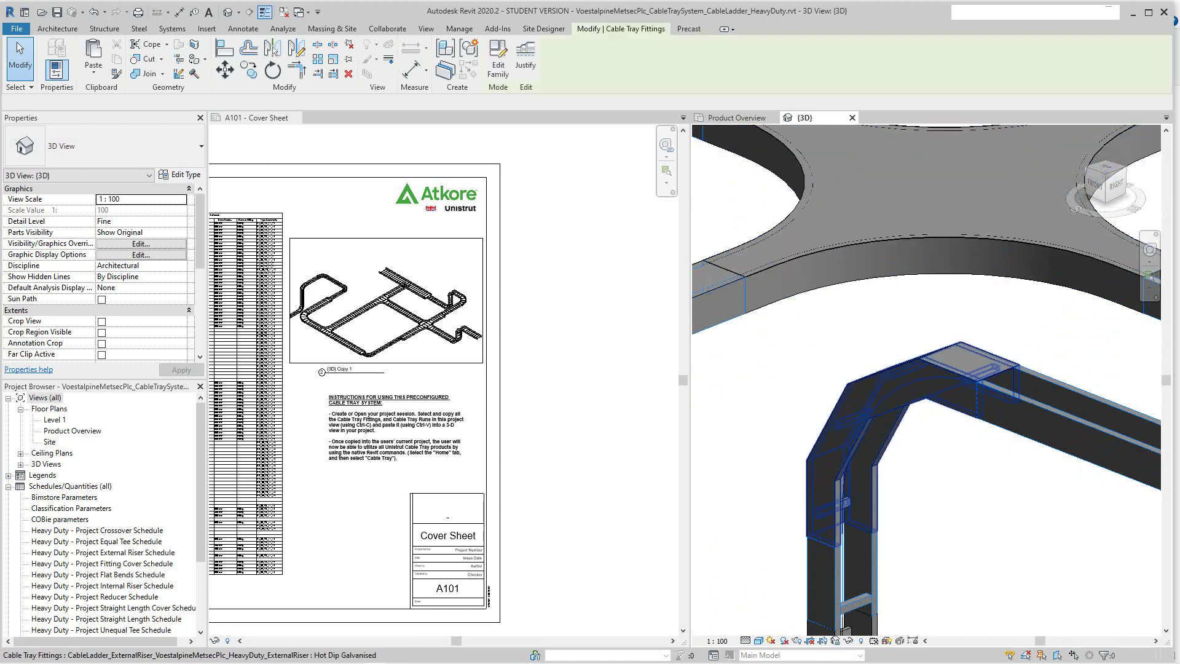
{"action": "left_click", "coordinate": [891, 418]}
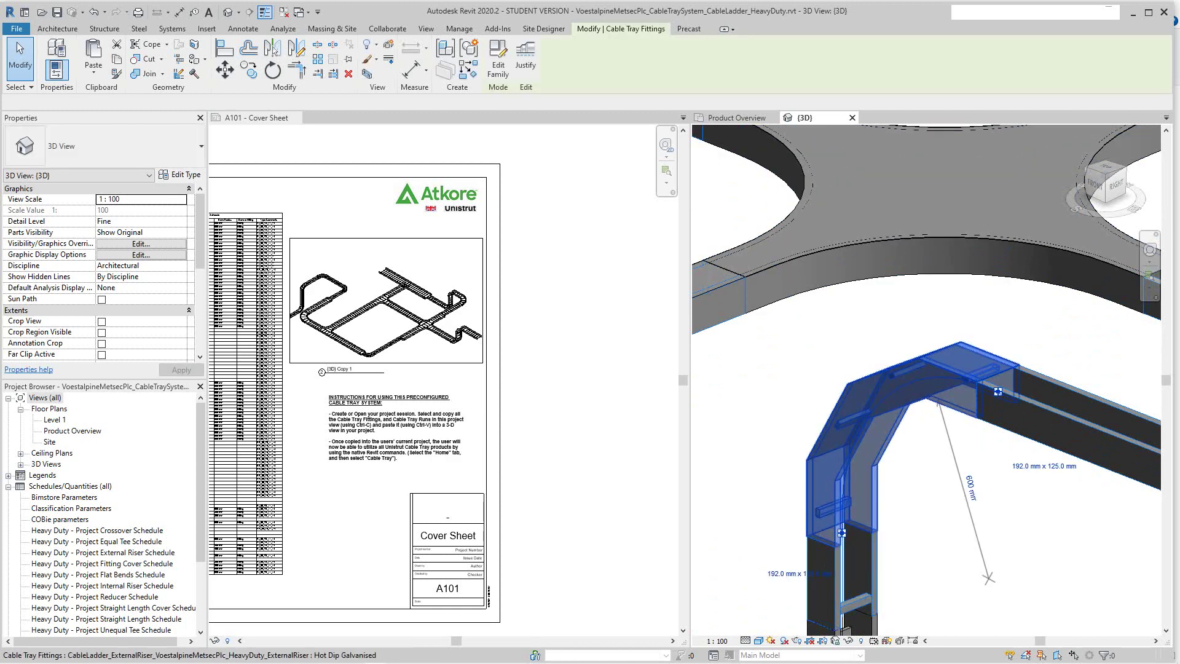
{"action": "scroll", "coordinate": [820, 331], "scroll_direction": "down", "scroll_amount": 2}
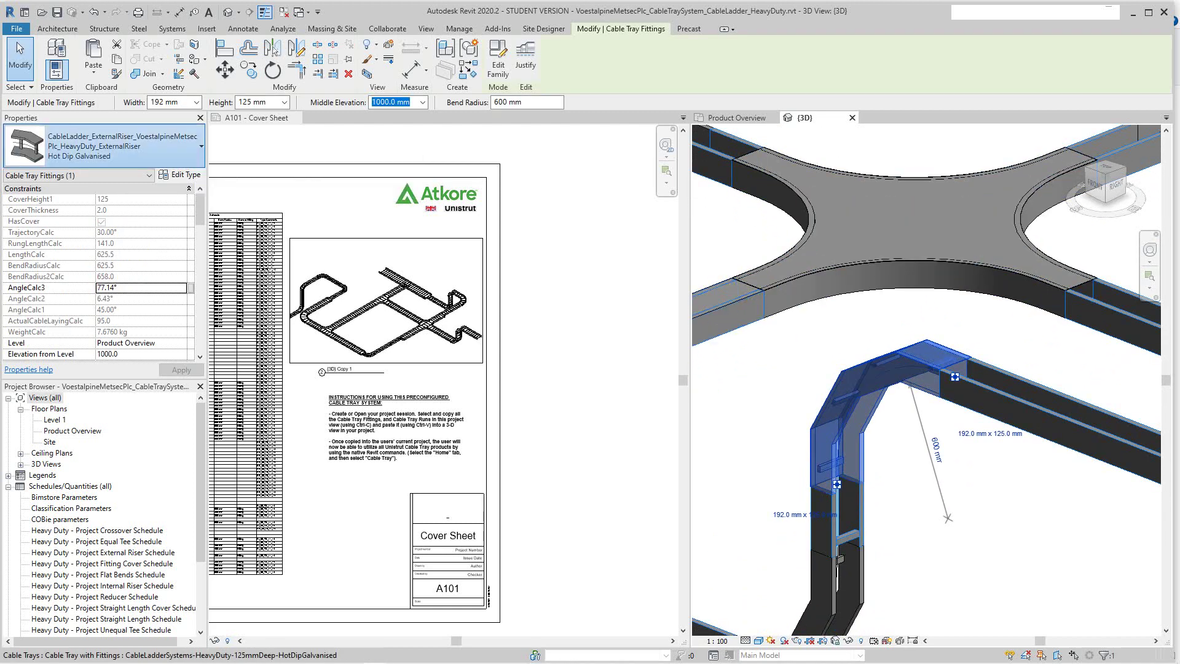
{"action": "left_click", "coordinate": [184, 146]}
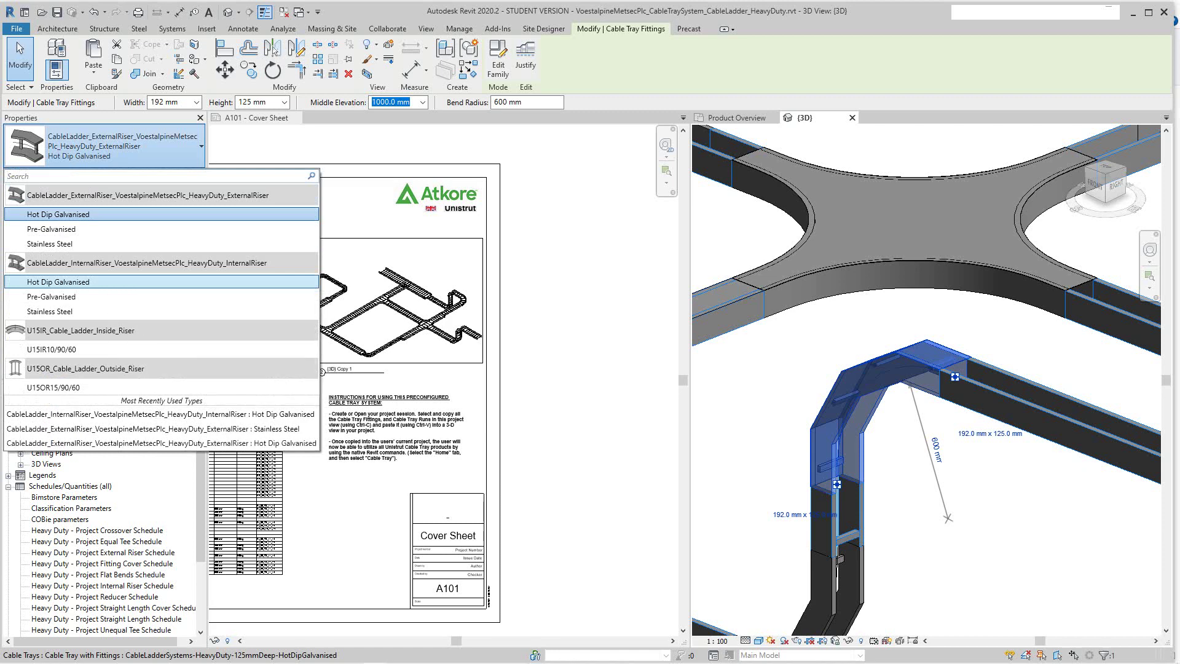
{"action": "left_click", "coordinate": [52, 387]}
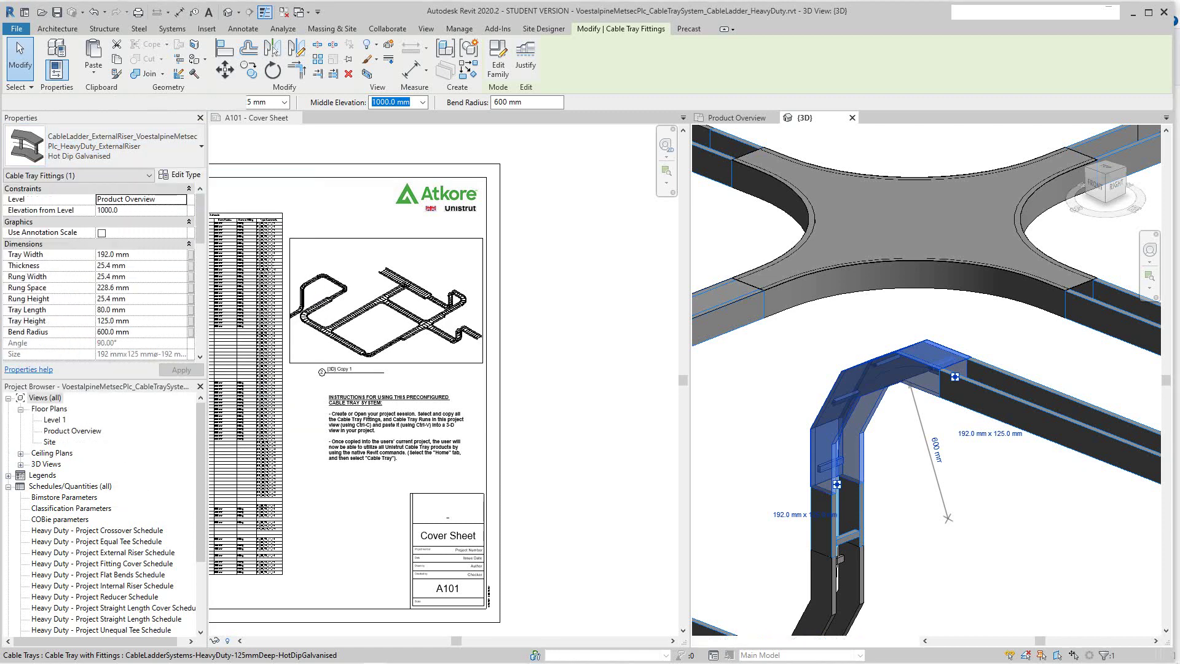
{"action": "key", "text": "Escape"}
Change the internal riser at the foot of the same vertical run to the U15IR_Cable_Ladder_Inside_Riser type U15IR10/90/60
{"action": "scroll", "coordinate": [915, 246], "scroll_direction": "up", "scroll_amount": 1}
{"action": "middle_click_drag", "start_coordinate": [915, 246], "coordinate": [914, 295]}
{"action": "scroll", "coordinate": [915, 258], "scroll_direction": "down", "scroll_amount": 1}
{"action": "middle_click_drag", "start_coordinate": [959, 369], "coordinate": [845, 286]}
{"action": "middle_click_drag", "start_coordinate": [861, 368], "coordinate": [978, 375]}
{"action": "scroll", "coordinate": [824, 510], "scroll_direction": "up", "scroll_amount": 2}
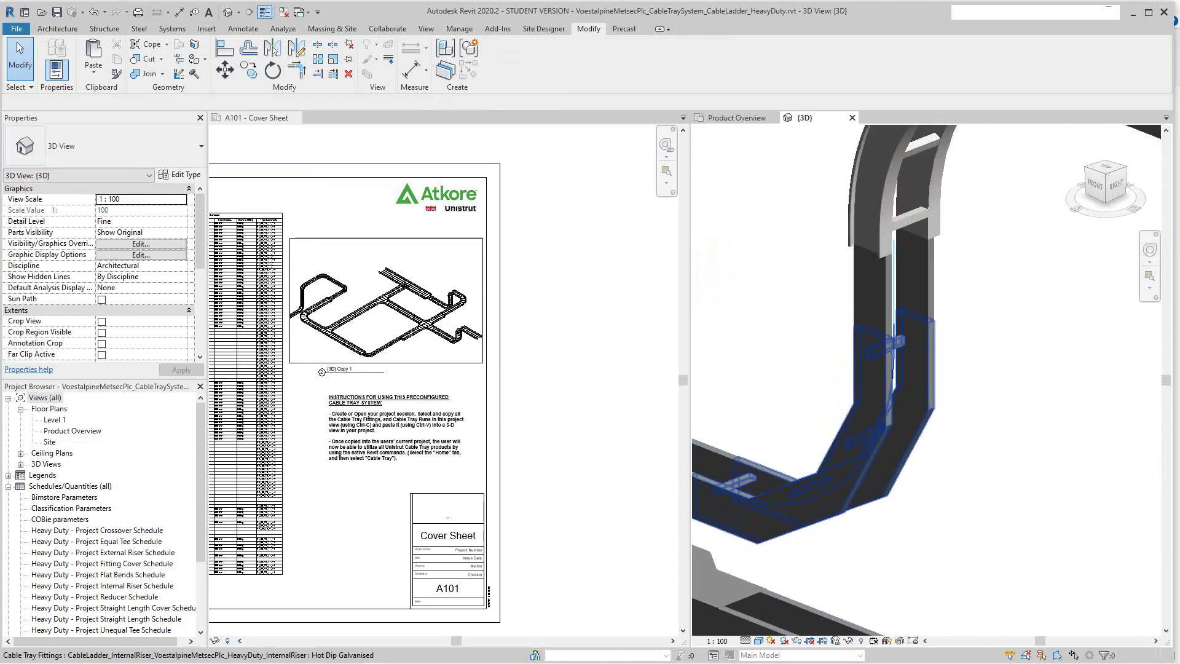
{"action": "middle_click_drag", "start_coordinate": [823, 510], "coordinate": [893, 477]}
{"action": "left_click", "coordinate": [959, 332]}
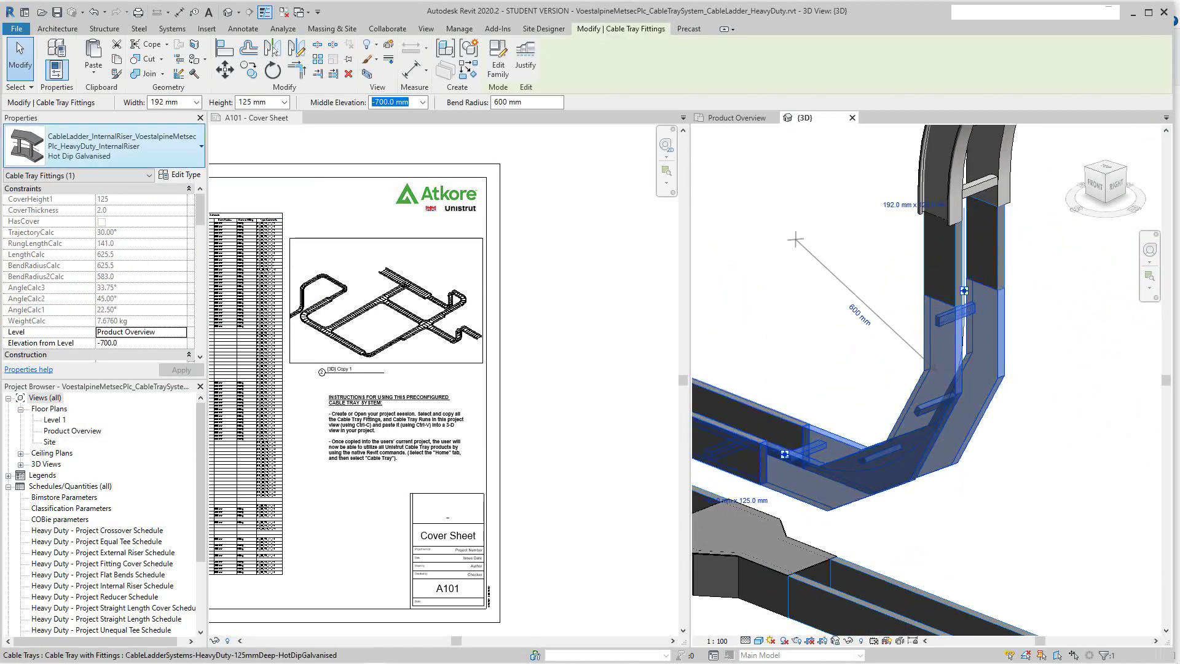
{"action": "left_click", "coordinate": [104, 146]}
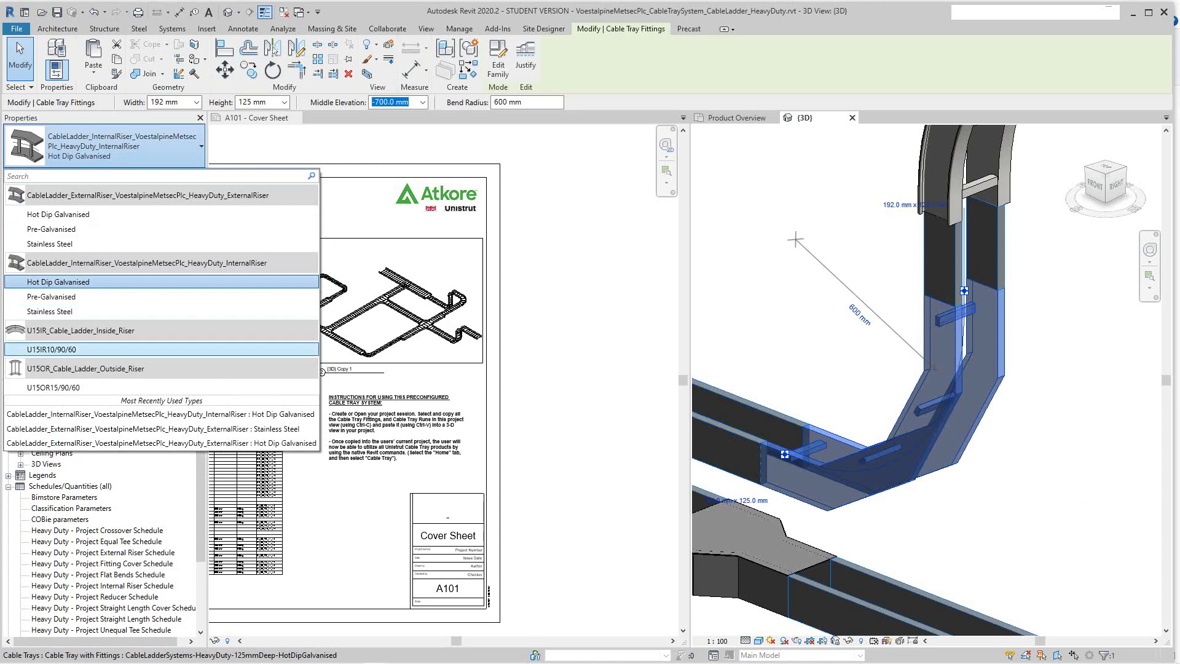
{"action": "left_click", "coordinate": [51, 349]}
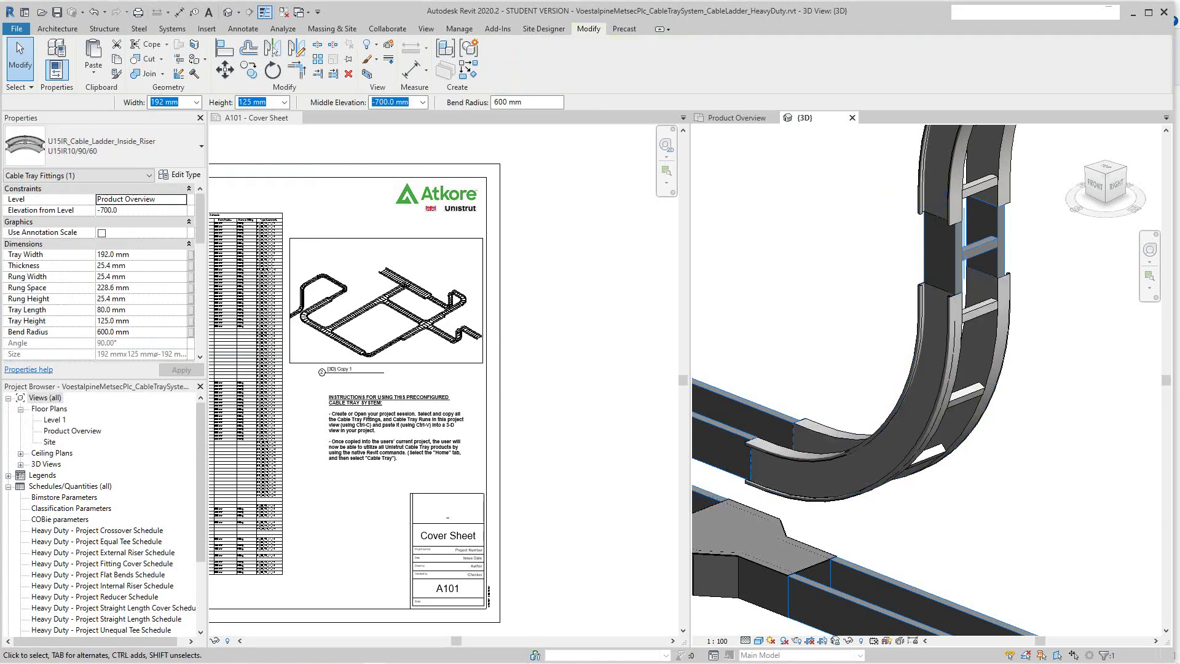
{"action": "key", "text": "Escape"}
Inspect how the swapped Unistrut risers meet the adjoining Metsec cable ladder runs
{"action": "scroll", "coordinate": [854, 392], "scroll_direction": "down", "scroll_amount": 3}
{"action": "middle_click_drag", "start_coordinate": [860, 393], "coordinate": [908, 445]}
{"action": "scroll", "coordinate": [947, 397], "scroll_direction": "up", "scroll_amount": 3}
{"action": "scroll", "coordinate": [947, 396], "scroll_direction": "down", "scroll_amount": 5}
{"action": "scroll", "coordinate": [962, 326], "scroll_direction": "up", "scroll_amount": 6}
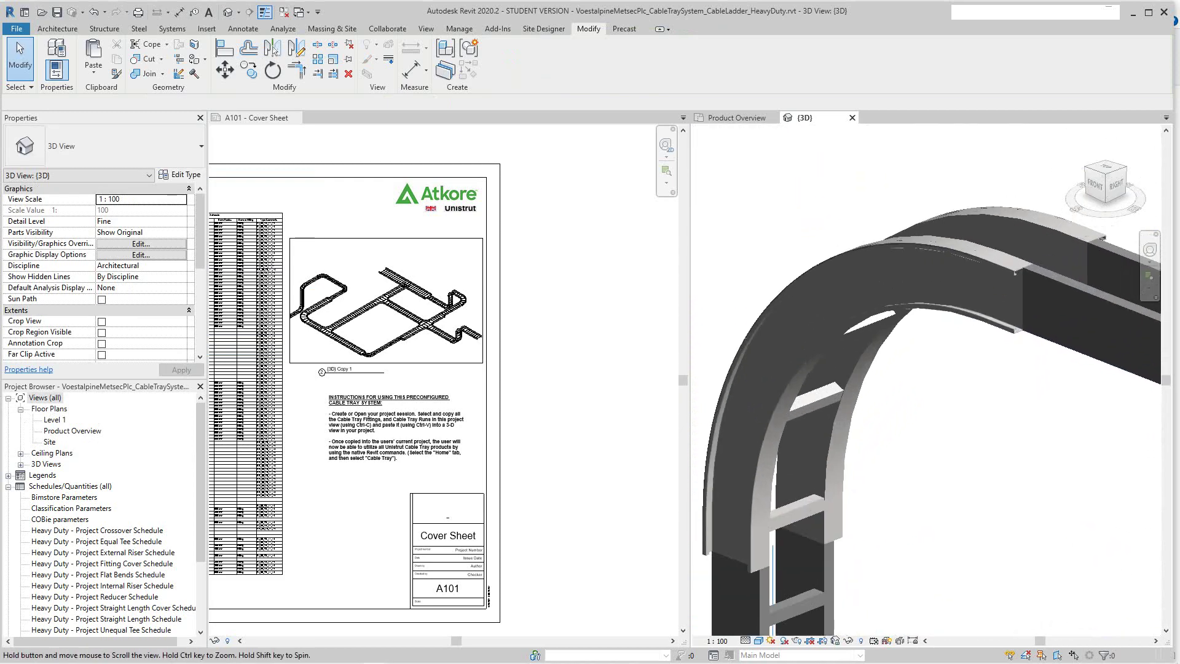
{"action": "scroll", "coordinate": [957, 335], "scroll_direction": "up", "scroll_amount": 2}
{"action": "scroll", "coordinate": [956, 335], "scroll_direction": "down", "scroll_amount": 4}
{"action": "scroll", "coordinate": [957, 335], "scroll_direction": "up", "scroll_amount": 5}
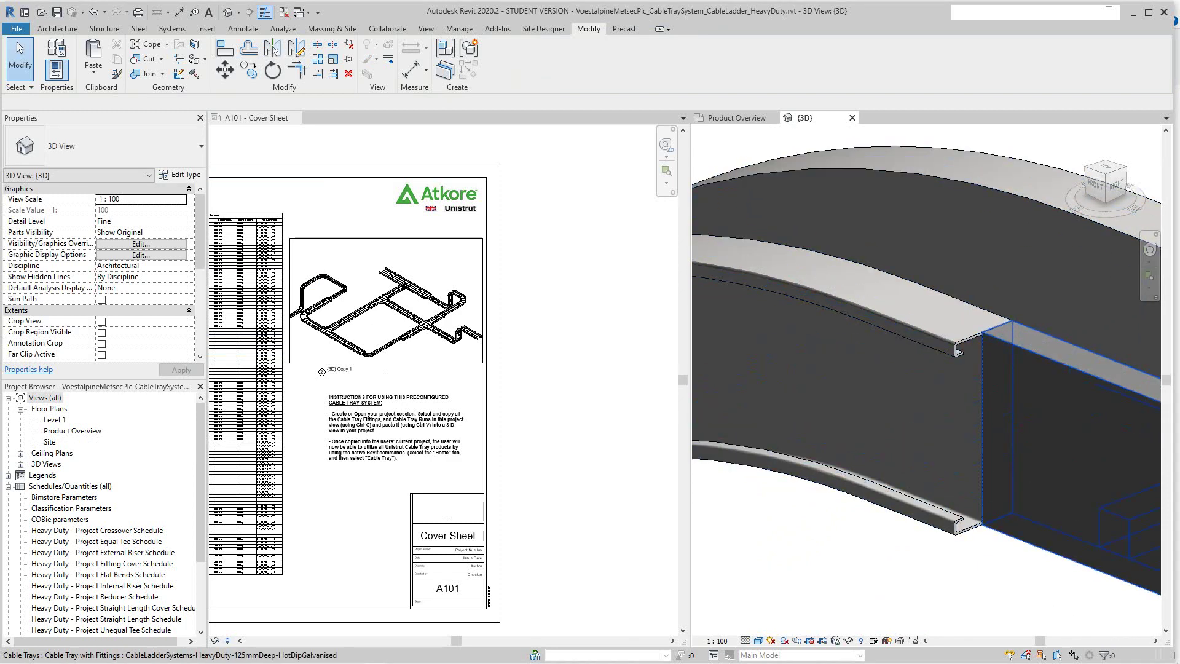
{"action": "scroll", "coordinate": [927, 381], "scroll_direction": "down", "scroll_amount": 5}
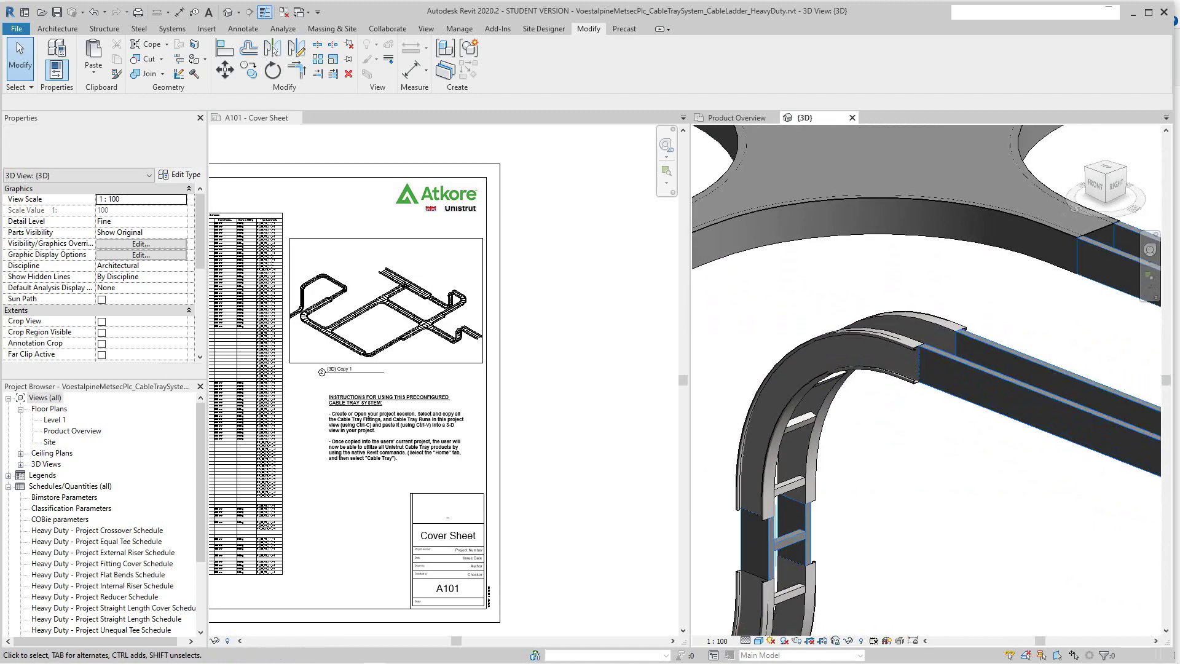
Review the remaining bends, reducers and crossovers of the System Example and the overall Metsec product layout
{"action": "scroll", "coordinate": [927, 381], "scroll_direction": "down", "scroll_amount": 6}
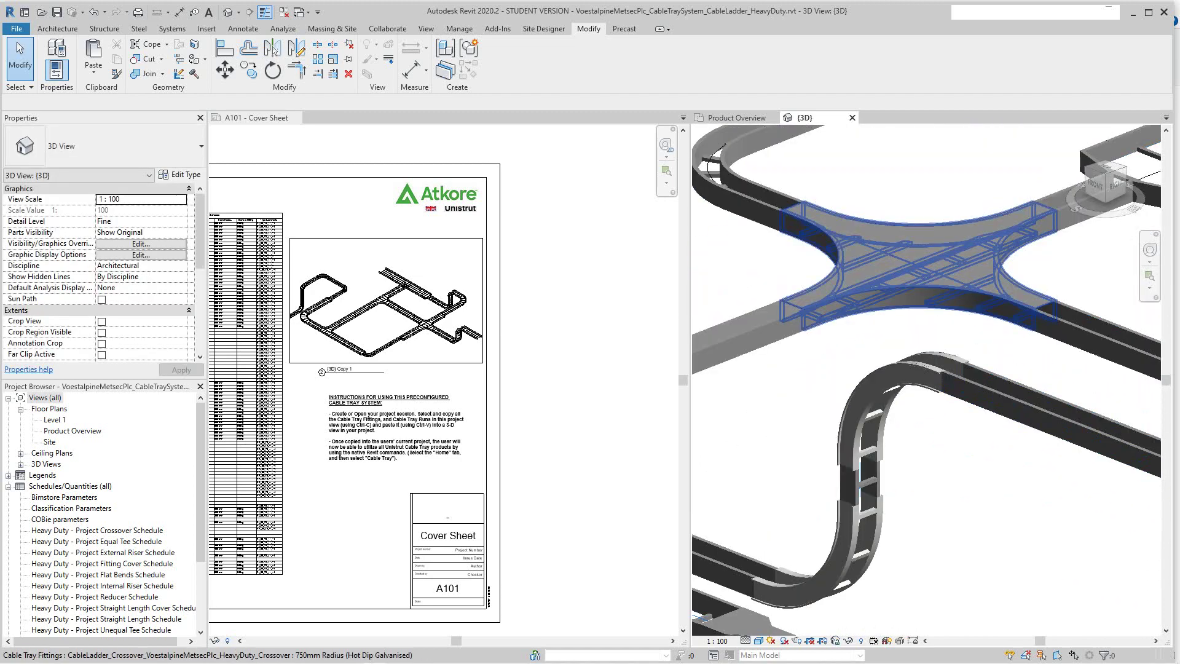
{"action": "middle_click_drag", "start_coordinate": [1008, 414], "coordinate": [950, 461]}
{"action": "scroll", "coordinate": [929, 264], "scroll_direction": "up", "scroll_amount": 4}
{"action": "middle_click_drag", "start_coordinate": [928, 264], "coordinate": [941, 363]}
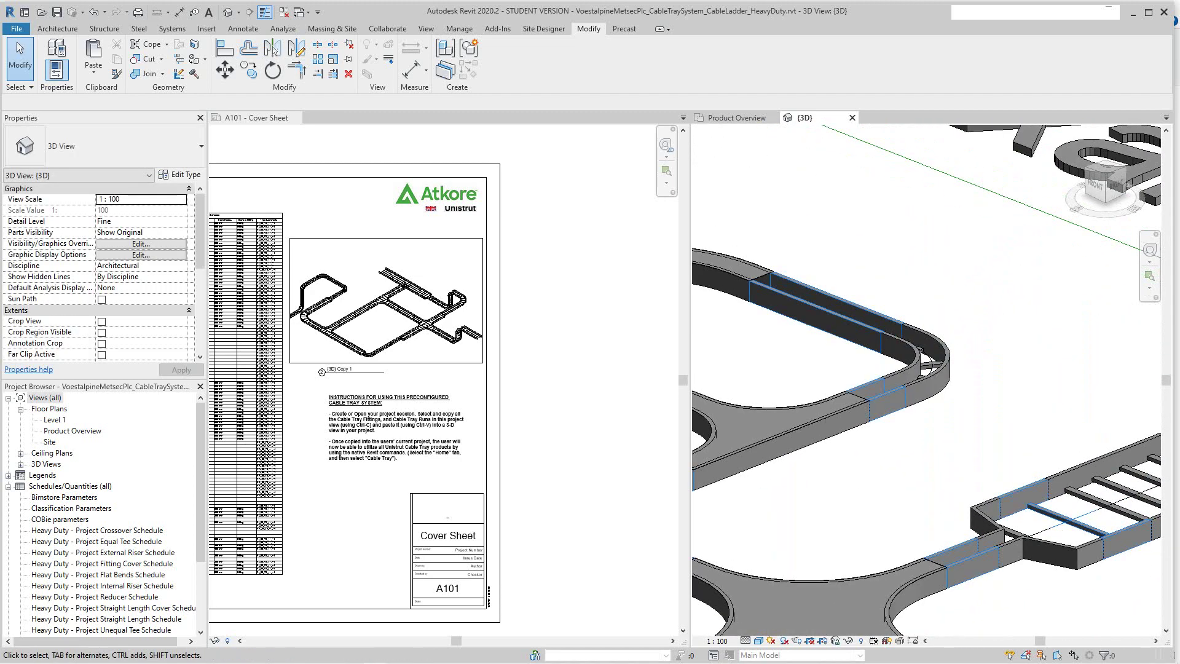
{"action": "scroll", "coordinate": [974, 399], "scroll_direction": "down", "scroll_amount": 4}
{"action": "scroll", "coordinate": [927, 381], "scroll_direction": "down", "scroll_amount": 3}
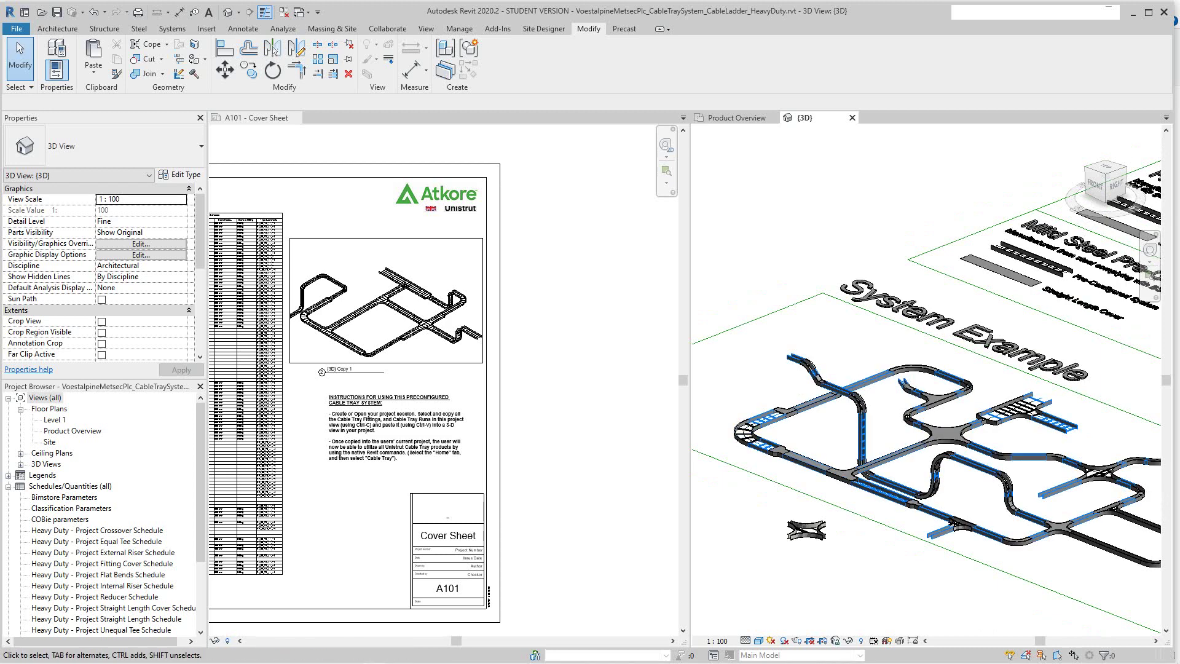
{"action": "scroll", "coordinate": [927, 381], "scroll_direction": "down", "scroll_amount": 5}
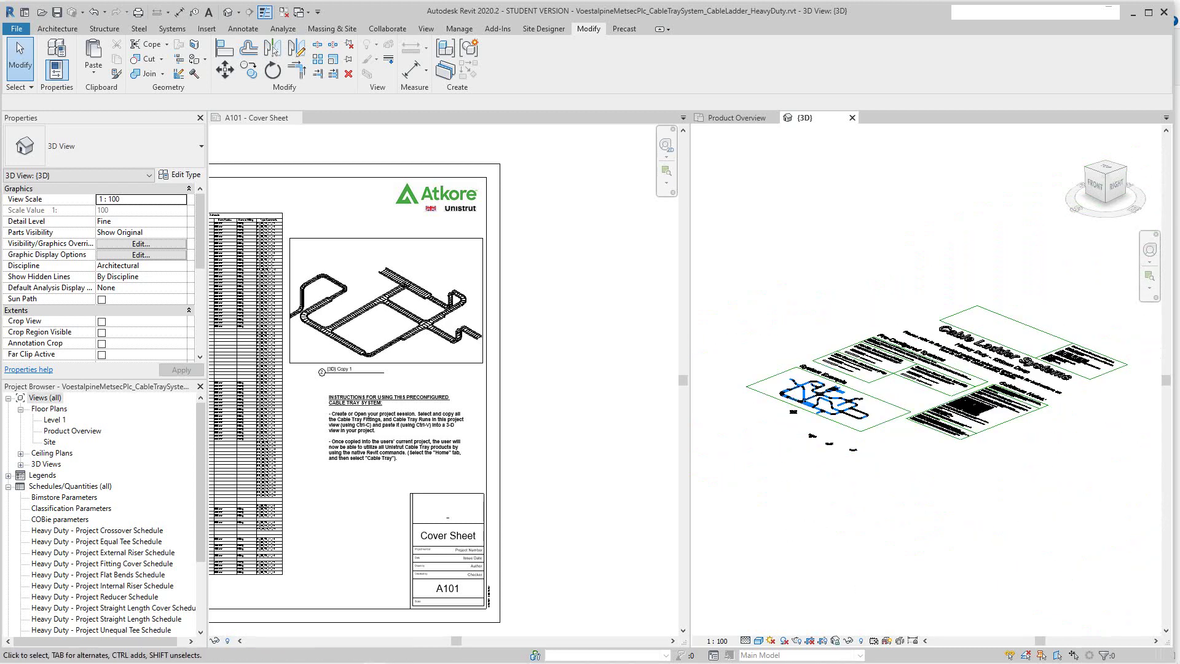
Return to the Unistrut cover sheet and examine the risers and ladder runs in the {3D} Copy 1 viewport up close
{"action": "scroll", "coordinate": [384, 296], "scroll_direction": "up", "scroll_amount": 3}
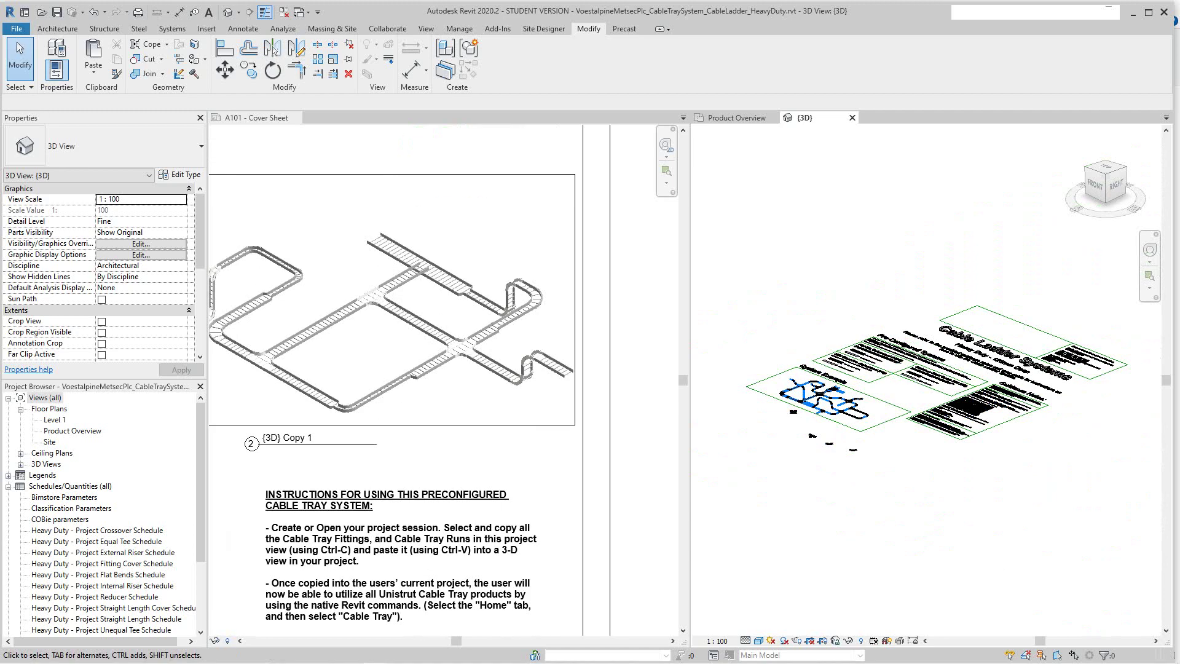
{"action": "scroll", "coordinate": [418, 342], "scroll_direction": "down", "scroll_amount": 2}
{"action": "scroll", "coordinate": [412, 349], "scroll_direction": "up", "scroll_amount": 2}
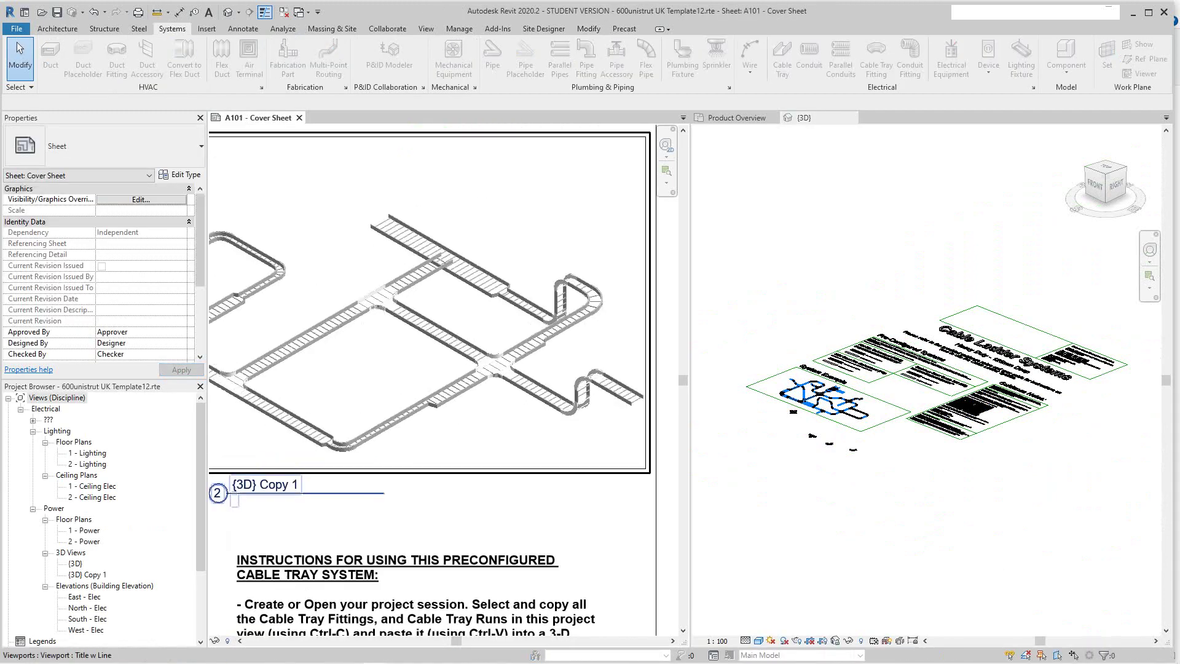
{"action": "middle_click_drag", "start_coordinate": [412, 349], "coordinate": [465, 378]}
{"action": "scroll", "coordinate": [408, 461], "scroll_direction": "up", "scroll_amount": 1}
{"action": "scroll", "coordinate": [527, 401], "scroll_direction": "up", "scroll_amount": 1}
{"action": "mouse_move", "coordinate": [527, 401]}
{"action": "middle_mouse_down"}
{"action": "mouse_move", "coordinate": [547, 408]}
{"action": "mouse_move", "coordinate": [430, 424]}
{"action": "middle_mouse_up"}
{"action": "scroll", "coordinate": [431, 424], "scroll_direction": "down", "scroll_amount": 1}
{"action": "scroll", "coordinate": [443, 381], "scroll_direction": "up", "scroll_amount": 4}
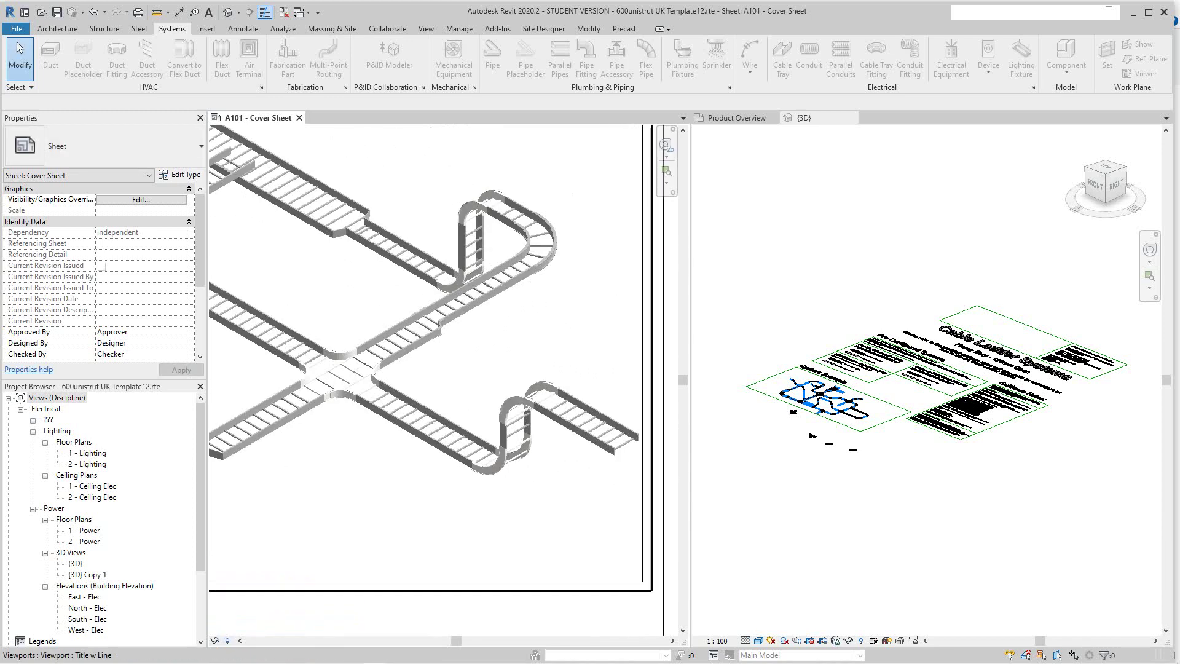
{"action": "scroll", "coordinate": [443, 381], "scroll_direction": "down", "scroll_amount": 5}
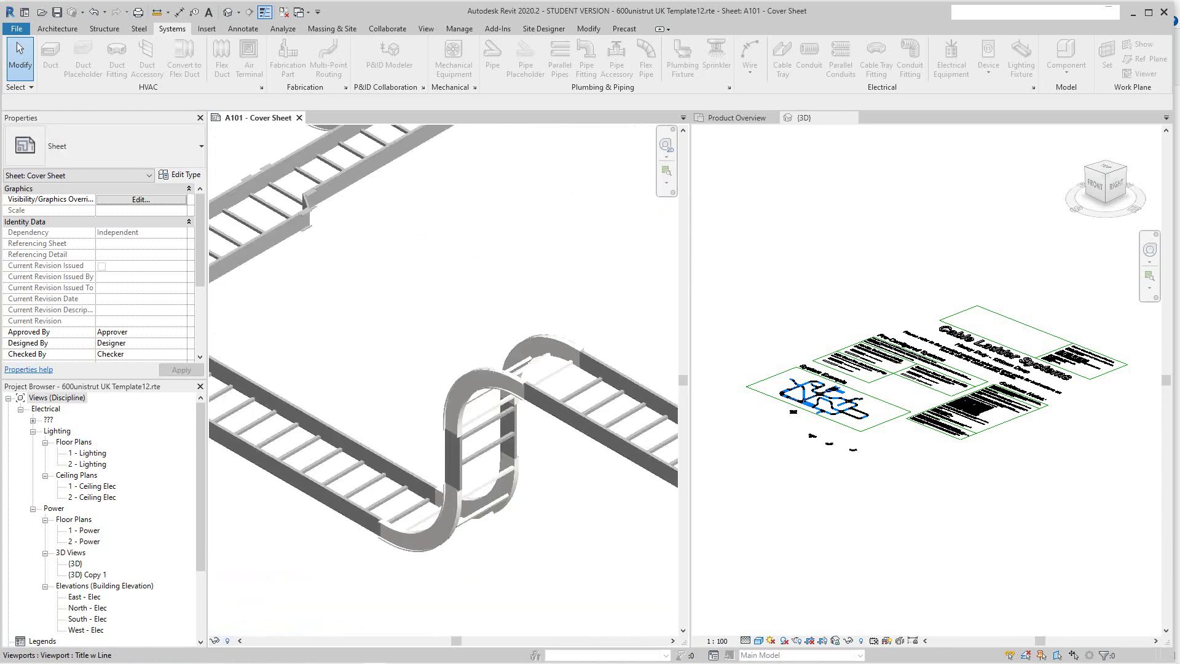
{"action": "scroll", "coordinate": [496, 399], "scroll_direction": "down", "scroll_amount": 2}
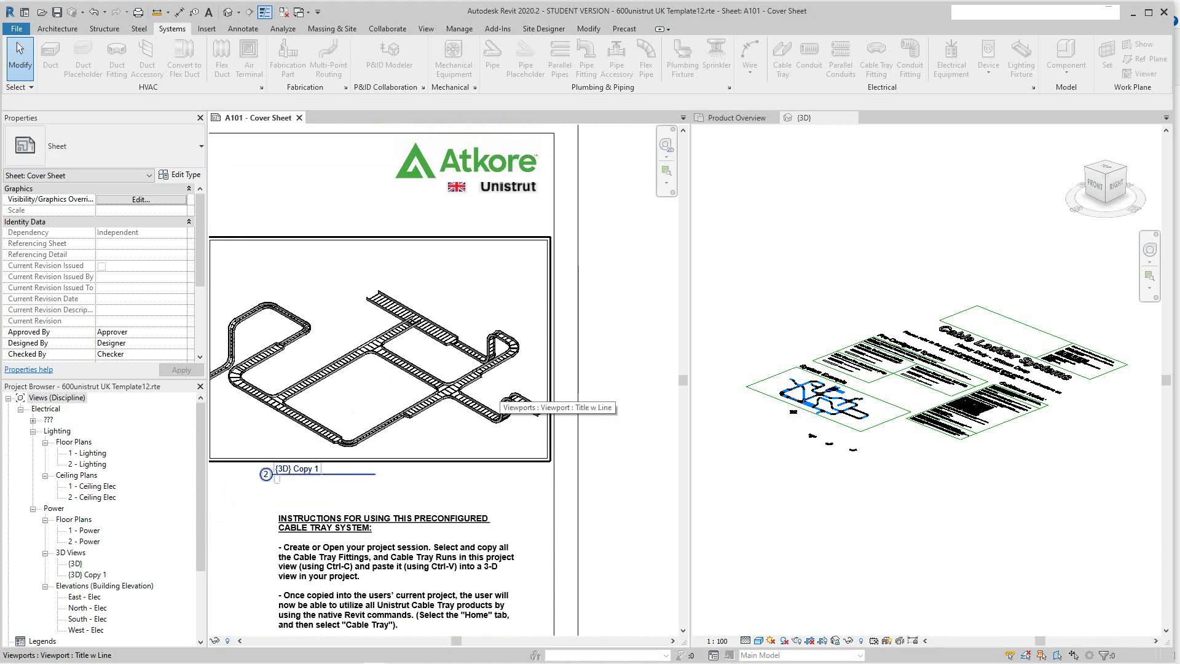
{"action": "middle_click_drag", "start_coordinate": [496, 399], "coordinate": [545, 397]}
Select the 600mm Radius (Hot Dip Galvanised) crossover in the Metsec System Example to view its properties, and clear the selection
{"action": "scroll", "coordinate": [835, 395], "scroll_direction": "up", "scroll_amount": 7}
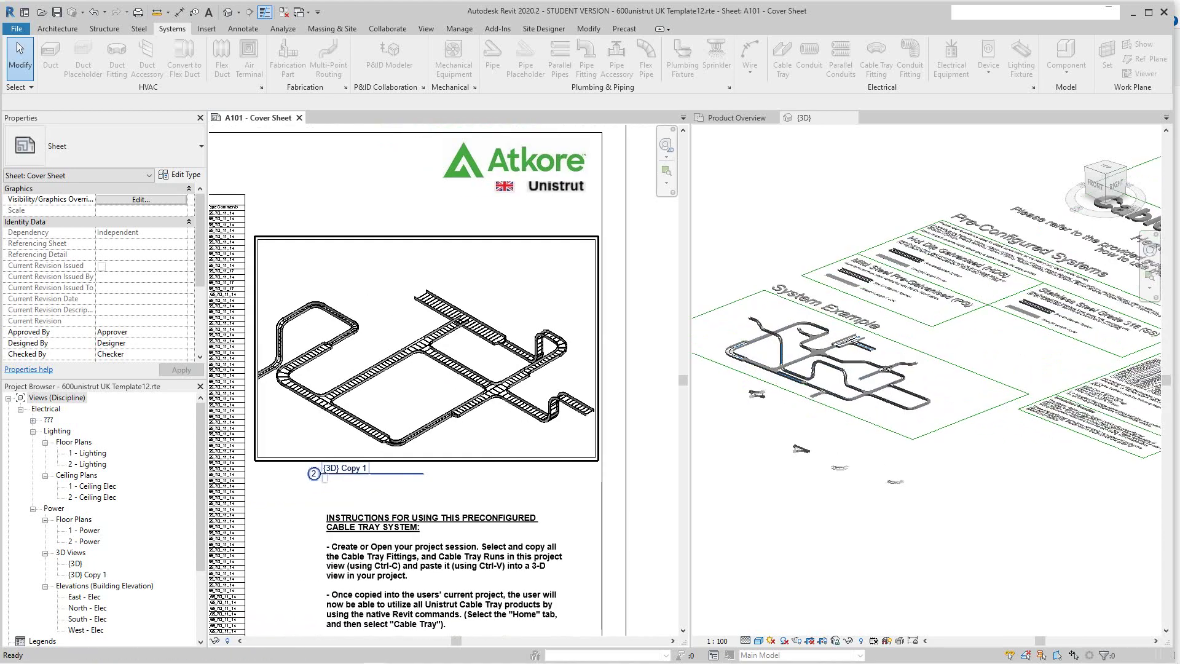
{"action": "scroll", "coordinate": [830, 368], "scroll_direction": "up", "scroll_amount": 2}
{"action": "left_click", "coordinate": [922, 430]}
{"action": "scroll", "coordinate": [1002, 498], "scroll_direction": "up", "scroll_amount": 1}
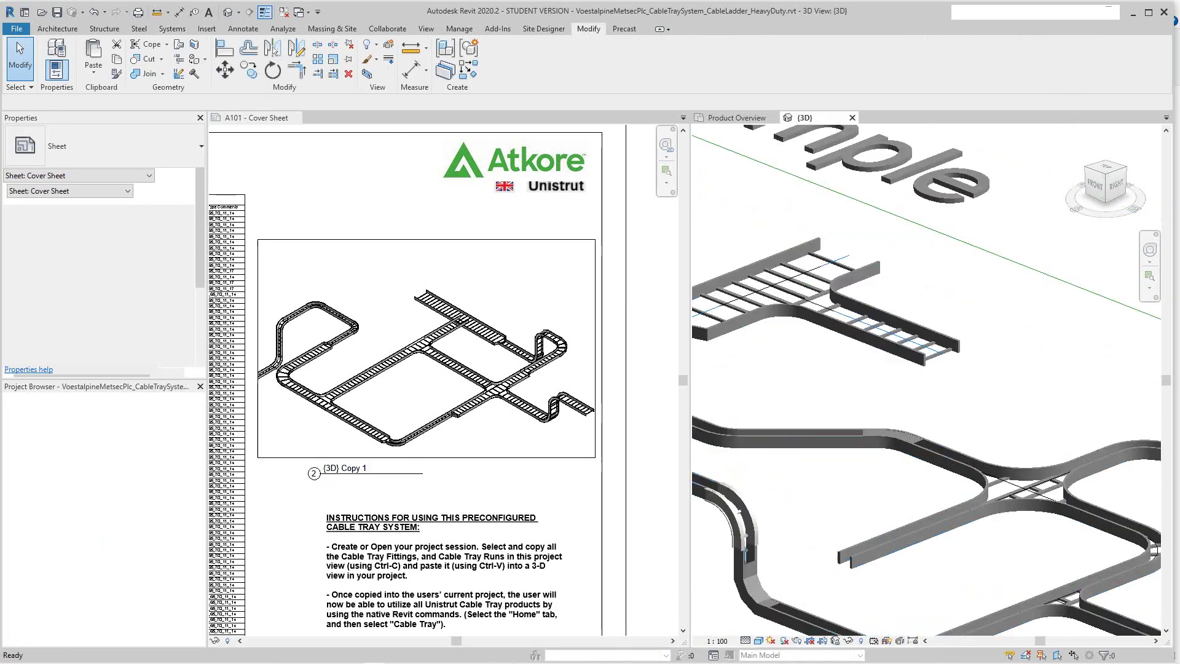
{"action": "left_click", "coordinate": [1002, 498]}
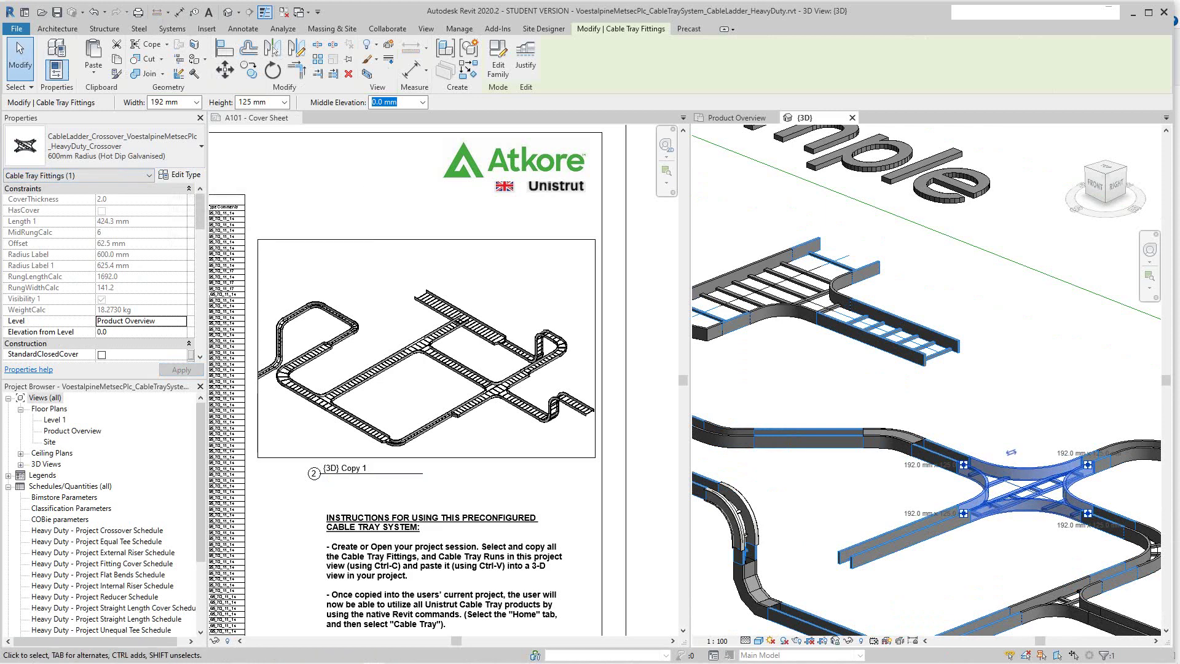
{"action": "key", "text": "Escape"}
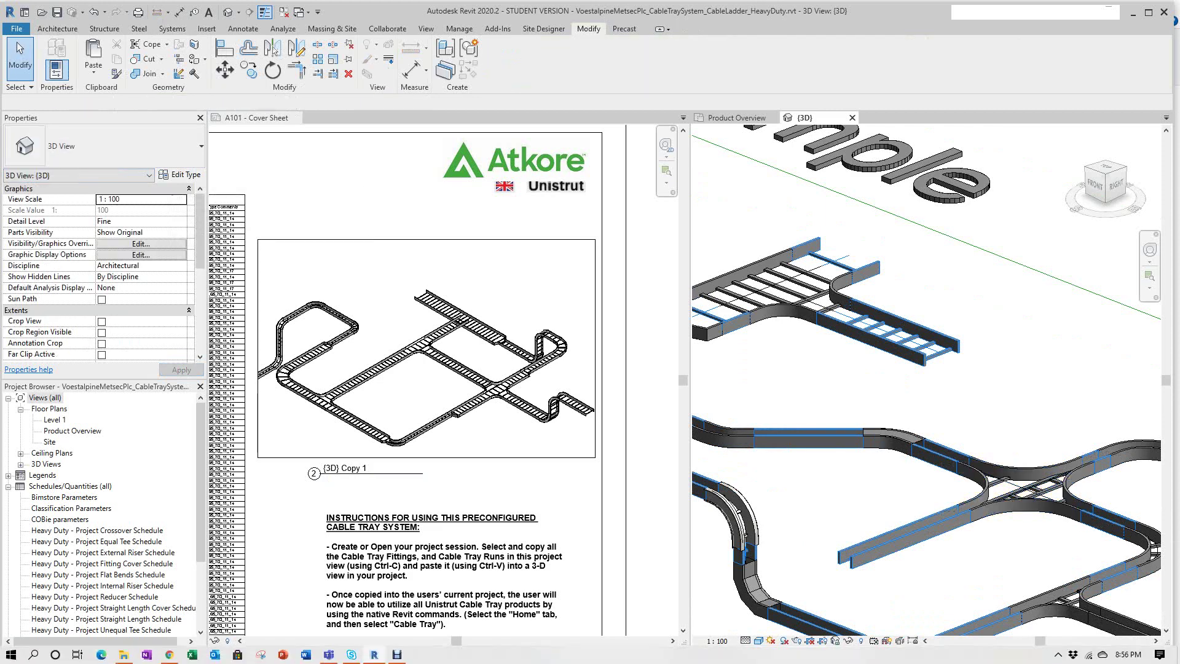